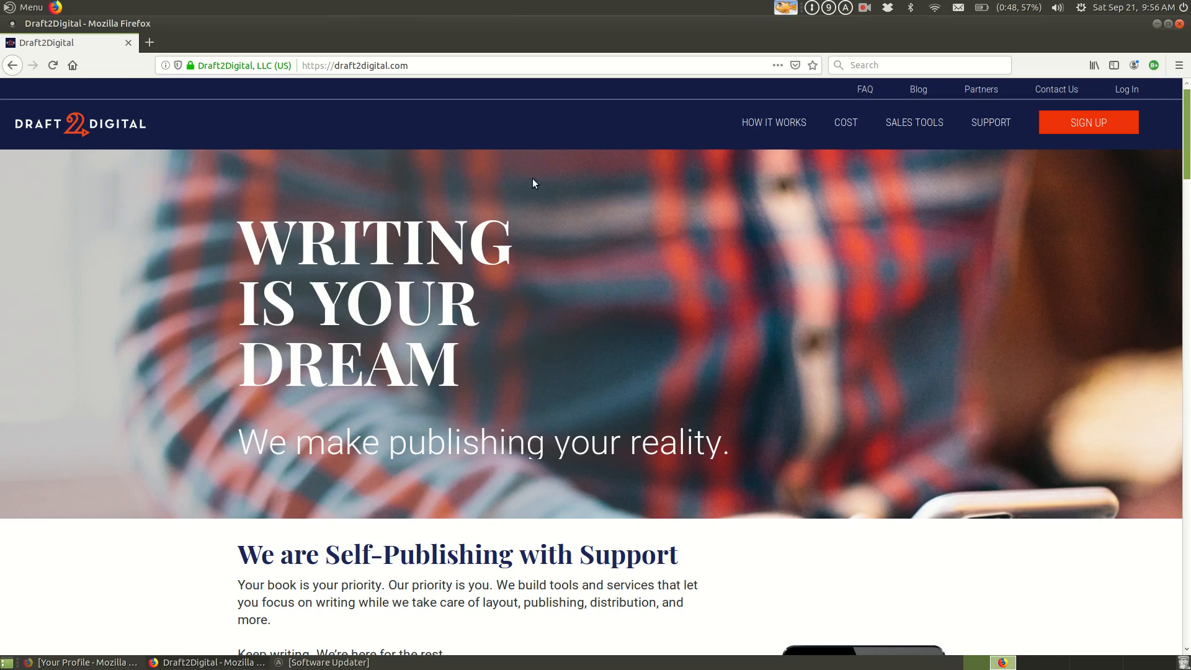
left_click(866, 13)
left_click(876, 36)
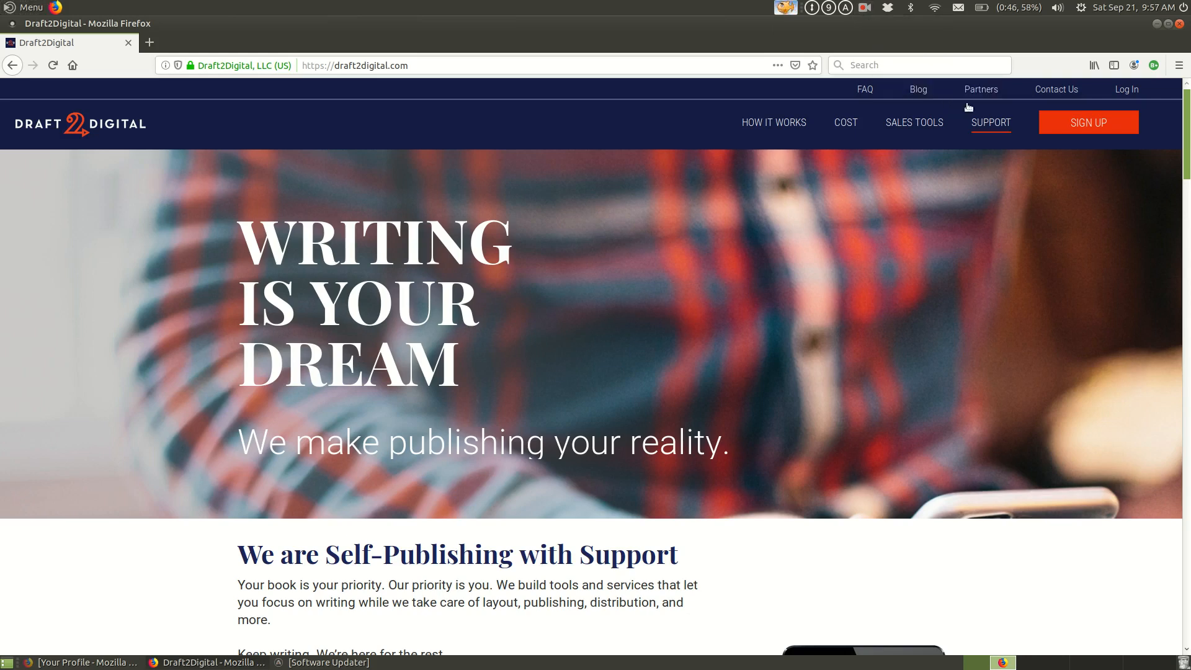
Step: Log in to the Draft2Digital account with the account's email address and password
left_click(1122, 93)
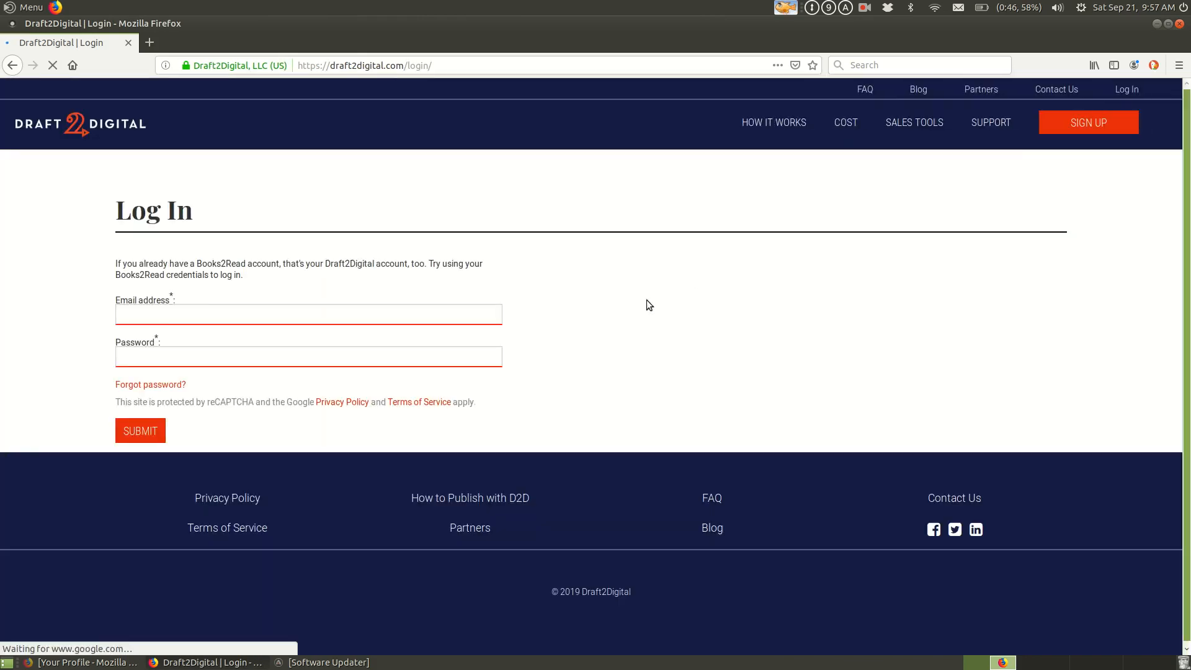
left_click(334, 319)
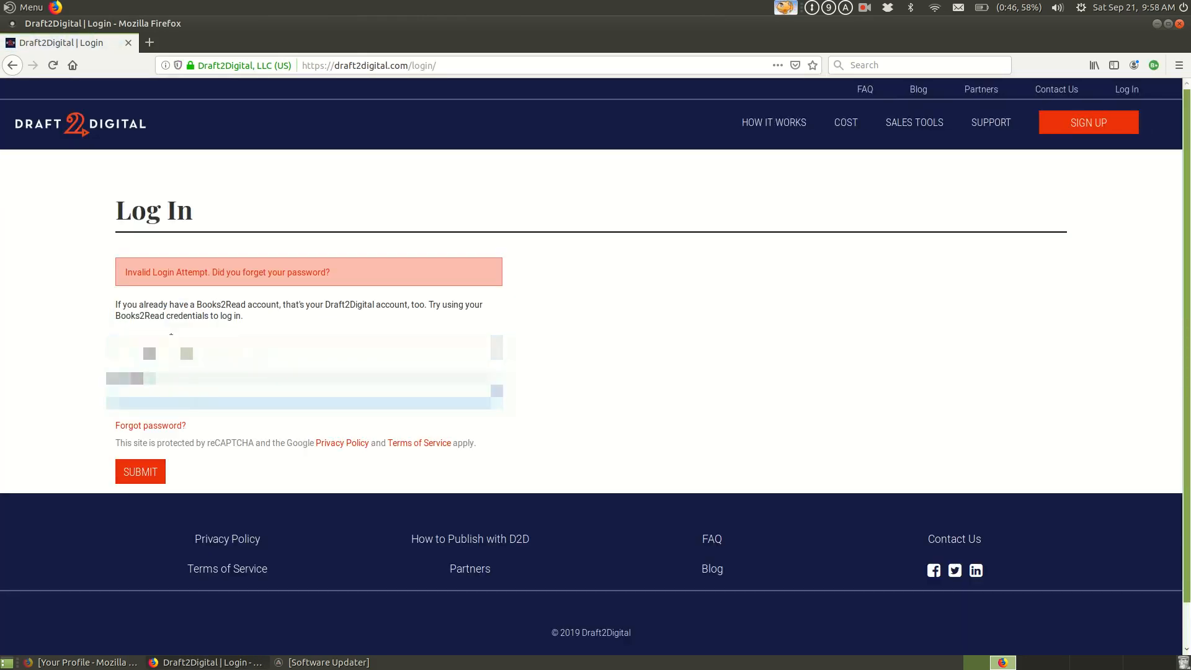
key("Return")
type("••")
type("•")
left_click(155, 479)
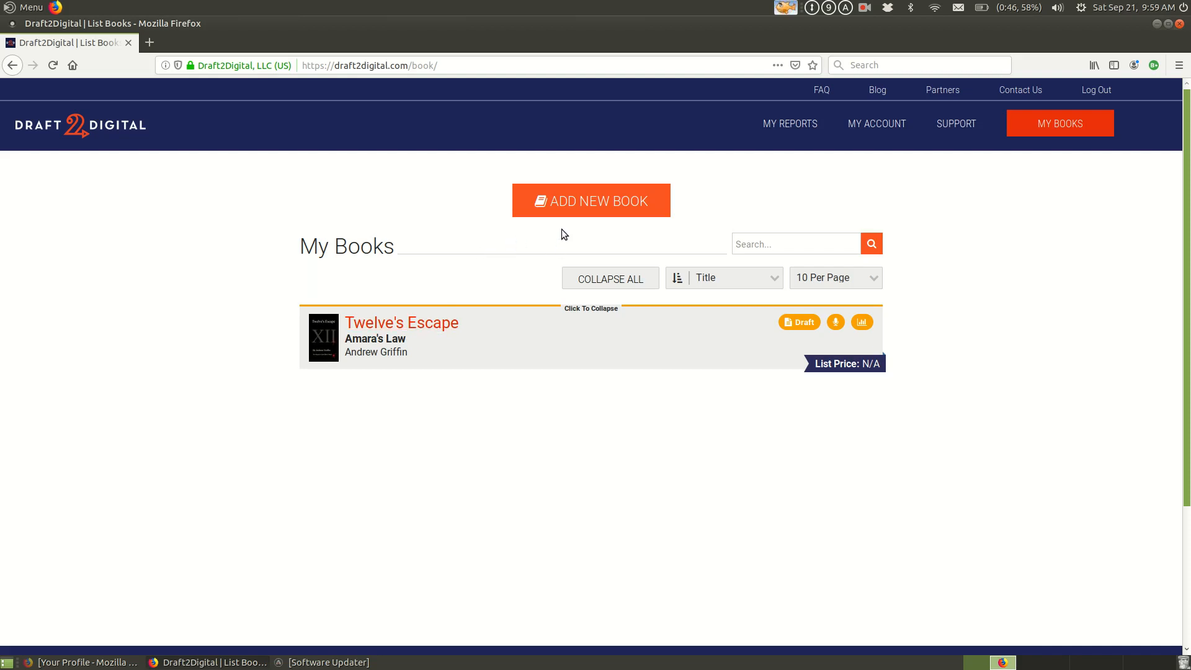
Step: Add a new book and look over its Step 1 details form
left_click(584, 200)
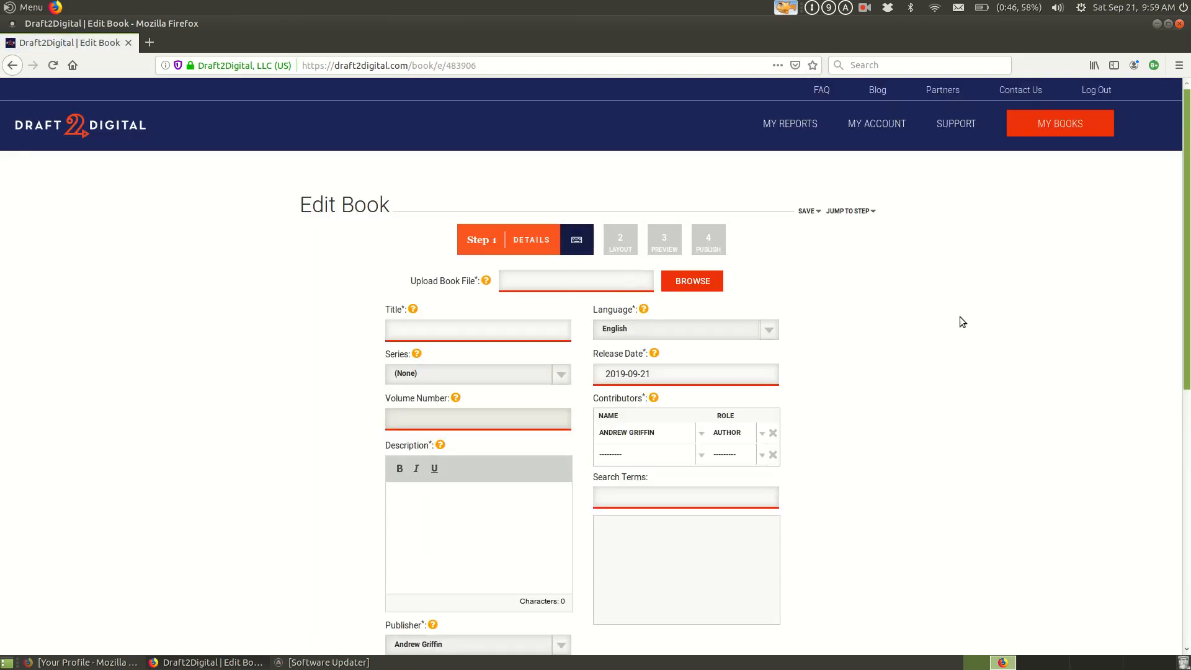
scroll(937, 342, "down", 4)
scroll(936, 345, "down", 4)
scroll(935, 345, "up", 8)
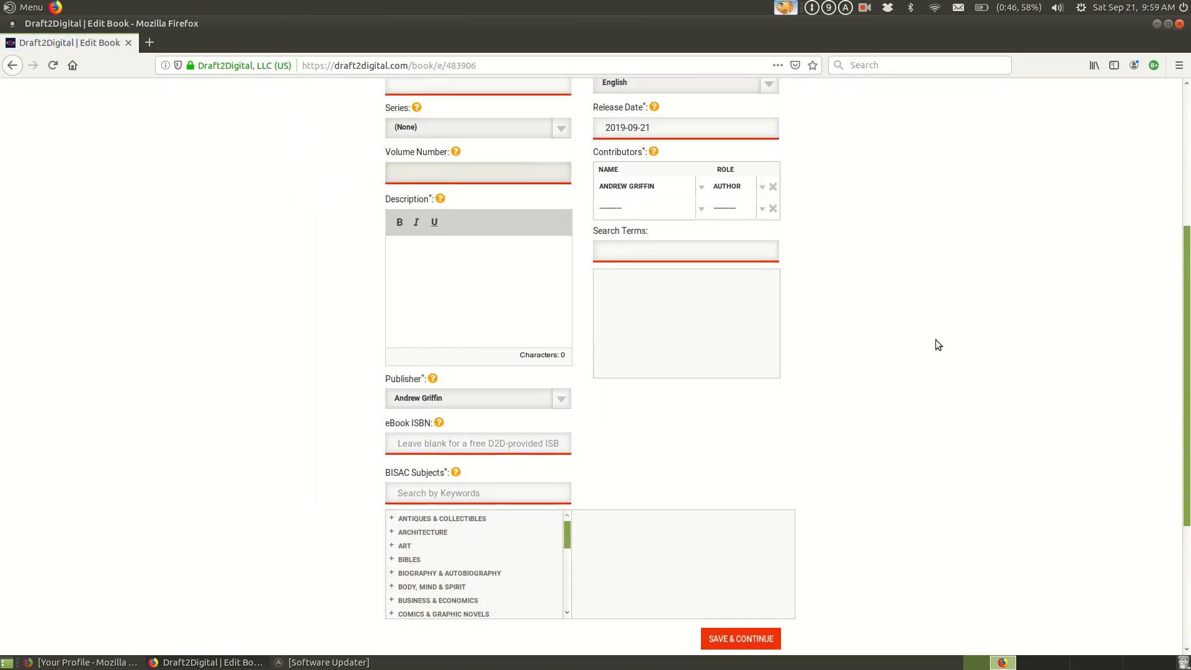
Step: Upload Amara's Law_For-release-Amazon-kindle-v2.docx from the For release folder inside Final Revision For Release as the book file
left_click(559, 274)
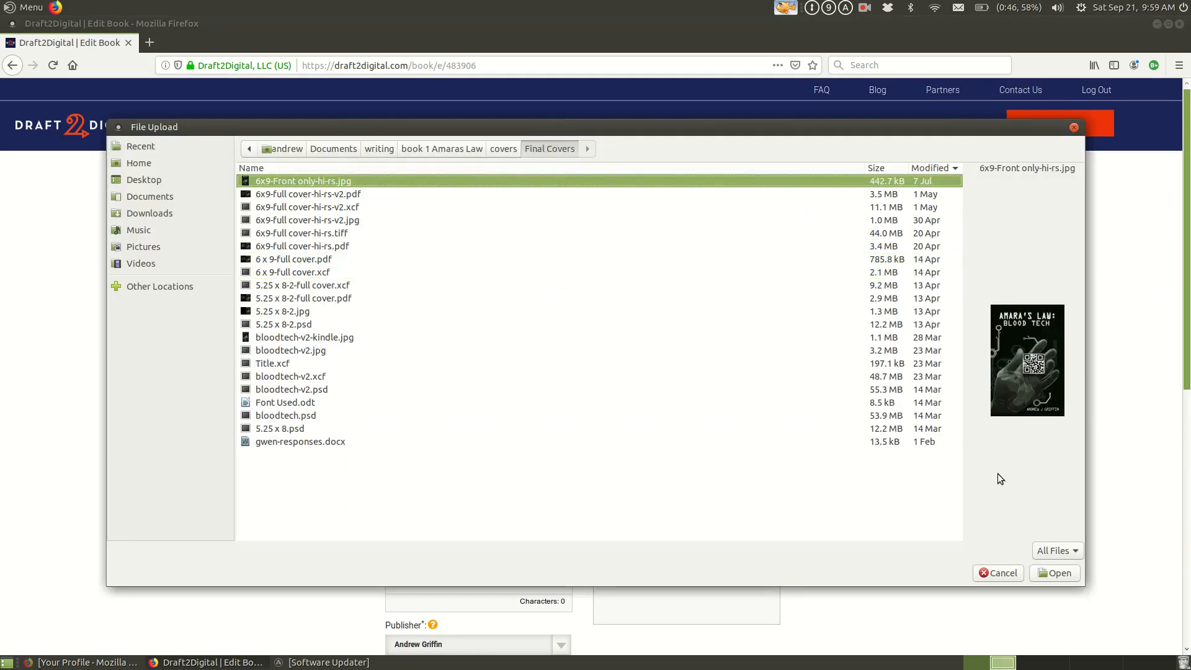
left_click(996, 573)
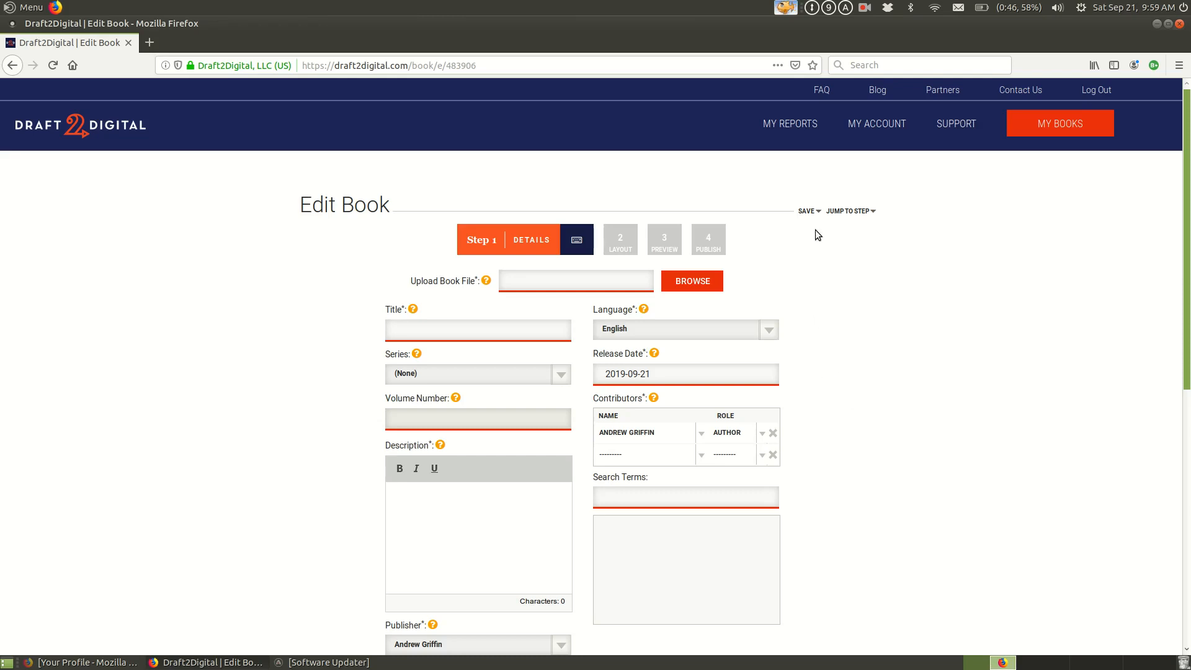
mouse_move(487, 281)
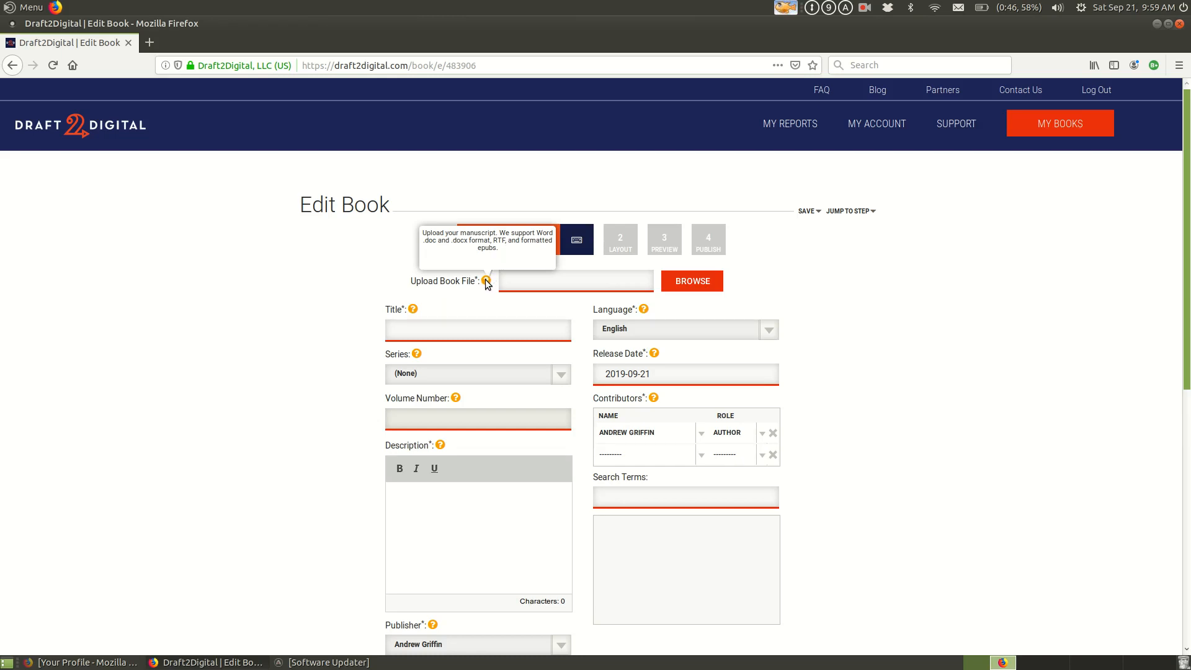
left_click(689, 283)
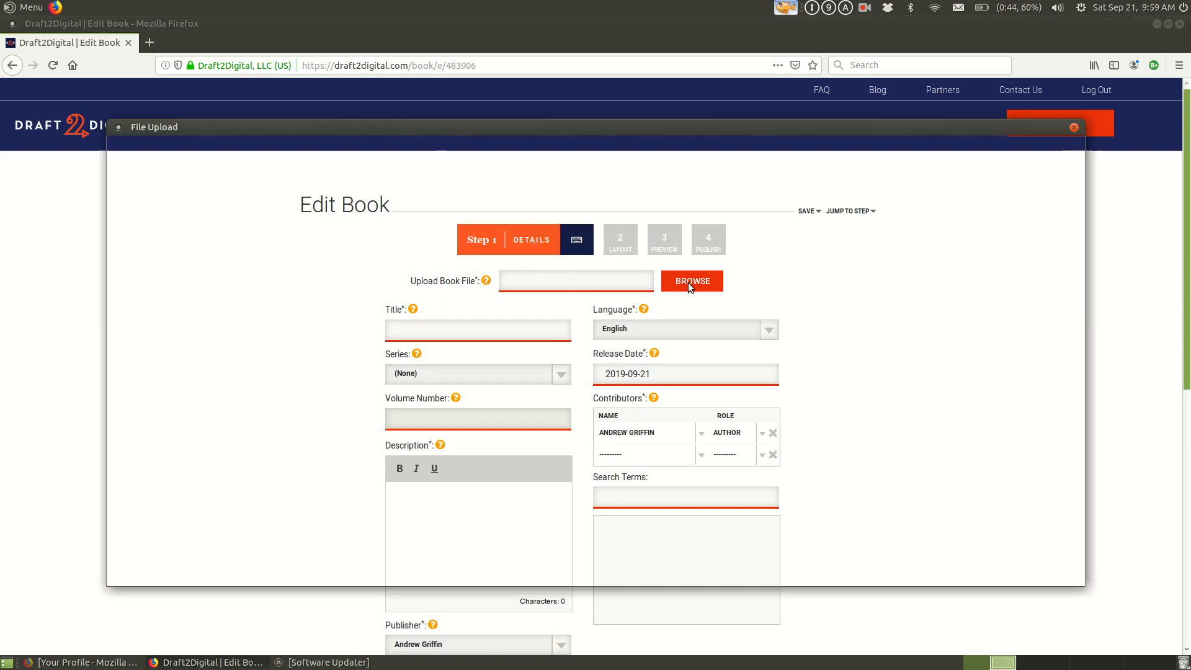
left_click(471, 152)
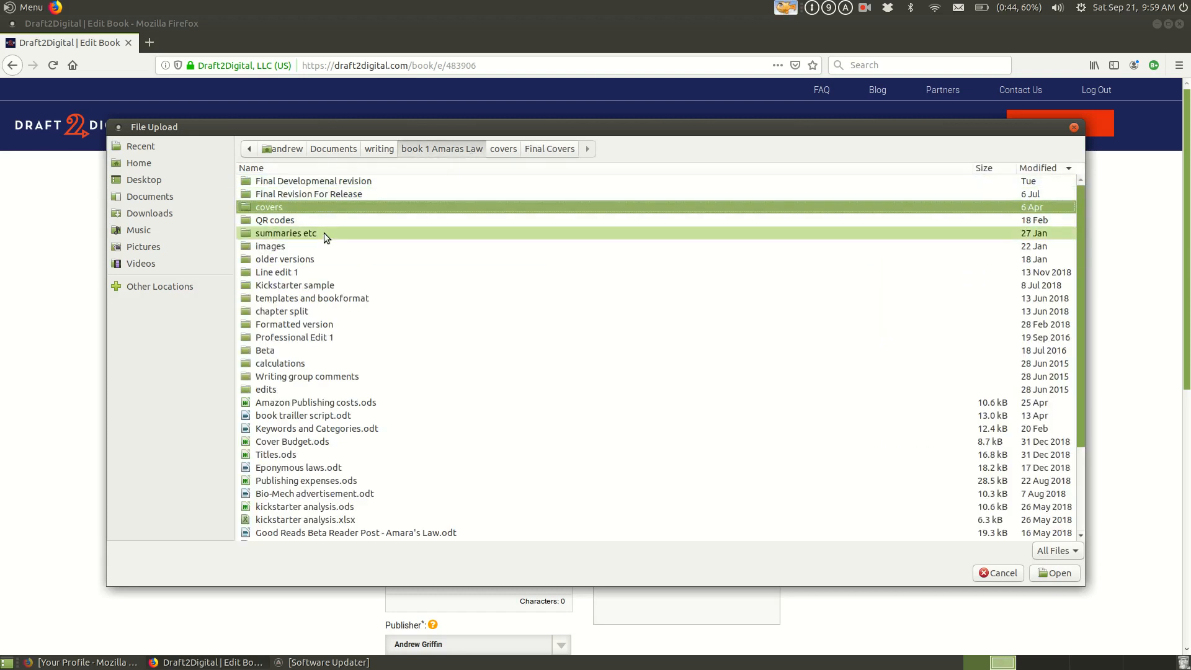
left_click(317, 198)
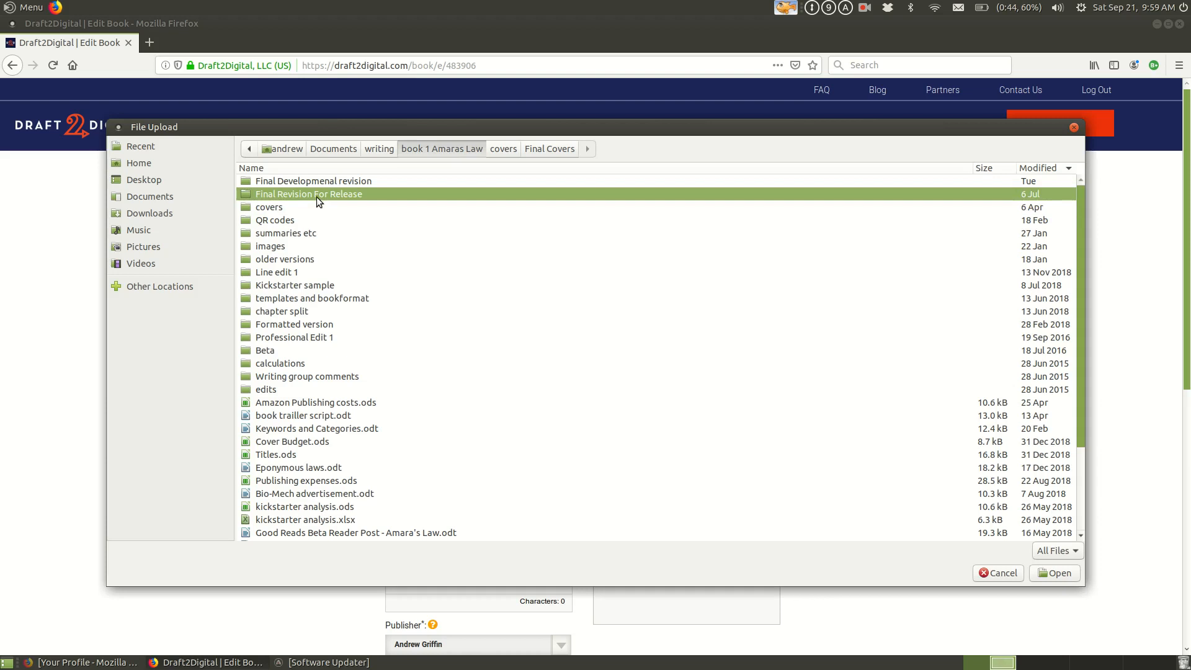
double_click(316, 196)
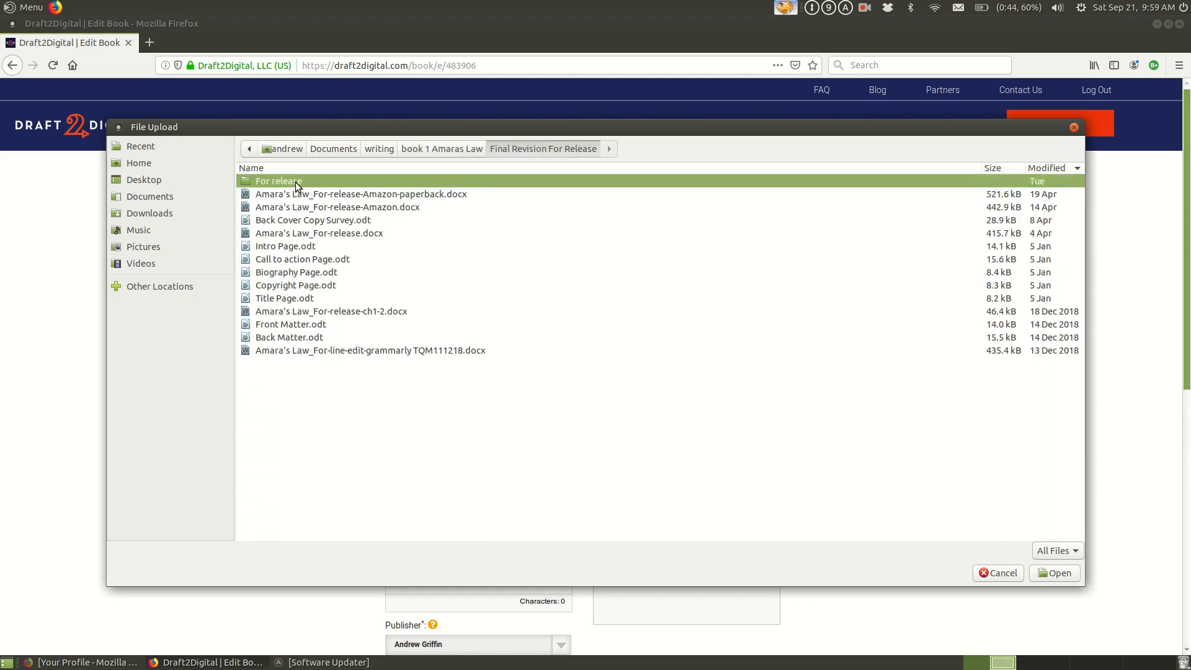
double_click(297, 182)
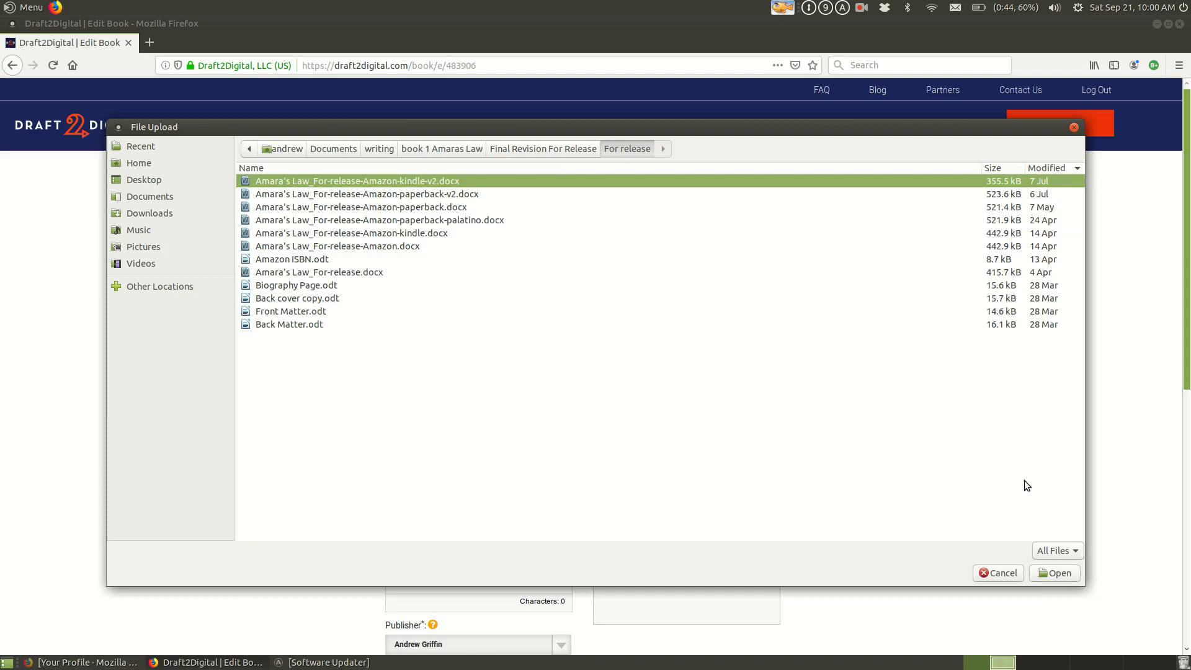
left_click(1058, 574)
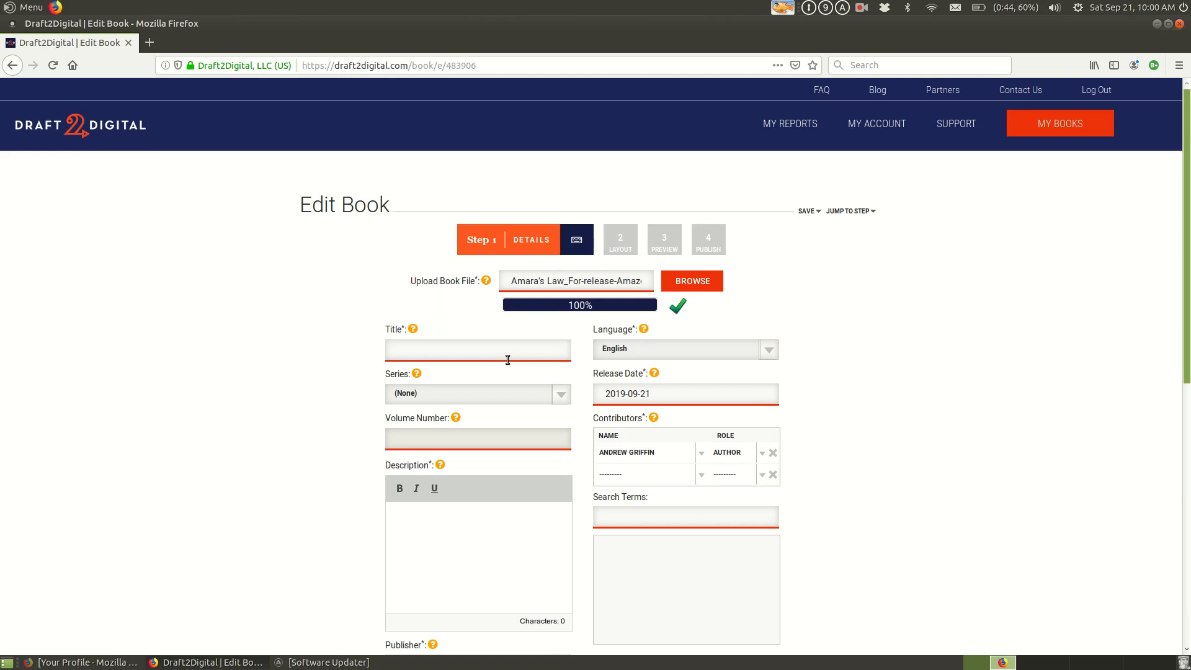
Step: Set the book title to Amara's Law: Blood Tech and assign the book to the Amara's Law series
left_click(508, 354)
mouse_move(414, 335)
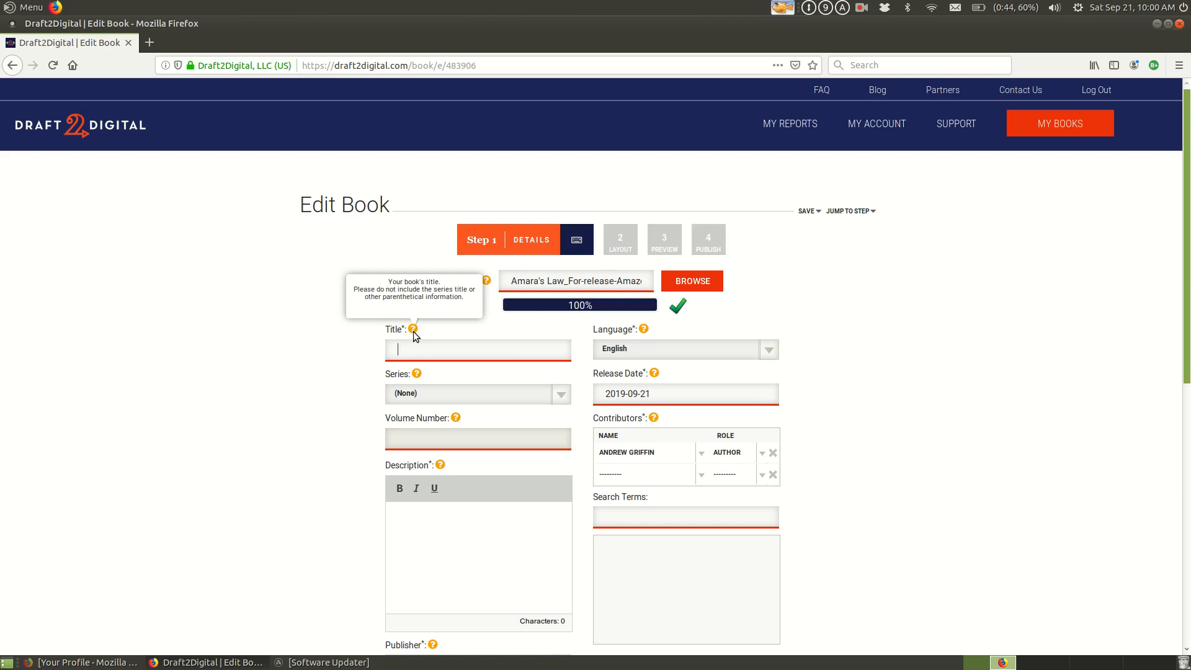
left_click(428, 355)
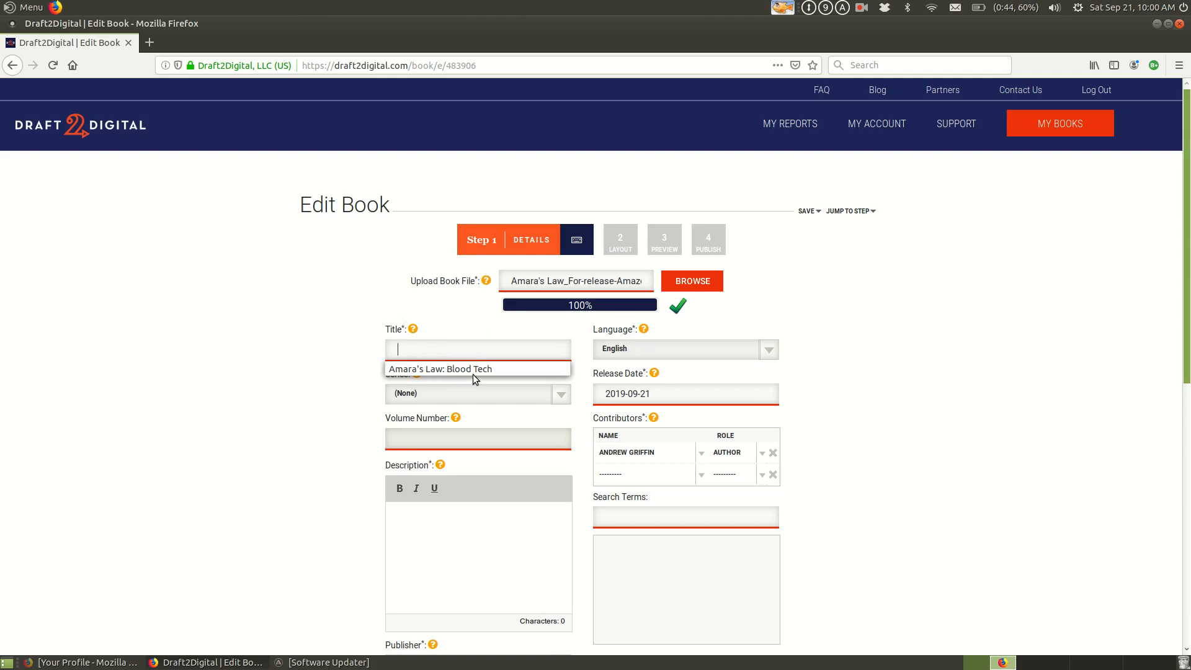
left_click(493, 371)
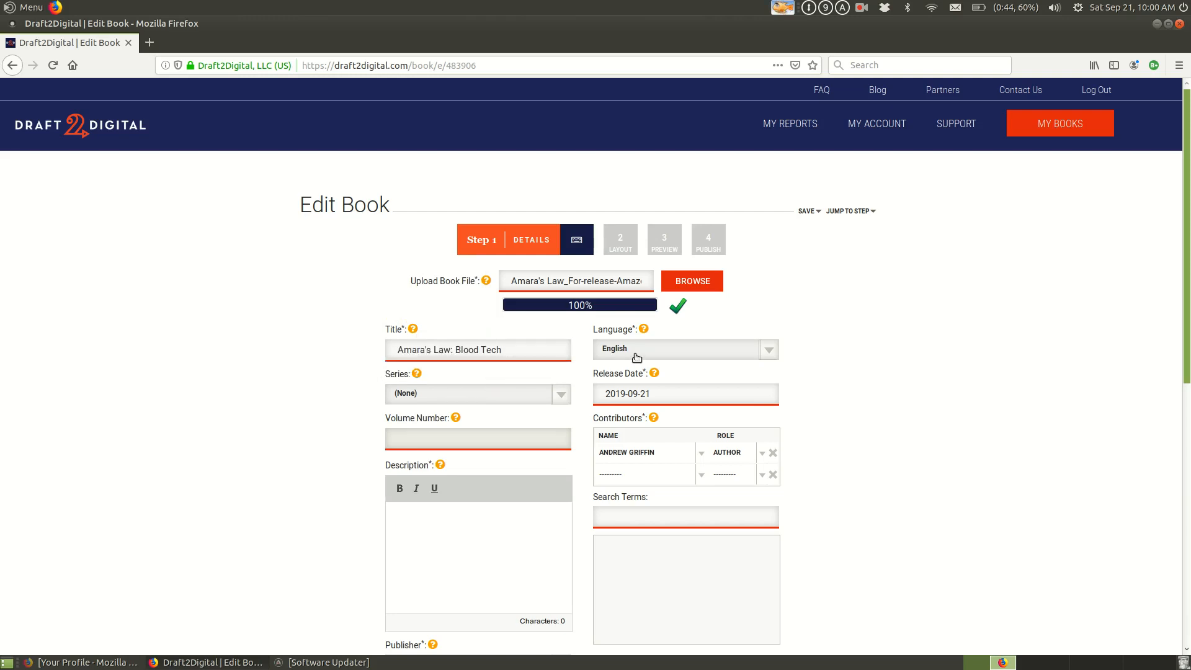
left_click(475, 395)
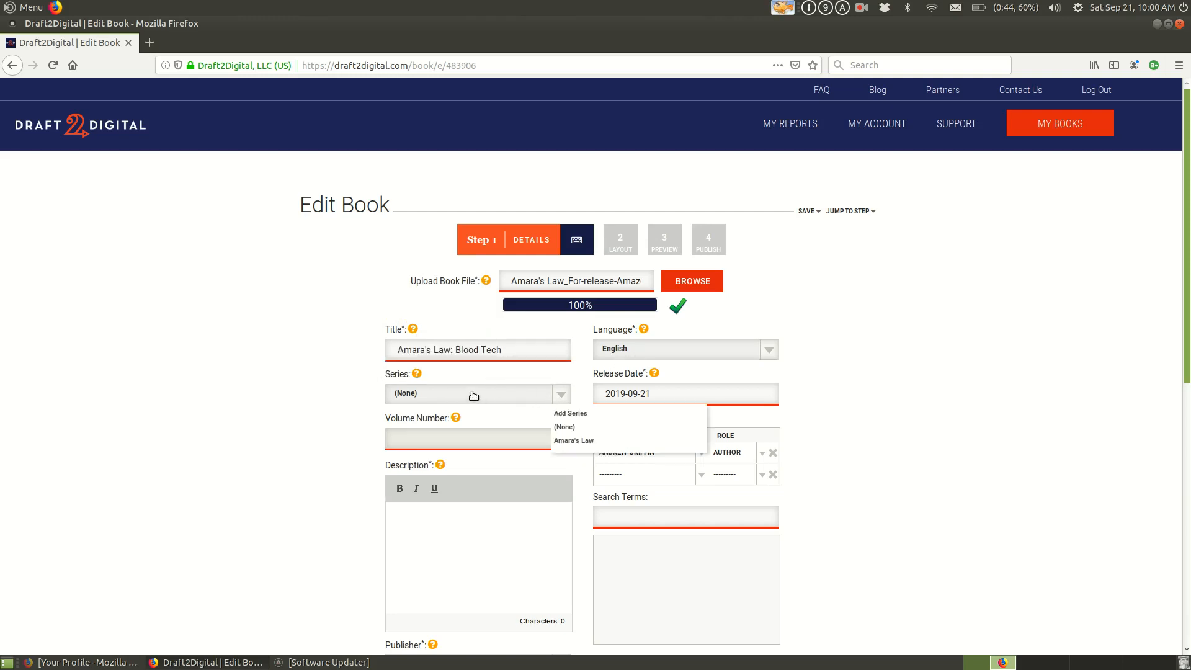
left_click(582, 441)
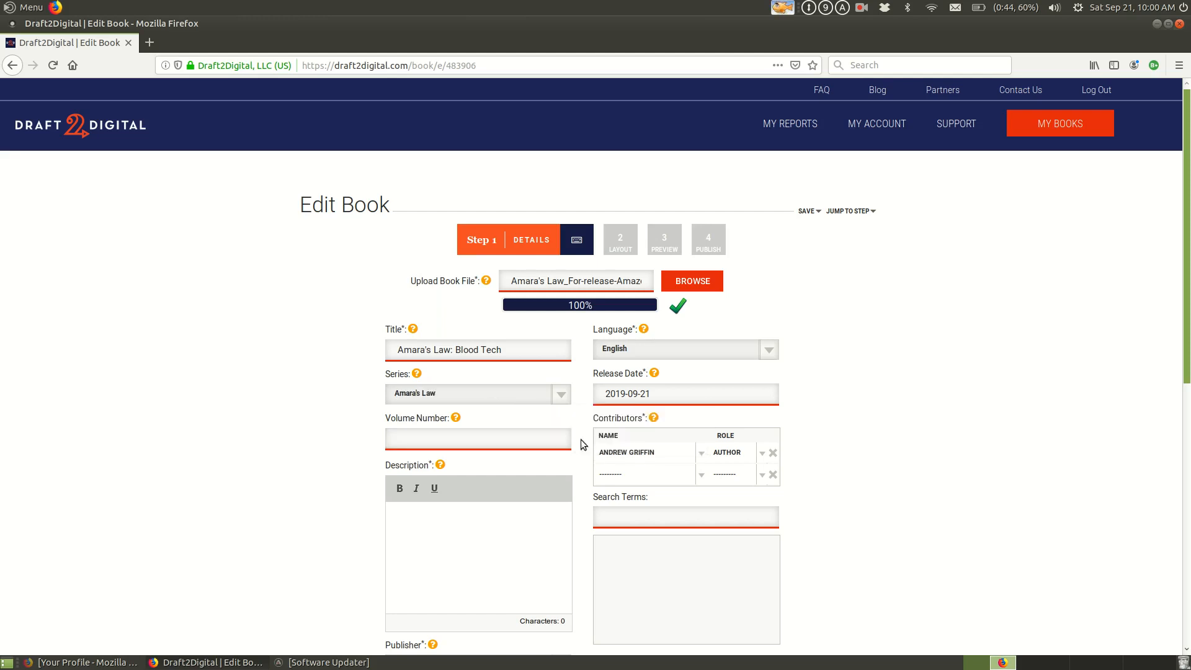
mouse_move(656, 420)
left_click(677, 399)
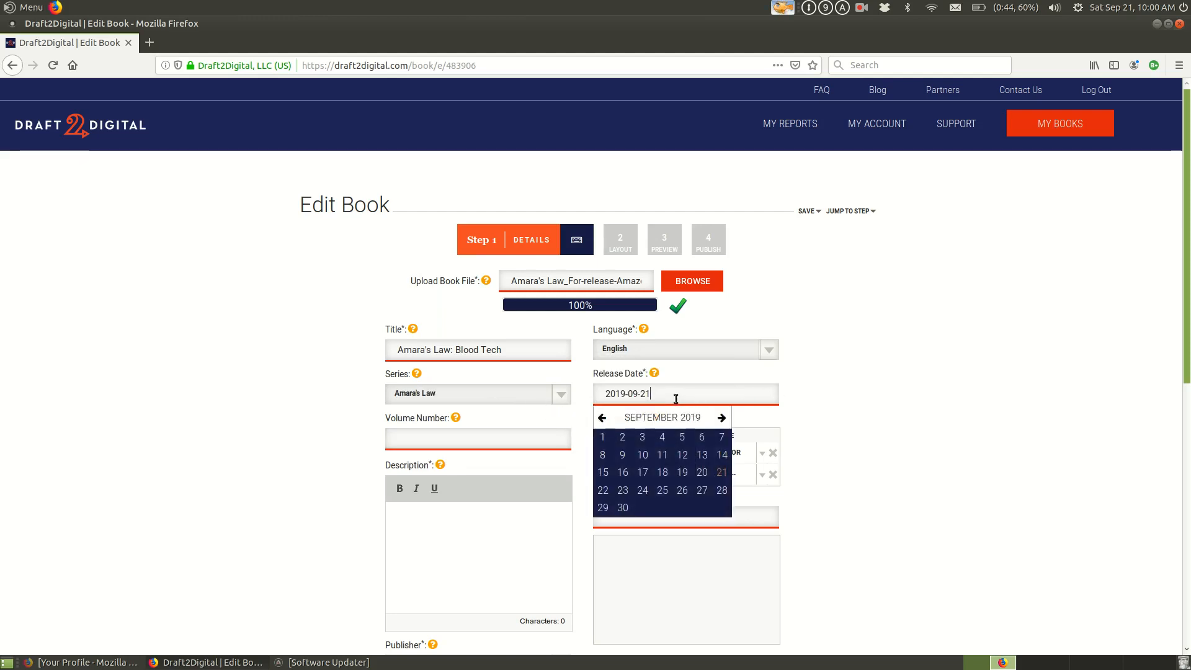
left_click(601, 419)
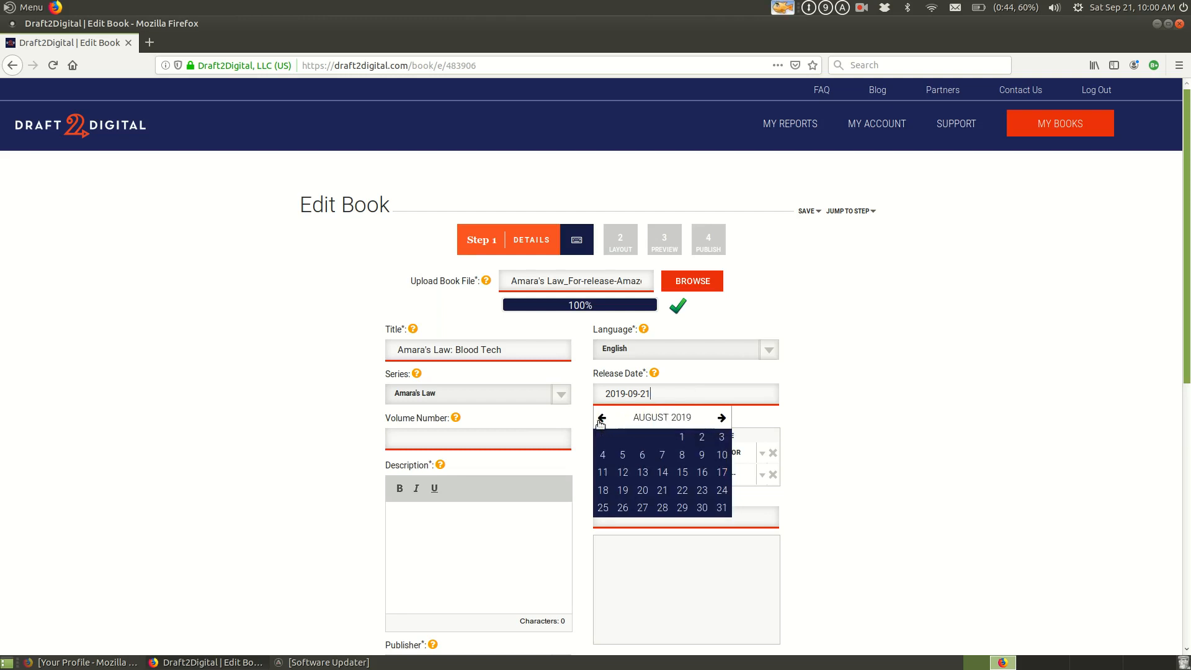
left_click(600, 418)
left_click(600, 419)
left_click(601, 418)
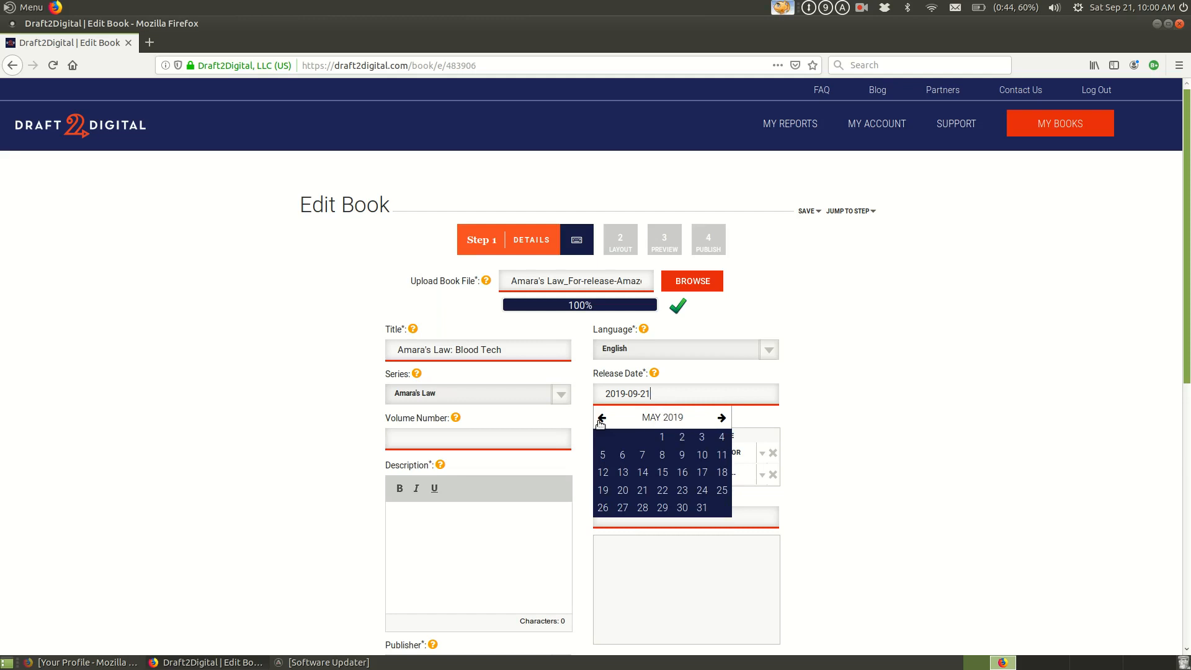
left_click(836, 317)
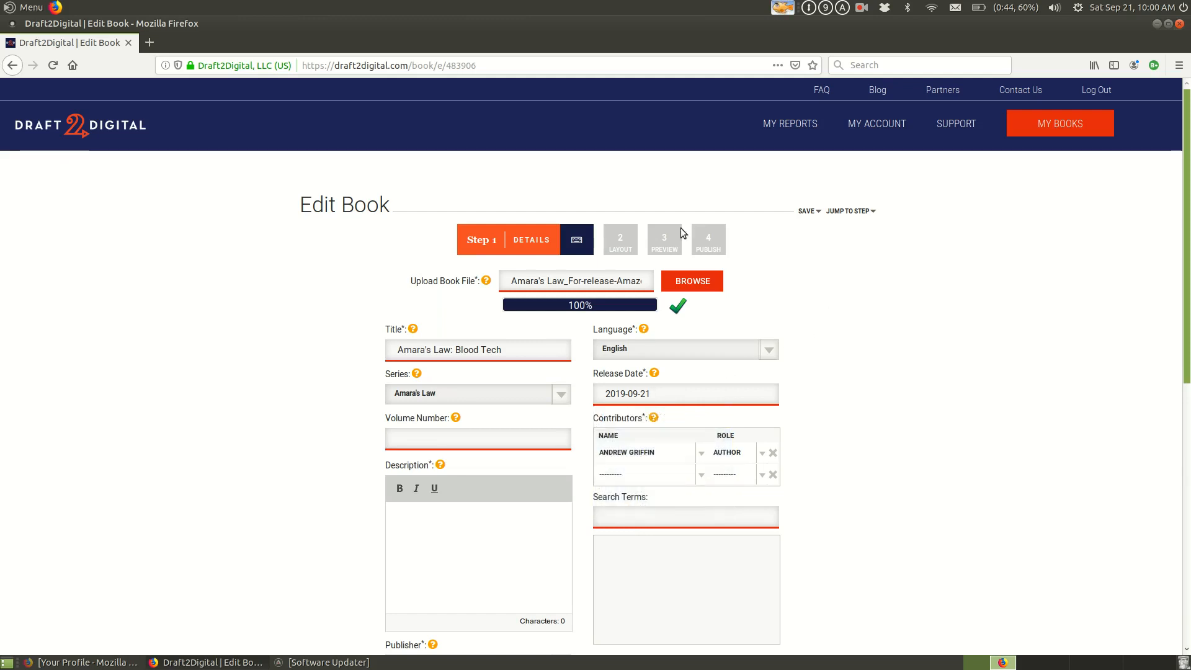
Step: Open amazon.com in a new browser tab and search for Amara's Law: Blood Tech
left_click(149, 42)
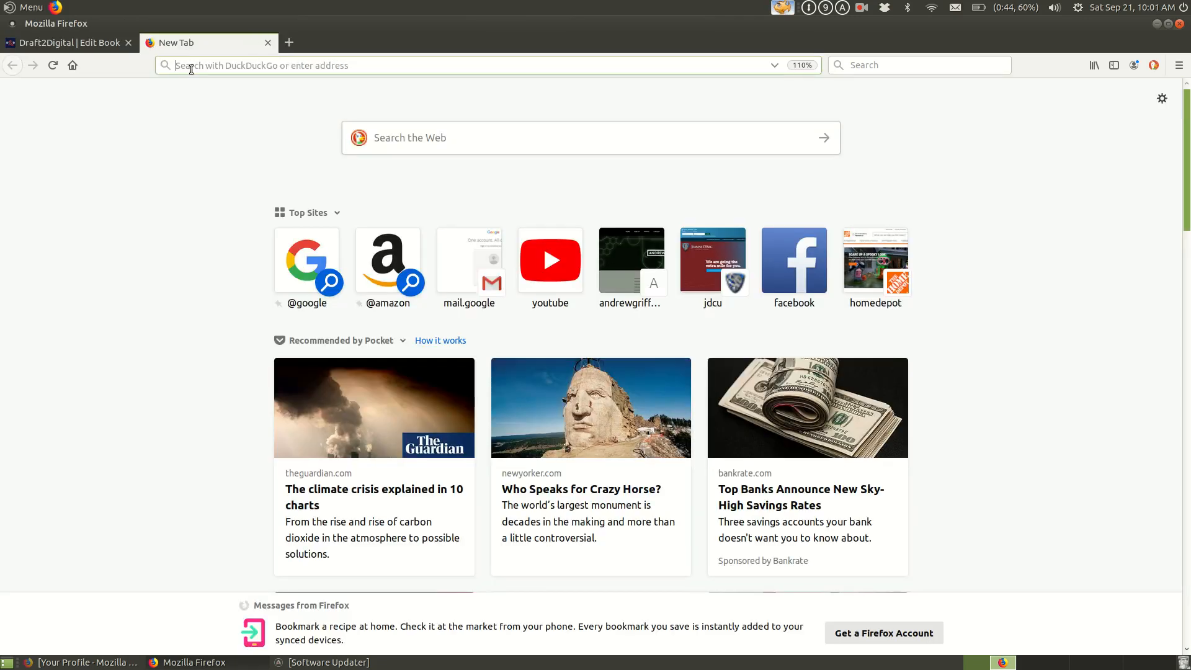
type("amazon.com/")
key("Return")
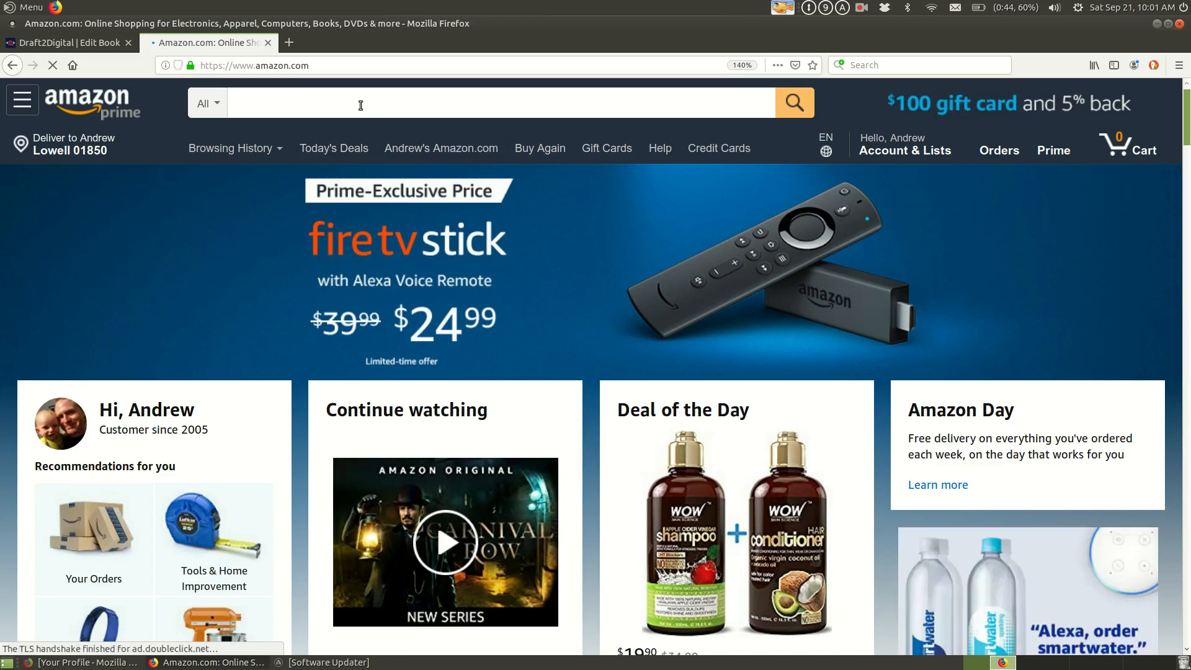
left_click(360, 105)
type("Amara's L")
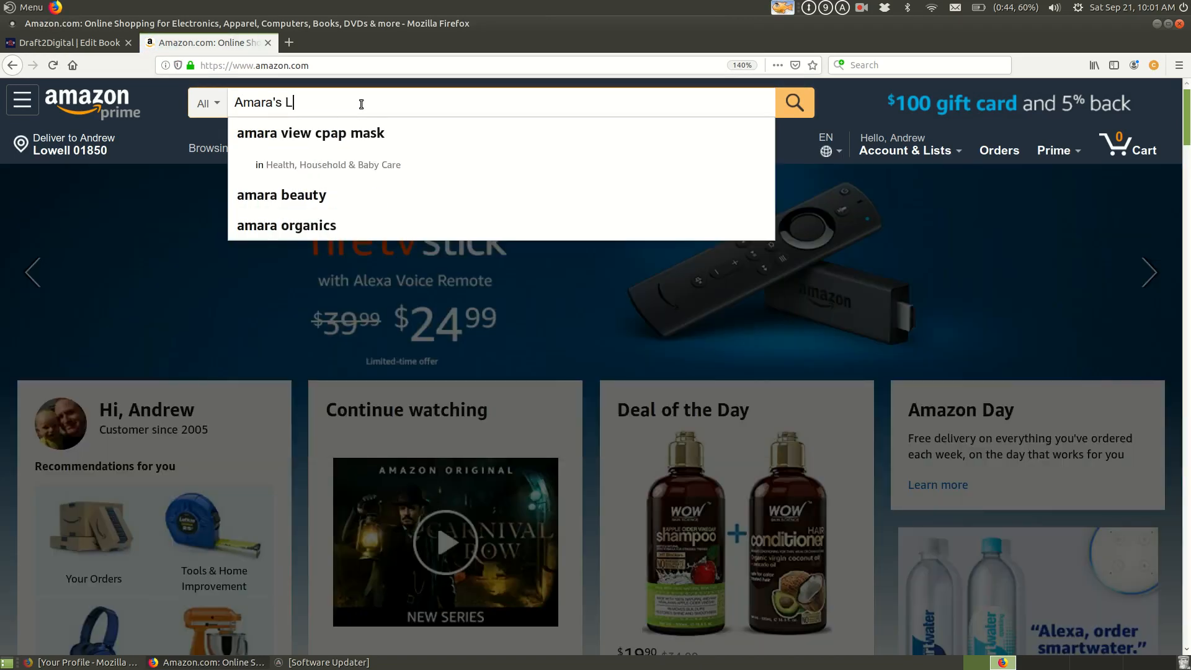
type("aw: Blood Te")
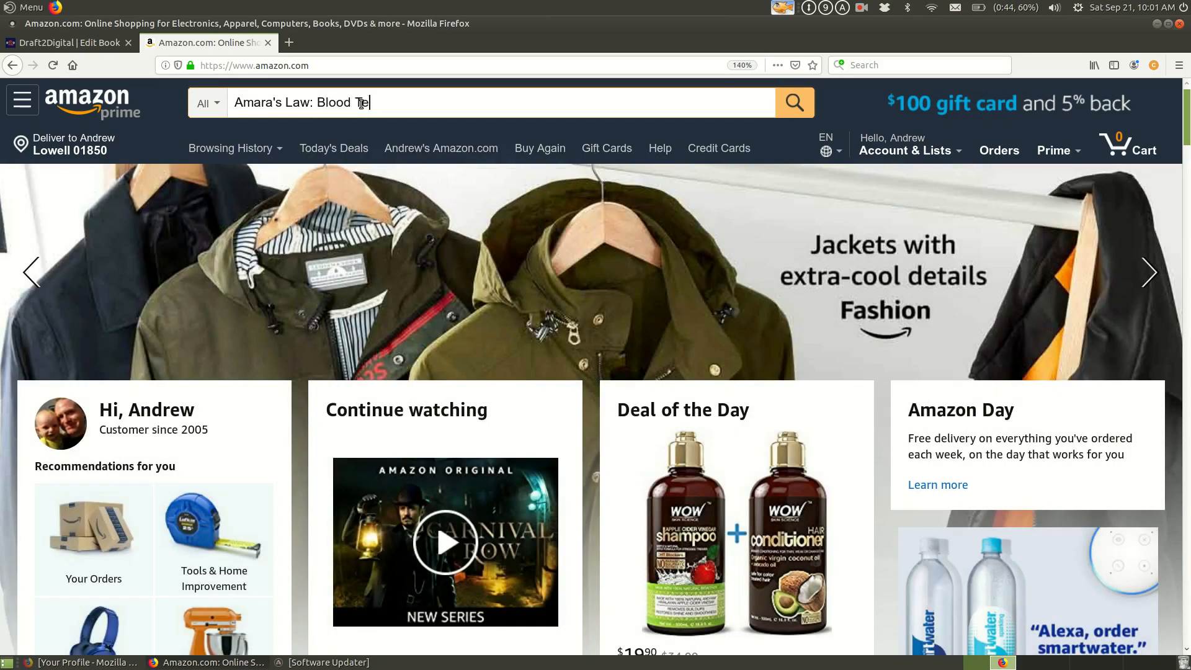
type("ch")
key("Return")
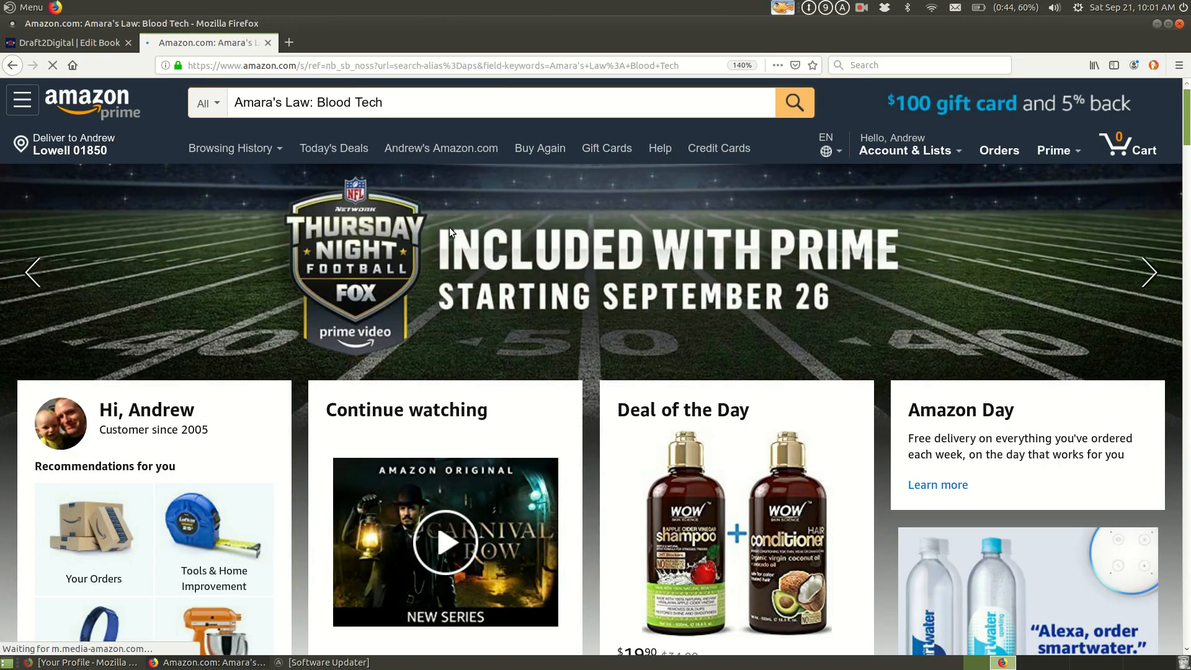
Step: Open the Kindle edition's page of Amara's Law: Blood Tech and check the publication date in its product details
scroll(484, 232, "down", 3)
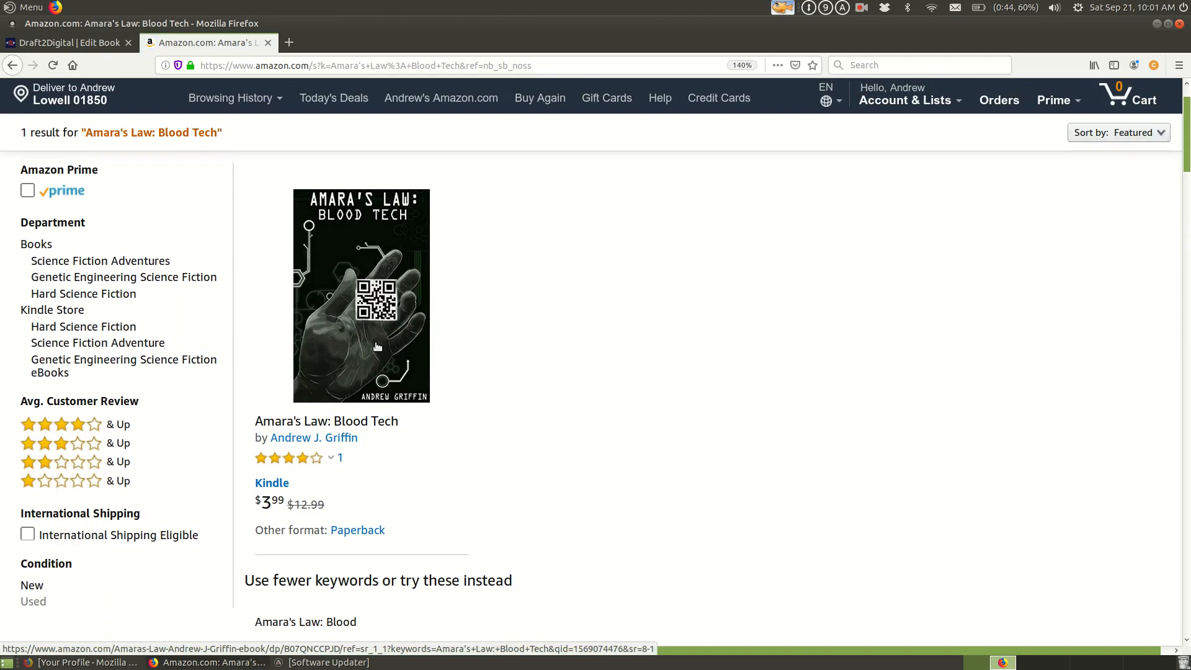
left_click(376, 346)
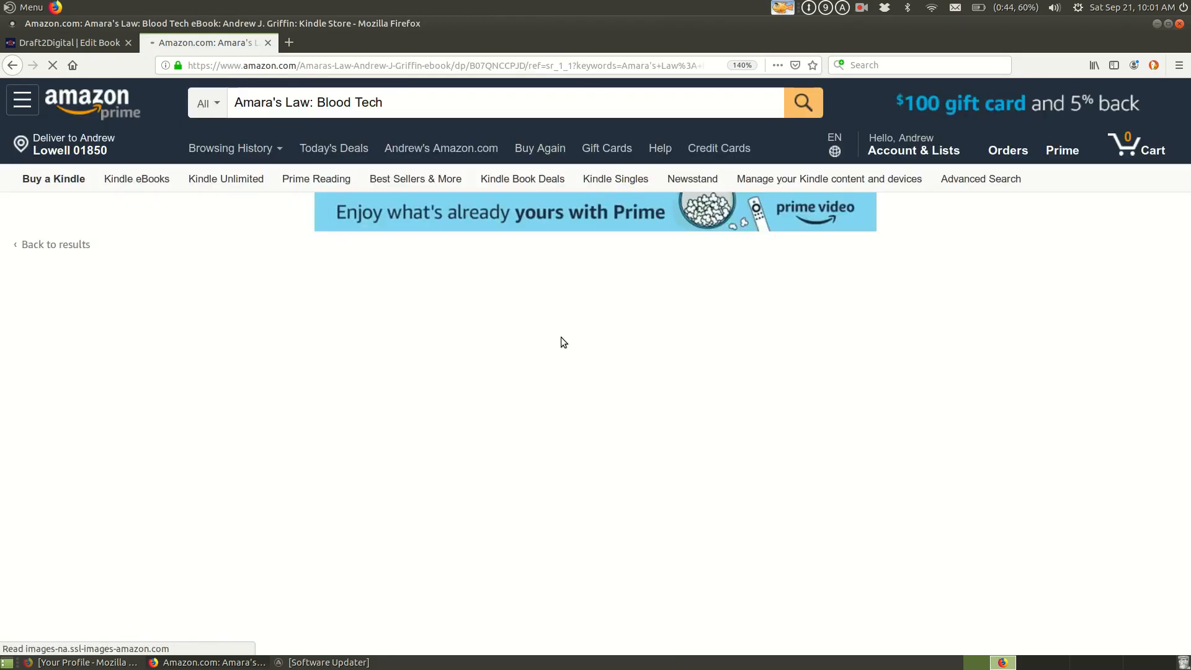
scroll(433, 331, "down", 3)
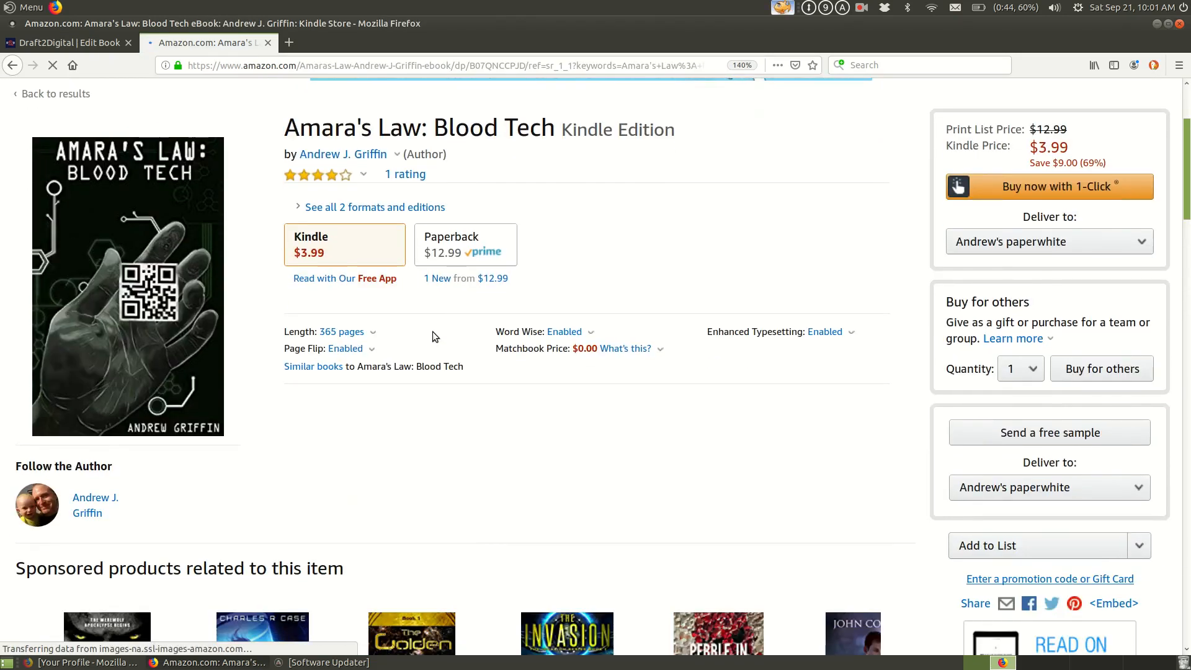
scroll(382, 403, "down", 5)
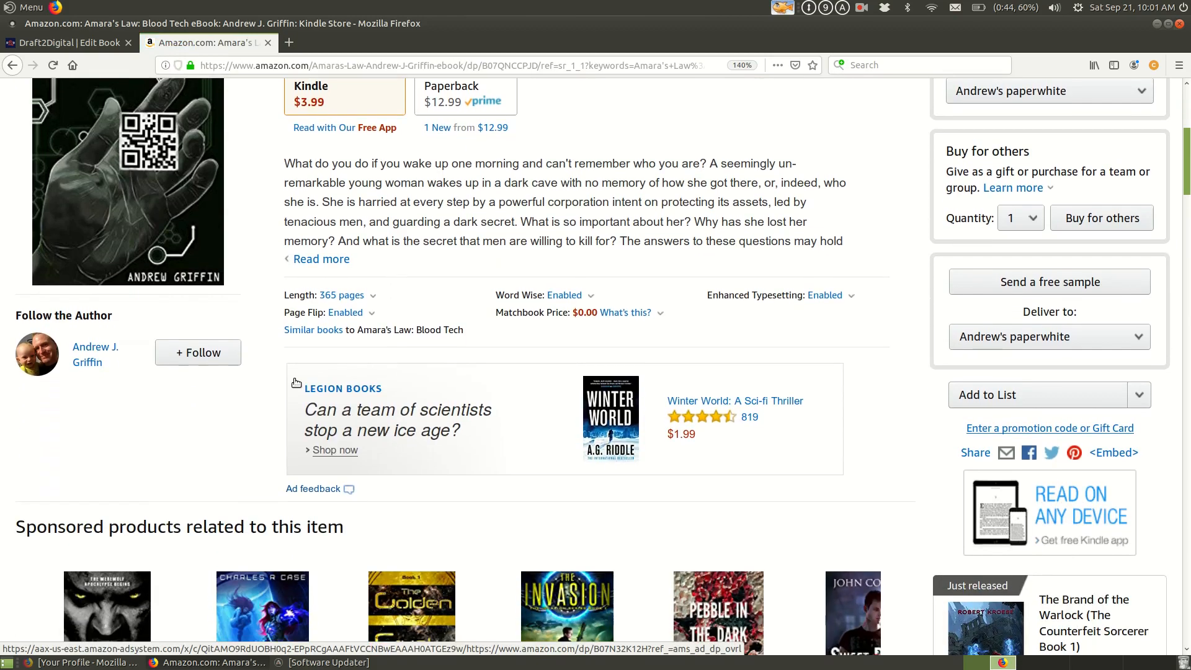
scroll(296, 382, "down", 7)
scroll(294, 380, "down", 3)
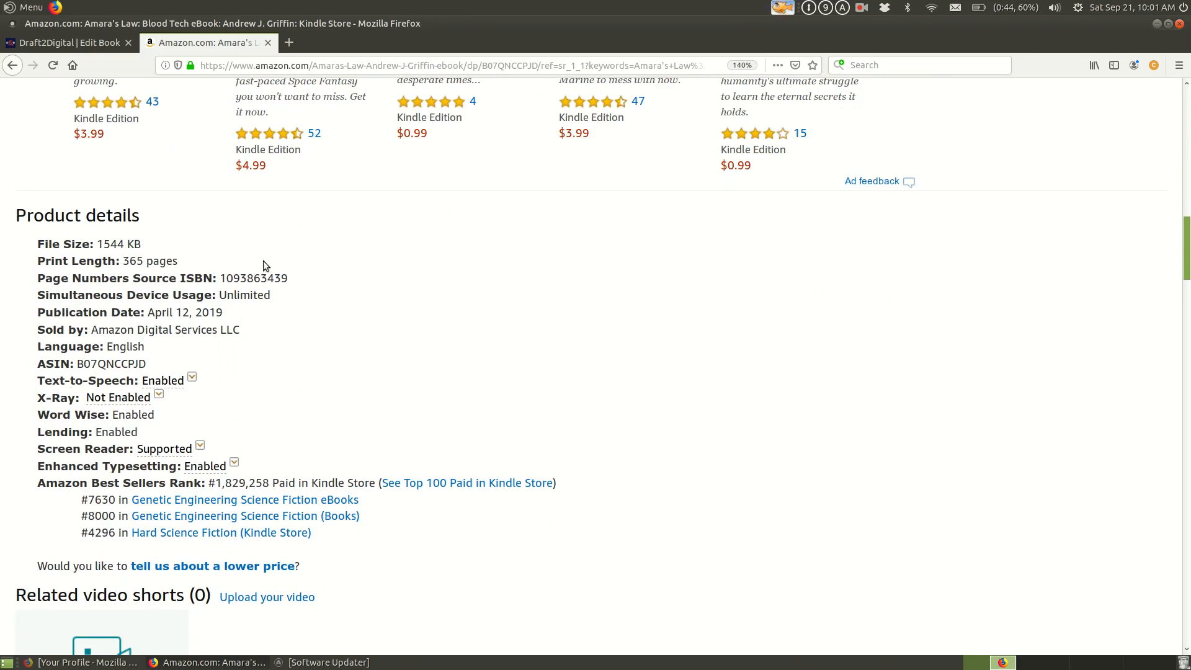
scroll(270, 265, "down", 1)
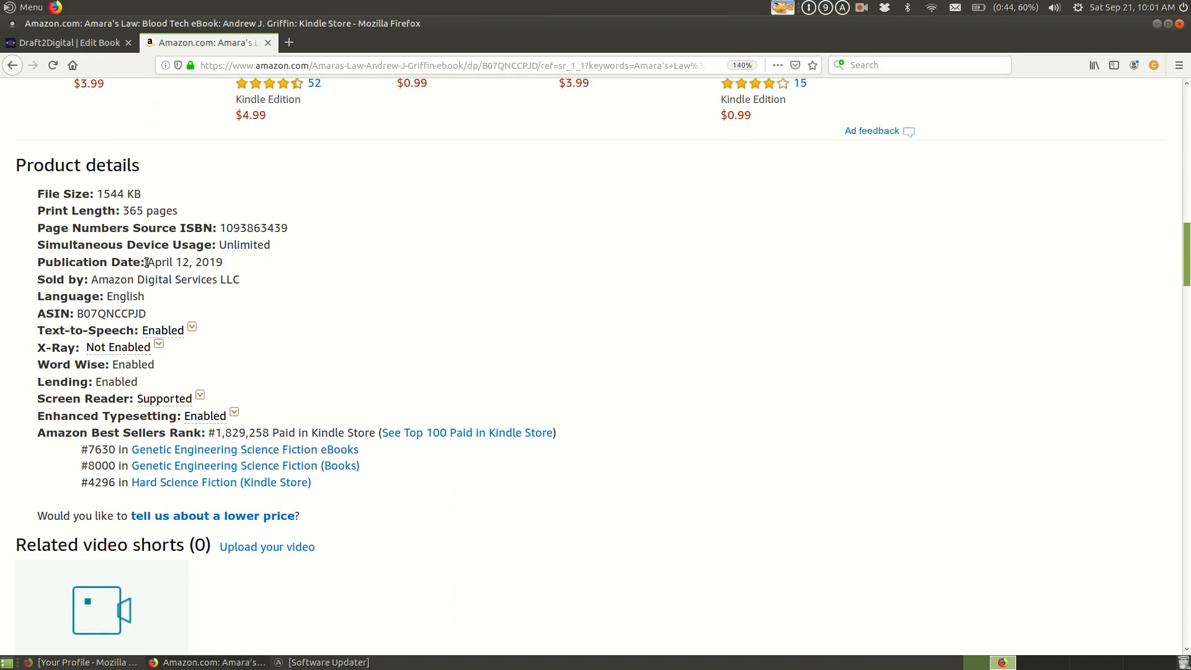
Step: Return to the Draft2Digital book form and set the release date to 2019-04-12
left_click(70, 43)
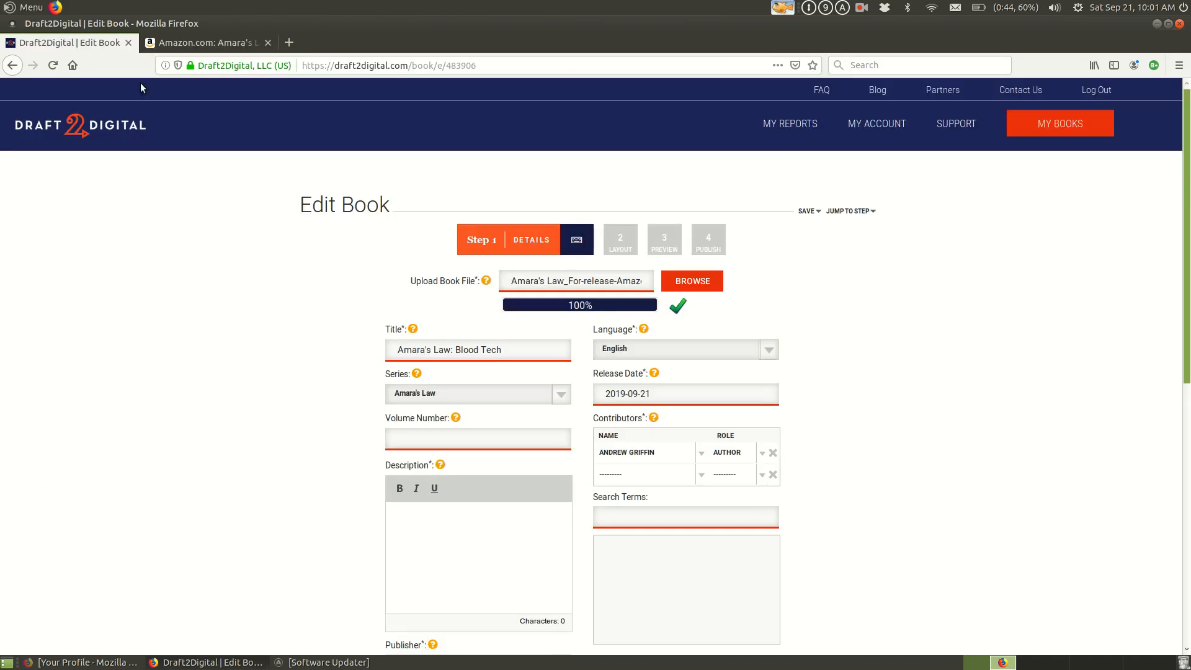
left_click(680, 392)
left_click(601, 418)
left_click(601, 419)
left_click(601, 419)
left_click(601, 418)
left_click(601, 418)
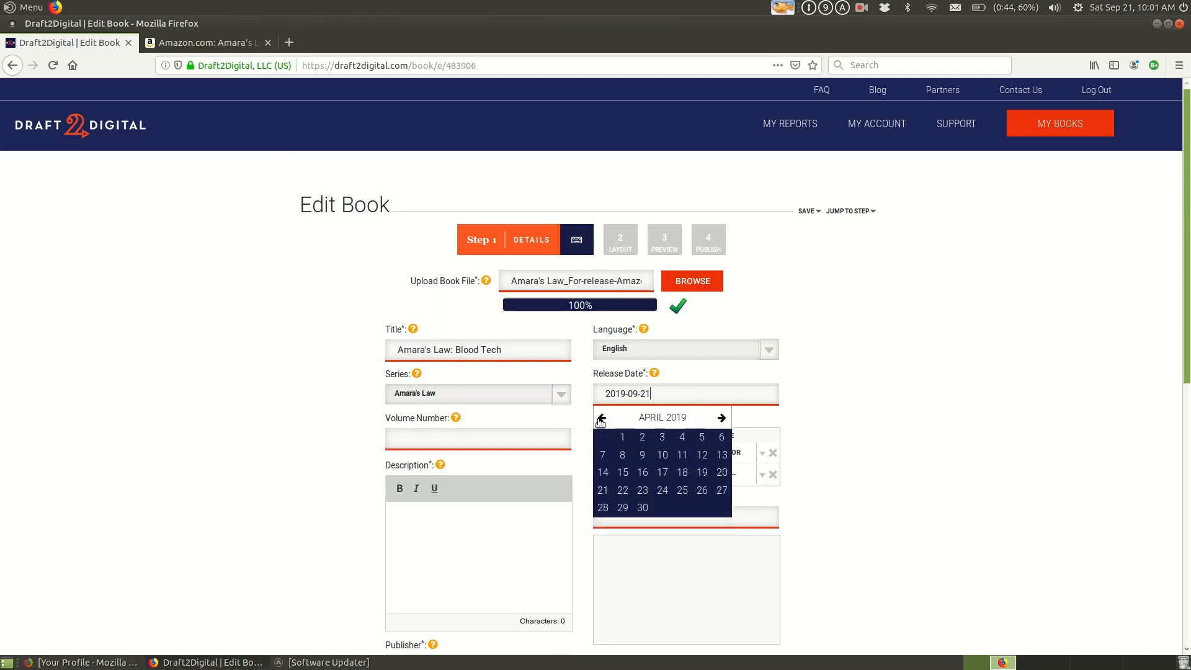
left_click(702, 455)
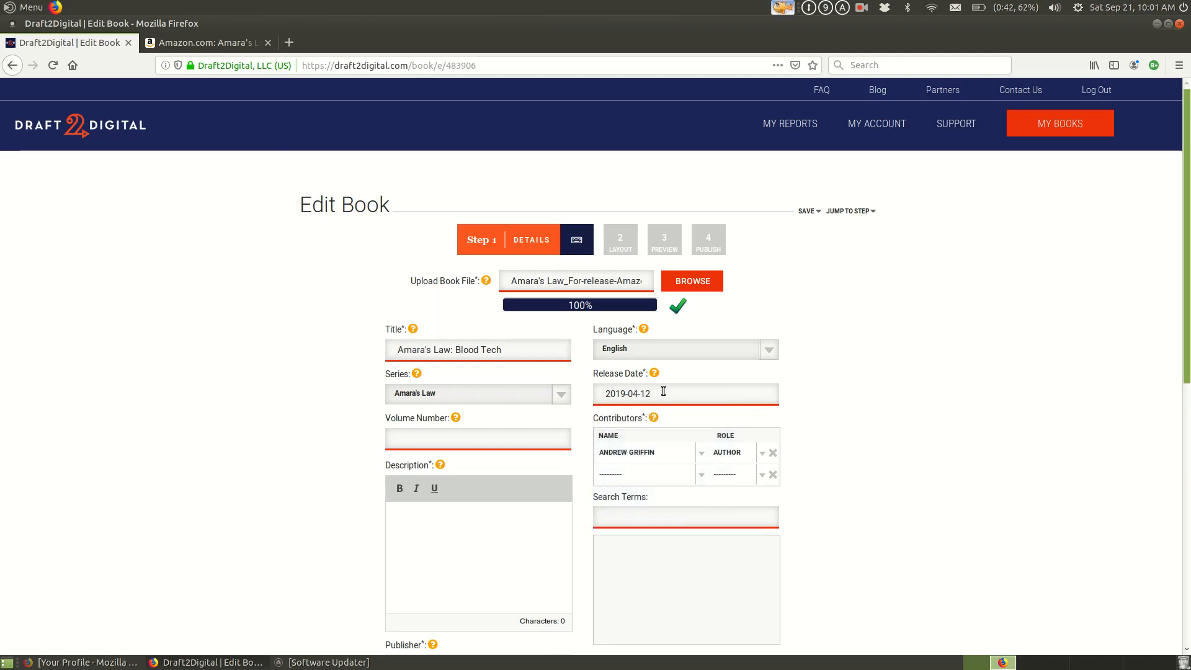
Step: Check the help note for the volume number and set the book's volume number to 1
mouse_move(456, 421)
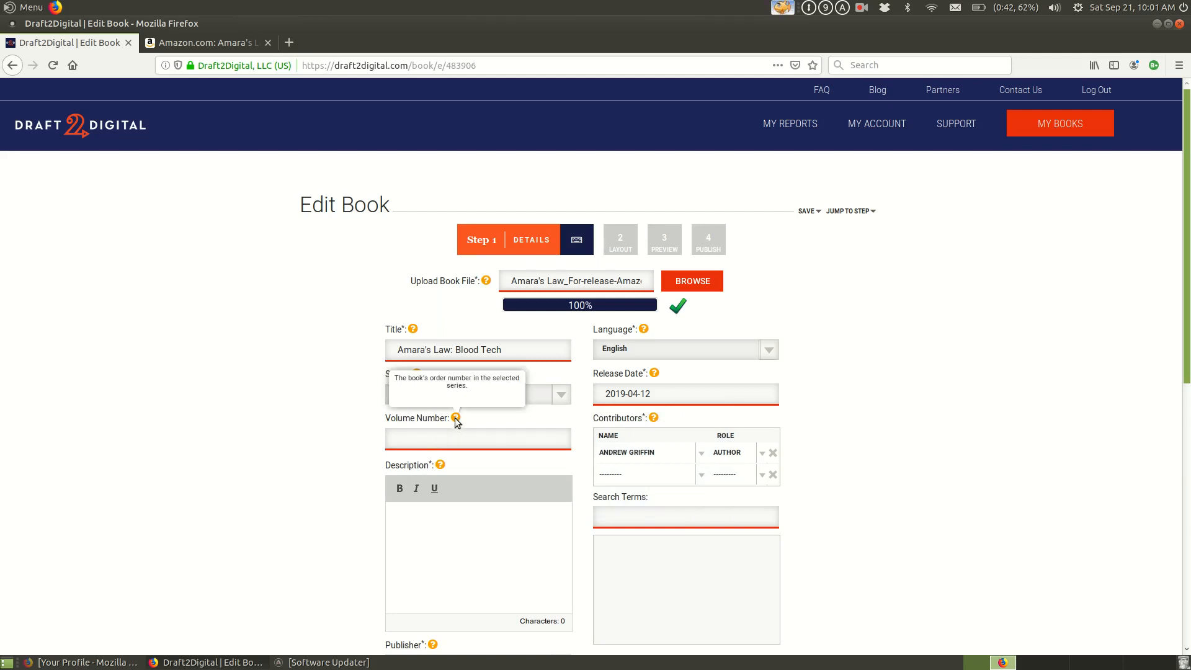
left_click(466, 445)
type("1")
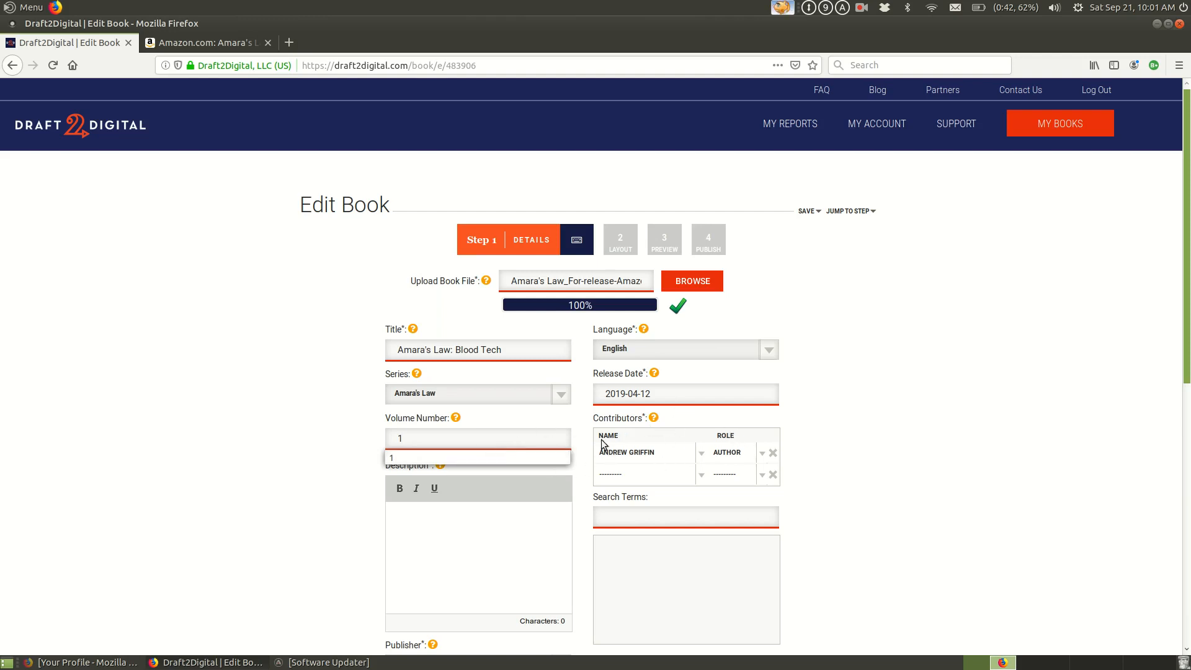
left_click(526, 457)
Step: Copy the full book description from the Amazon product page into the Draft2Digital description
left_click(482, 512)
scroll(482, 482, "down", 3)
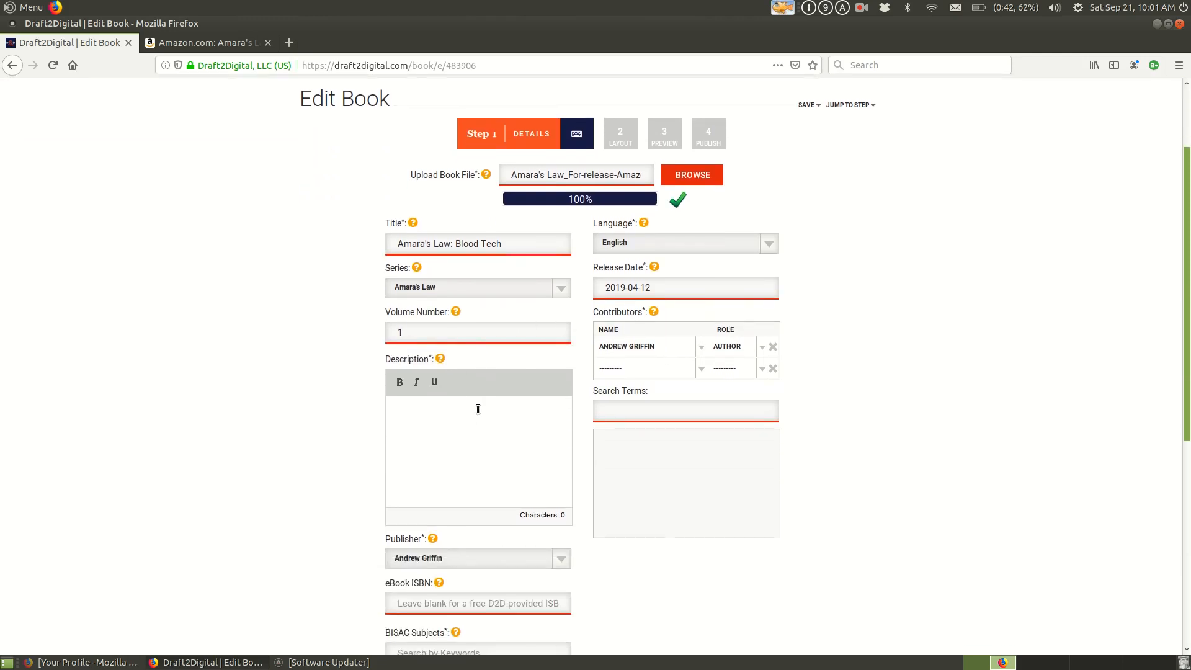
left_click(195, 40)
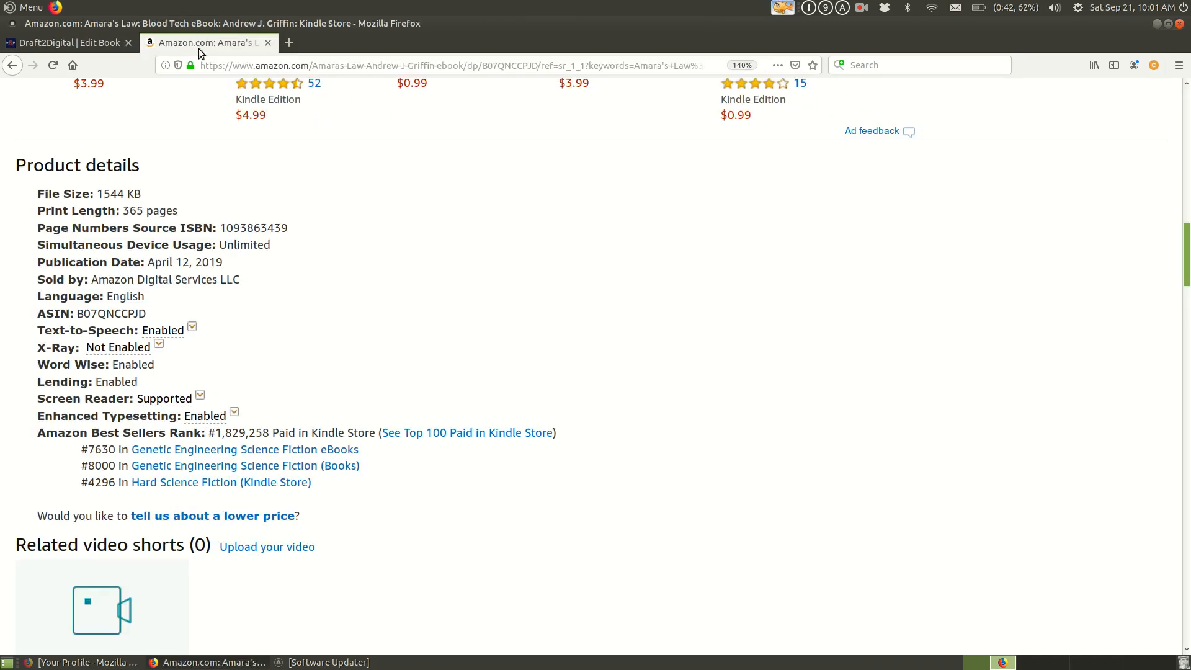
scroll(266, 268, "up", 4)
scroll(267, 268, "up", 15)
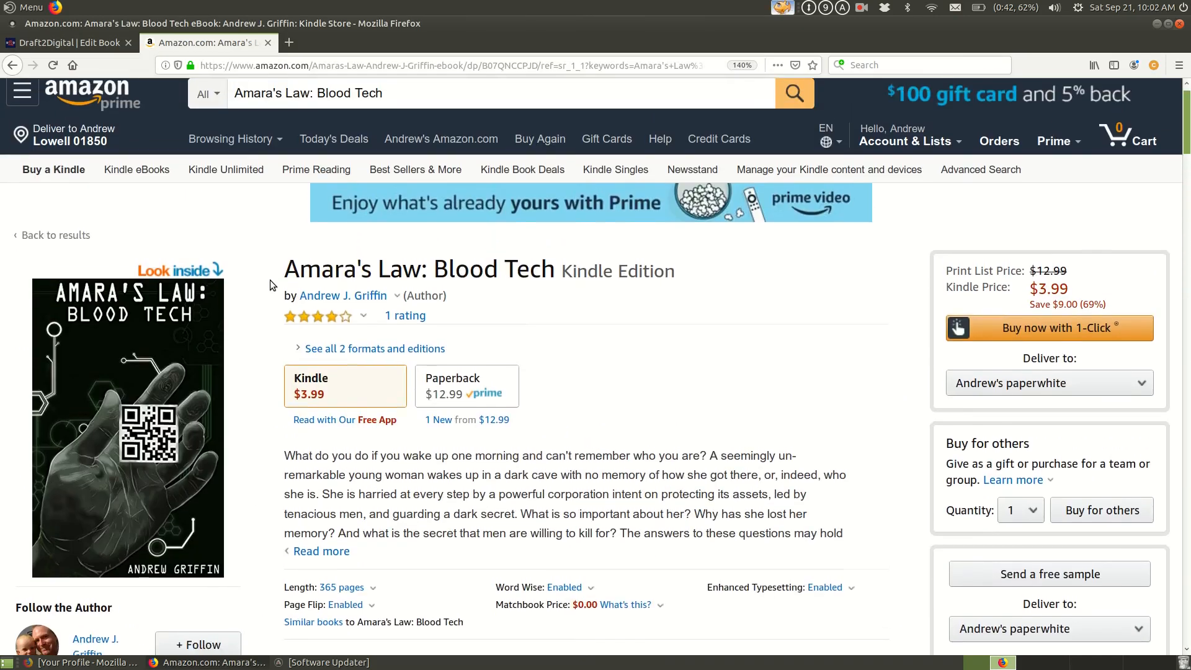
scroll(270, 281, "down", 7)
left_click(316, 315)
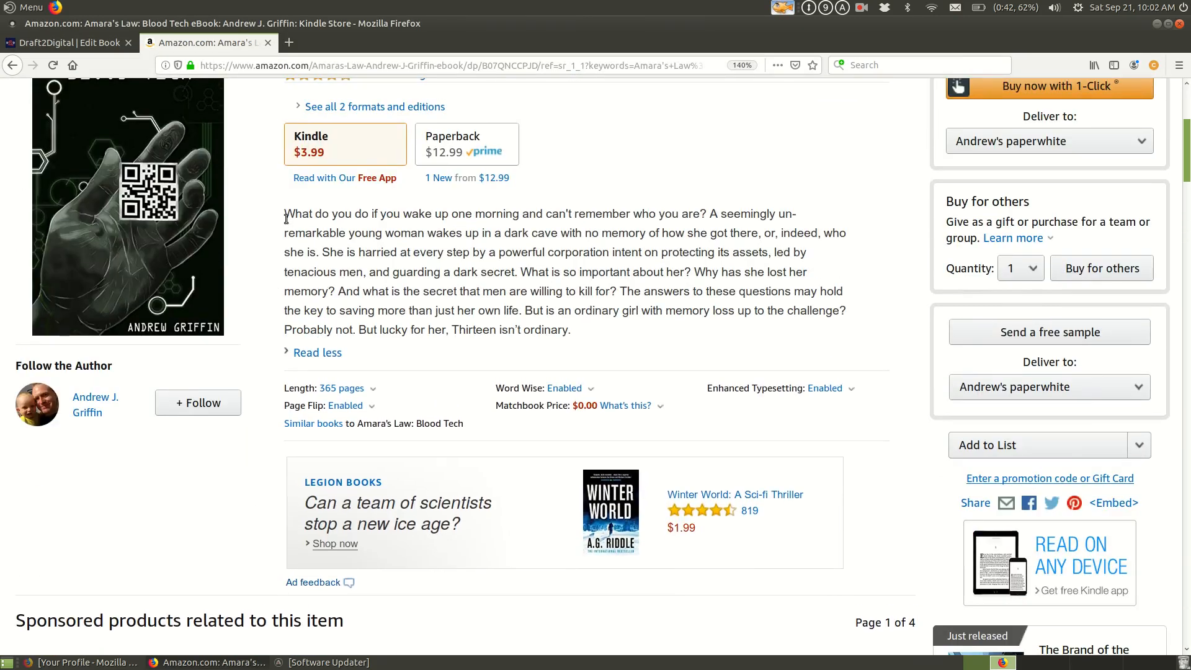
left_click_drag(284, 213, 571, 335)
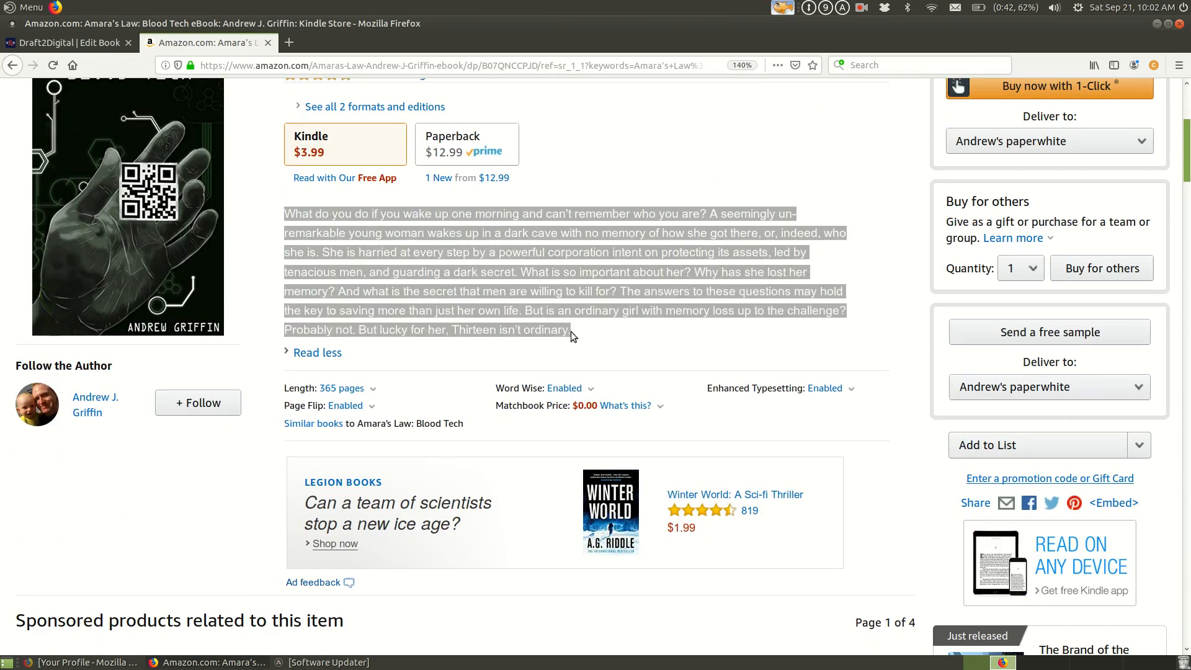
left_click(68, 43)
left_click(478, 418)
key("ctrl+v")
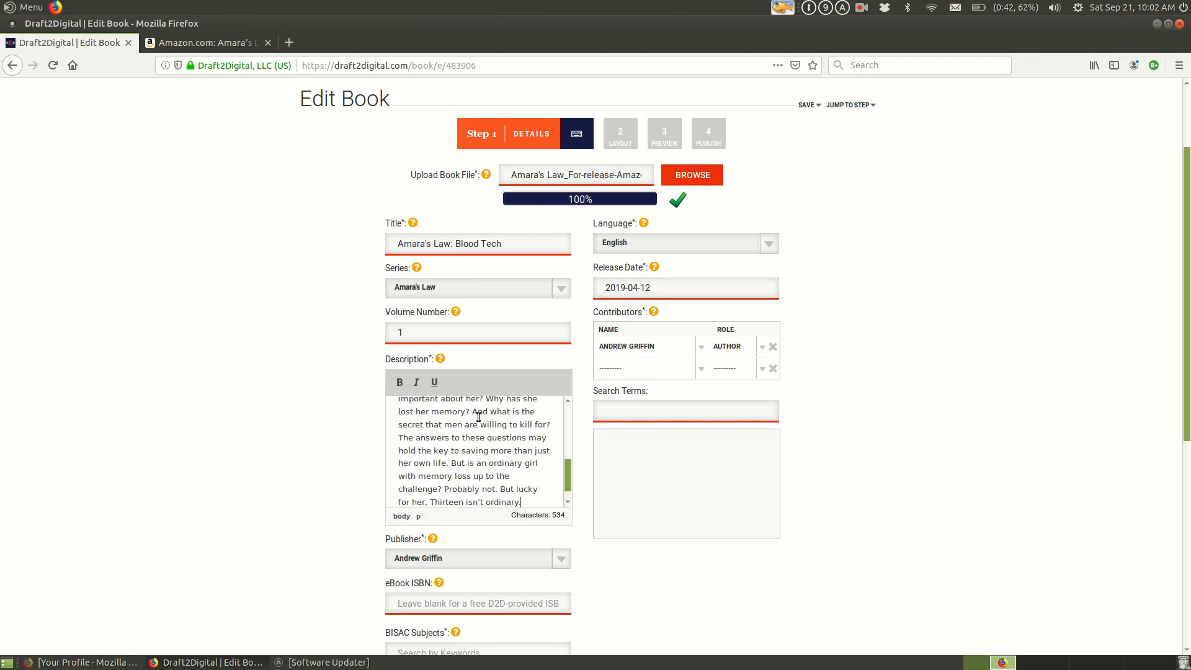
Step: Read the help notes for the publisher, eBook ISBN and BISAC subjects in the book details
scroll(492, 453, "down", 1)
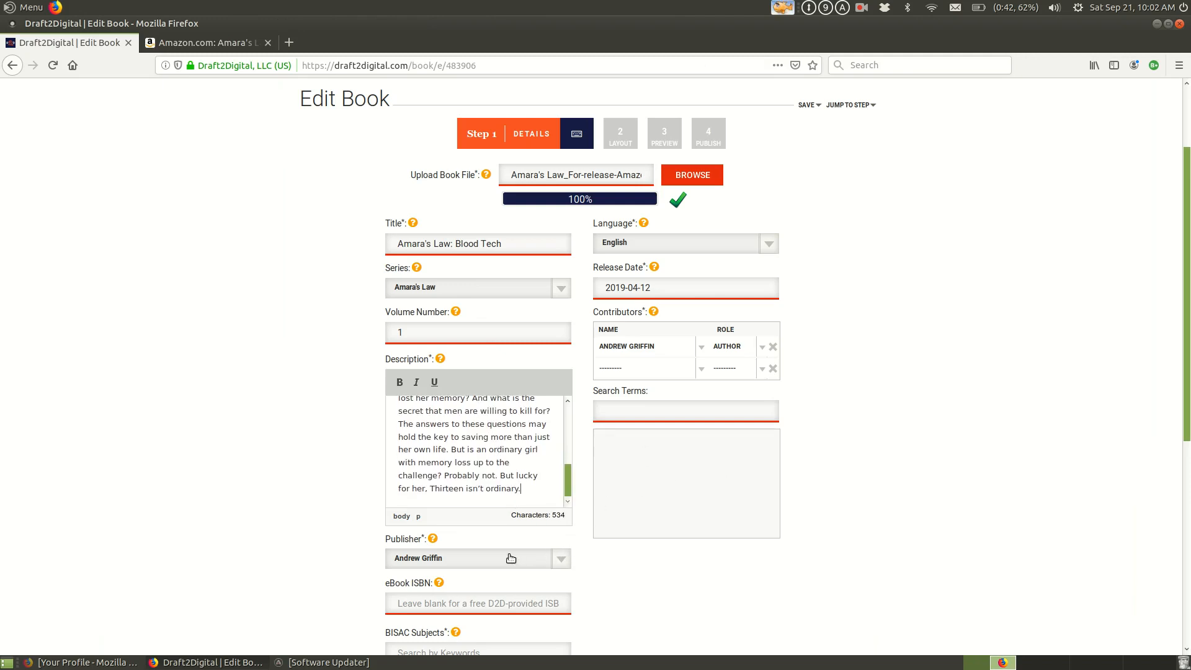
scroll(594, 510, "down", 2)
scroll(679, 217, "down", 4)
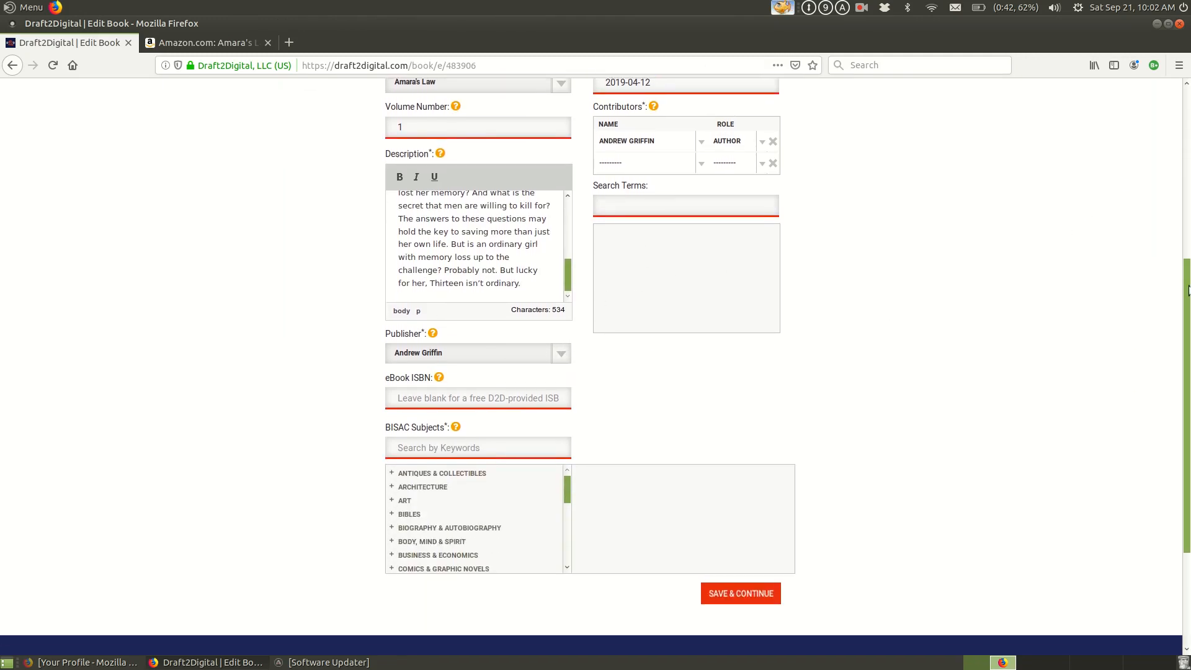
mouse_move(431, 322)
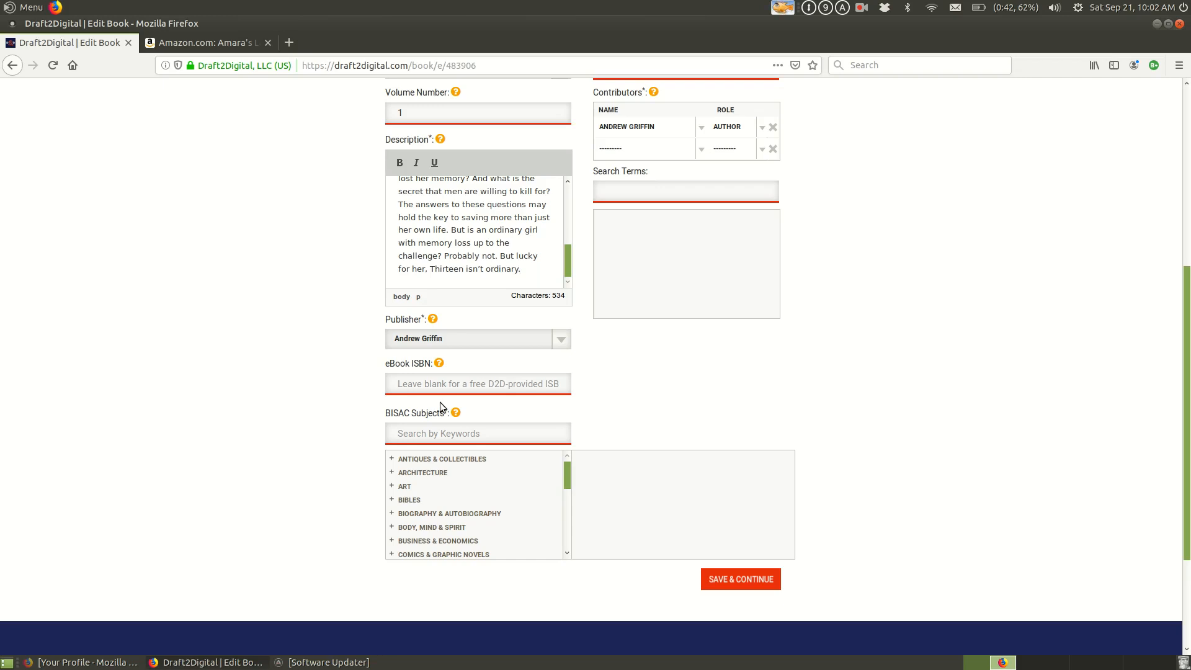
mouse_move(438, 361)
scroll(676, 312, "up", 3)
scroll(600, 392, "down", 4)
mouse_move(457, 520)
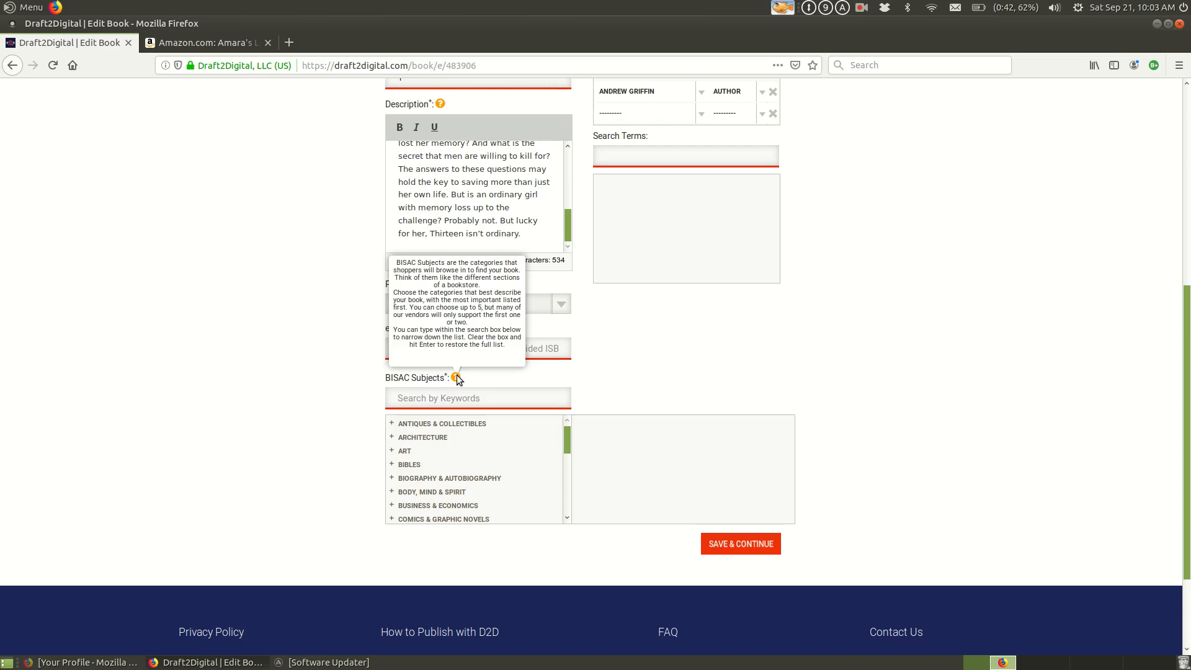
Step: Browse the main BISAC subject categories and expand Fiction
left_click_drag(568, 441, 568, 451)
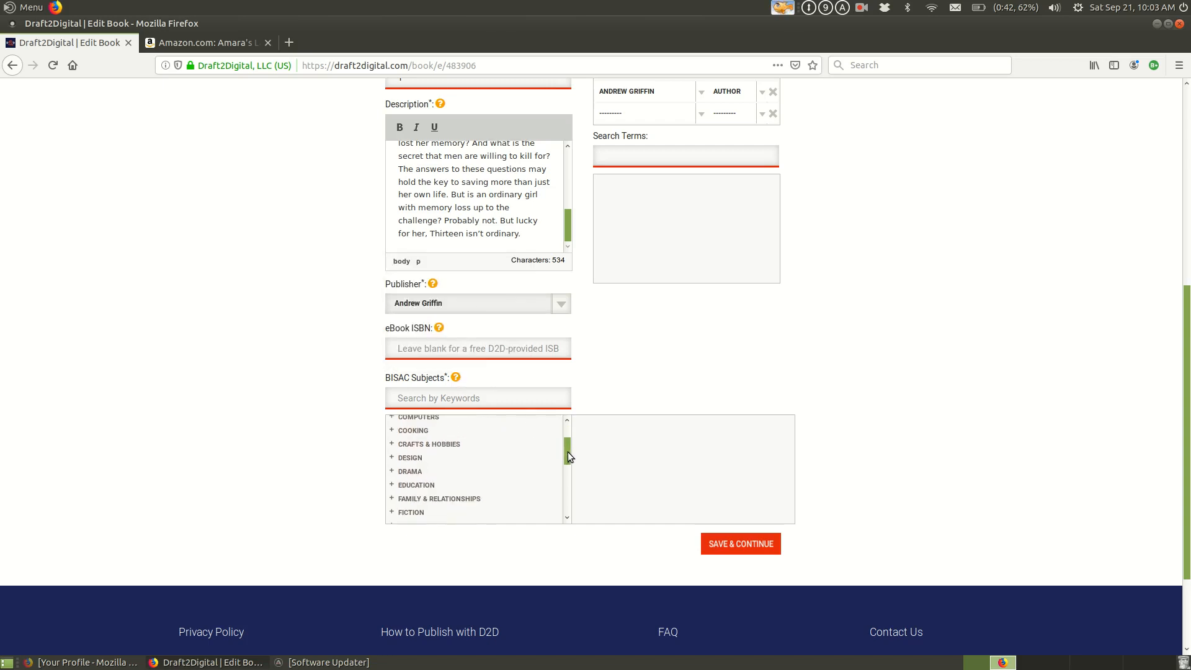
scroll(478, 465, "down", 10)
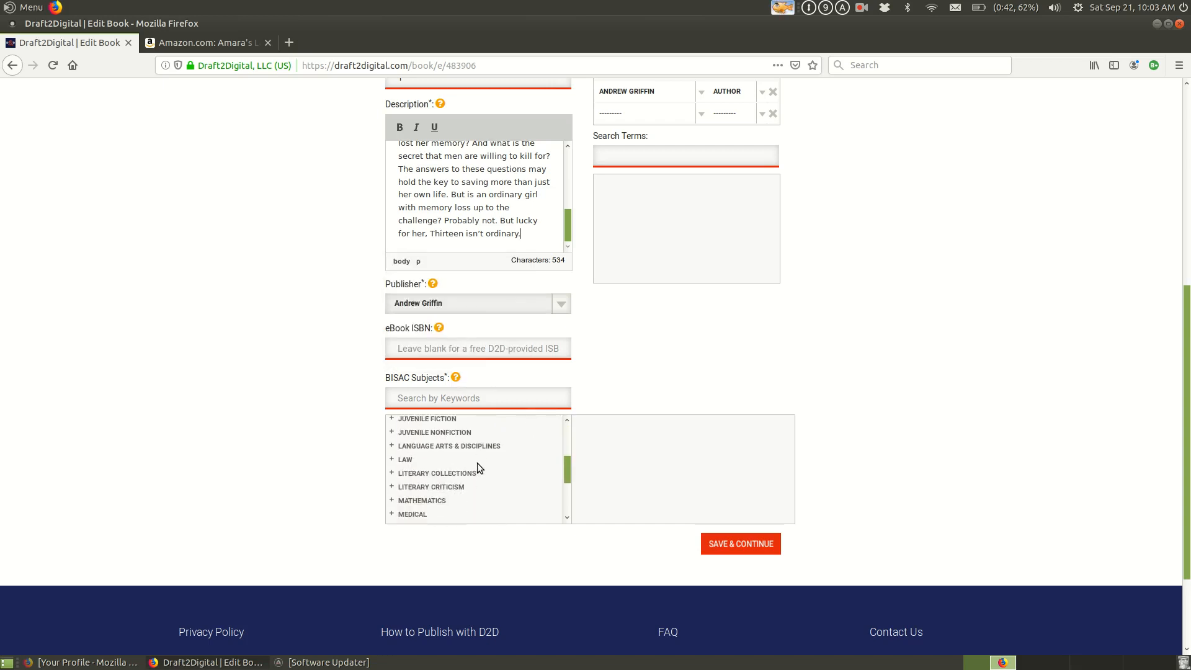
scroll(477, 463, "down", 5)
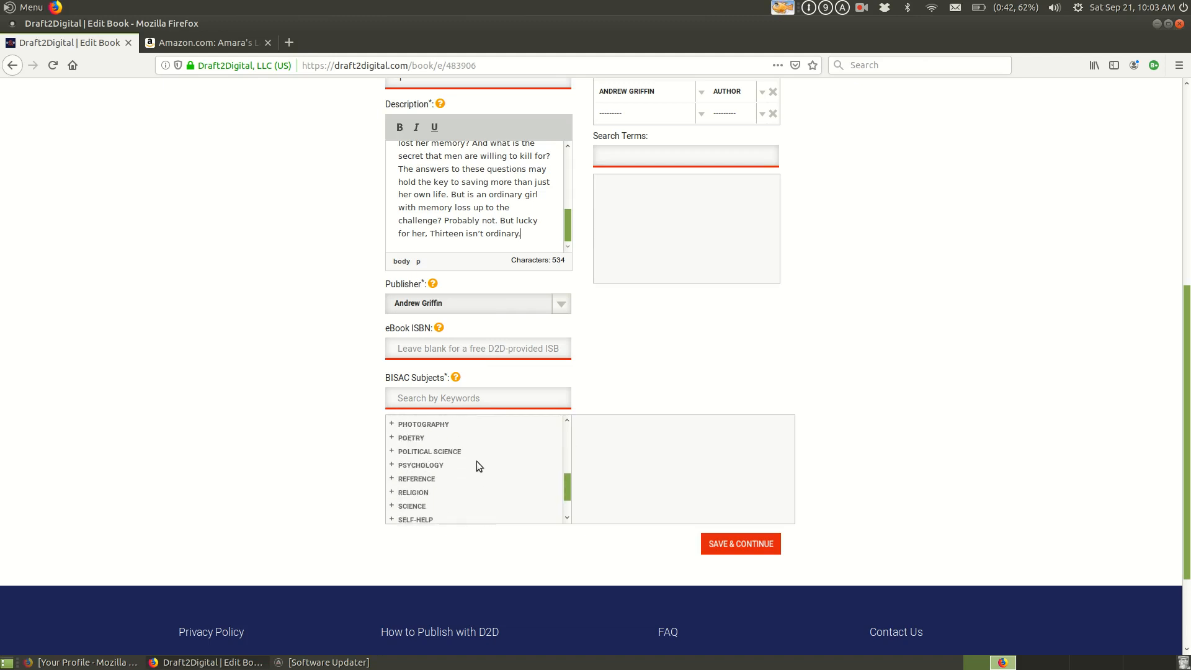
scroll(474, 459, "up", 3)
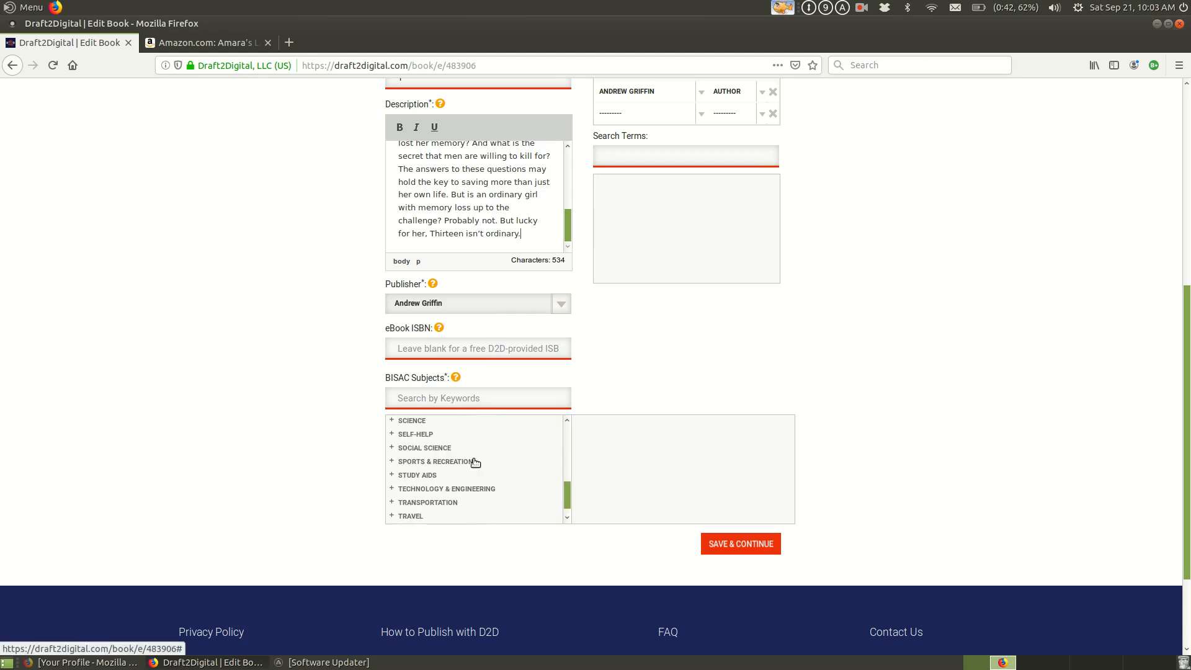
scroll(447, 450, "up", 12)
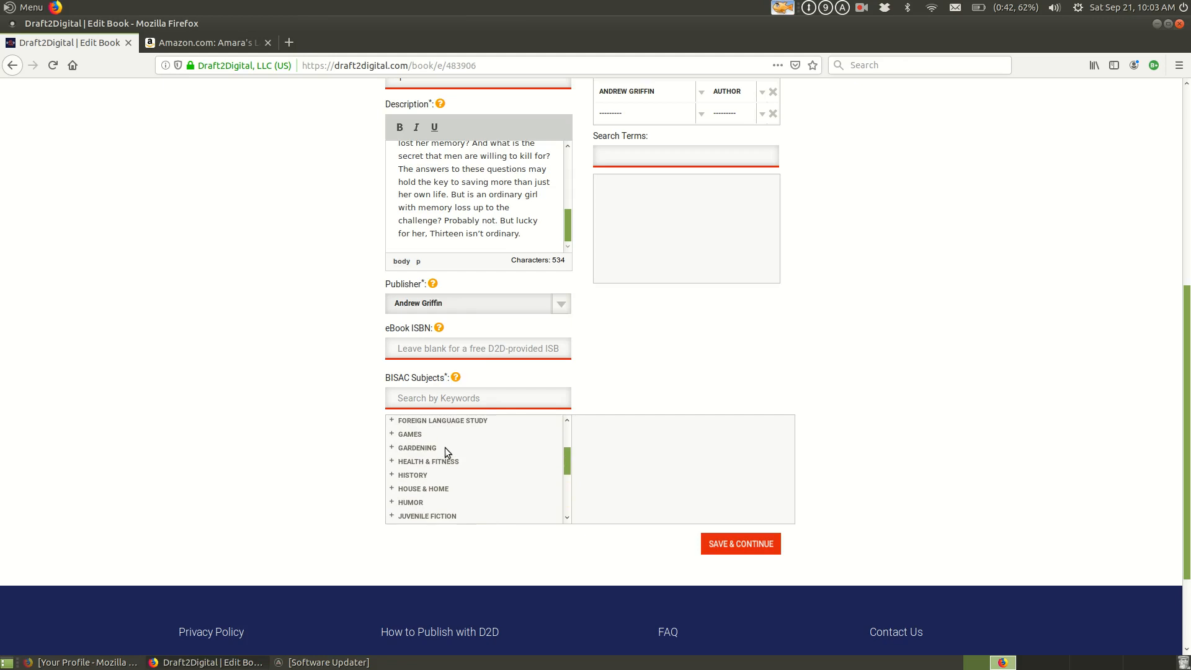
left_click(392, 448)
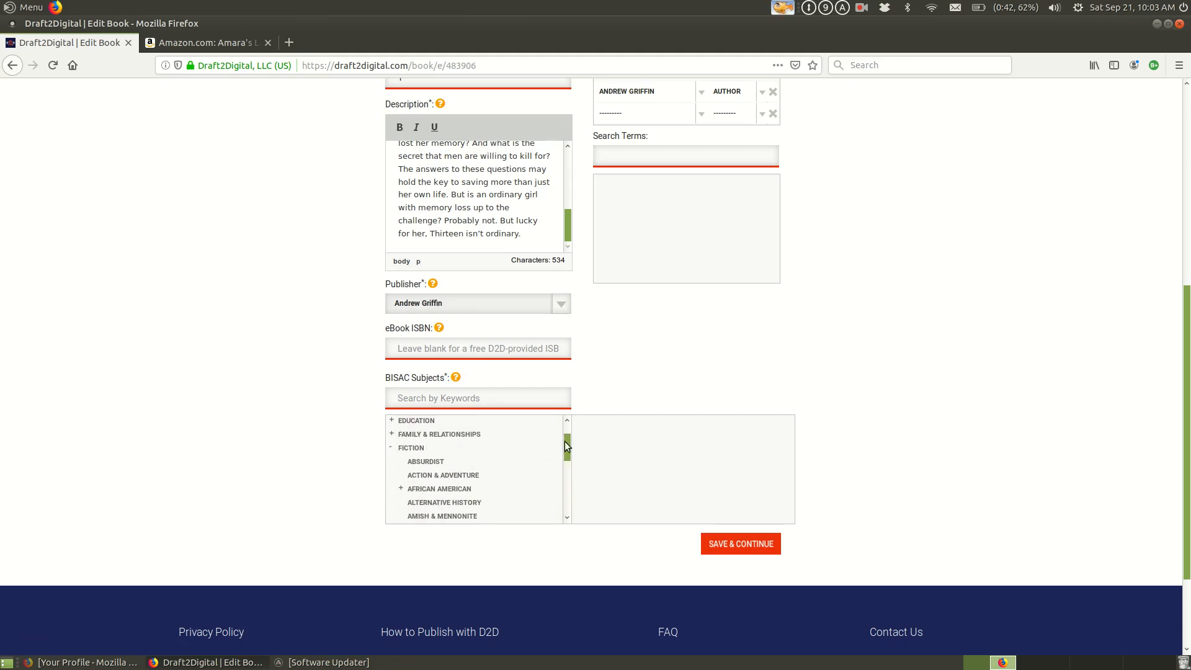
Step: Expand Science Fiction under Fiction and add Action & Adventure as a BISAC subject
scroll(568, 442, "down", 4)
scroll(572, 447, "down", 8)
scroll(576, 465, "down", 6)
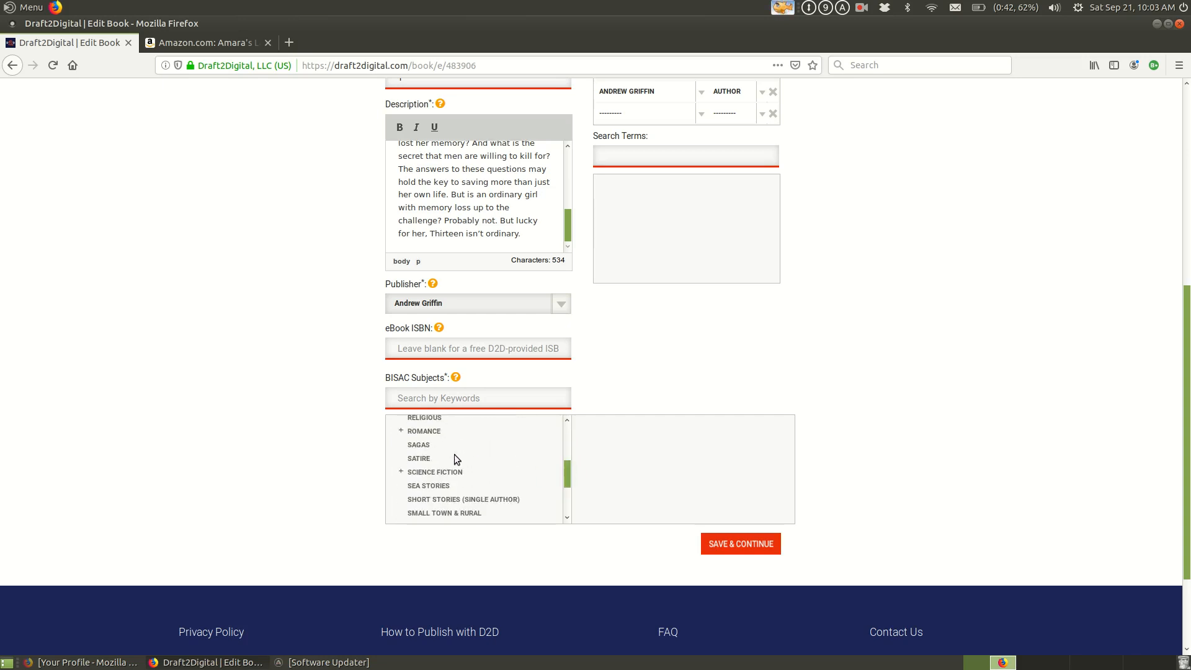
left_click(401, 473)
scroll(494, 471, "down", 1)
scroll(500, 447, "down", 2)
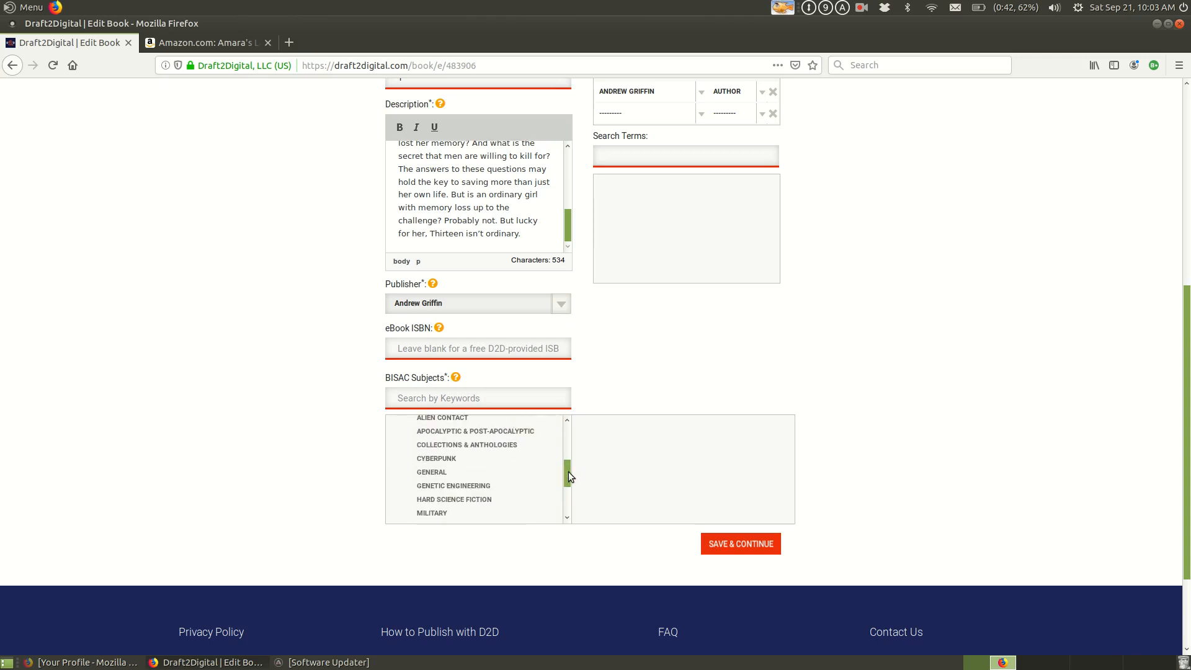
scroll(568, 419, "up", 1)
left_click(480, 445)
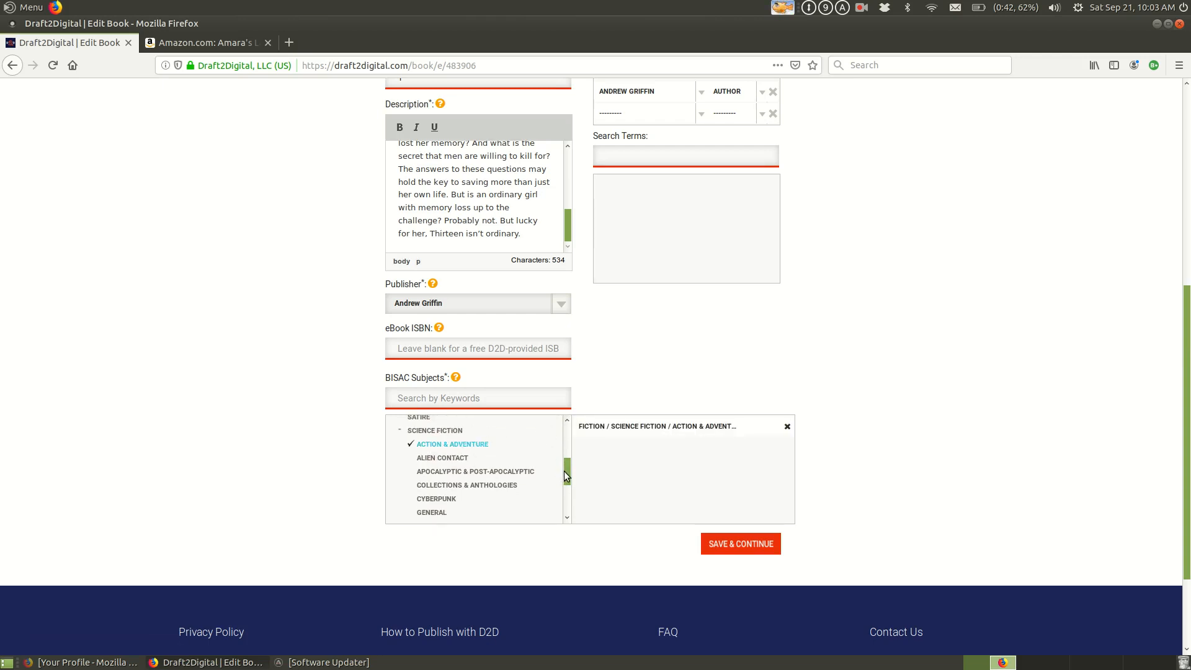
Step: Add Genetic Engineering and Hard Science Fiction from the Science Fiction category as further BISAC subjects
scroll(564, 471, "down", 1)
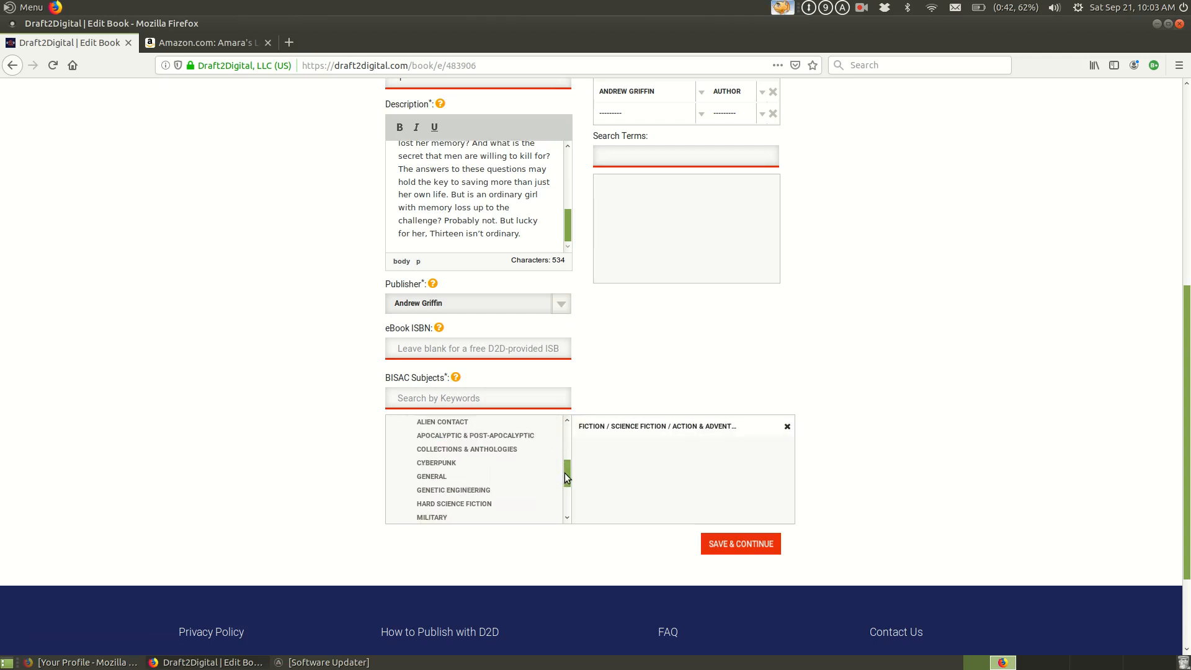
left_click(456, 492)
scroll(515, 501, "down", 1)
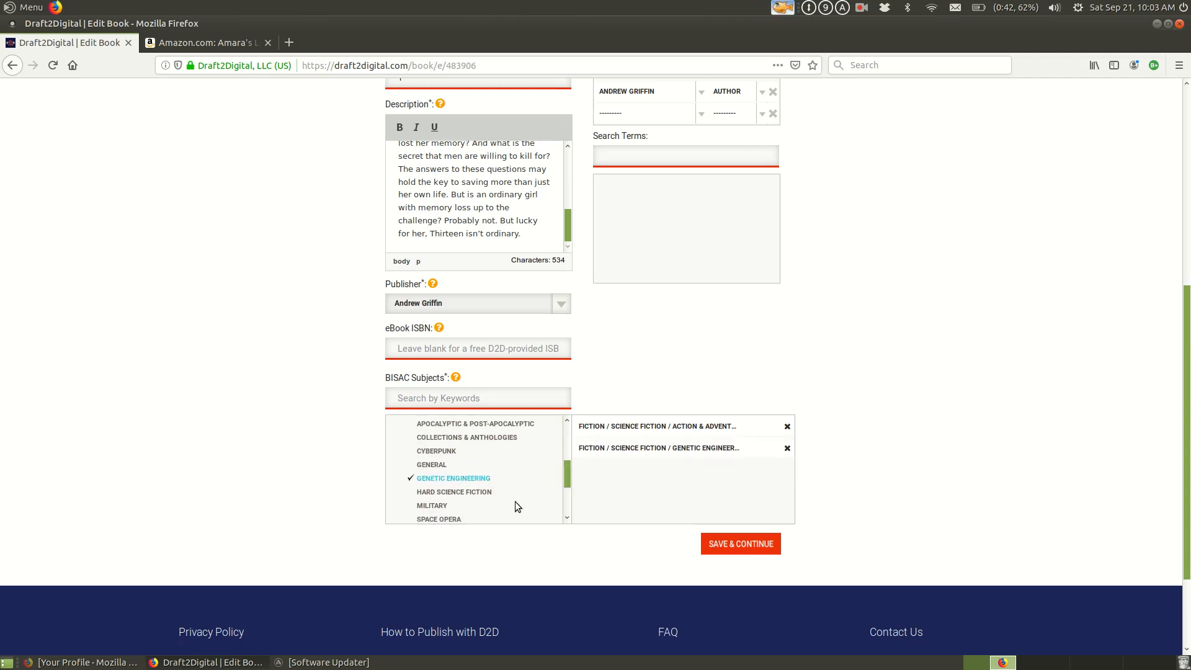
left_click(488, 465)
scroll(488, 466, "down", 1)
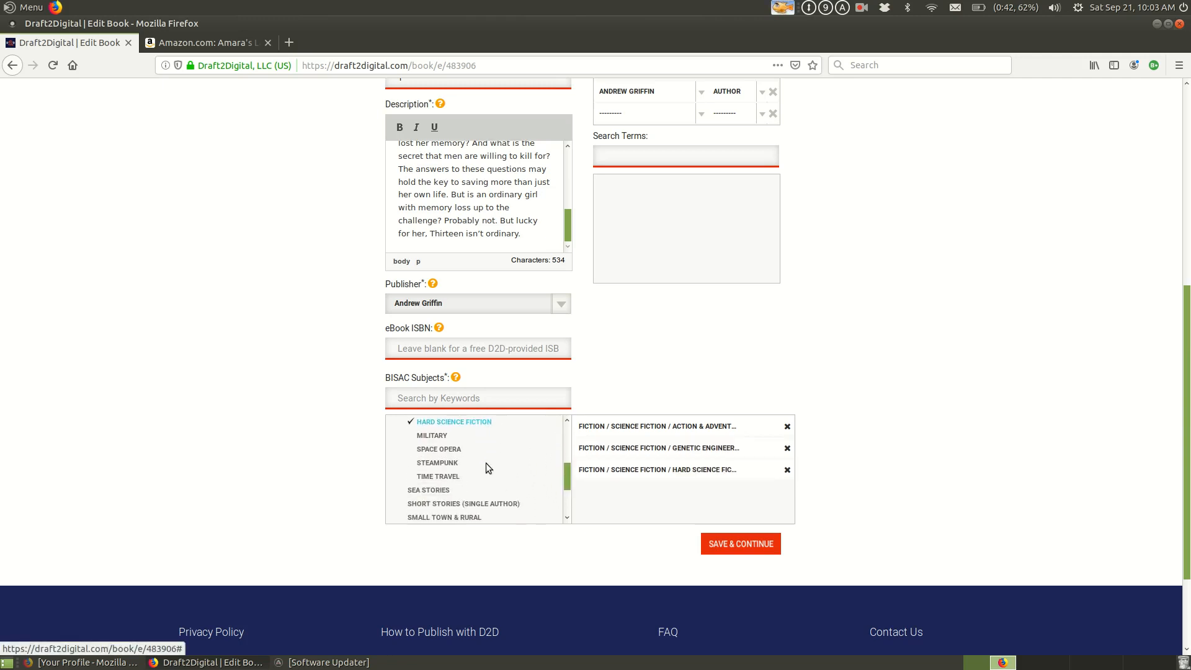
Step: Look through the remaining Science Fiction and Fiction categories for other suitable BISAC subjects
scroll(459, 482, "up", 3)
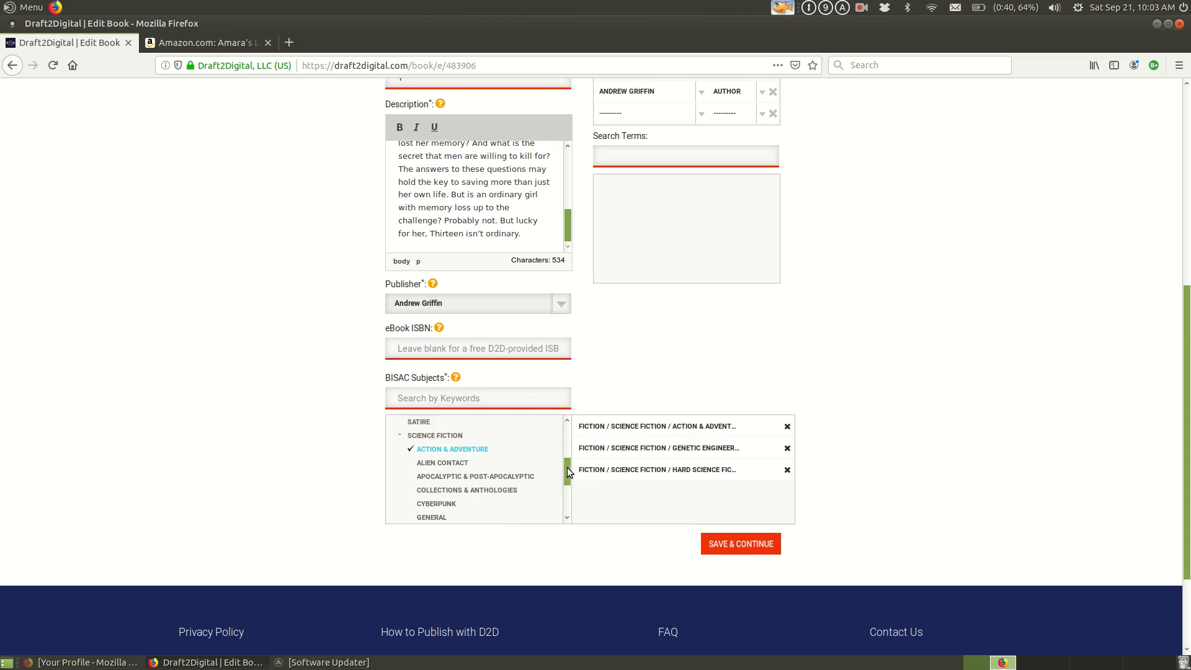
scroll(567, 467, "down", 5)
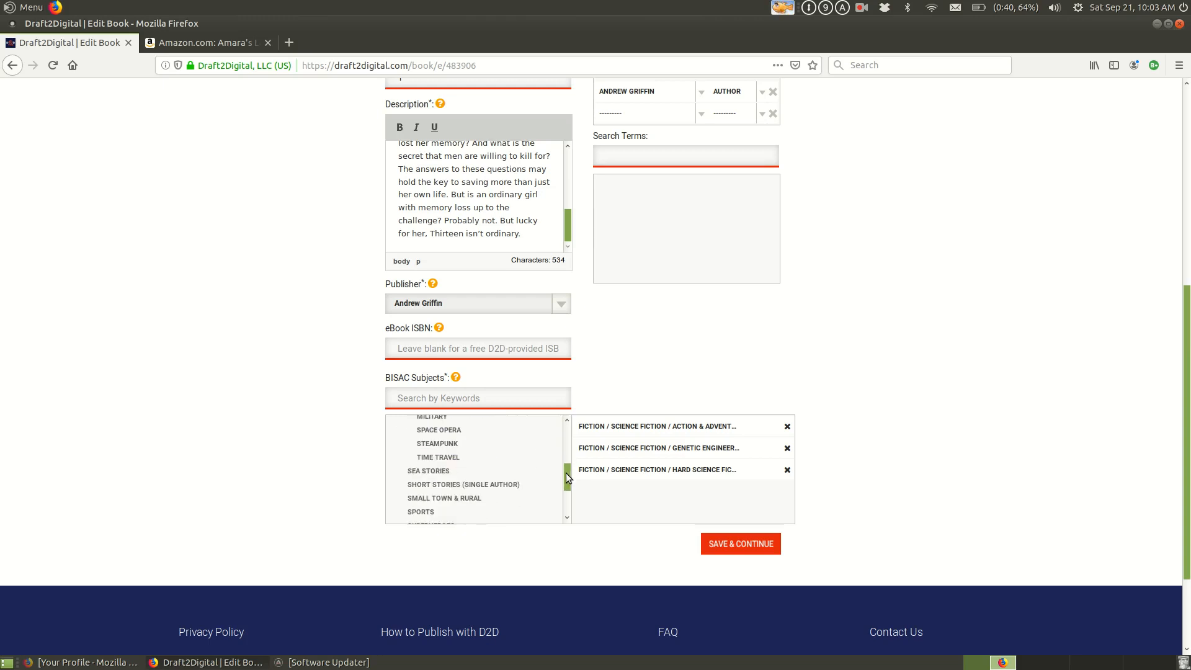
scroll(566, 472, "down", 1)
scroll(566, 474, "down", 2)
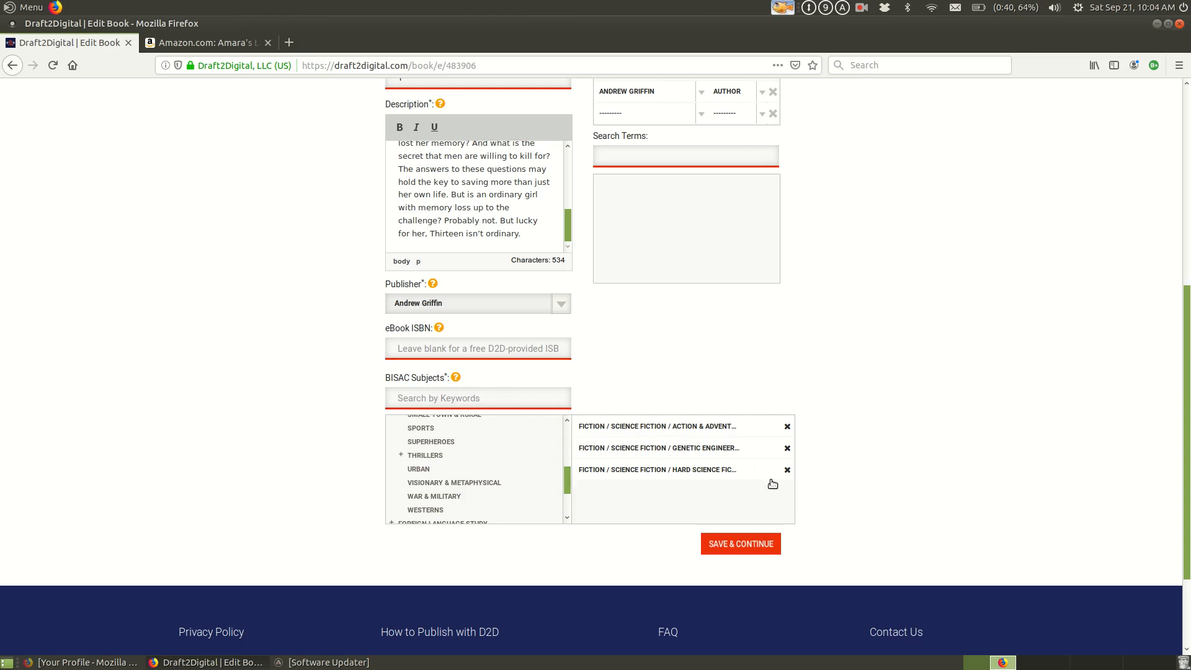
left_click(470, 397)
Step: Review the completed book details, save them and continue to the Layout step
scroll(704, 352, "up", 2)
scroll(703, 360, "down", 3)
scroll(679, 274, "up", 4)
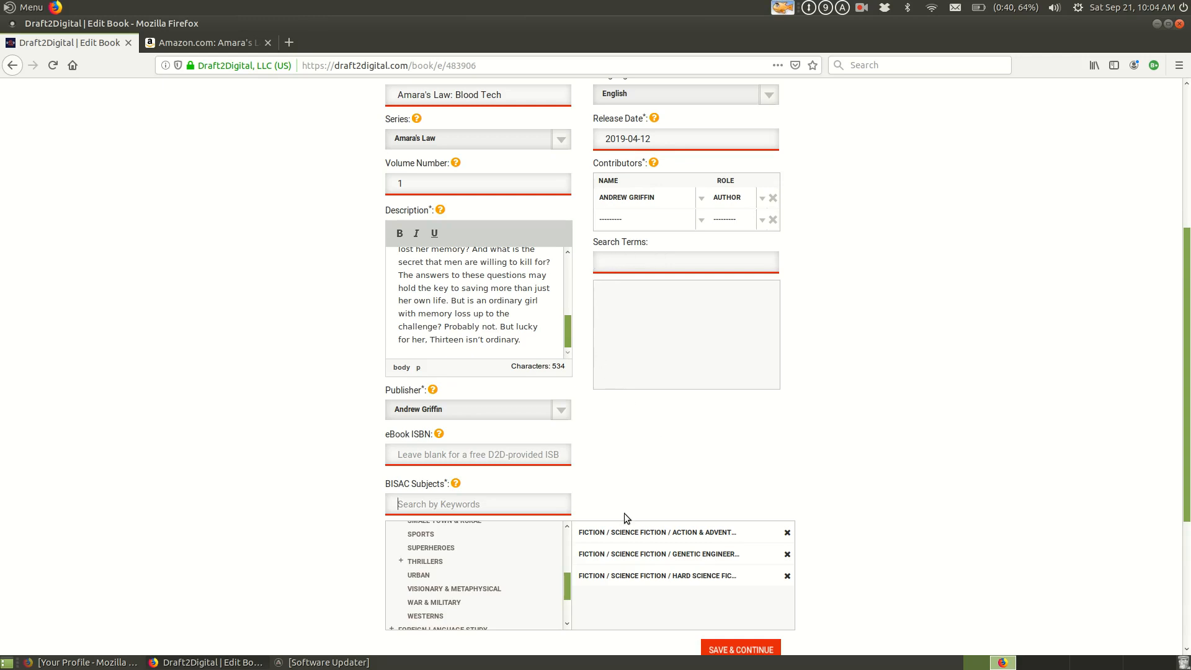
scroll(677, 561, "up", 3)
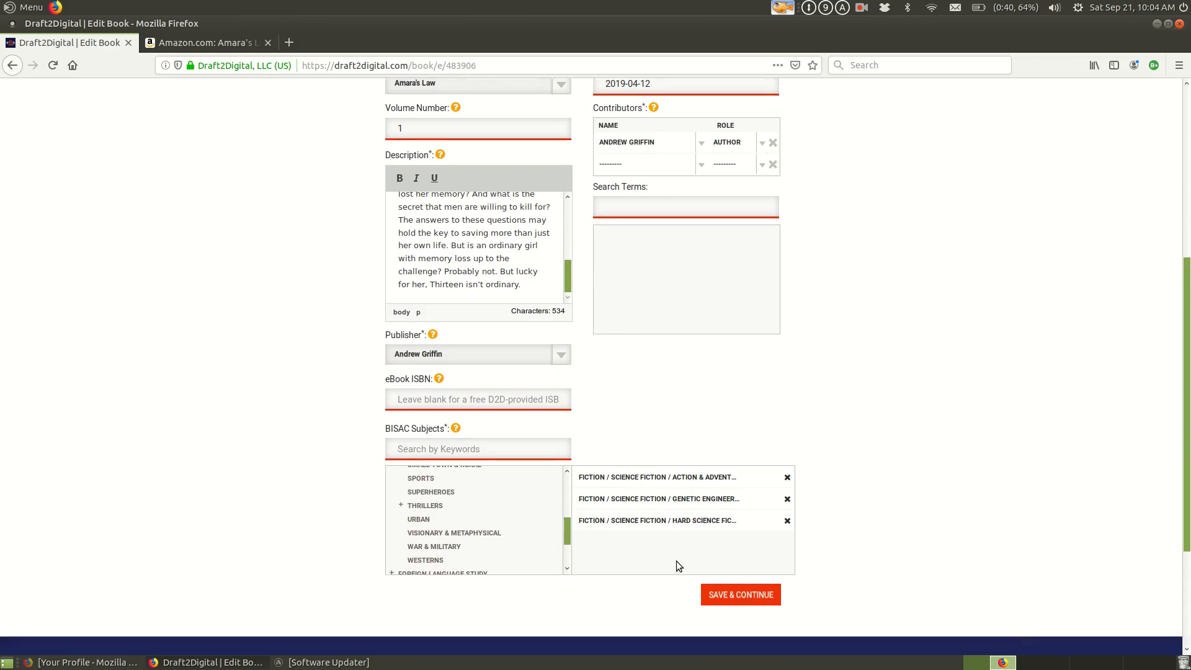
scroll(676, 561, "up", 3)
scroll(504, 346, "down", 8)
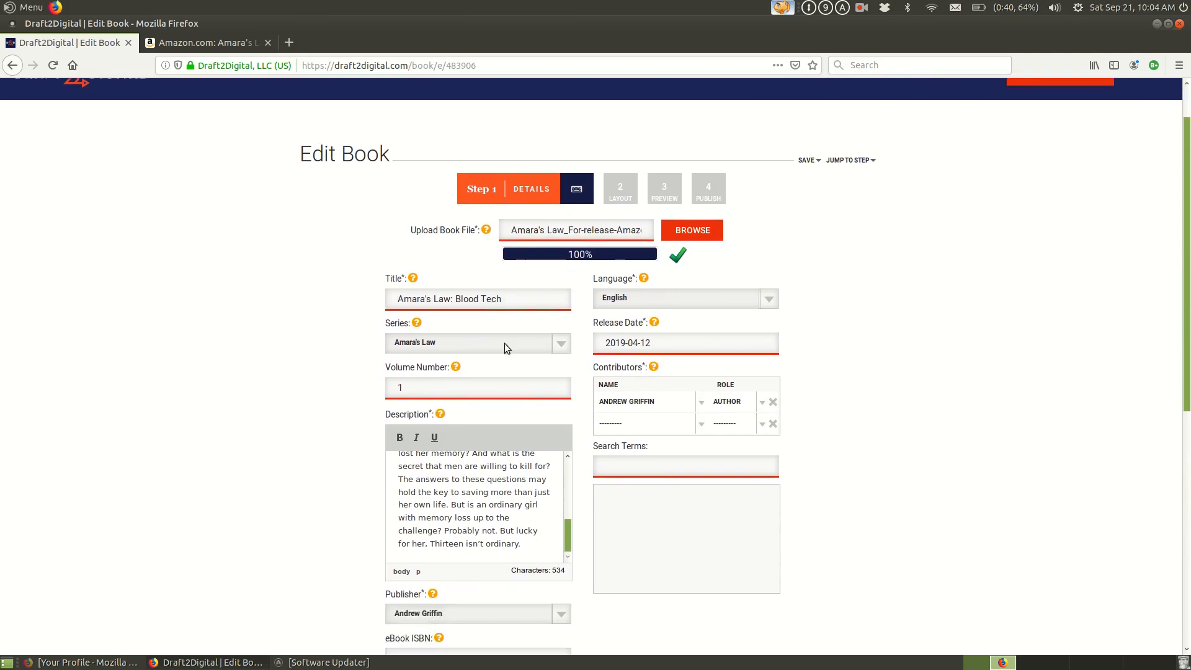
scroll(695, 466, "down", 1)
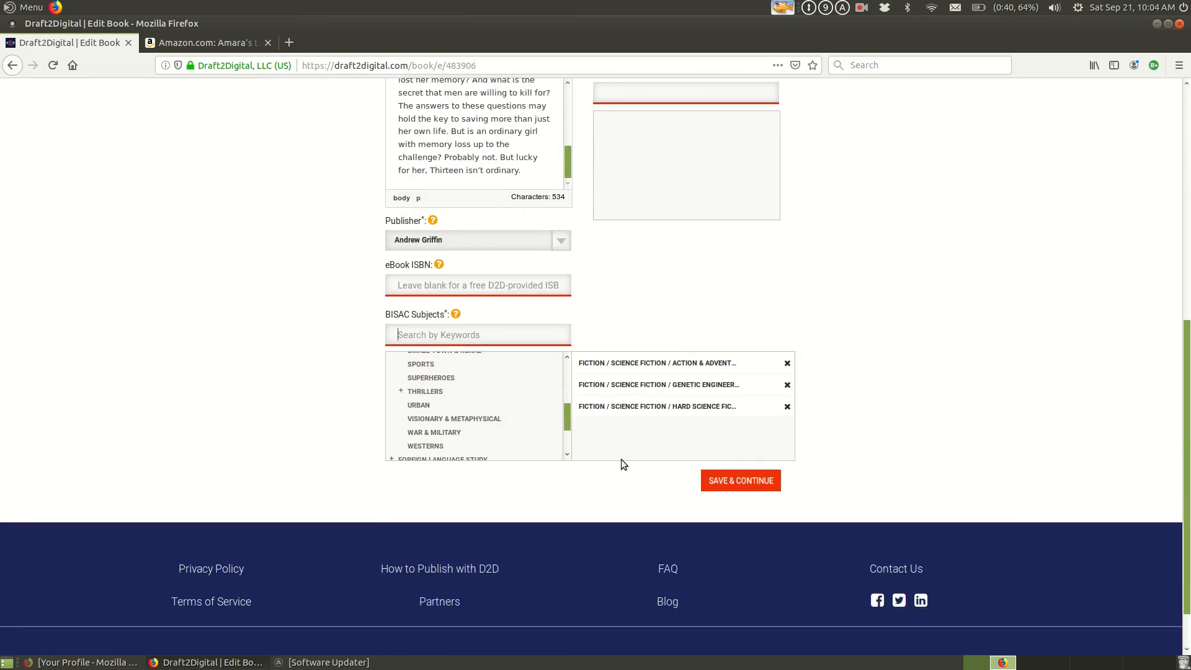
left_click(741, 482)
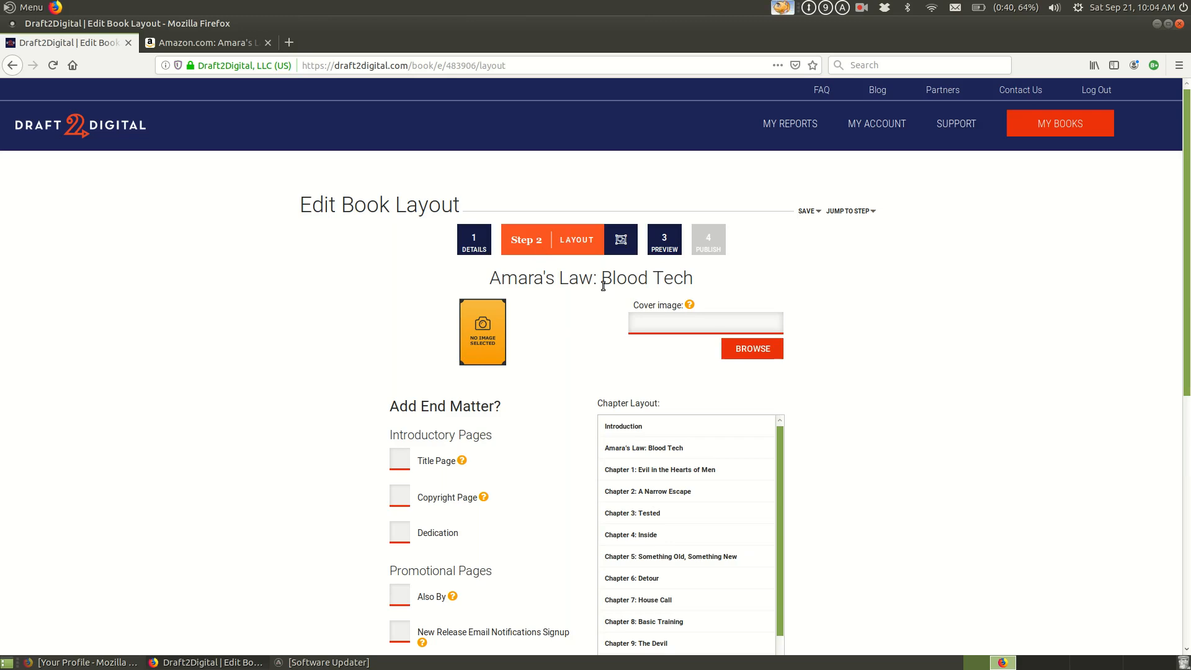
Step: Upload 6x9-Front only-hi-rs.jpg from the Final Covers folder inside book 1 Amaras Law/covers as the cover image
scroll(604, 286, "down", 1)
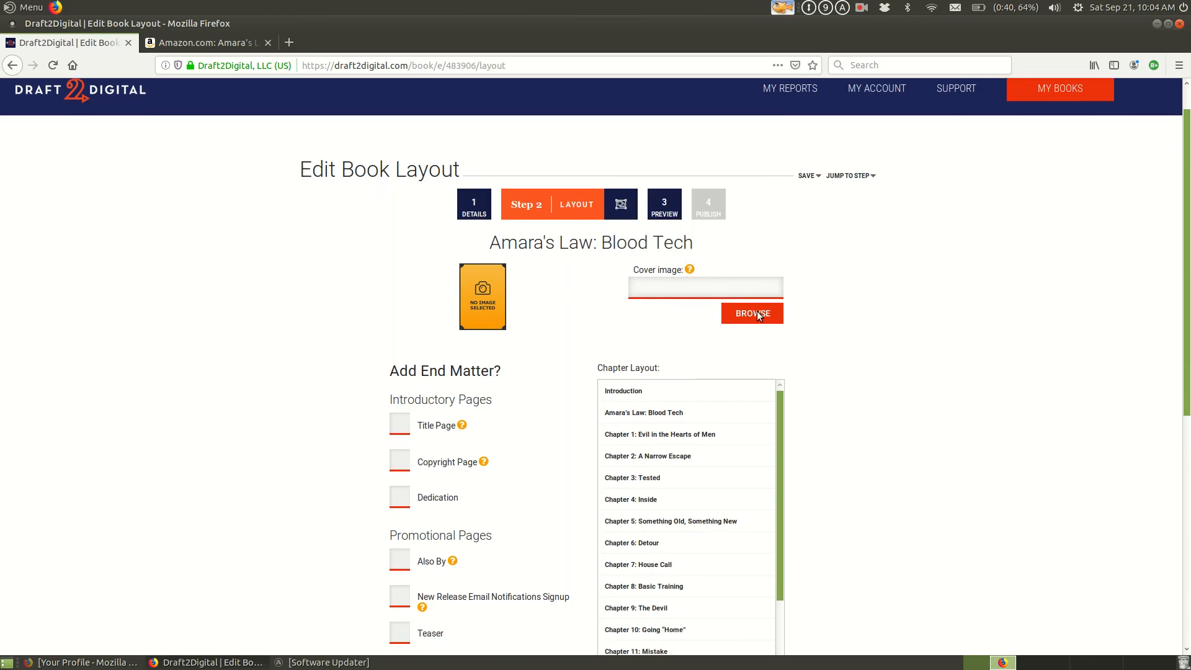
left_click(753, 313)
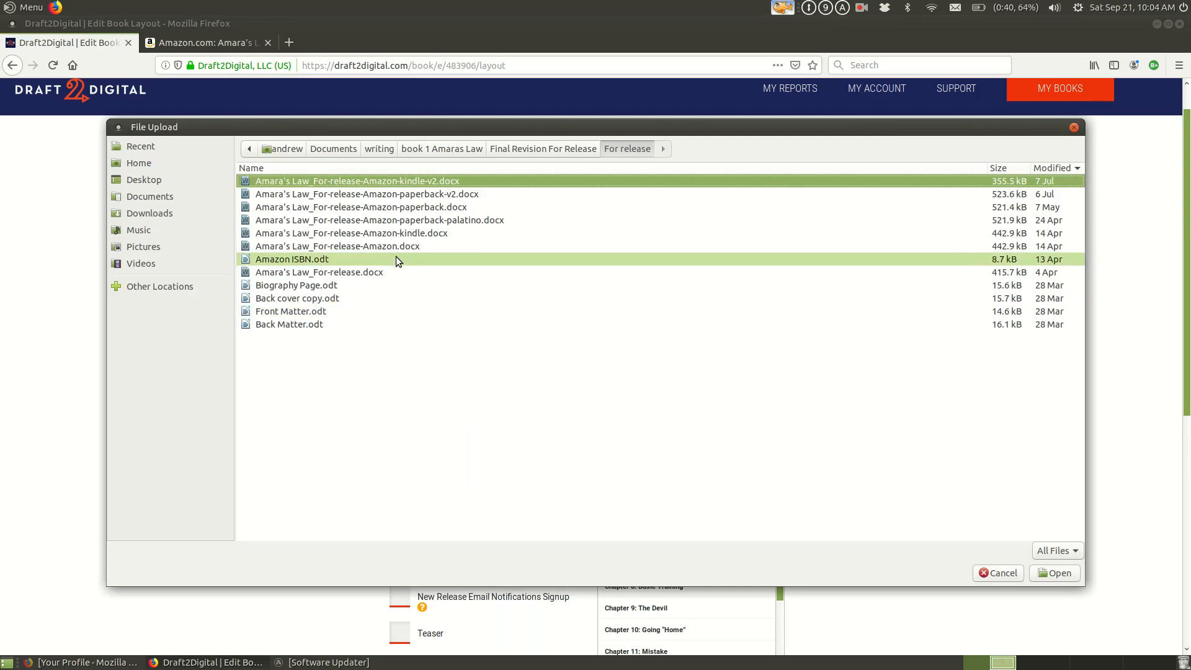
left_click(460, 147)
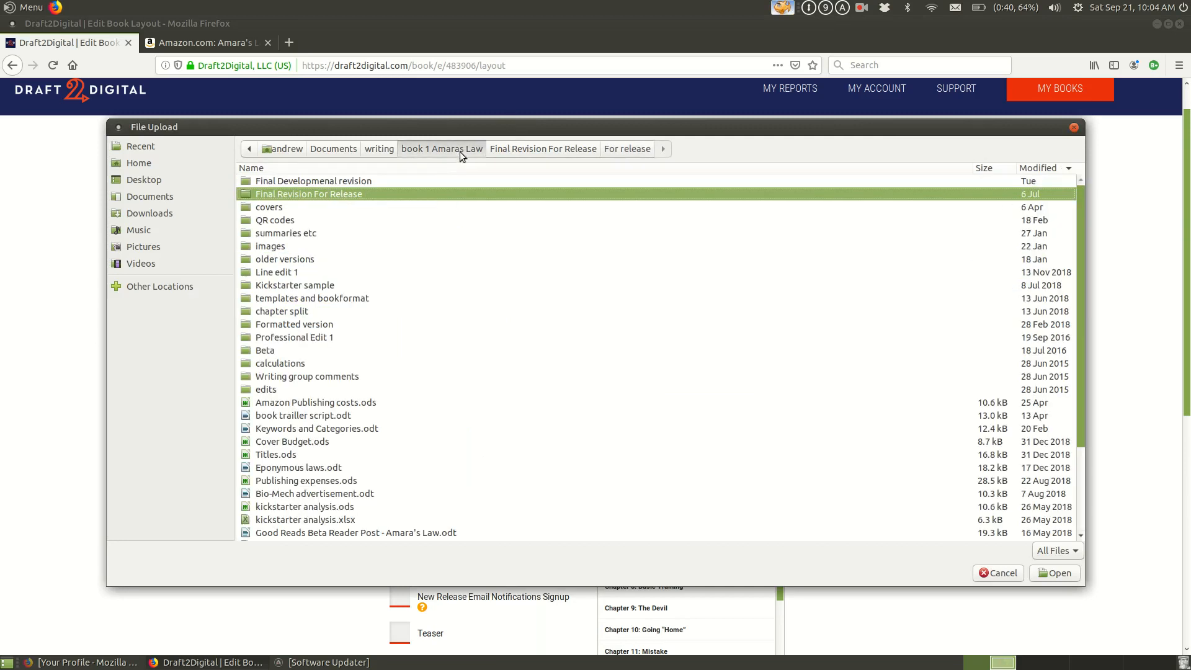
left_click(295, 206)
double_click(295, 208)
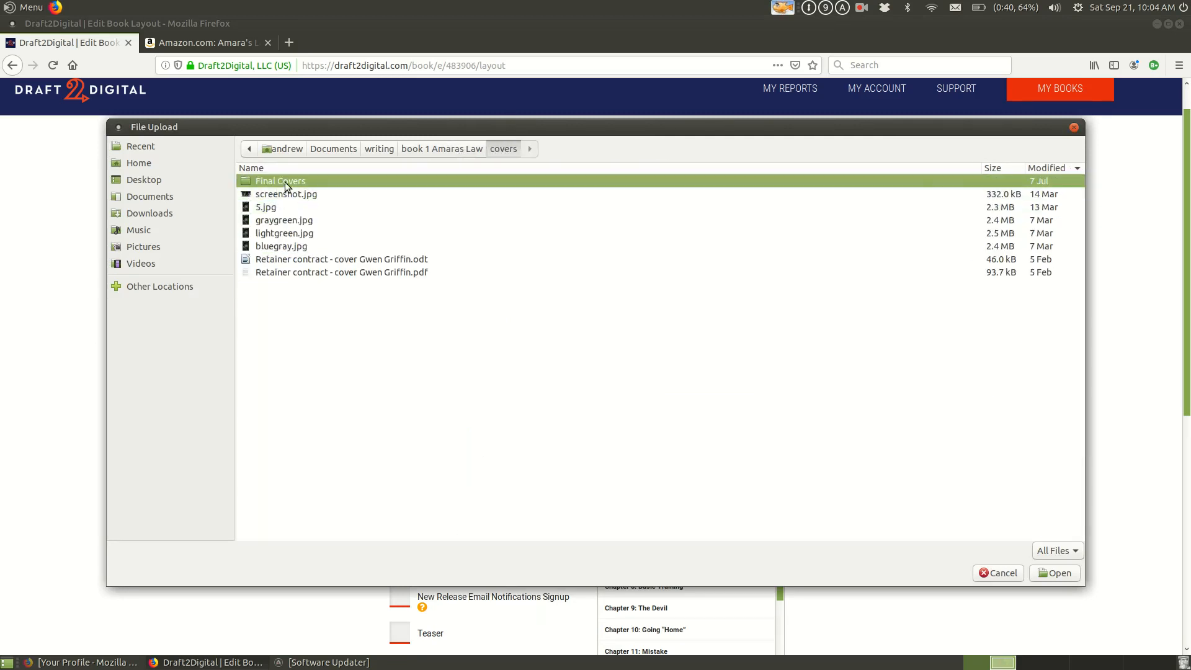
double_click(284, 181)
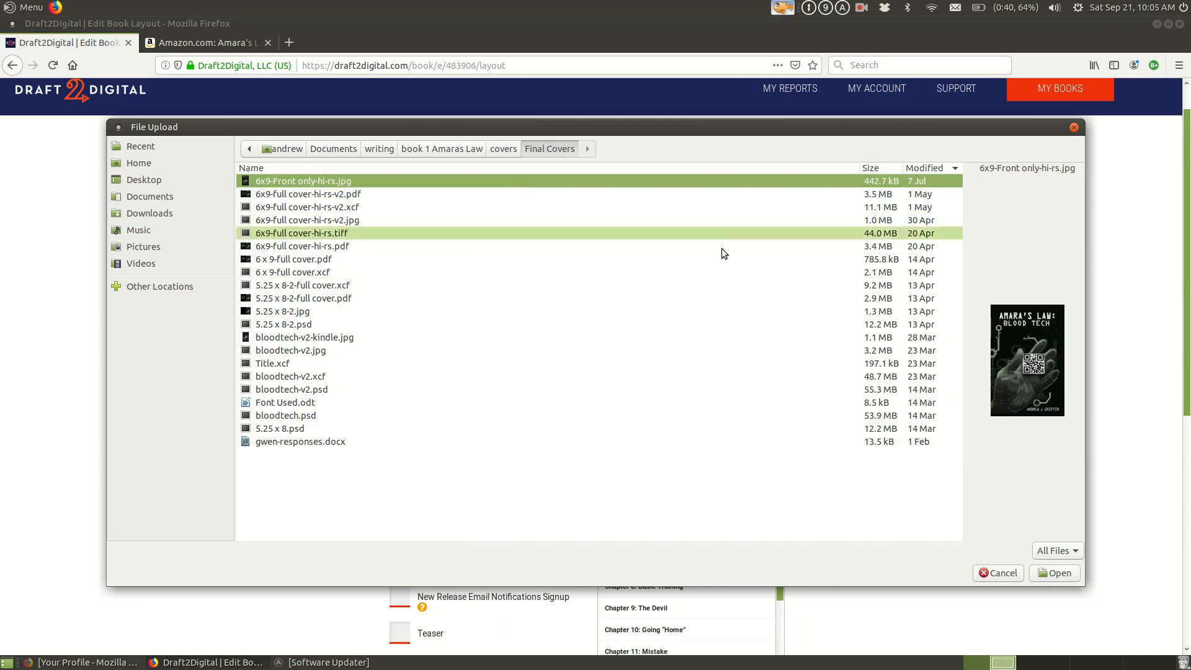
left_click(1055, 573)
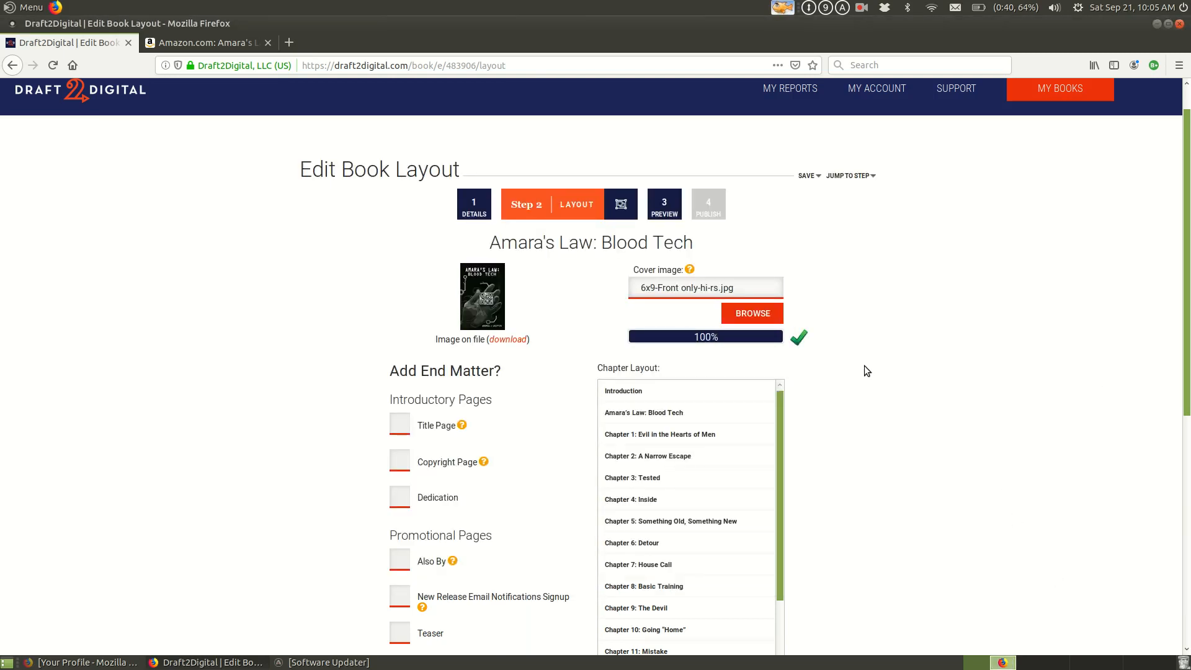
Step: Add a Title Page and a Copyright Page to the book's introductory pages
scroll(862, 268, "down", 3)
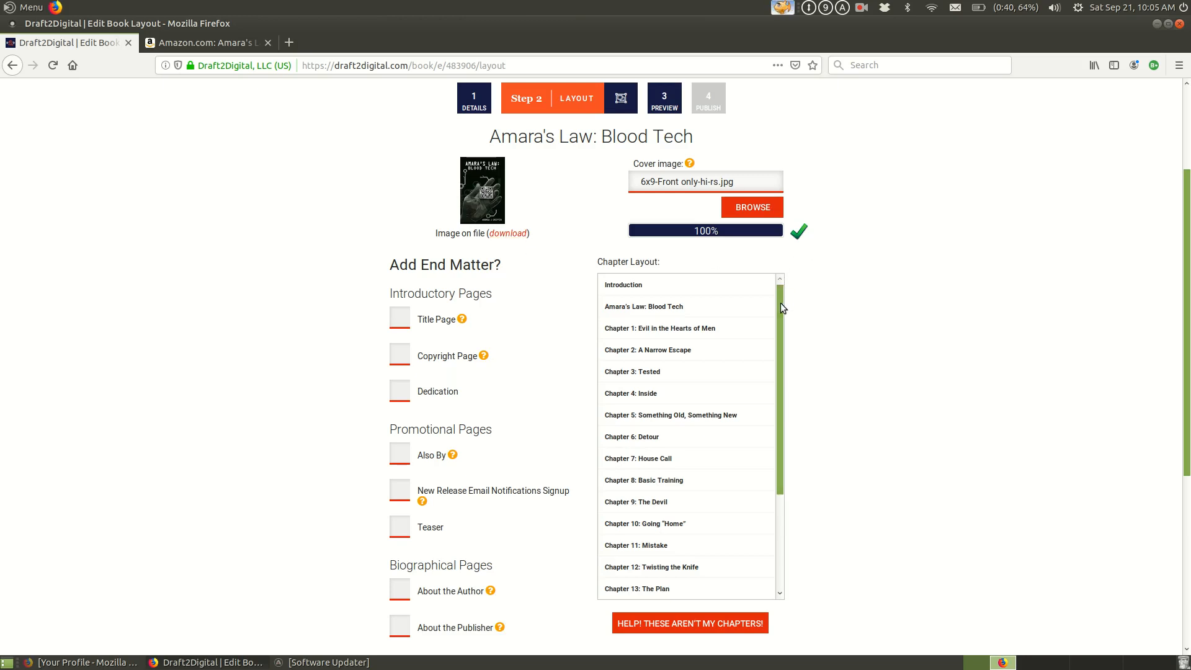
scroll(535, 287, "down", 2)
scroll(537, 287, "down", 2)
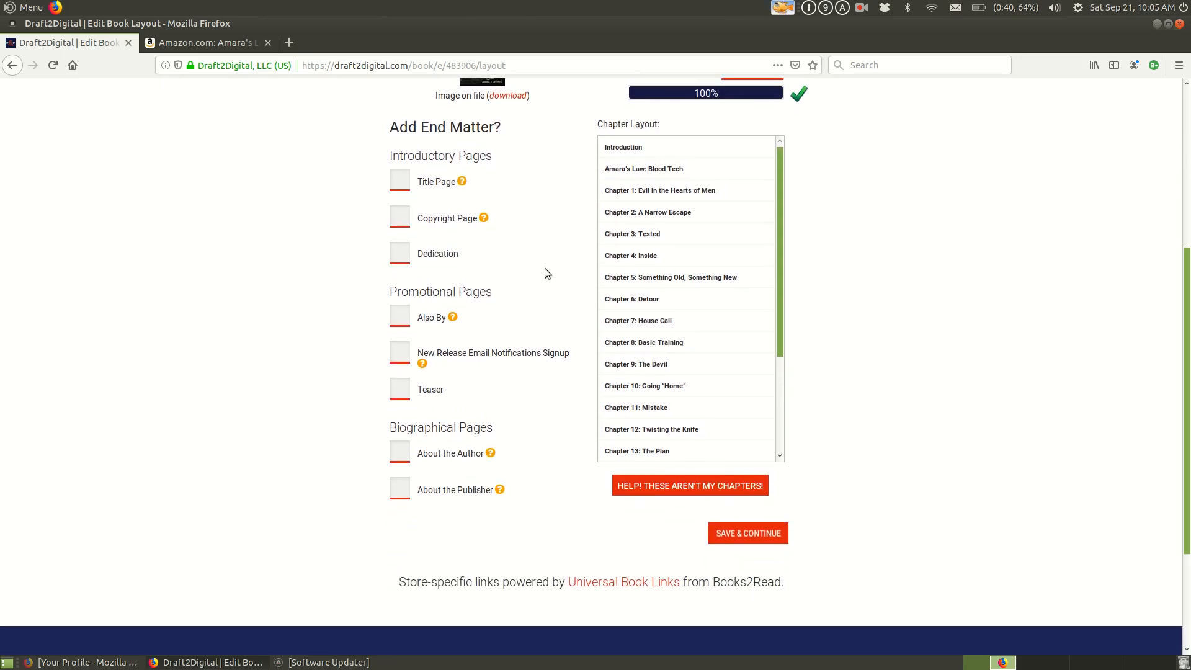
scroll(534, 266, "up", 2)
mouse_move(461, 249)
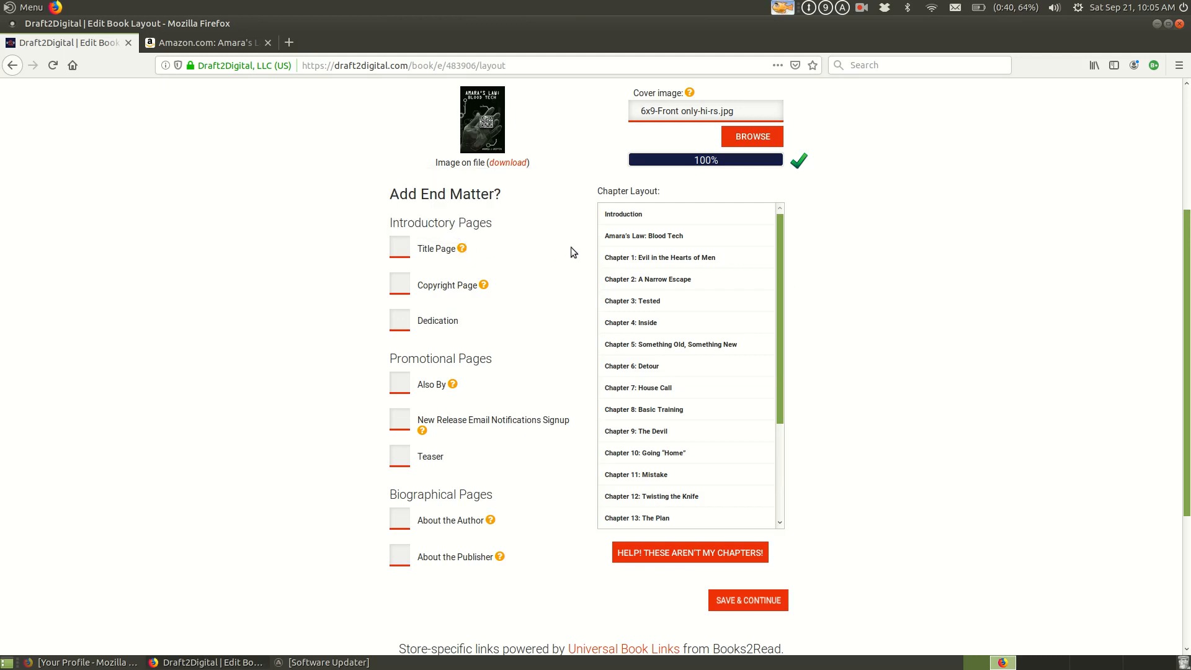
left_click(402, 251)
left_click(400, 283)
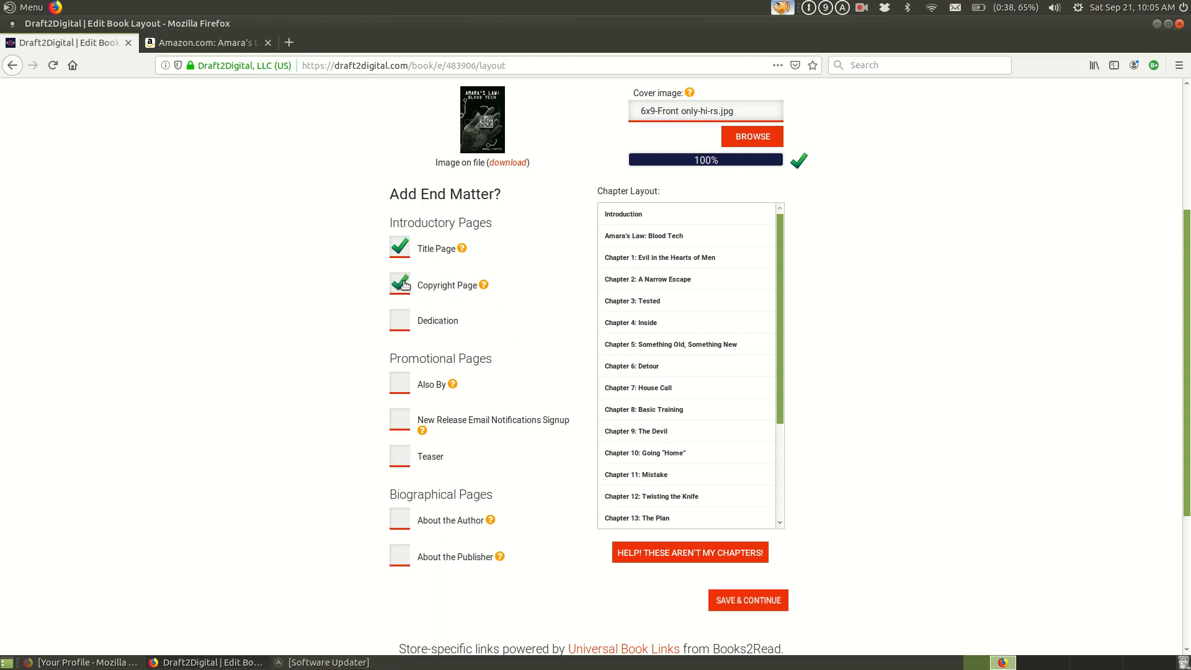
left_click(402, 325)
left_click(402, 325)
scroll(464, 325, "down", 2)
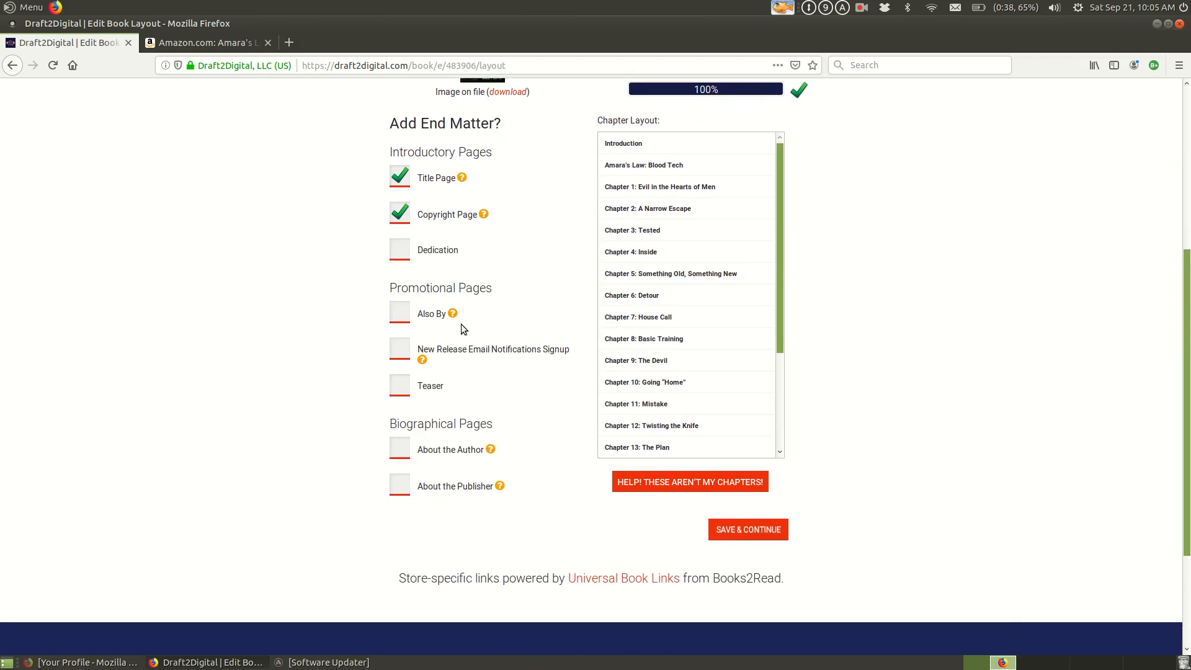
left_click(400, 385)
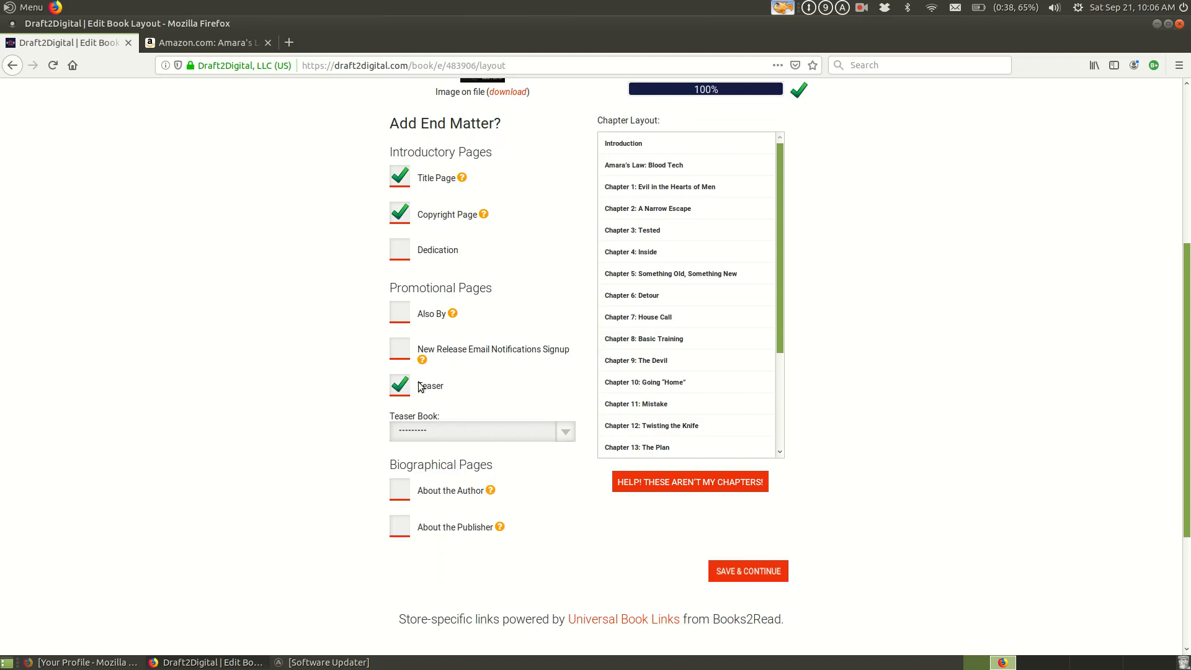
scroll(469, 379, "down", 1)
scroll(470, 374, "down", 3)
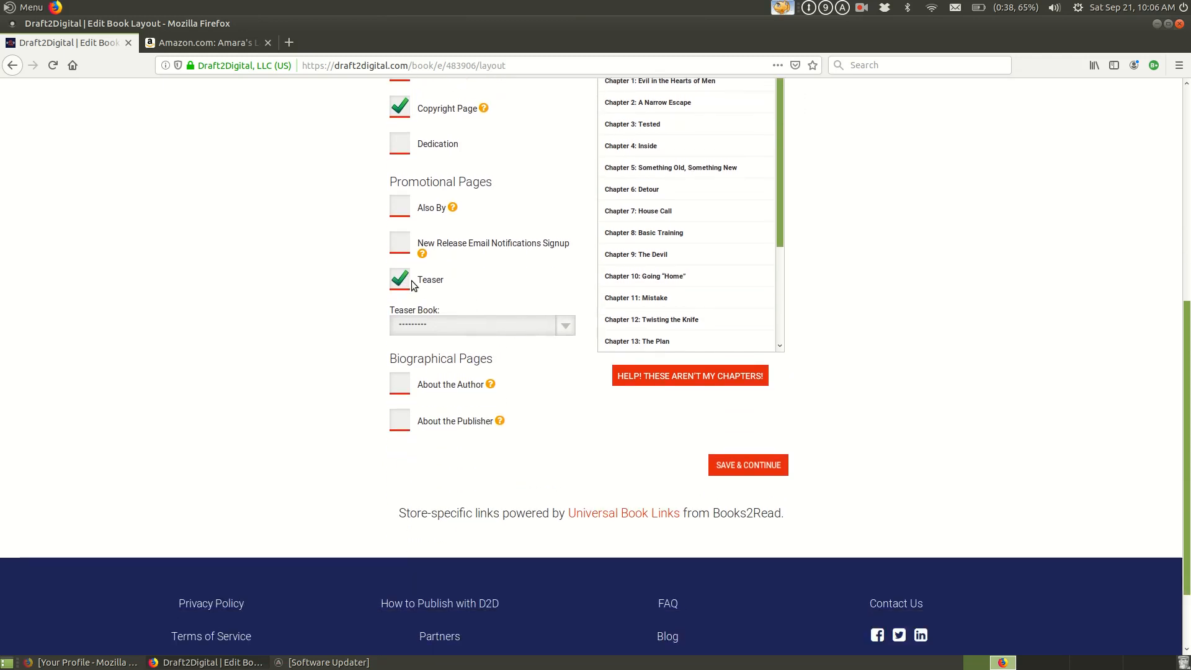
left_click(567, 333)
left_click(566, 333)
left_click(563, 324)
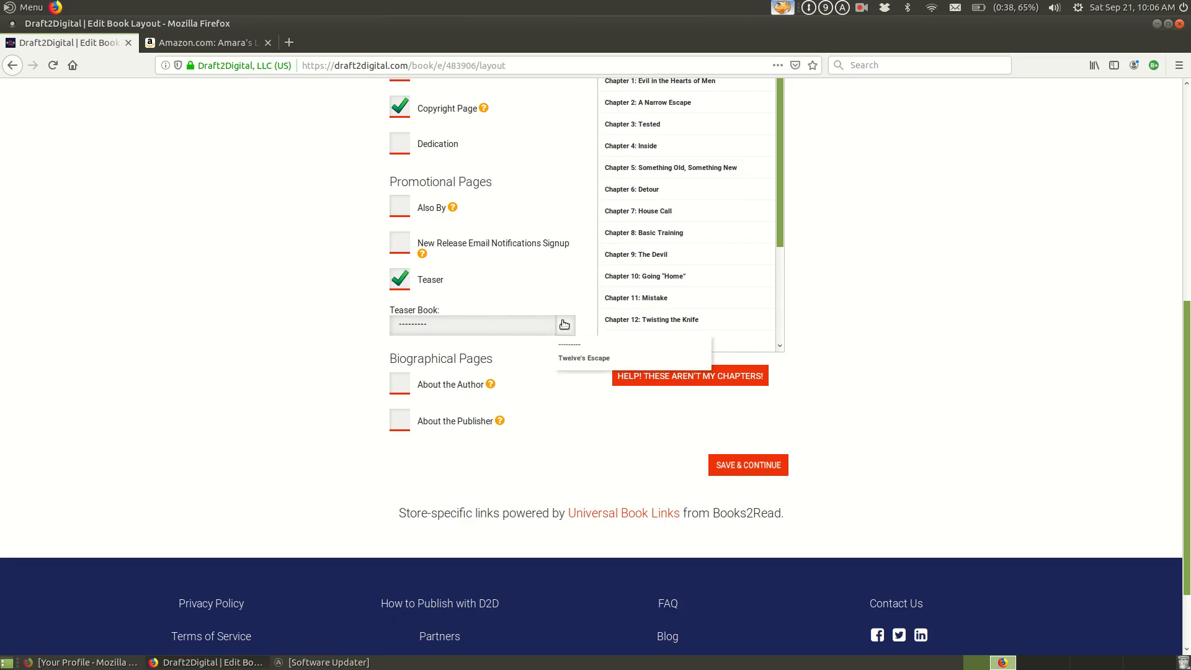
left_click(400, 284)
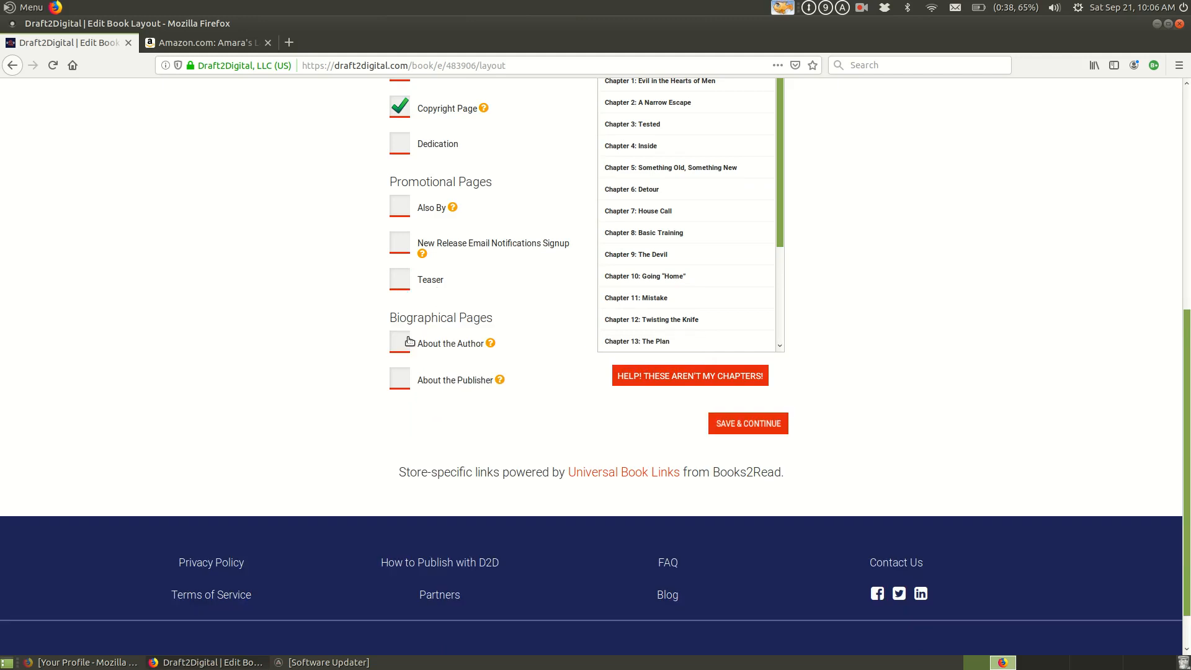
Step: Read the help notes for the About the Publisher and New Release Email Notifications Signup pages
mouse_move(500, 382)
mouse_move(424, 259)
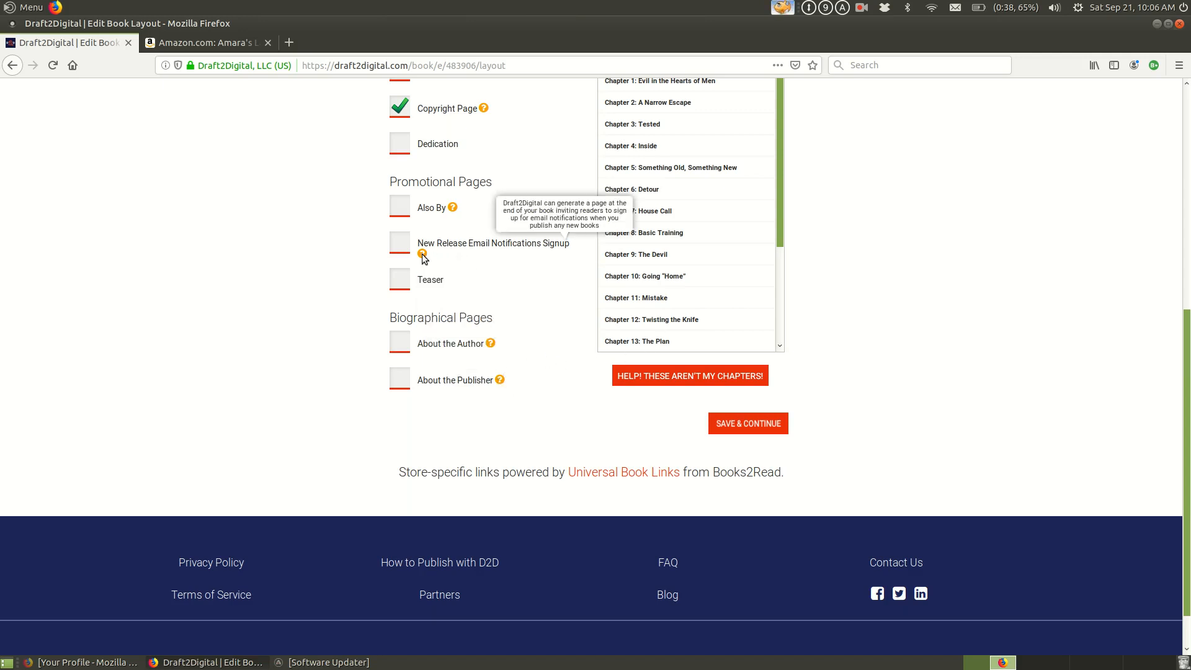
scroll(594, 379, "up", 4)
scroll(594, 378, "down", 4)
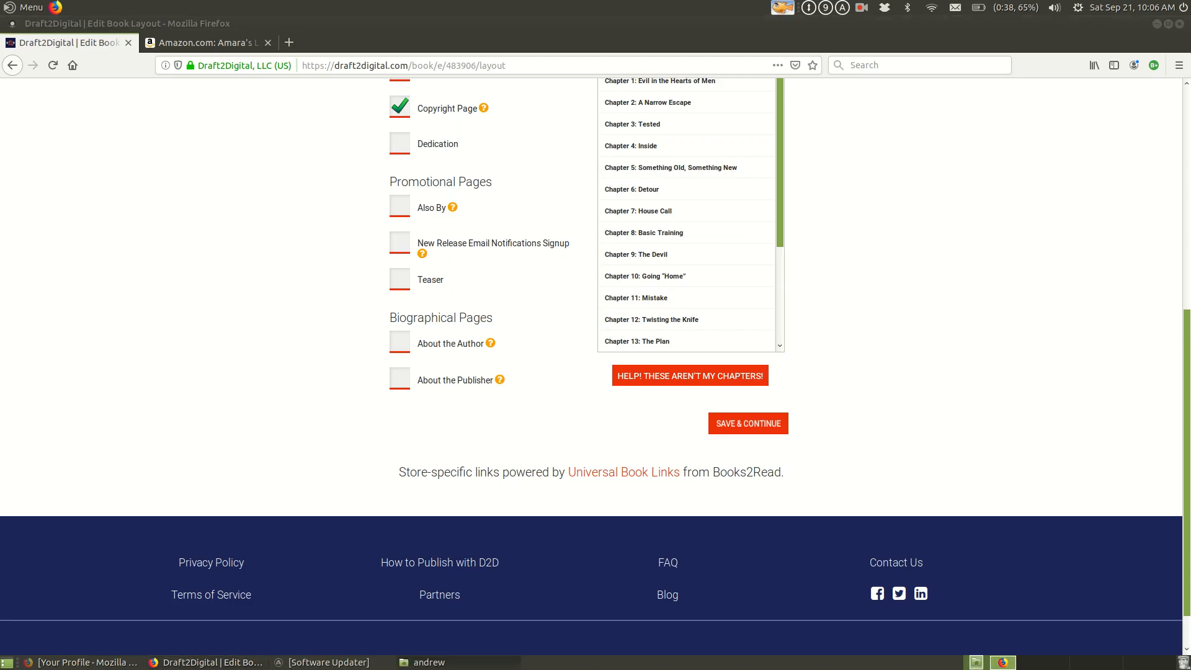
Step: Switch to the file manager and open the For release folder under book 1 Amaras Law/Final Revision For Release
left_click_drag(0, 186, 695, 50)
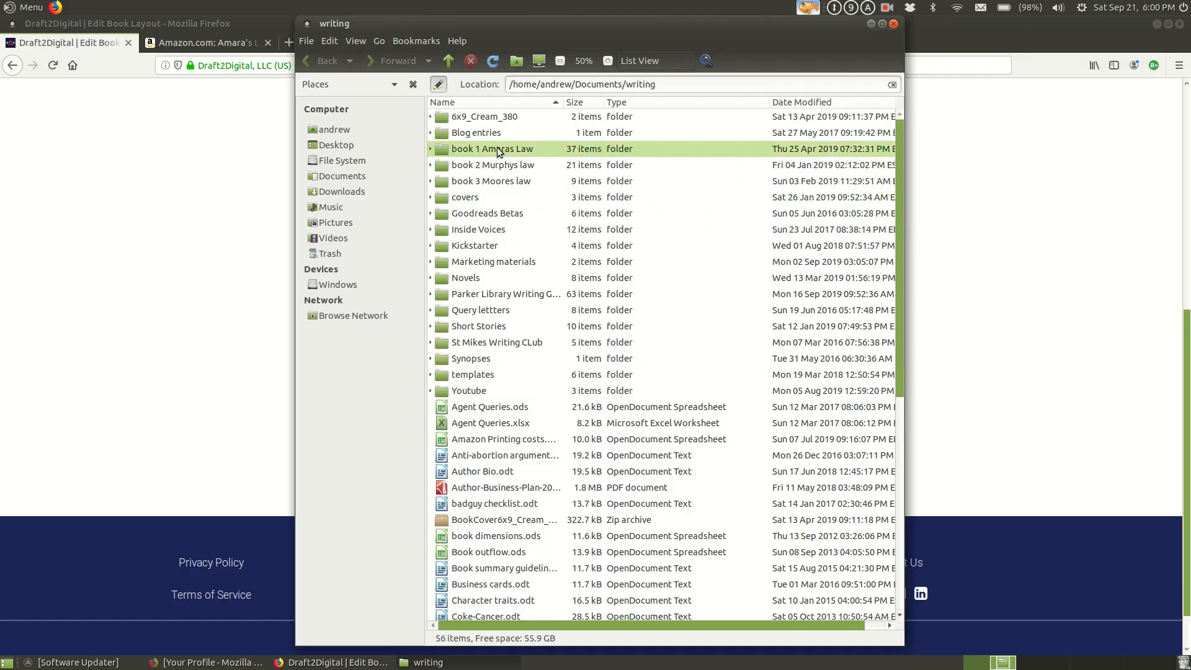
double_click(495, 150)
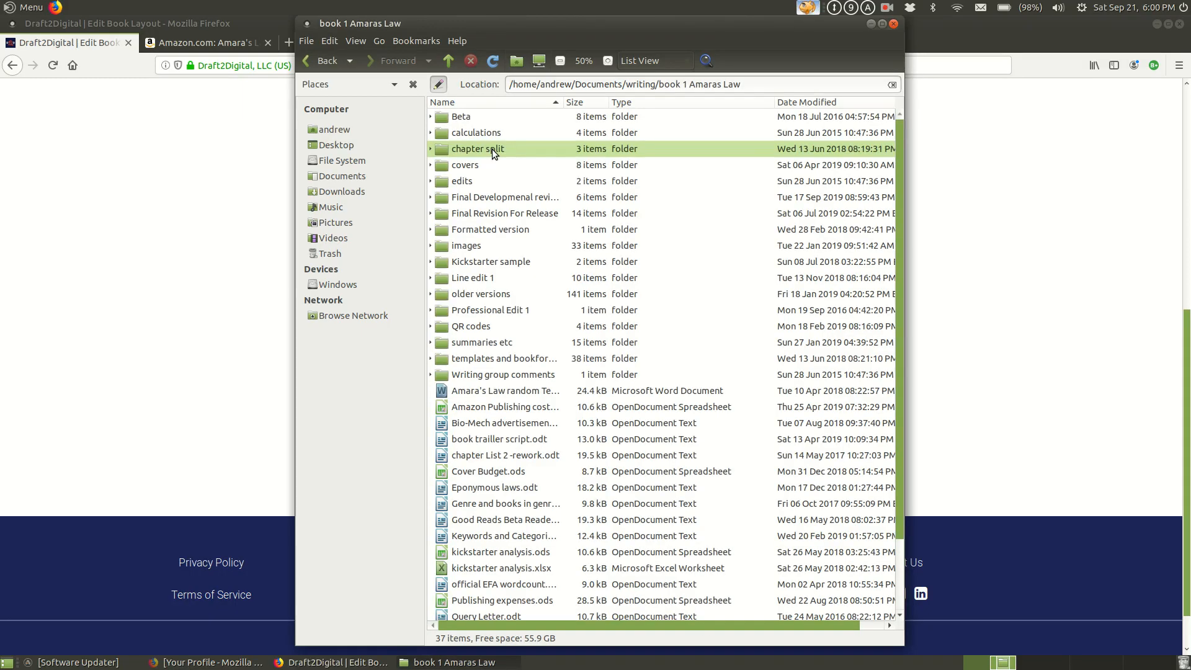
left_click(524, 213)
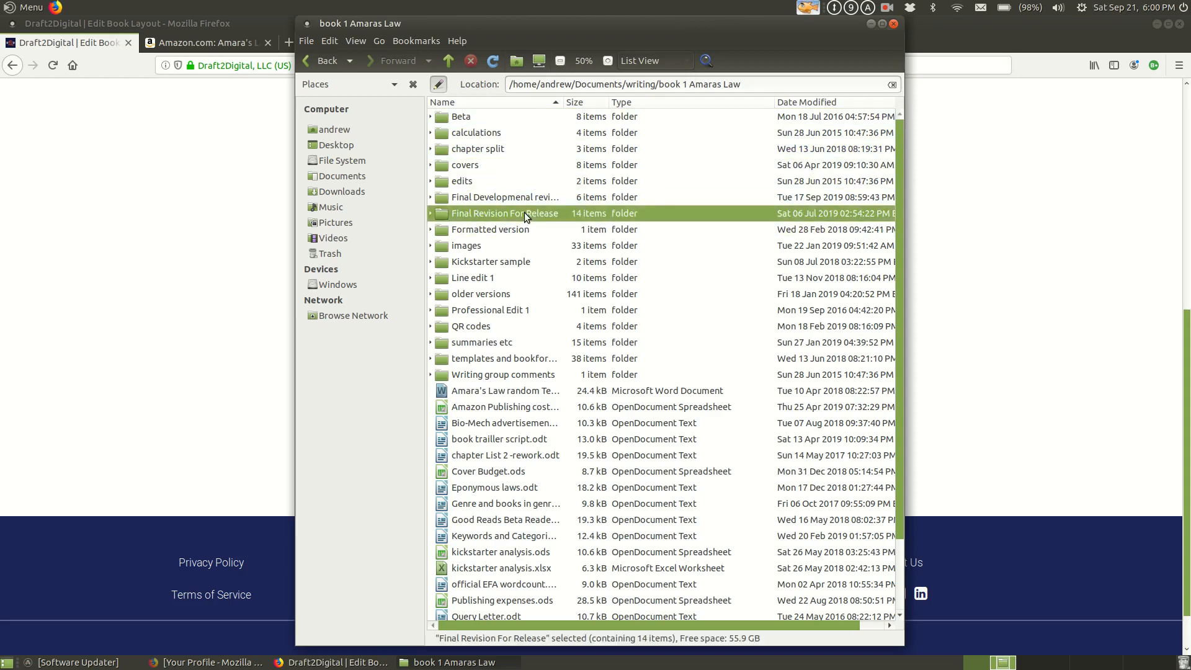
double_click(524, 213)
double_click(488, 121)
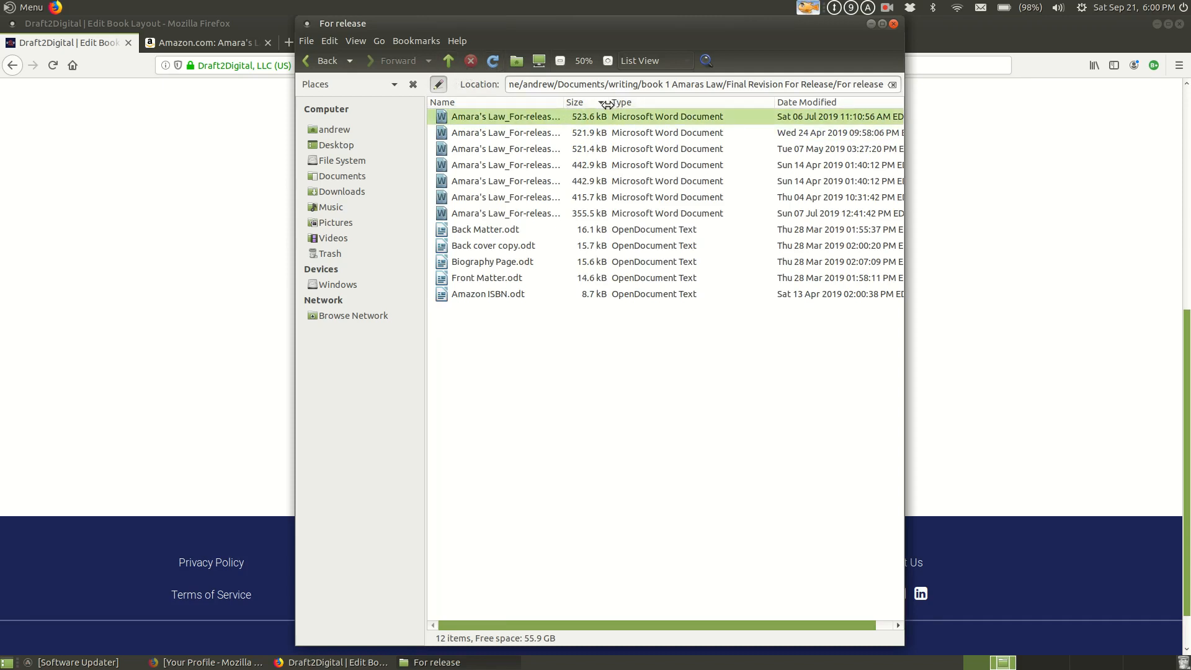
Step: Widen the Name column to show full file names and open Amara's Law_For-release-Amazon-kindle-v2.docx in LibreOffice Writer
double_click(564, 99)
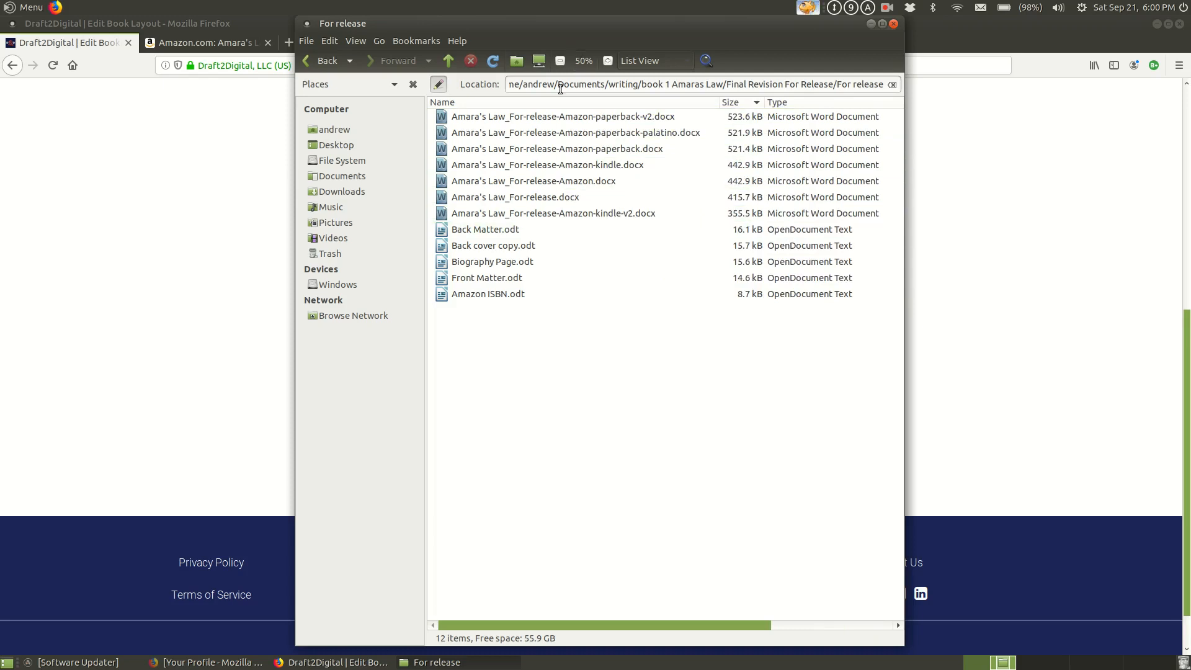
left_click(605, 167)
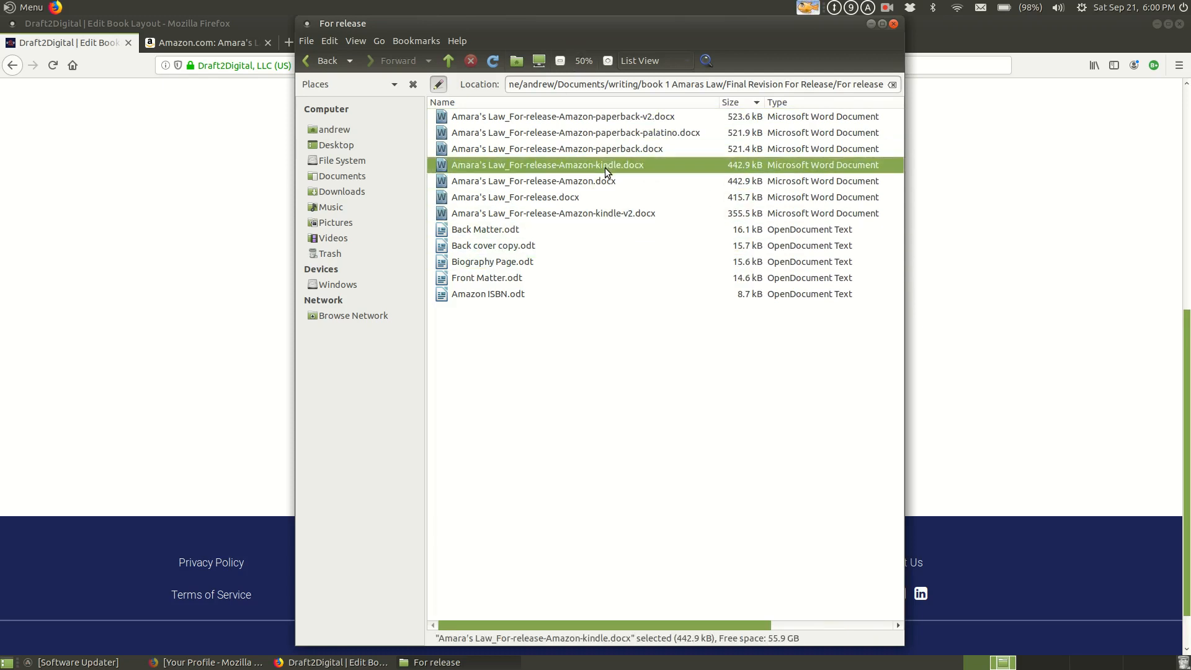
left_click(615, 216)
double_click(616, 217)
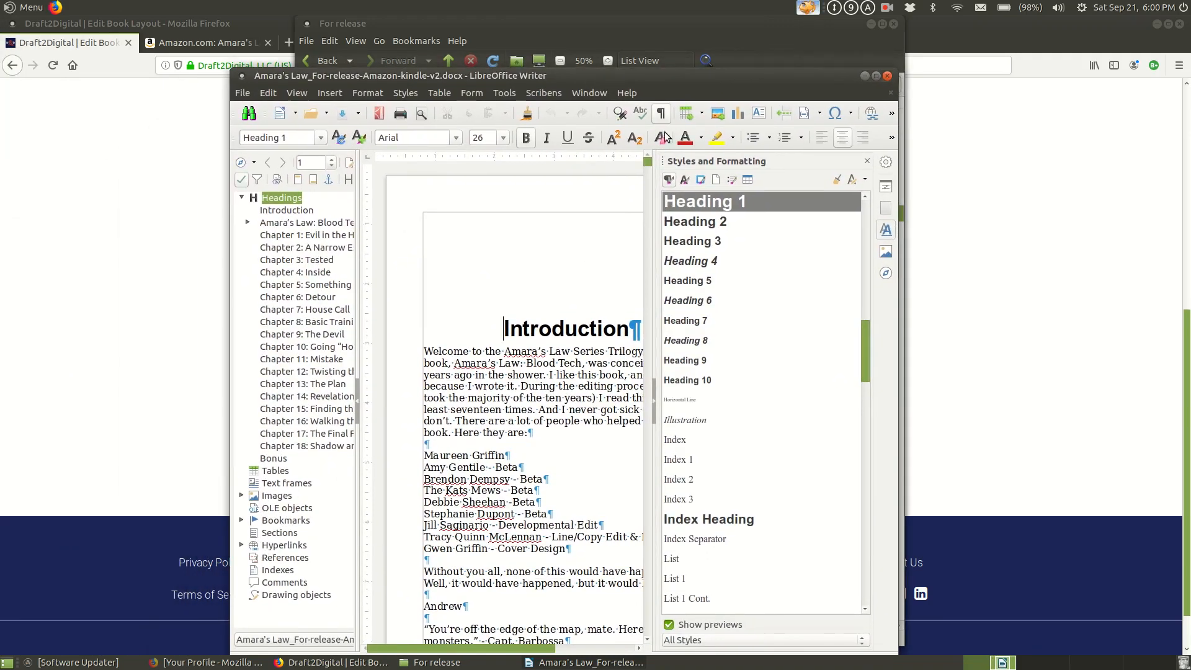
Step: Close the Styles and Formatting sidebar, maximize the document window and widen the Navigator to show full chapter headings
left_click(867, 161)
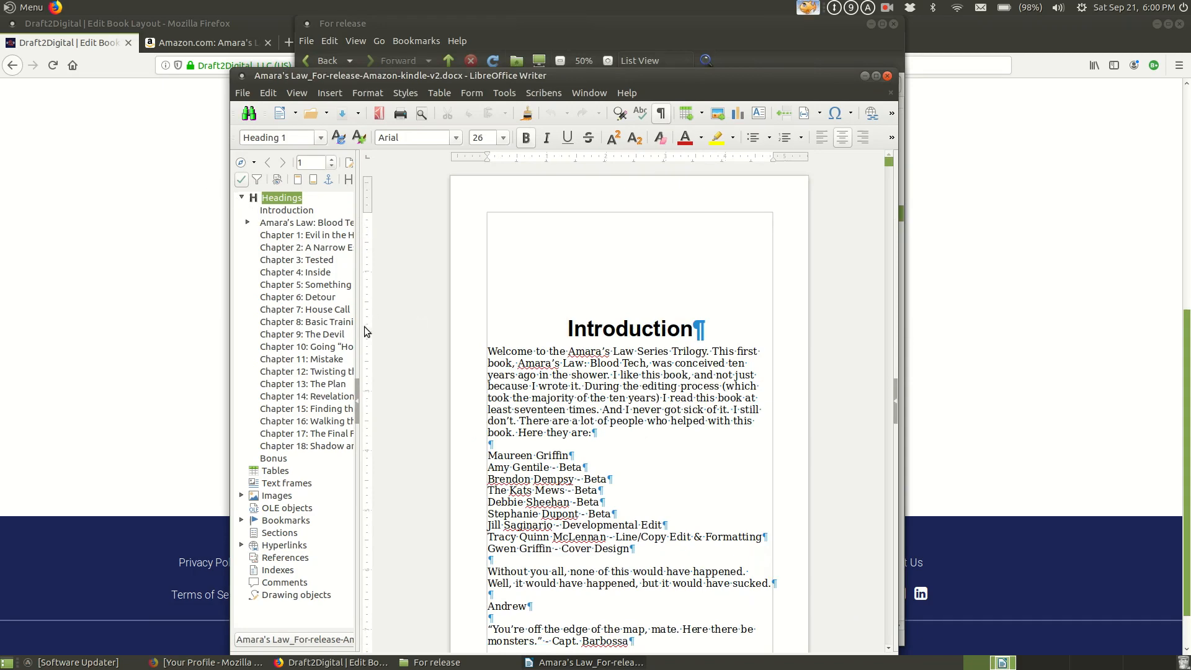
left_click(876, 76)
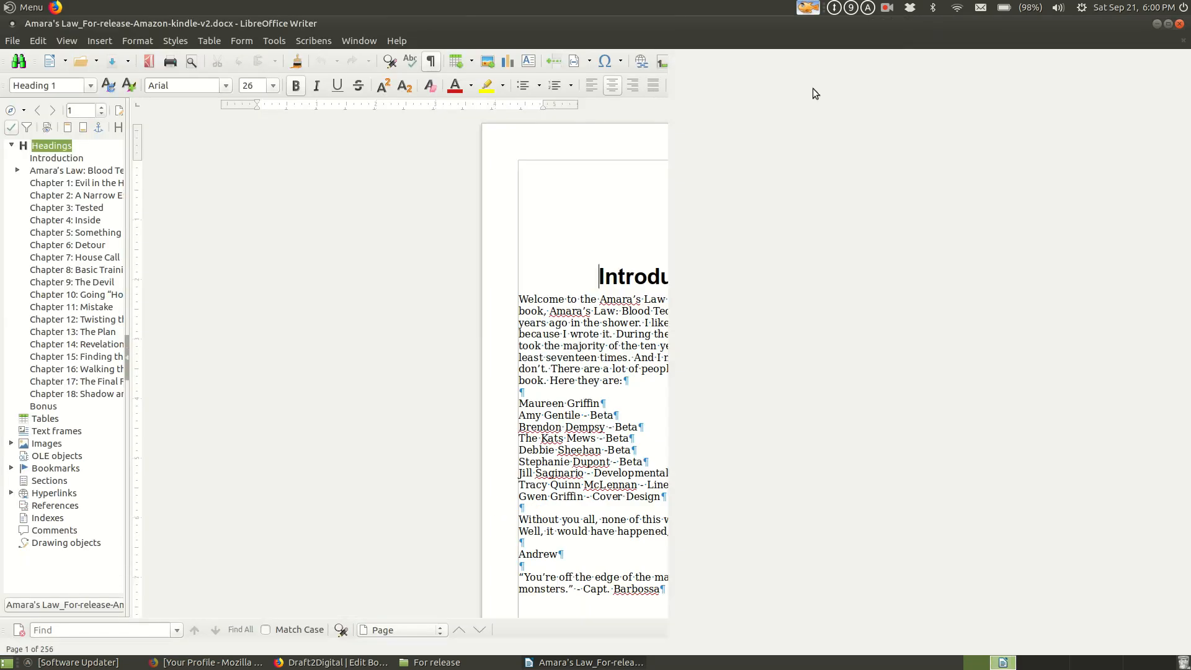
left_click_drag(124, 301, 258, 304)
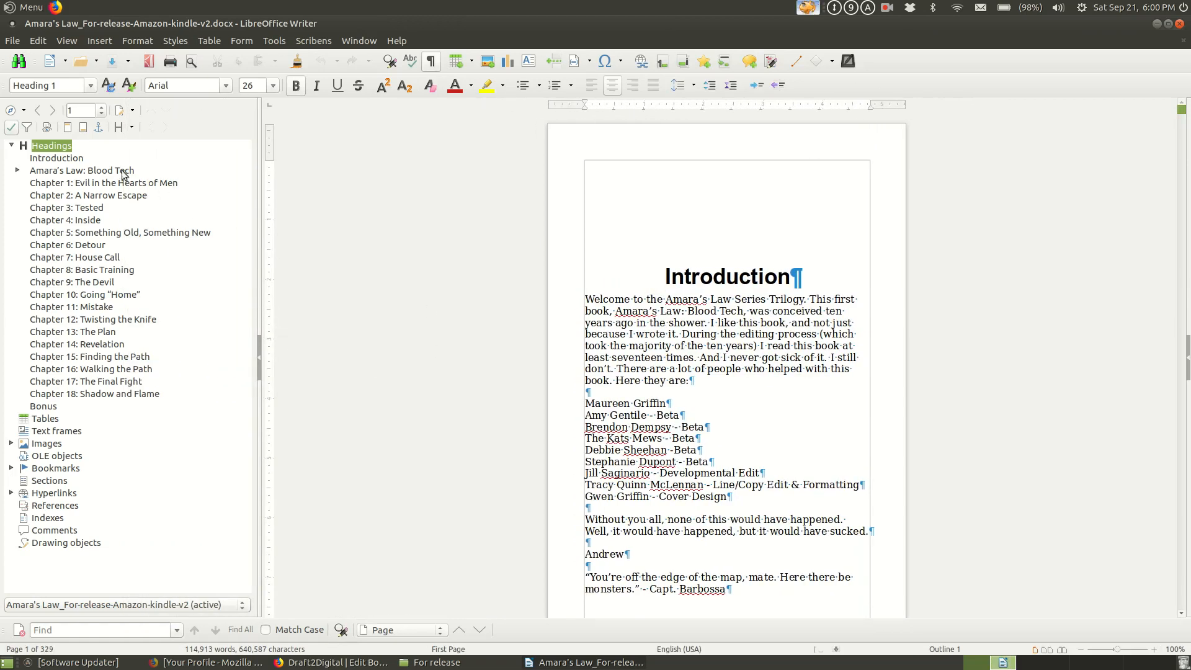
Step: Go to the heading Amara's Law: Blood Tech and examine the manuscript's title and copyright pages
left_click(60, 174)
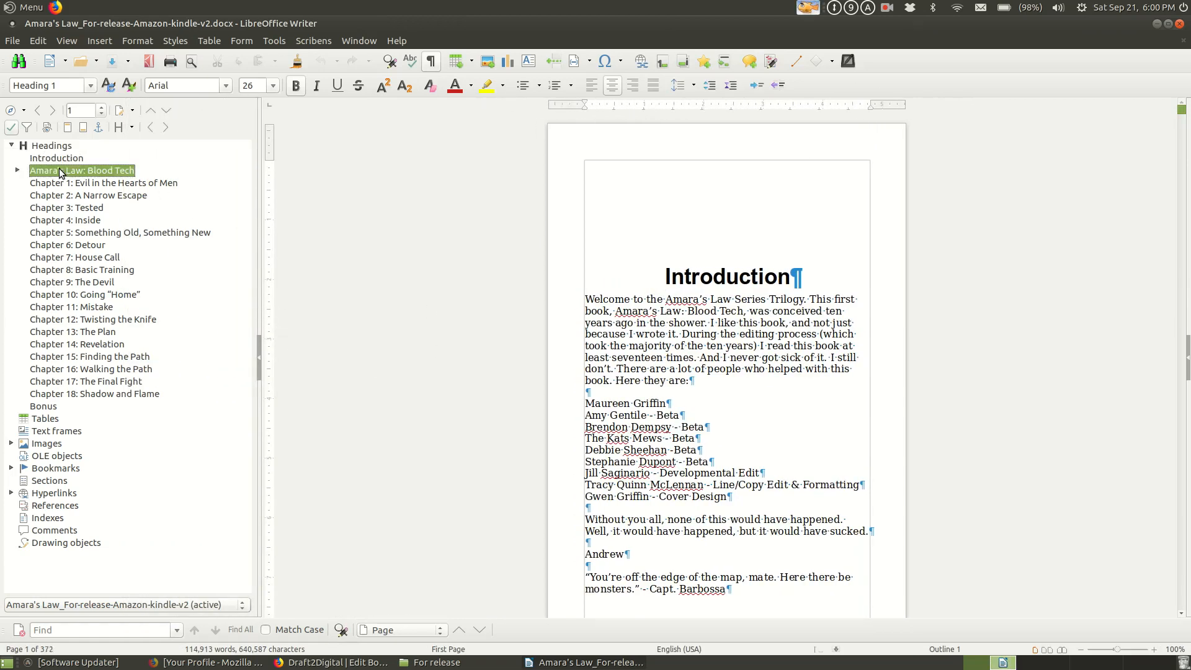
double_click(60, 171)
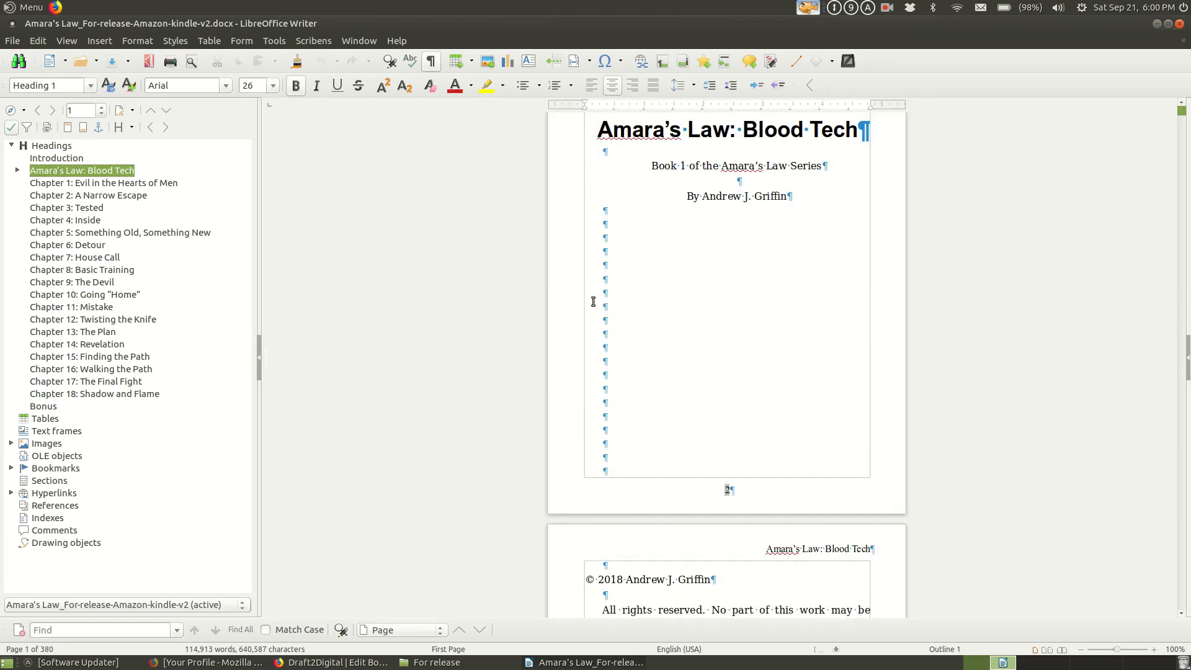
scroll(729, 269, "down", 10)
scroll(791, 356, "down", 12)
scroll(791, 356, "up", 15)
scroll(791, 356, "up", 18)
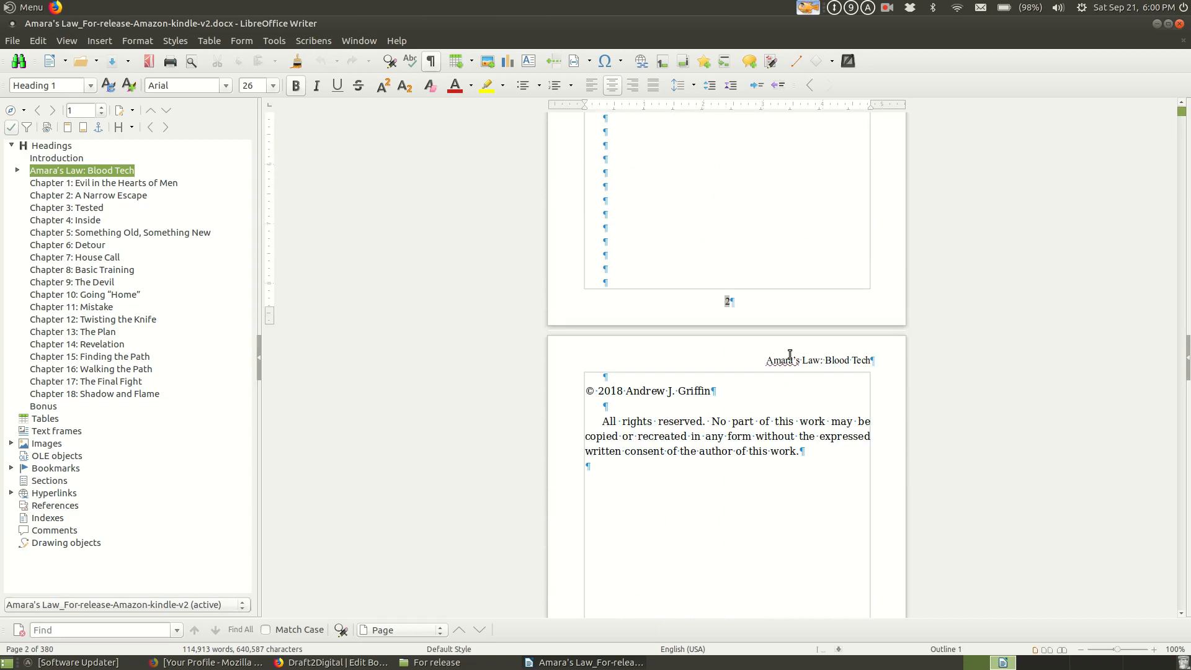
Step: Review the manuscript's front matter from the Introduction through the Amara's Law quotation page to the start of Chapter 1
scroll(791, 355, "up", 15)
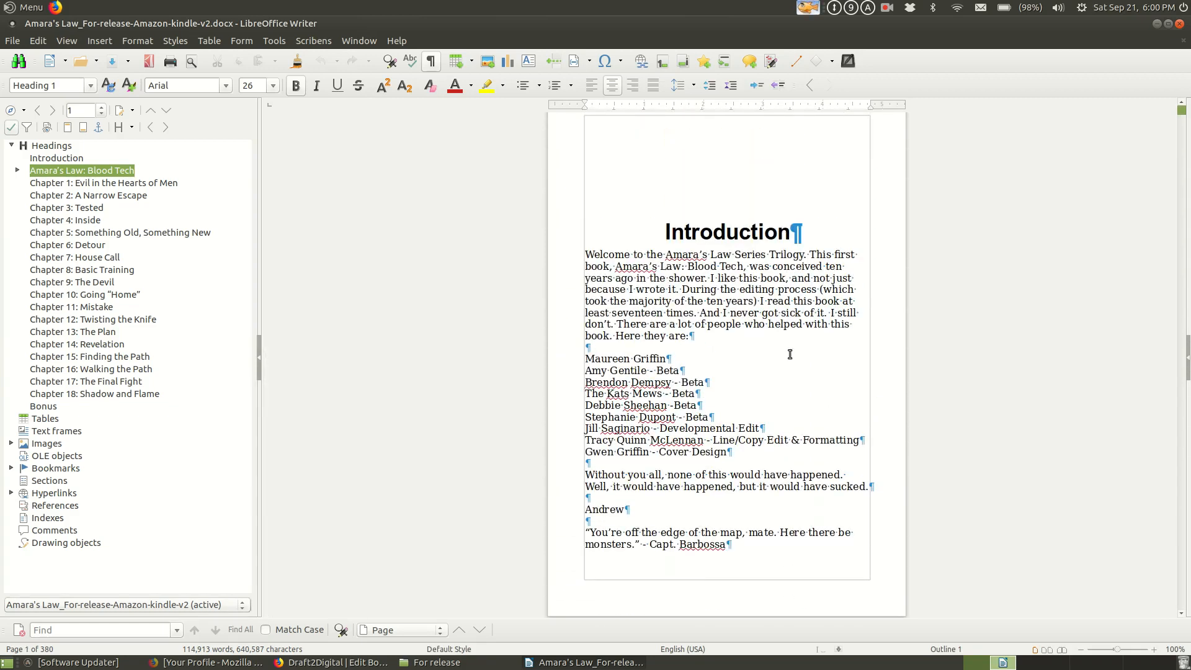
scroll(791, 354, "up", 4)
scroll(790, 355, "down", 20)
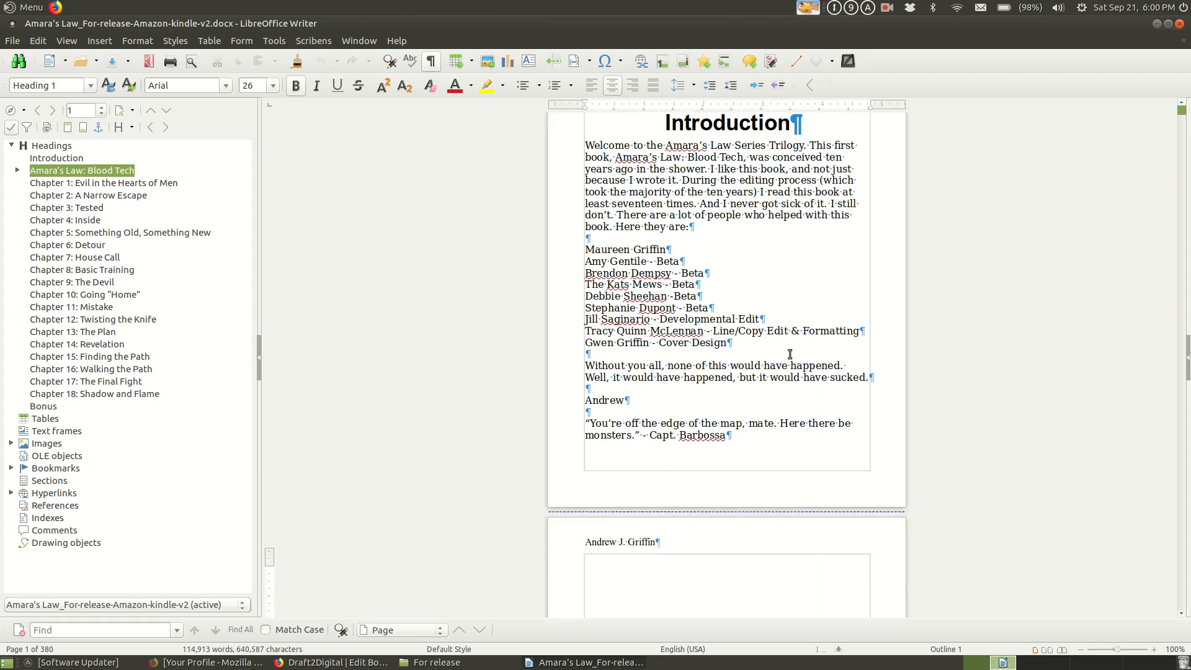
scroll(790, 354, "down", 20)
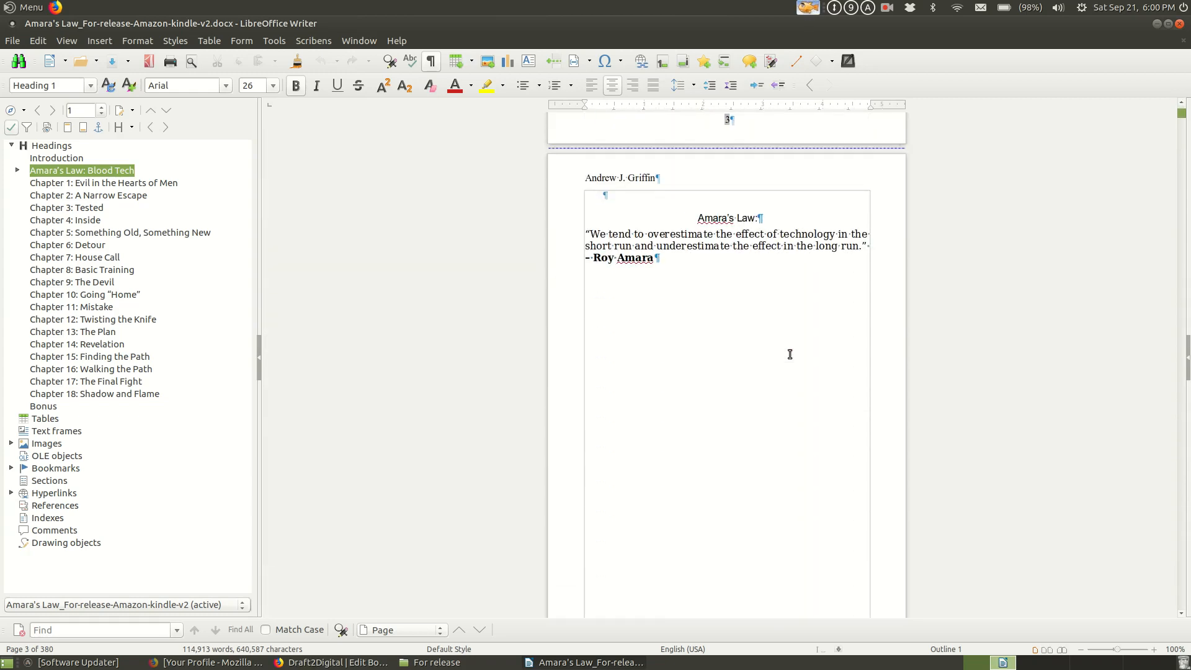
scroll(790, 354, "down", 2)
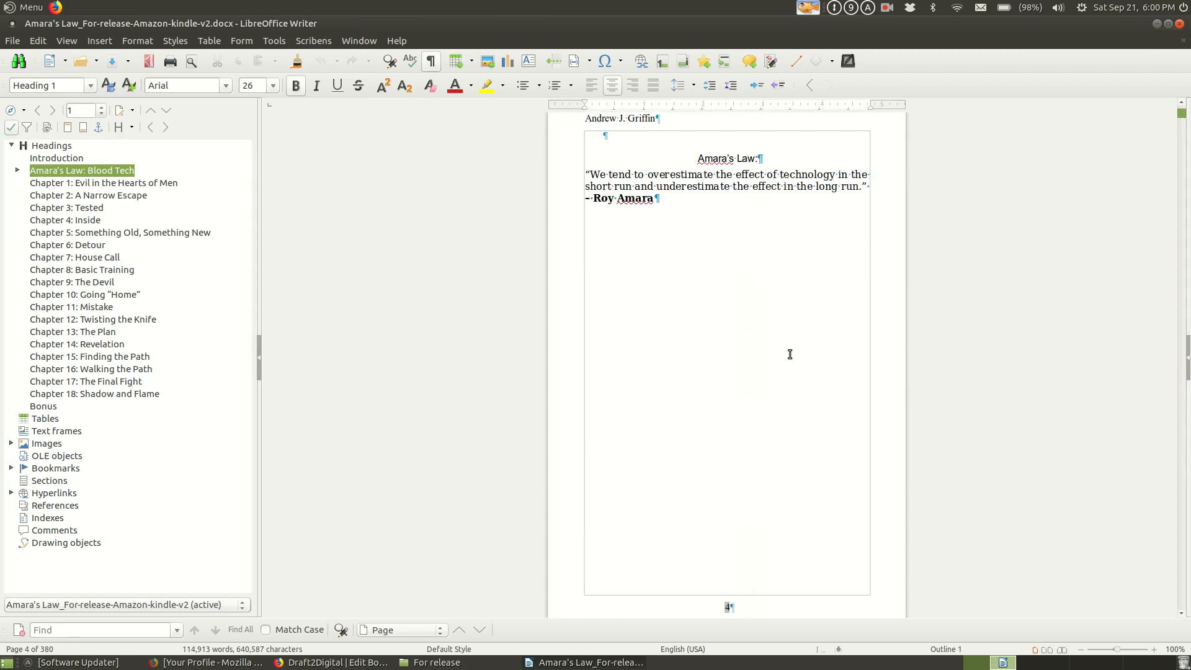
scroll(791, 354, "down", 17)
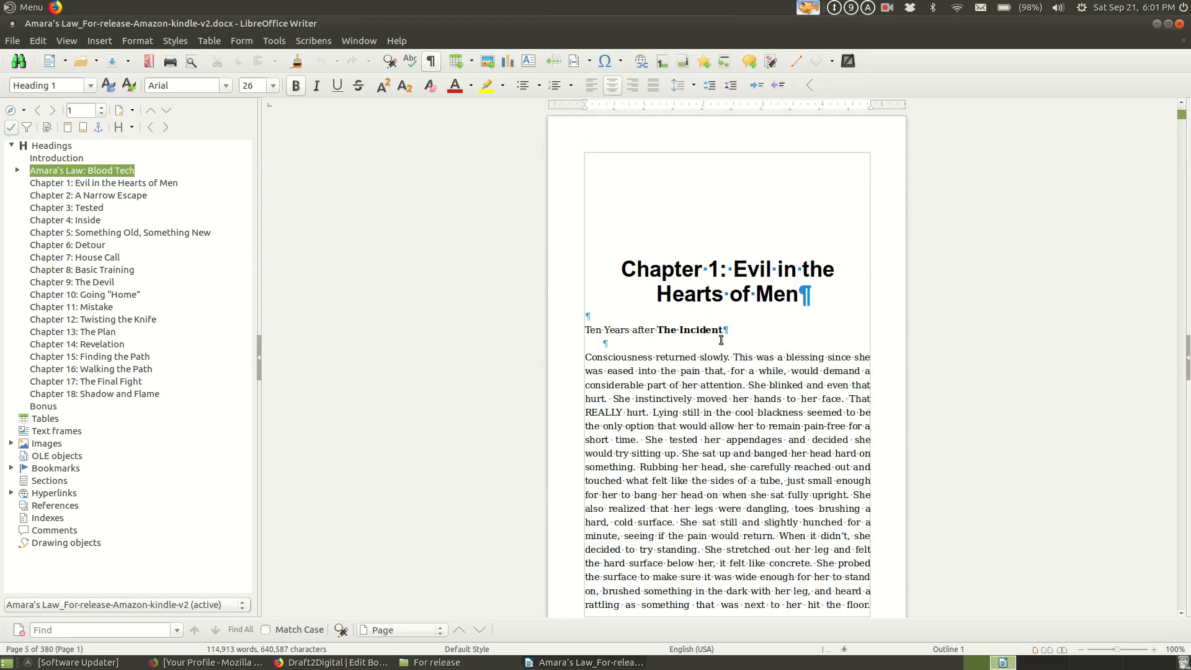
Step: Go to the Bonus heading to examine the manuscript's closing page, and close the document and minimize the For release folder window
left_click(43, 406)
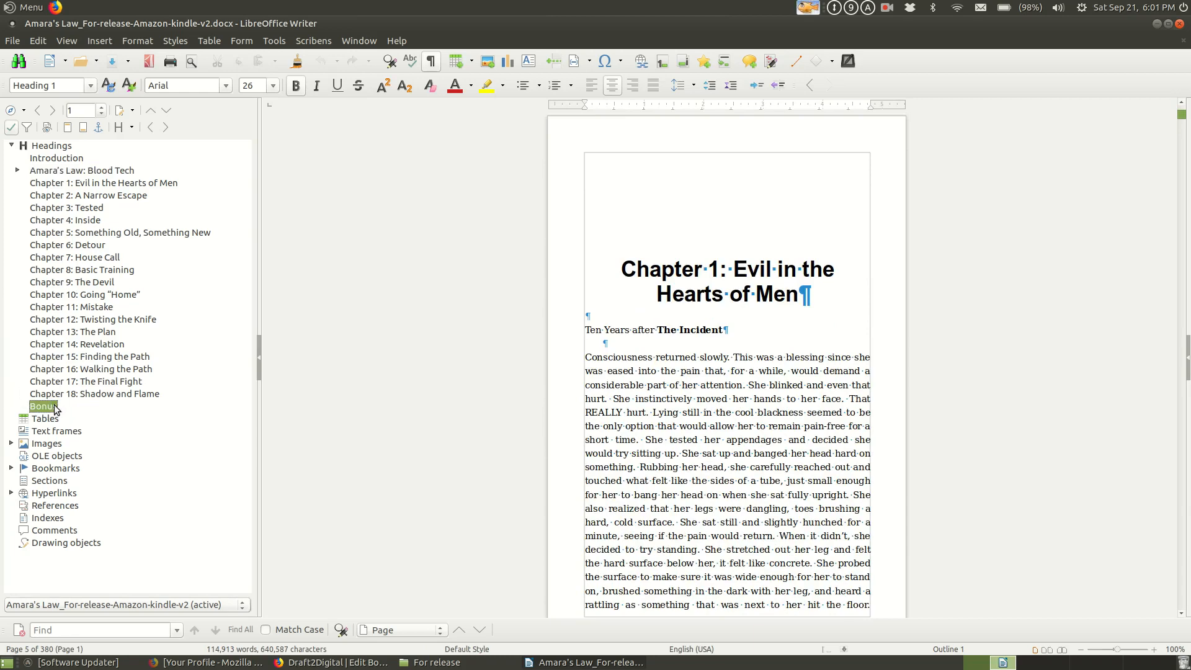
double_click(43, 406)
scroll(844, 424, "up", 10)
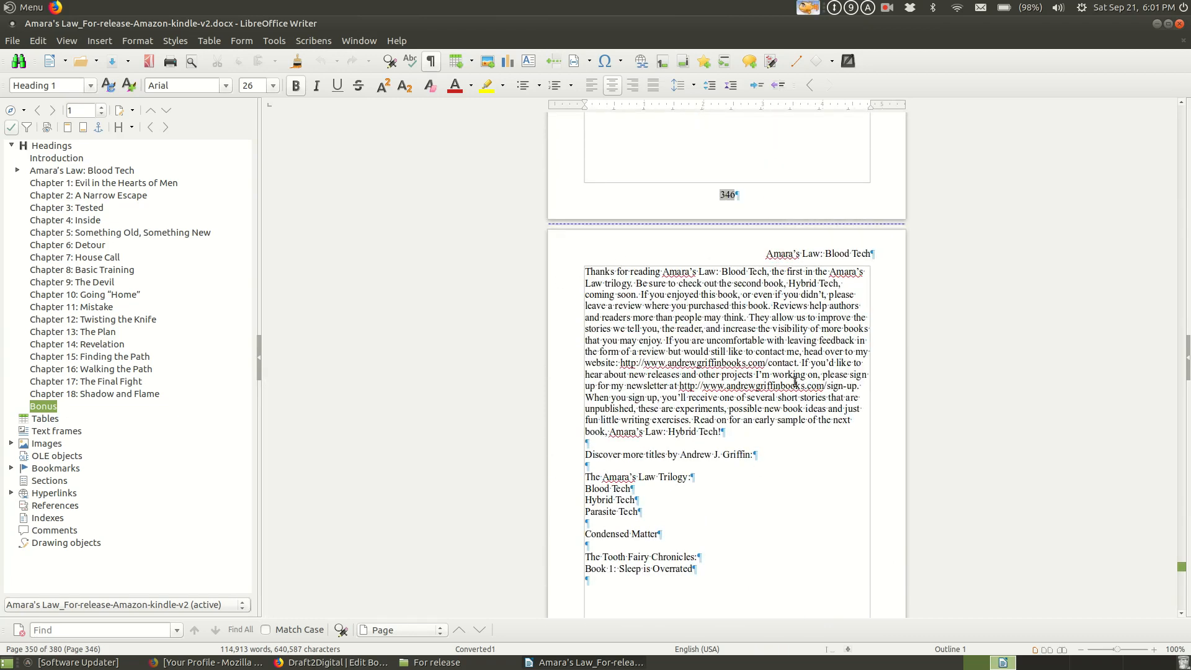
left_click(1180, 25)
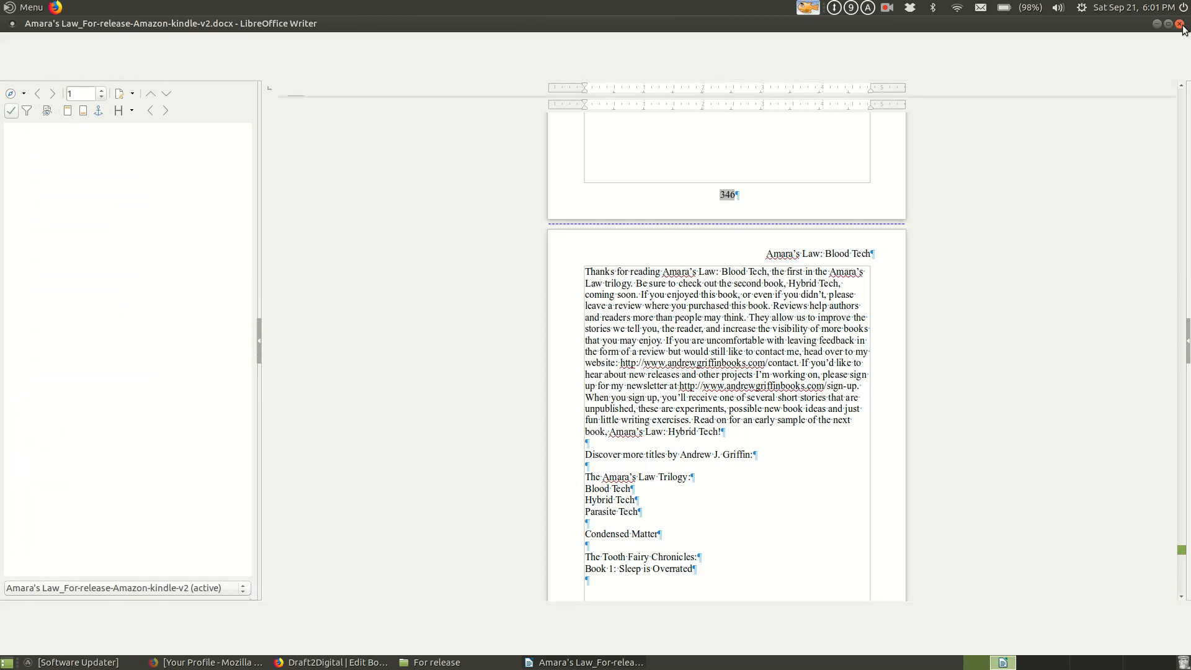
left_click(871, 24)
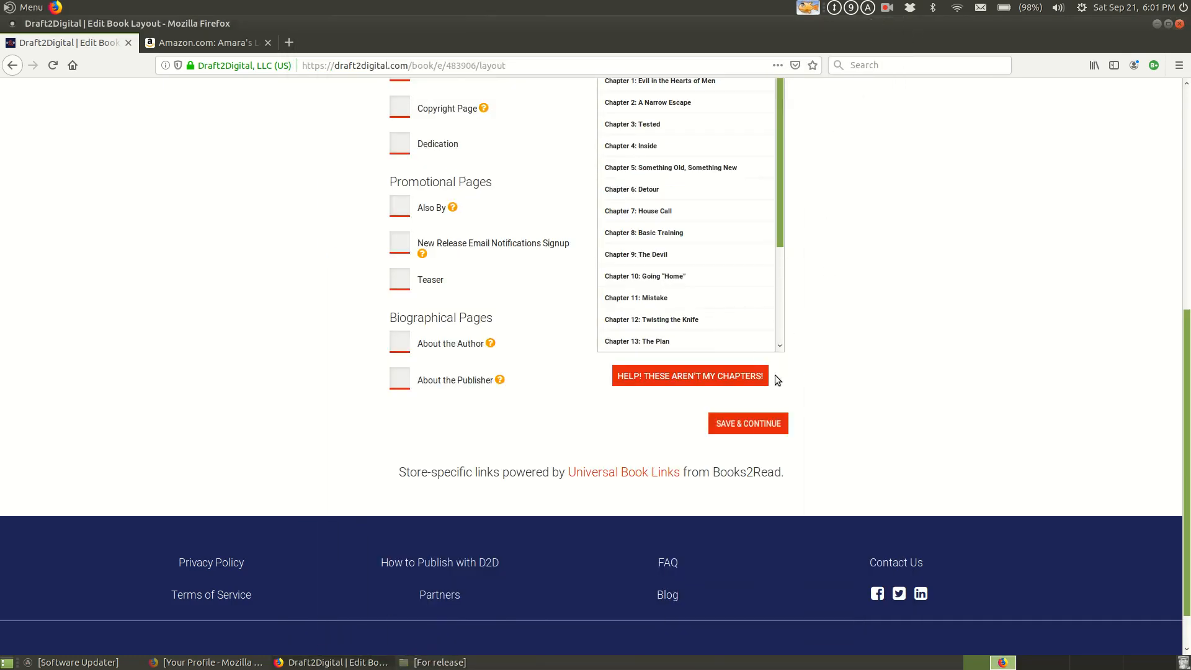
Step: Review the end matter options and the Chapter Layout list through Bonus, and save the layout to continue to the preview
scroll(489, 327, "up", 3)
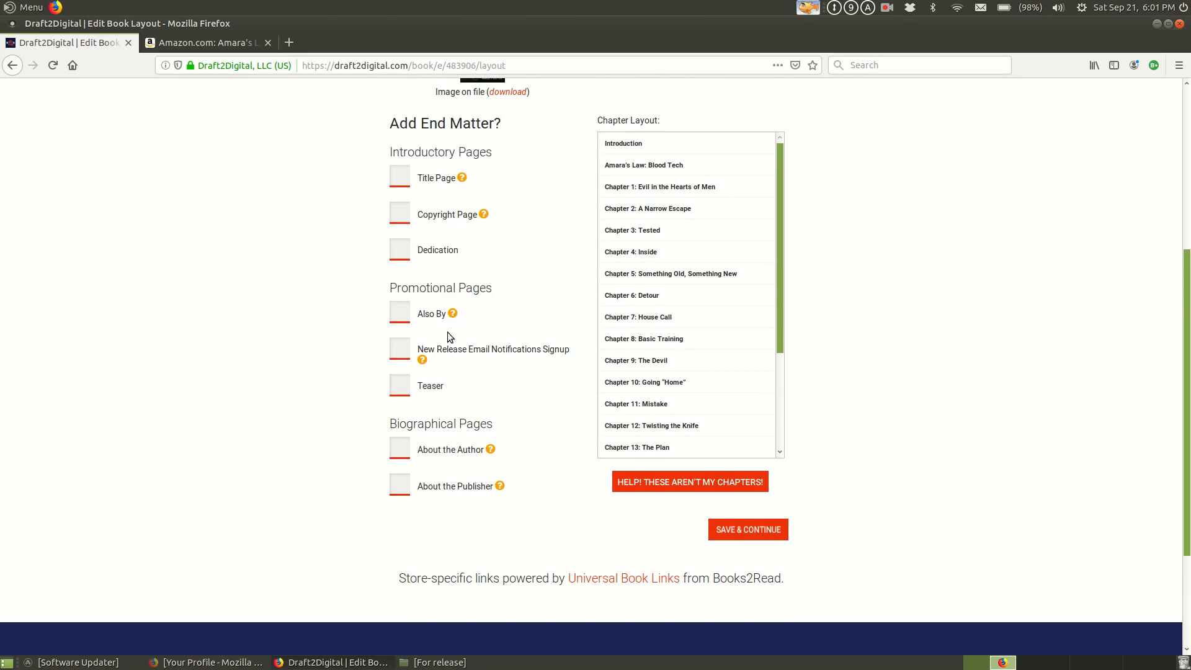
mouse_move(424, 359)
left_click_drag(780, 195, 779, 338)
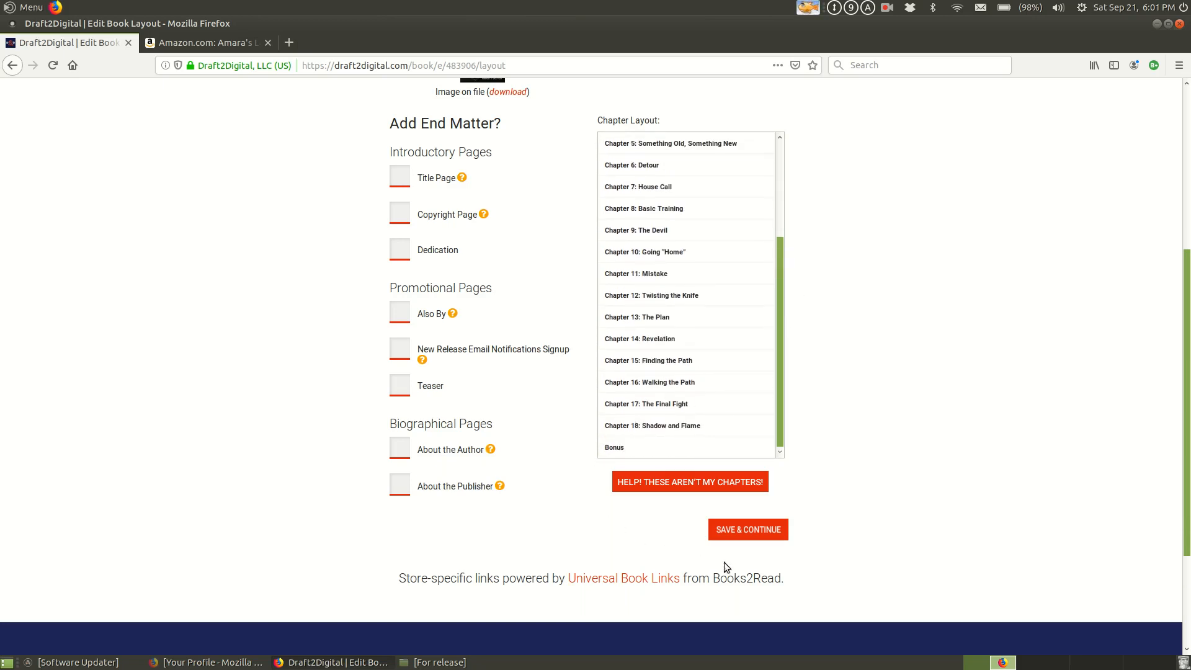
scroll(474, 398, "up", 3)
scroll(470, 382, "down", 3)
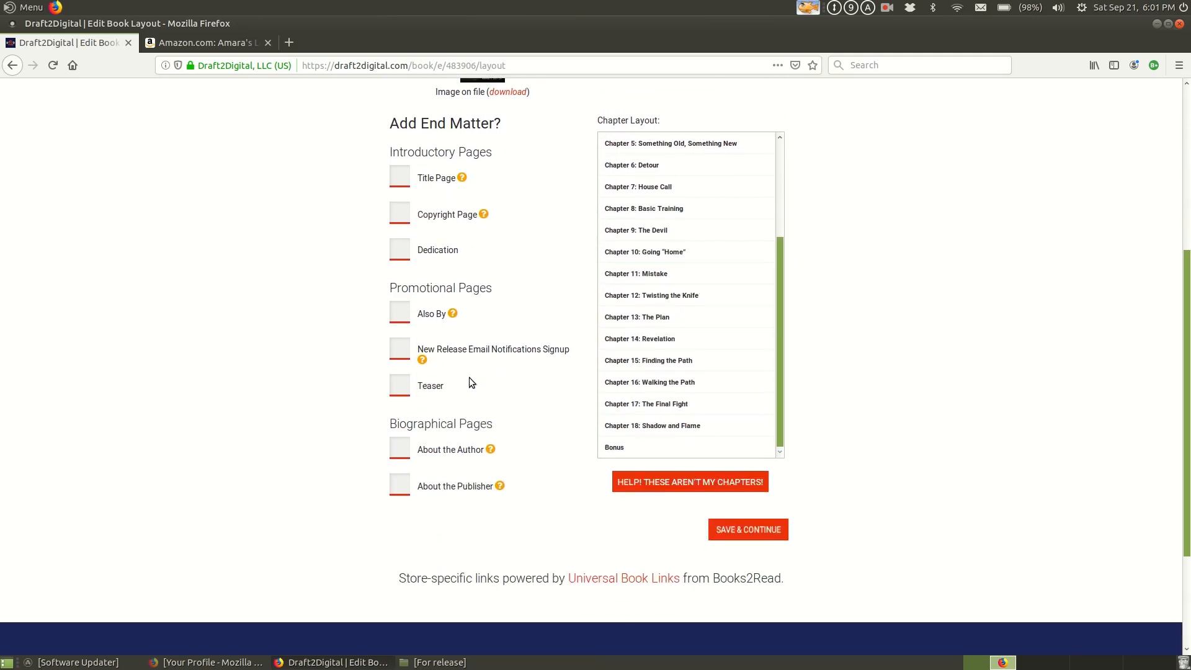
left_click(742, 528)
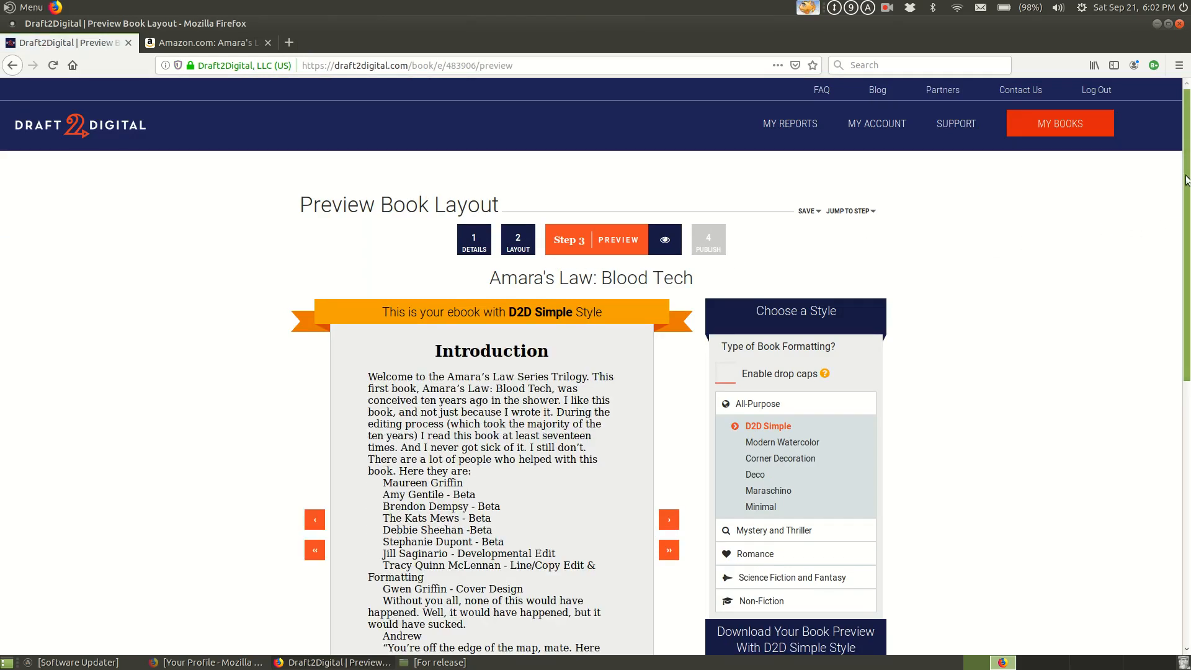
Step: Preview the Introduction, title and copyright pages in D2D Simple style and page back to the Table of Contents
scroll(1187, 180, "down", 5)
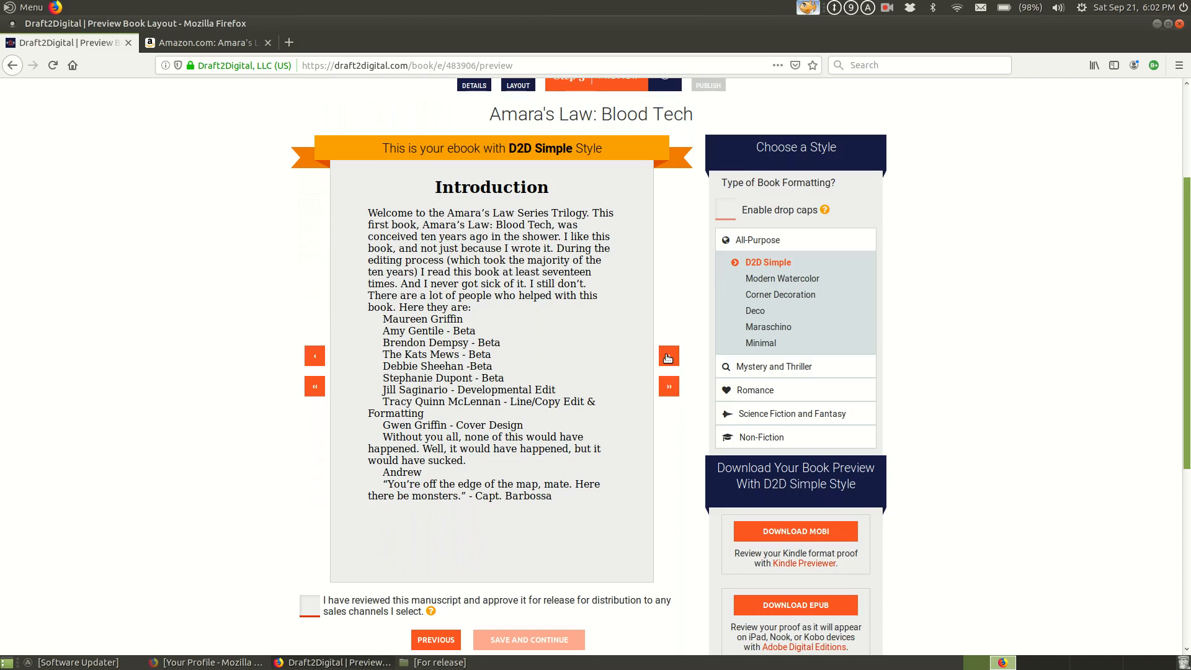
left_click(667, 358)
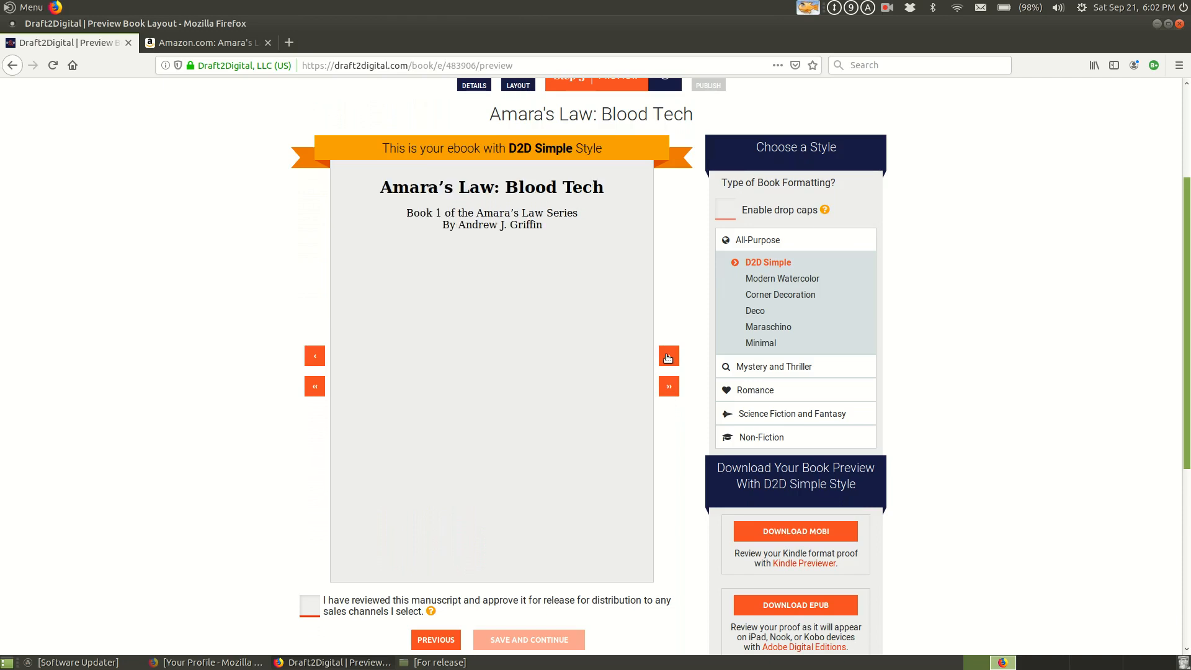
left_click(667, 358)
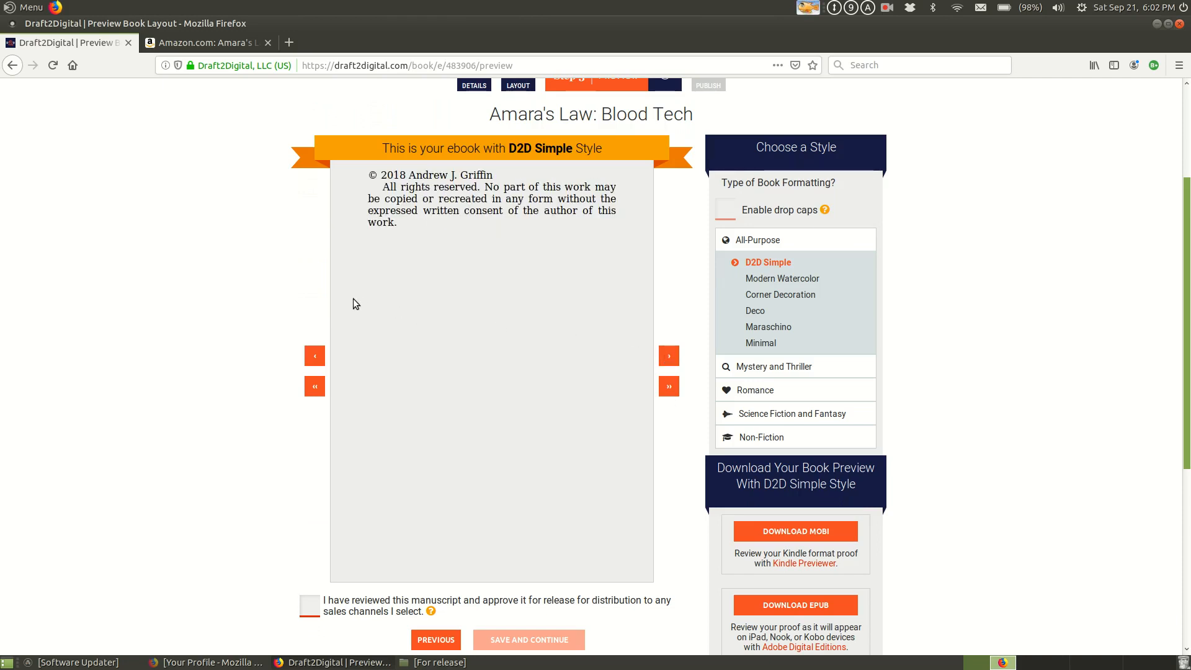
left_click(316, 360)
left_click(315, 360)
left_click(316, 360)
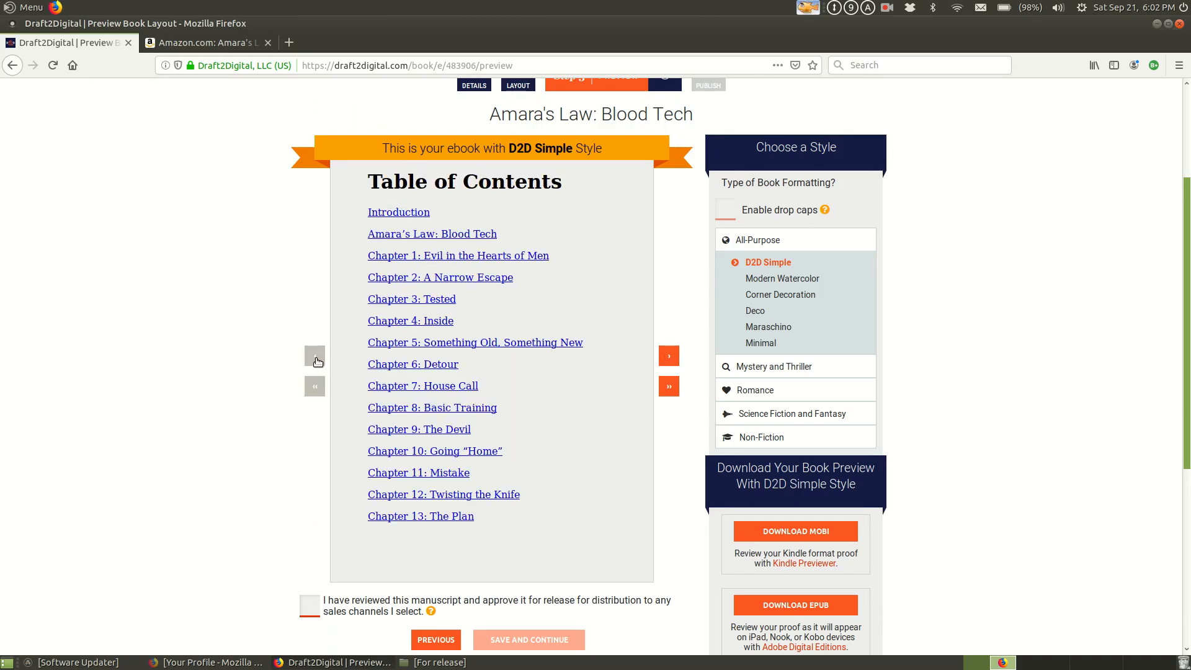
Step: Page through the preview from the Table of Contents and front matter to the opening of Chapter 1
left_click(670, 356)
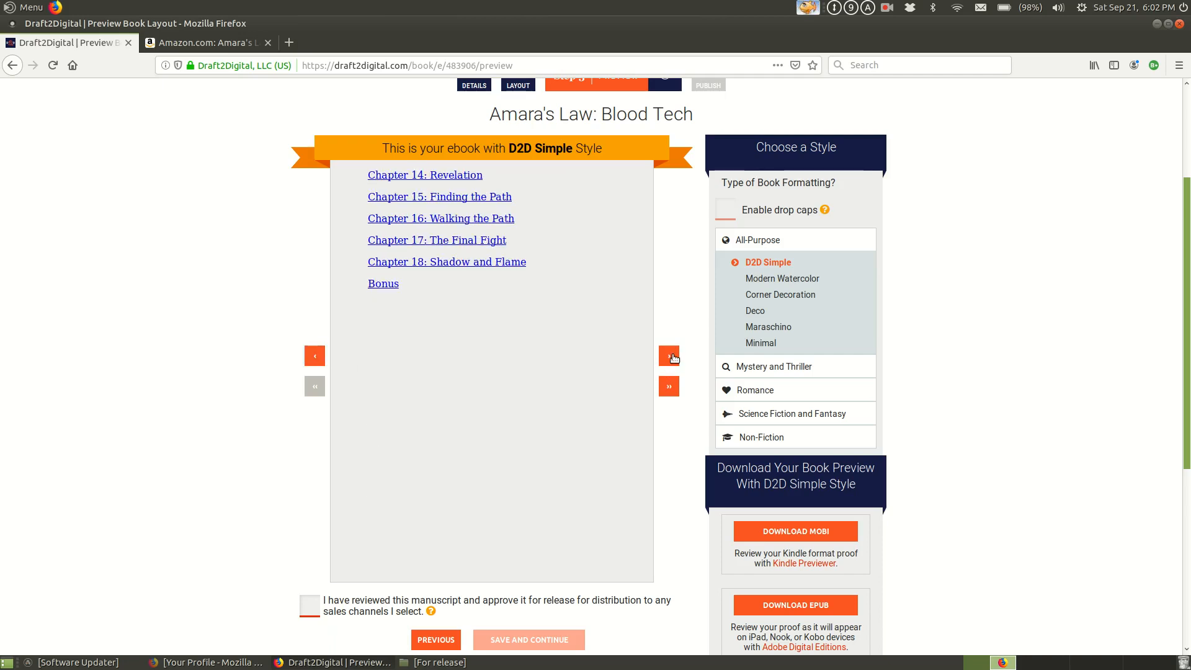
left_click(671, 356)
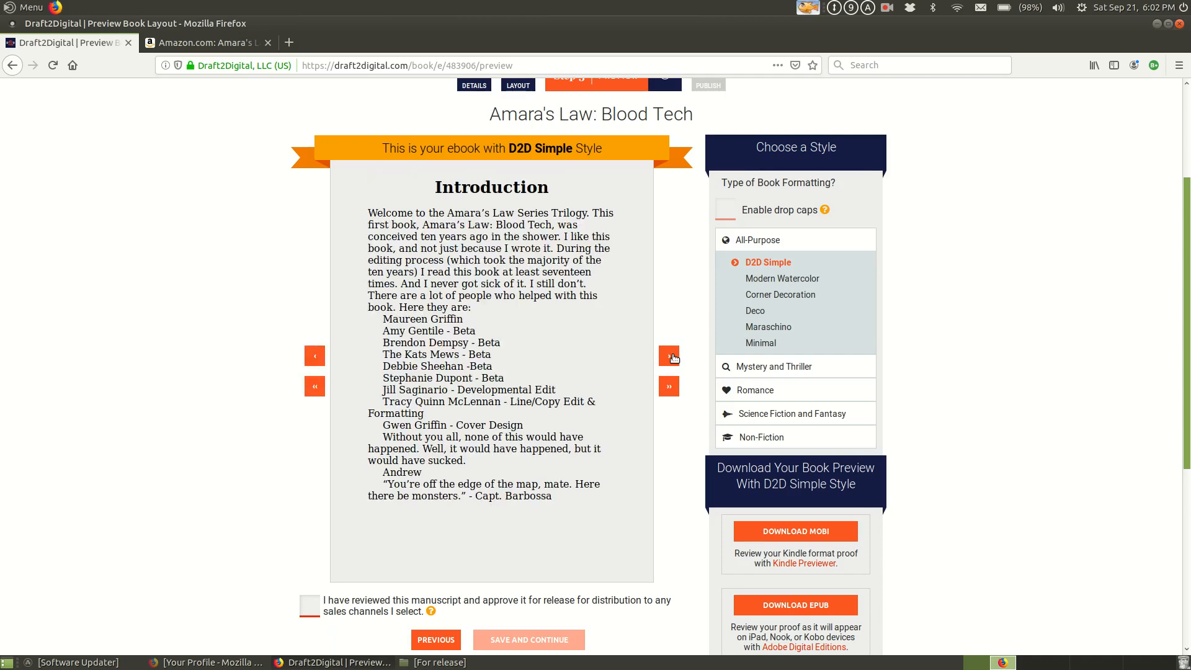
left_click(672, 357)
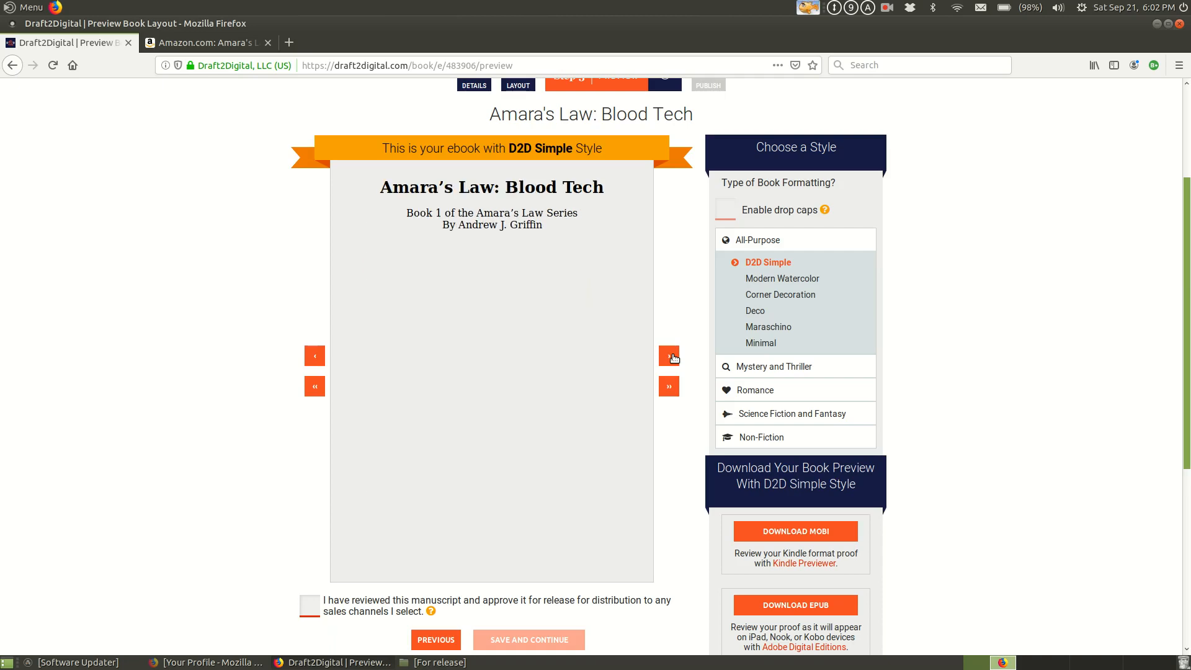
left_click(671, 357)
left_click(673, 358)
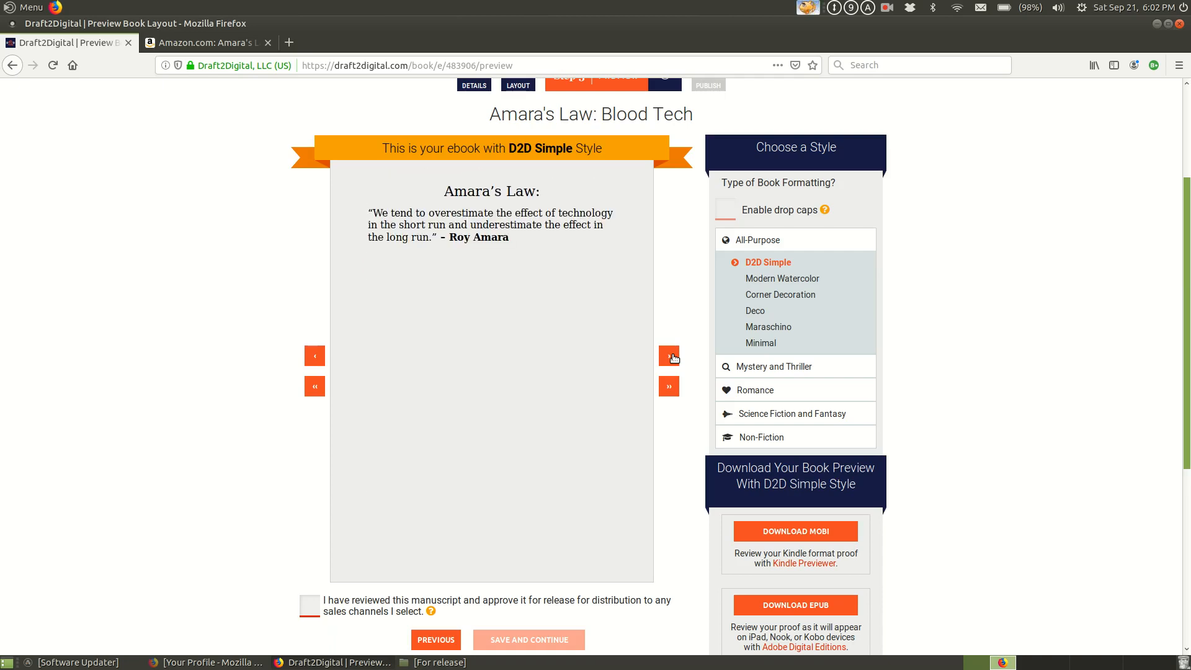
left_click(673, 357)
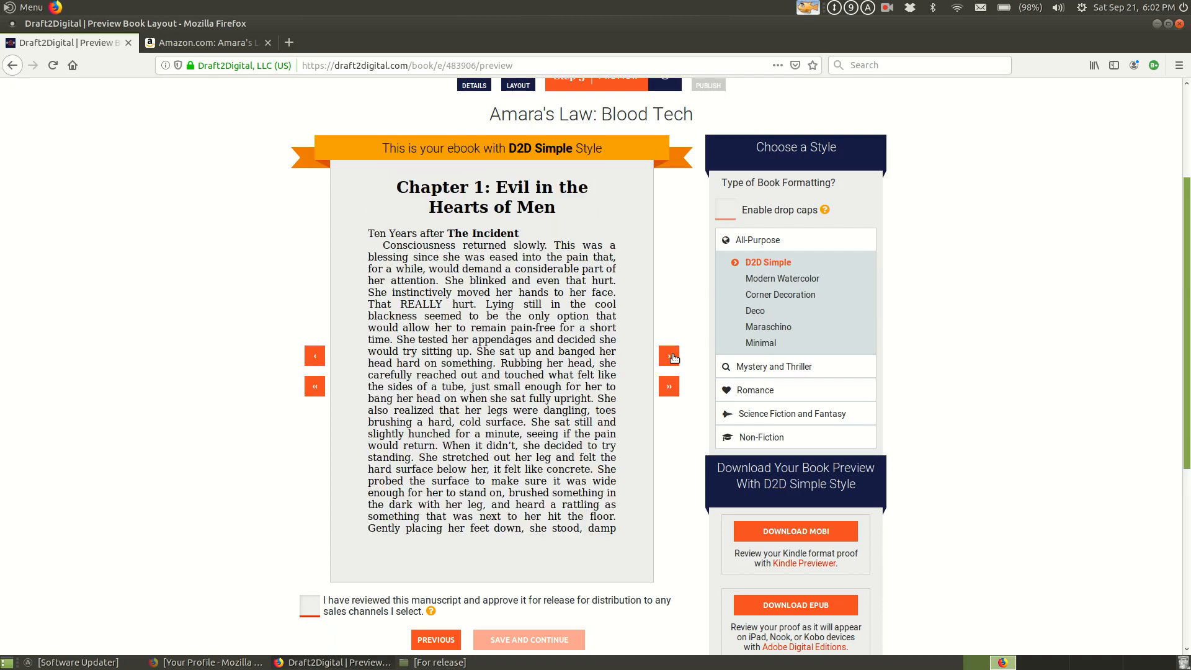
Step: Page through Chapter 1 in the preview and examine the opening page of Chapter 2: A Narrow Escape
left_click(674, 357)
left_click(673, 358)
left_click(673, 358)
left_click(674, 358)
left_click(673, 357)
left_click(673, 357)
left_click(673, 358)
left_click(673, 358)
left_click(673, 358)
left_click(673, 357)
left_click(673, 358)
left_click(674, 357)
left_click(673, 358)
left_click(673, 357)
left_click(673, 357)
left_click(673, 358)
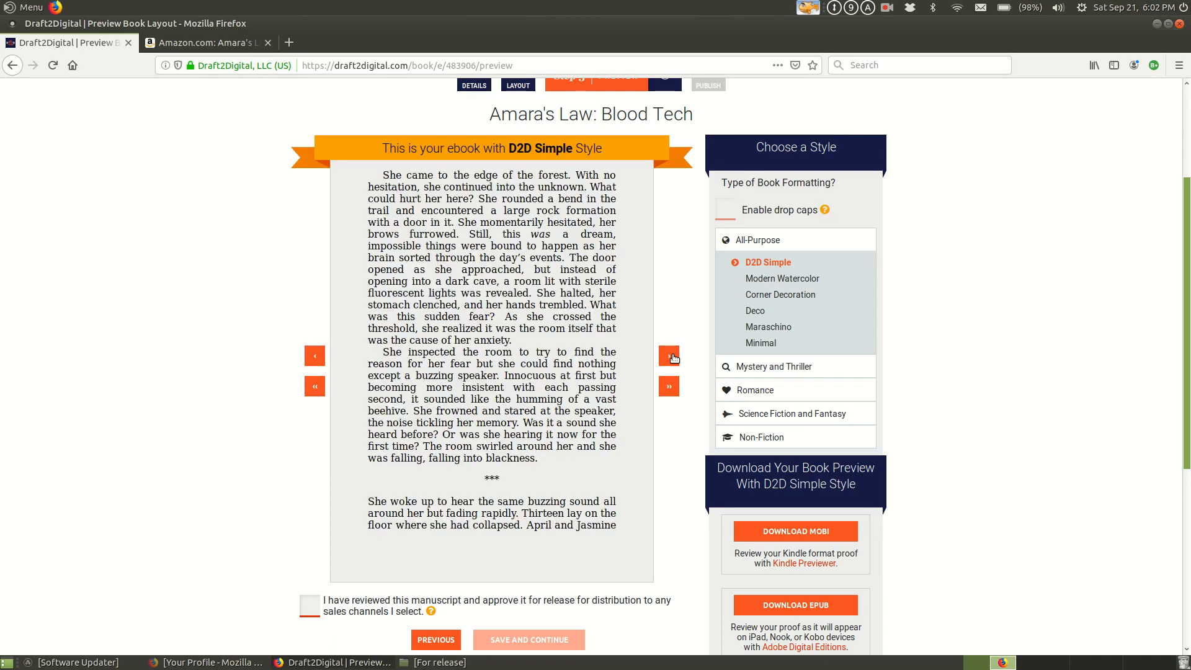
left_click(673, 358)
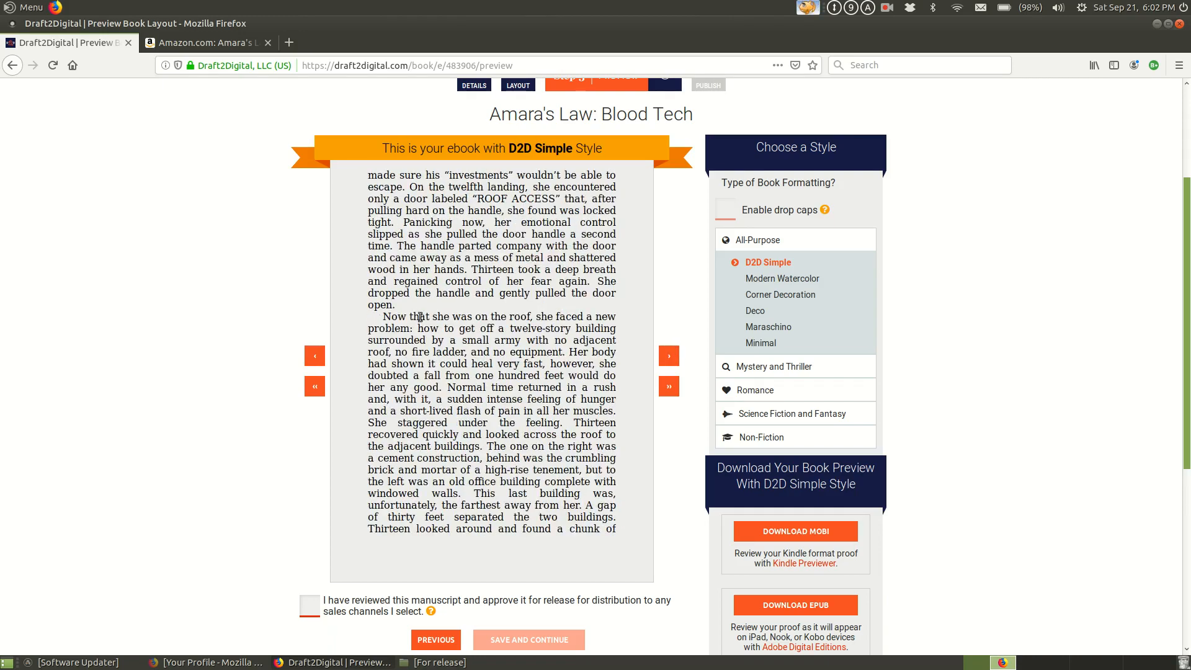
left_click(315, 356)
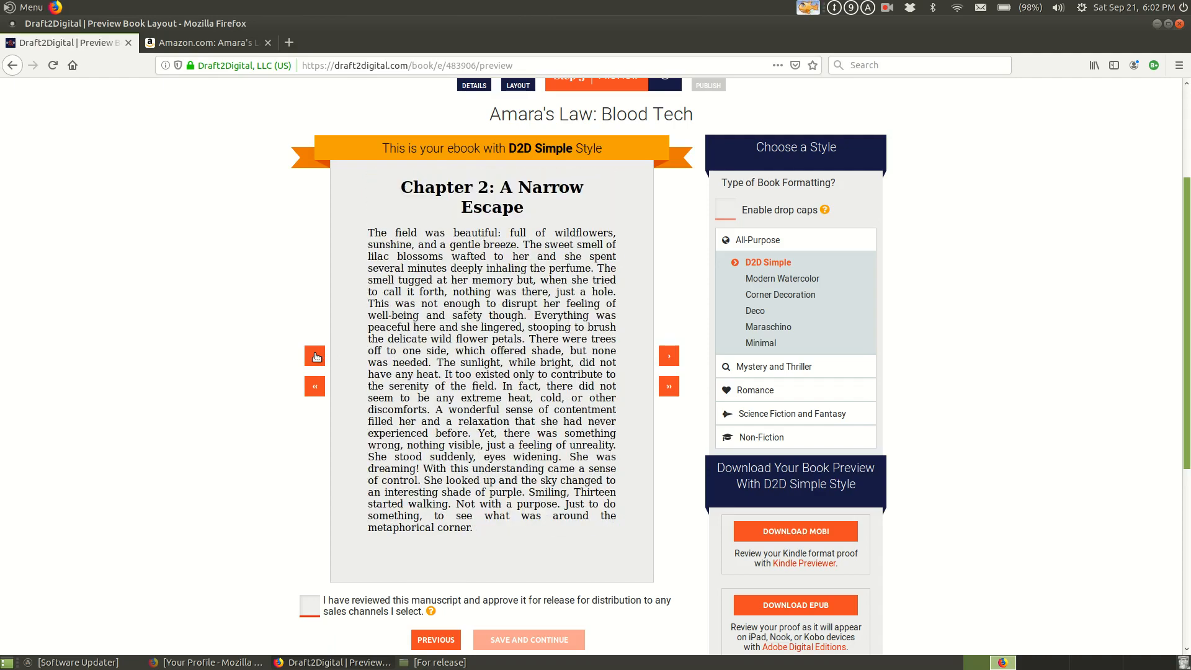
Step: Page through Chapter 2 in the preview and examine the opening page of Chapter 3: Tested
left_click(673, 360)
left_click(673, 360)
left_click(674, 360)
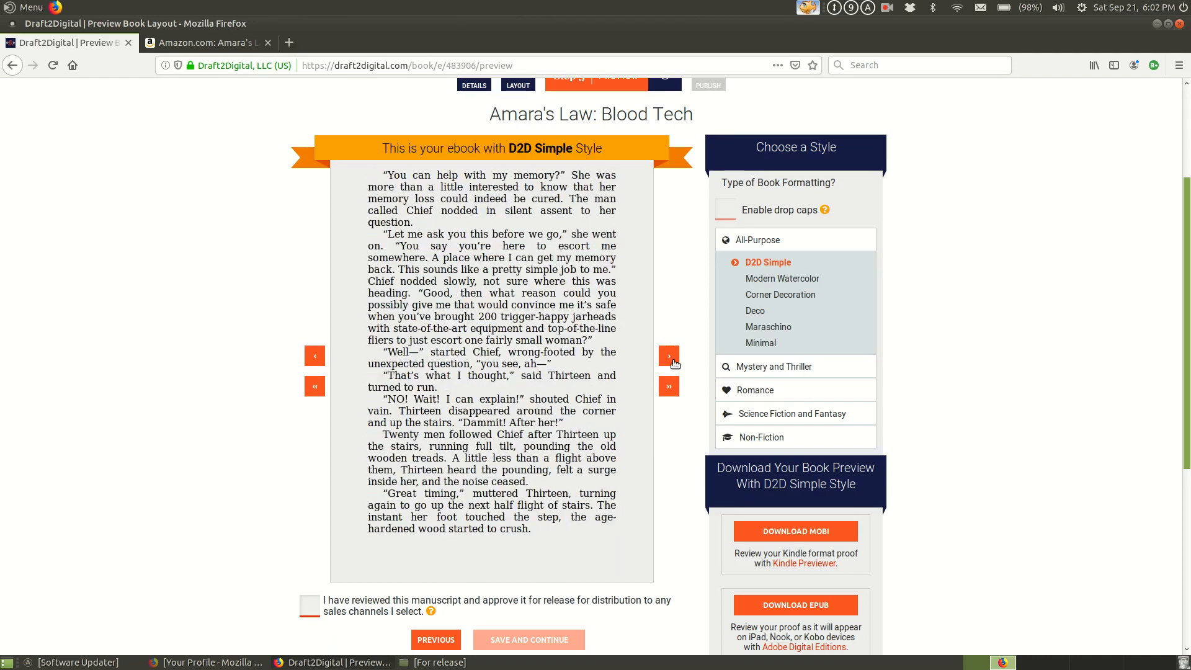
left_click(670, 357)
left_click(669, 358)
left_click(670, 357)
left_click(670, 358)
left_click(673, 360)
left_click(673, 360)
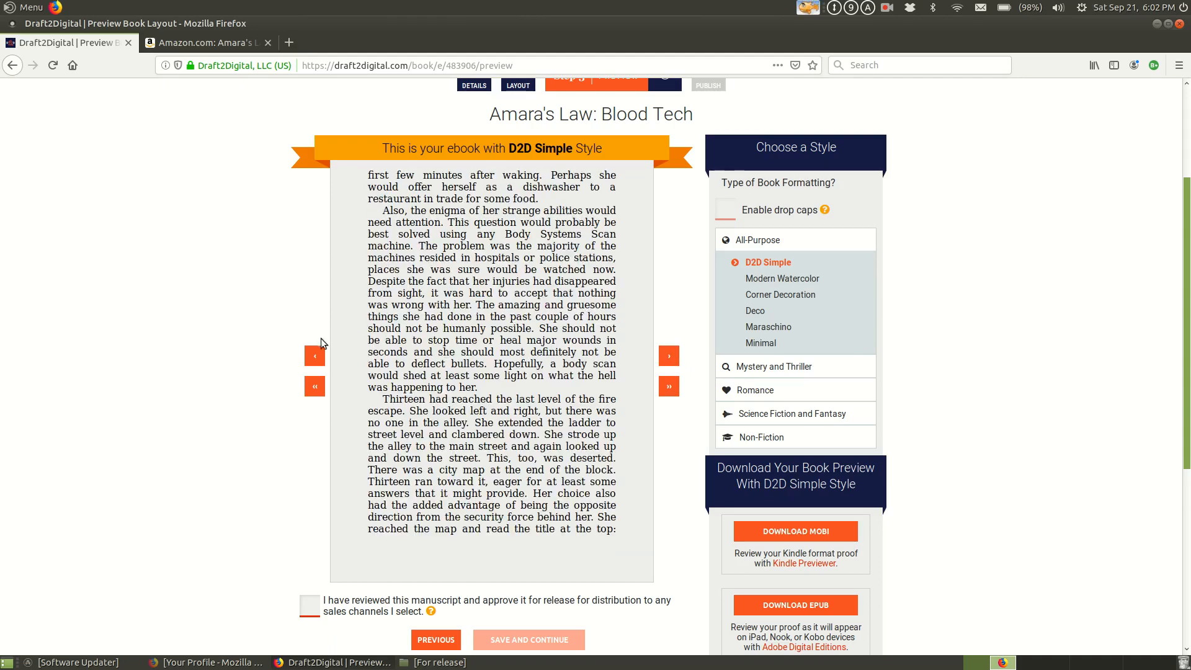
left_click(314, 357)
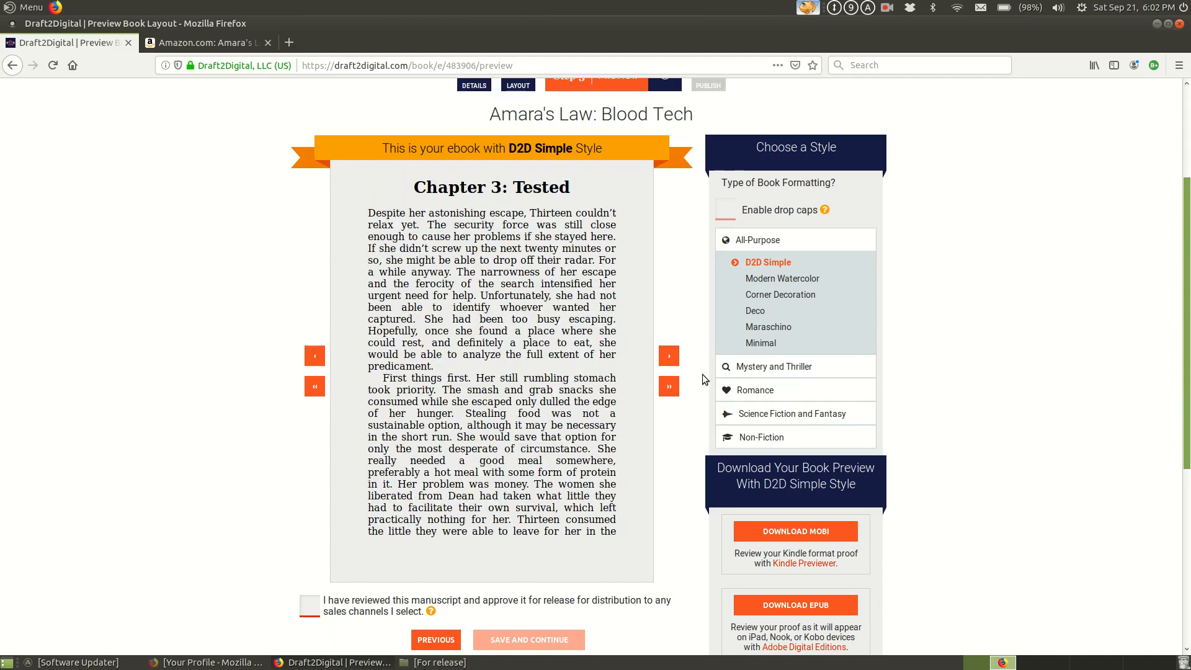
Step: Page through Chapter 3 in the preview to its last page and the opening of Chapter 4: Inside
left_click(677, 358)
left_click(676, 358)
left_click(677, 358)
left_click(677, 358)
left_click(677, 358)
left_click(676, 358)
left_click(676, 358)
left_click(676, 358)
left_click(677, 358)
left_click(676, 358)
left_click(677, 358)
left_click(676, 358)
left_click(677, 358)
left_click(676, 358)
left_click(676, 358)
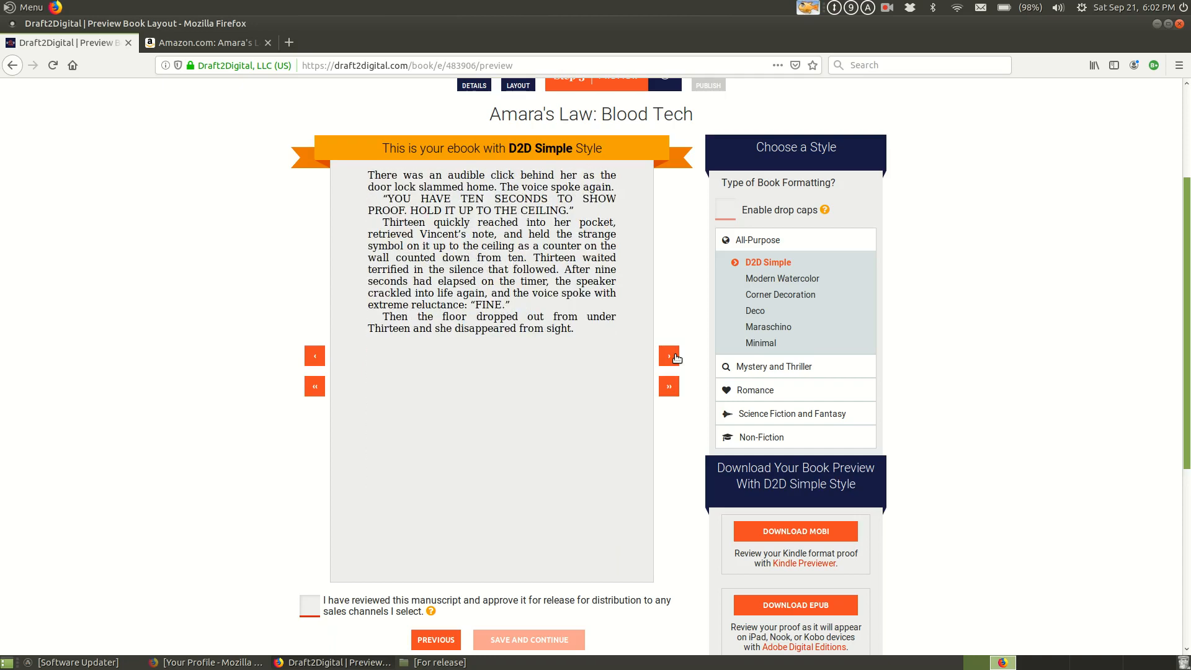
left_click(676, 358)
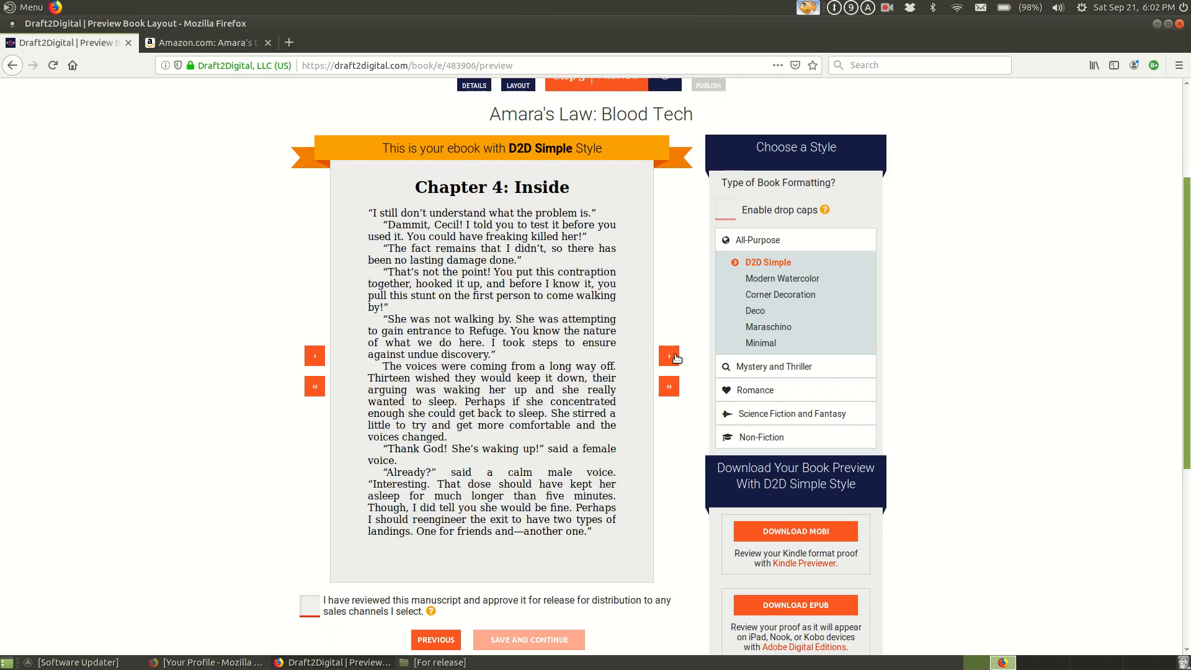
Step: Skip through the preview by chapter and examine the opening pages of Chapters 5 through 7
left_click(673, 390)
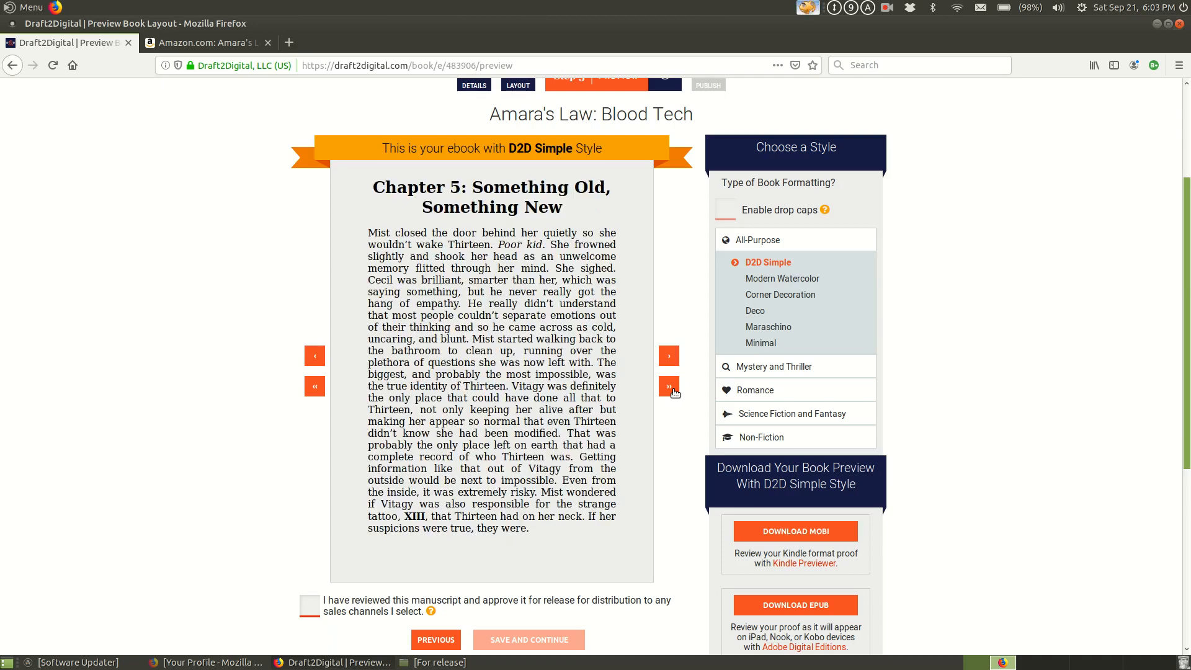
left_click(316, 388)
left_click(672, 391)
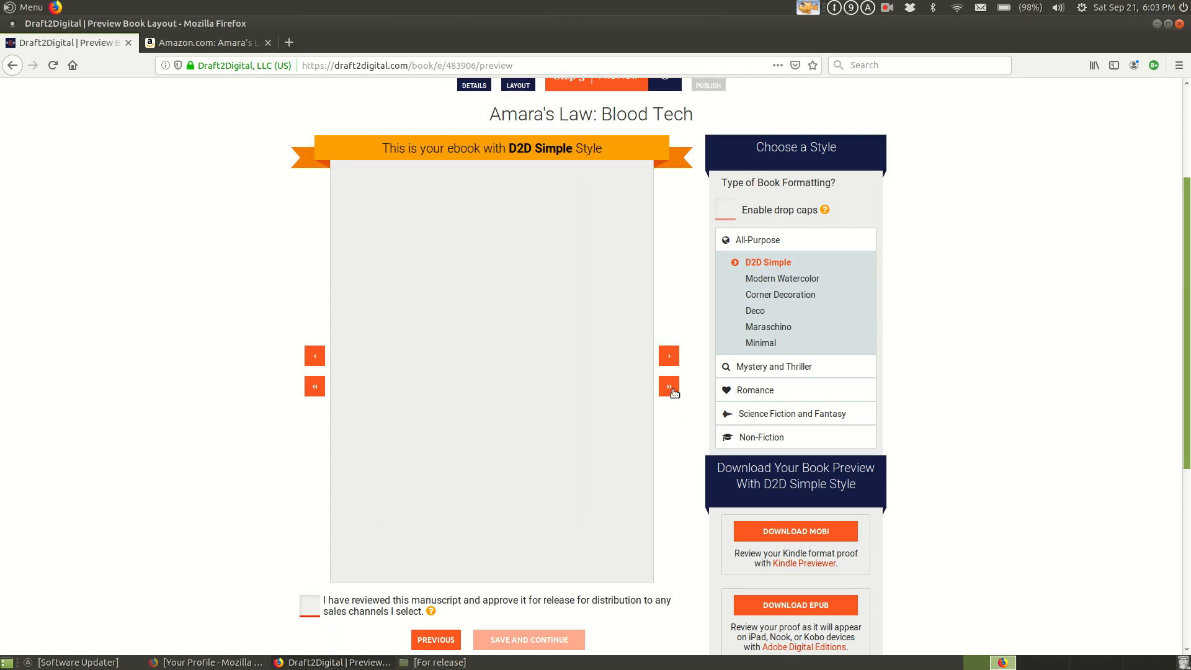
left_click(669, 388)
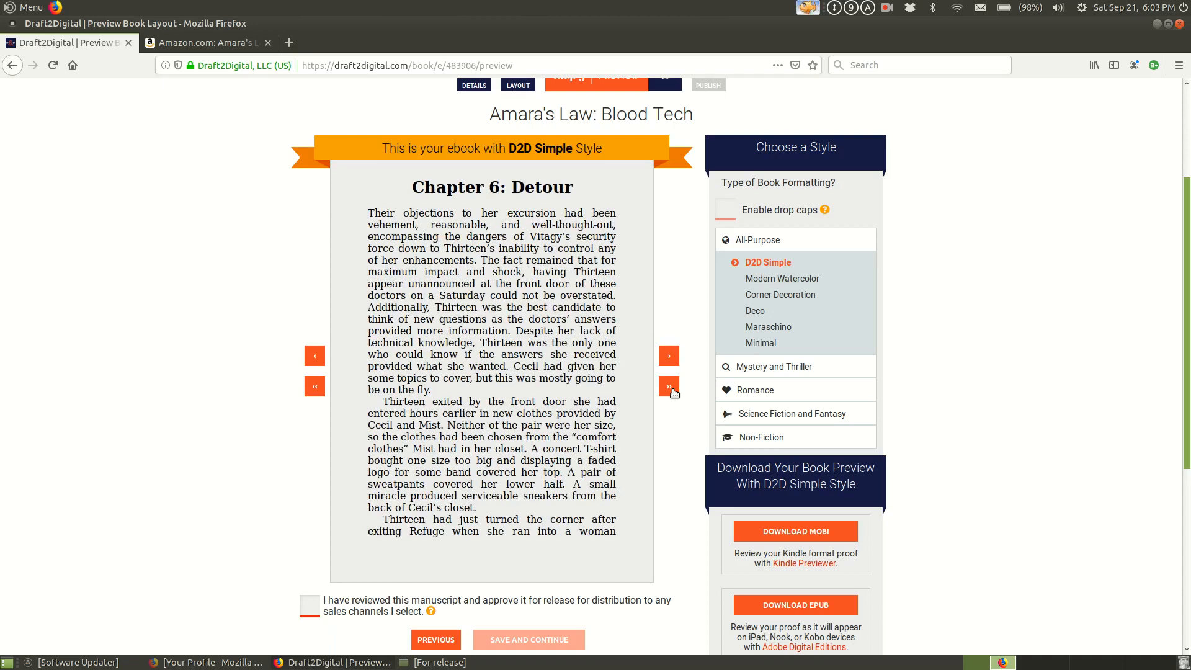
left_click(670, 388)
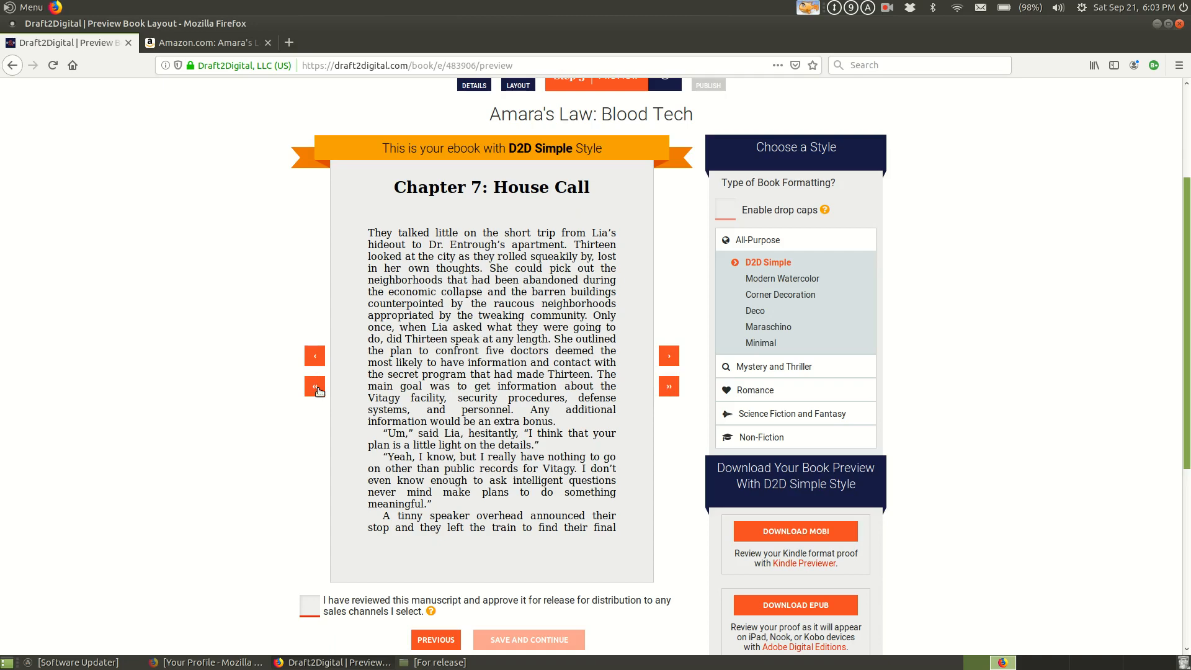
Step: Compare the opening layout of Chapter 7: House Call with that of the preceding chapters in the preview
left_click(316, 388)
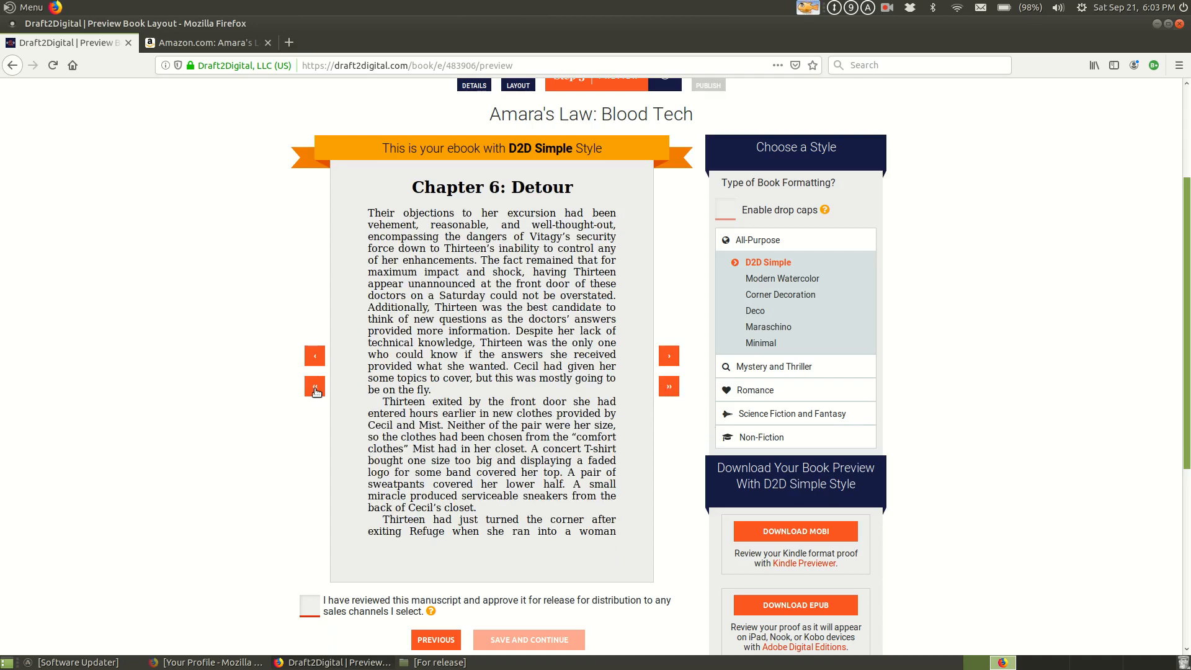
left_click(315, 389)
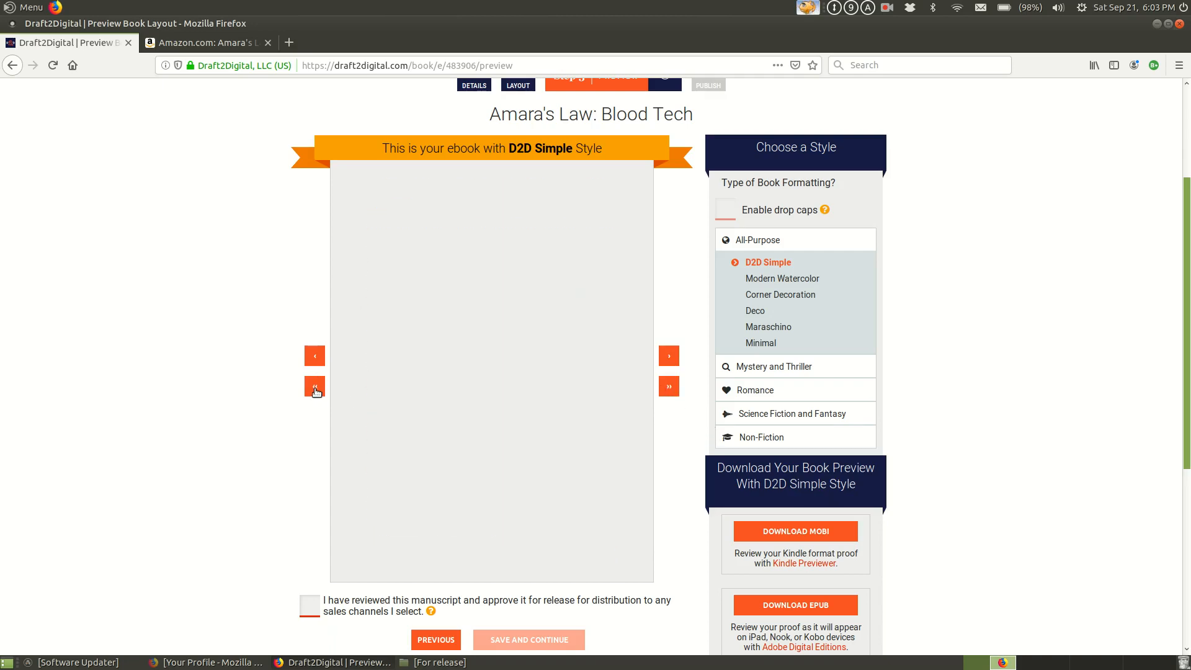
left_click(674, 395)
left_click(674, 393)
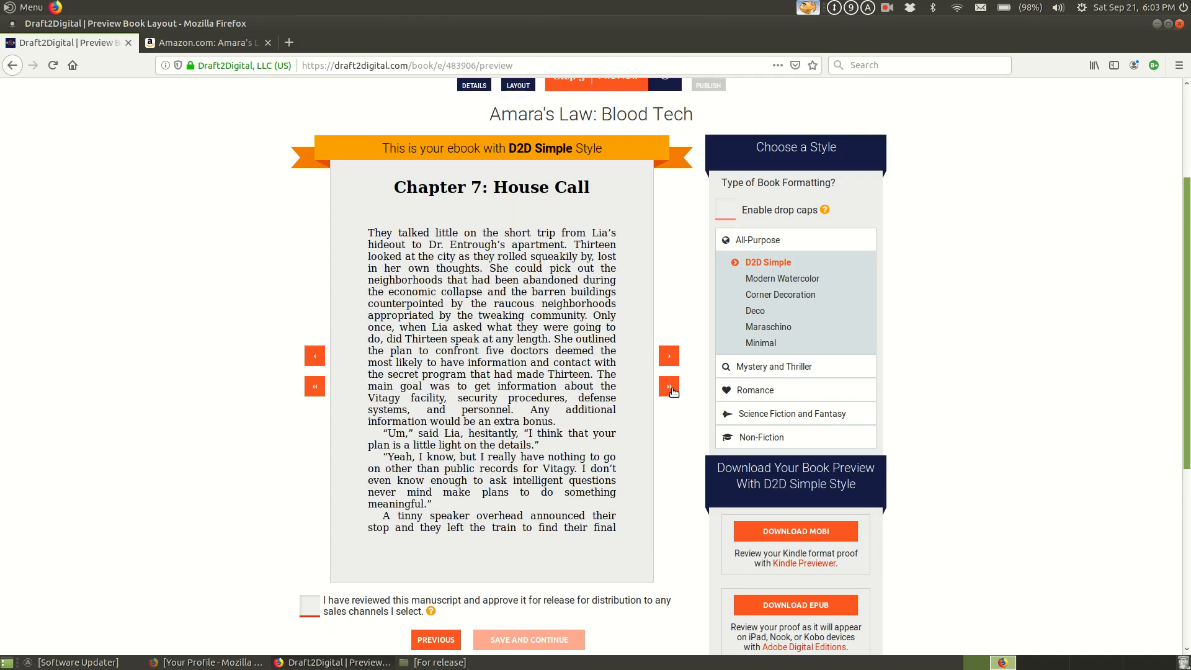
Step: Skip through the preview by chapter and examine the opening pages of Chapter 8 through Chapter 18: Shadow and Flame
left_click(674, 392)
left_click(673, 392)
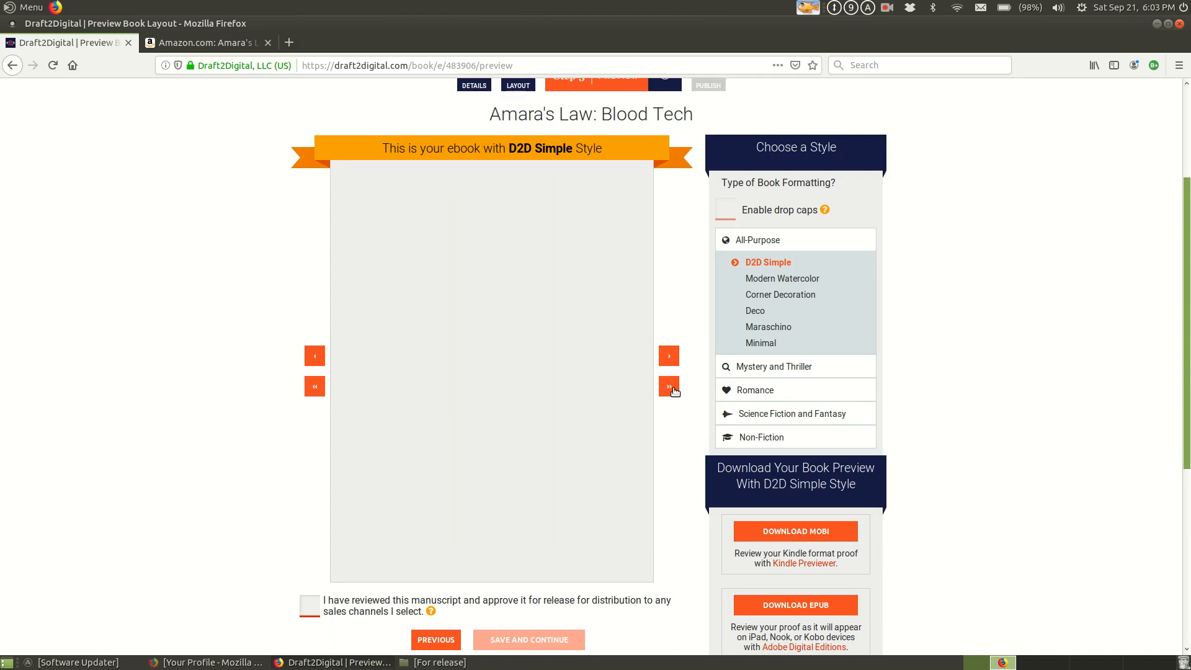
left_click(673, 392)
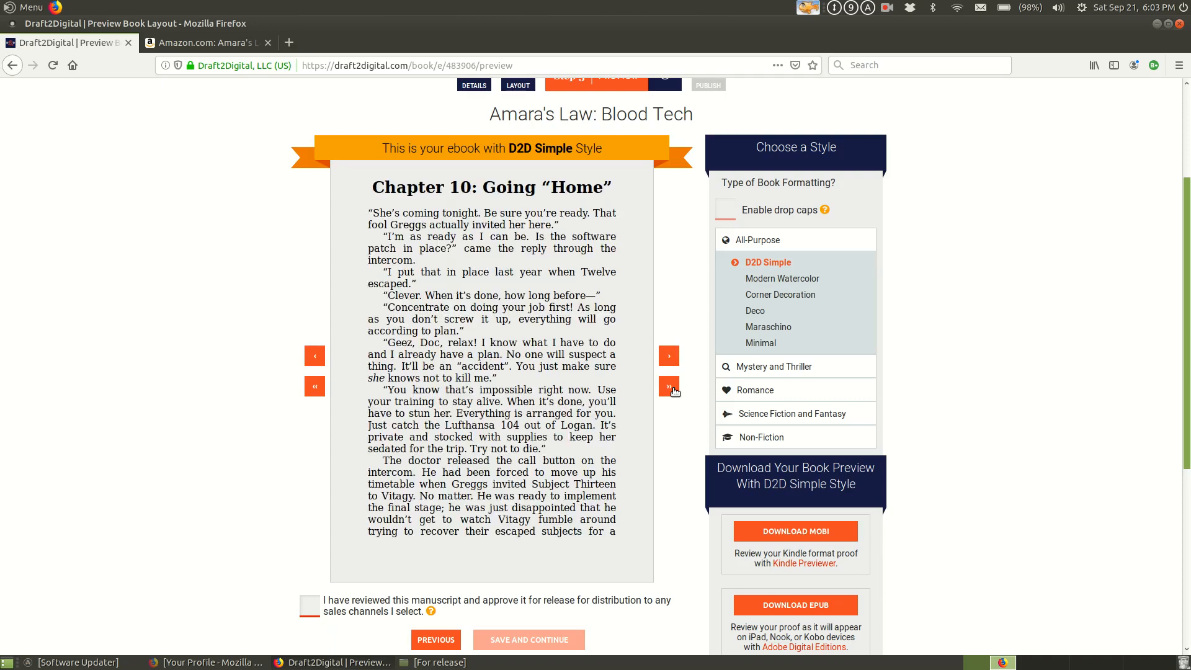
left_click(674, 392)
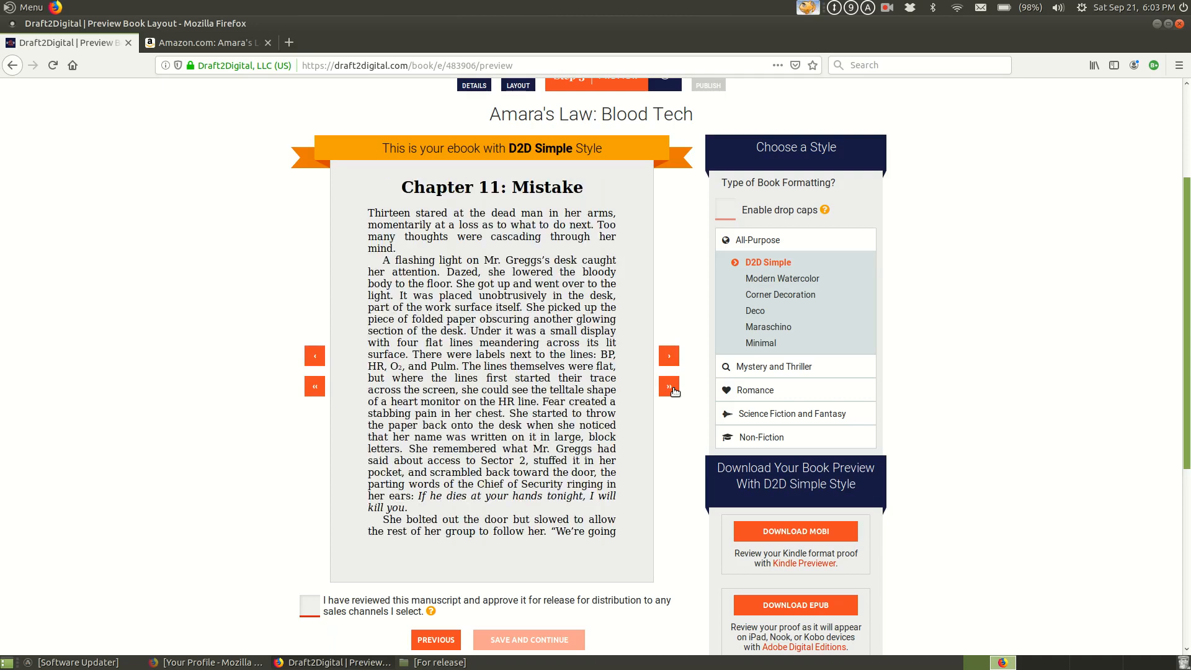
left_click(673, 391)
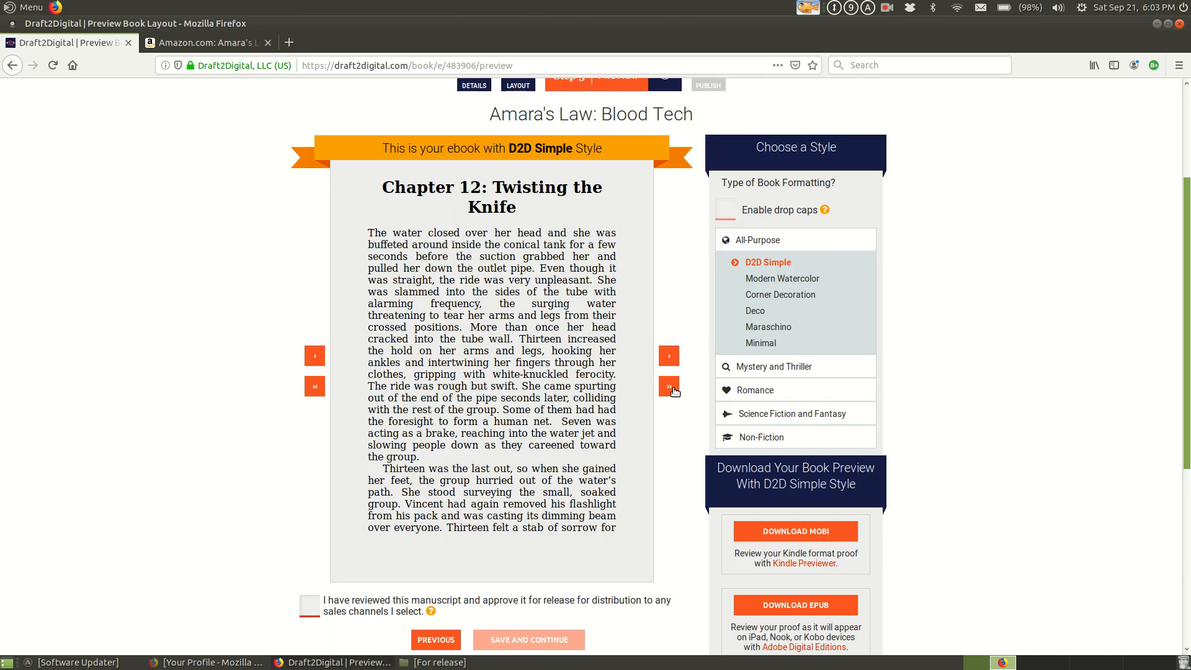
left_click(674, 391)
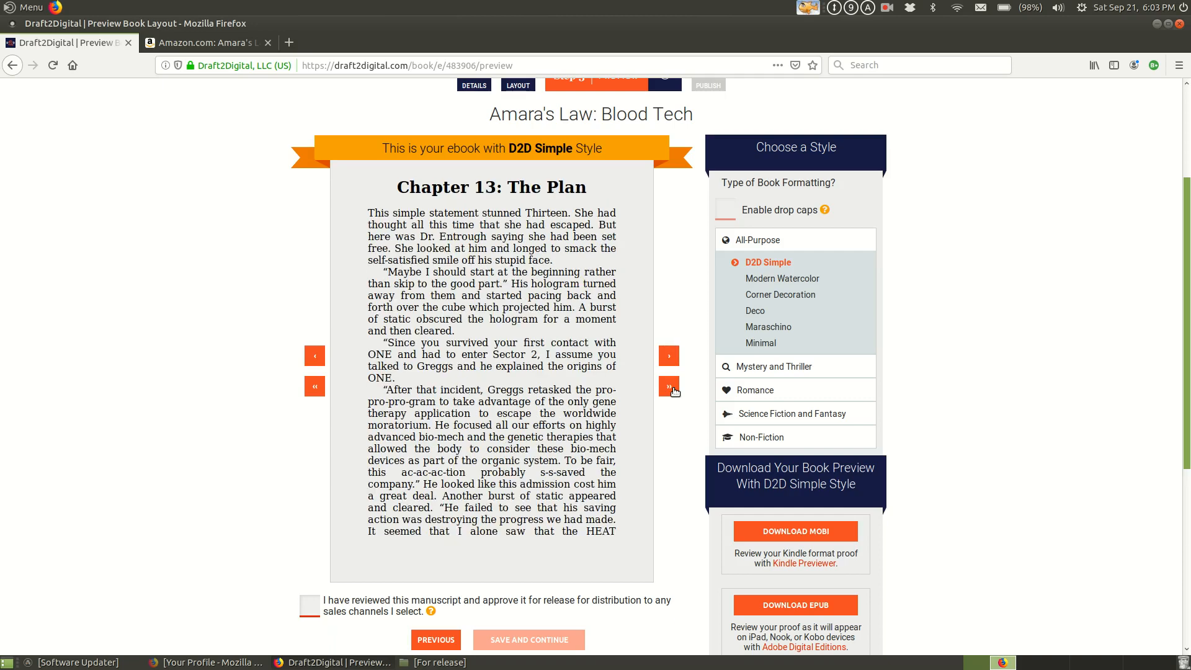
left_click(673, 392)
left_click(673, 391)
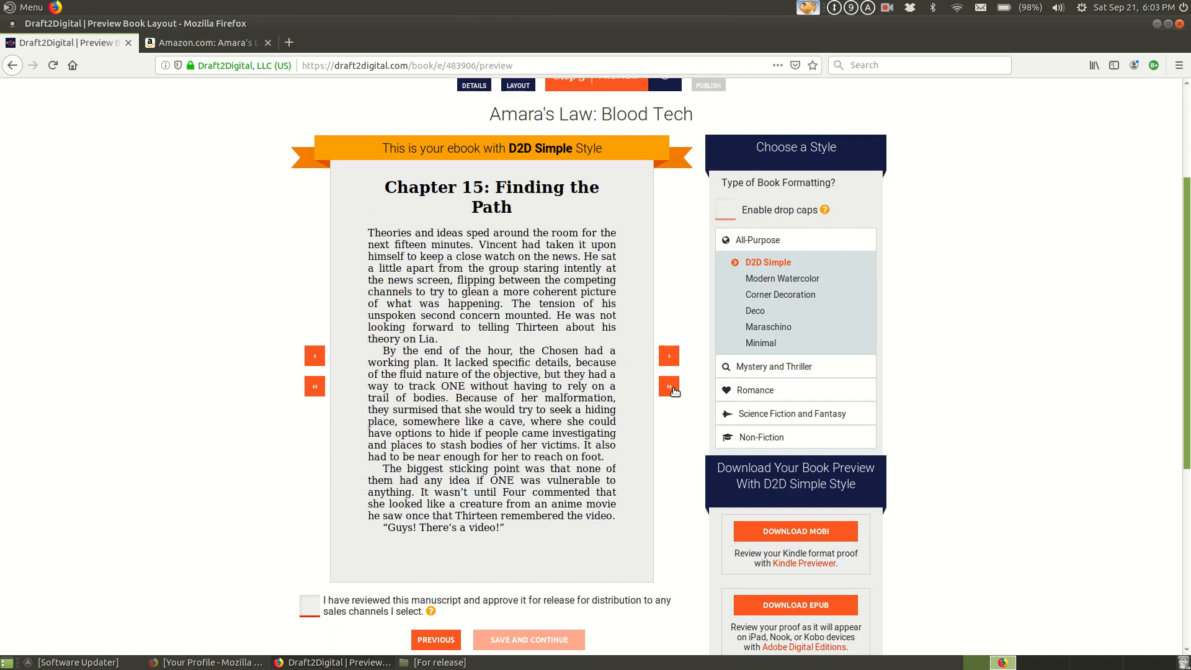
left_click(673, 392)
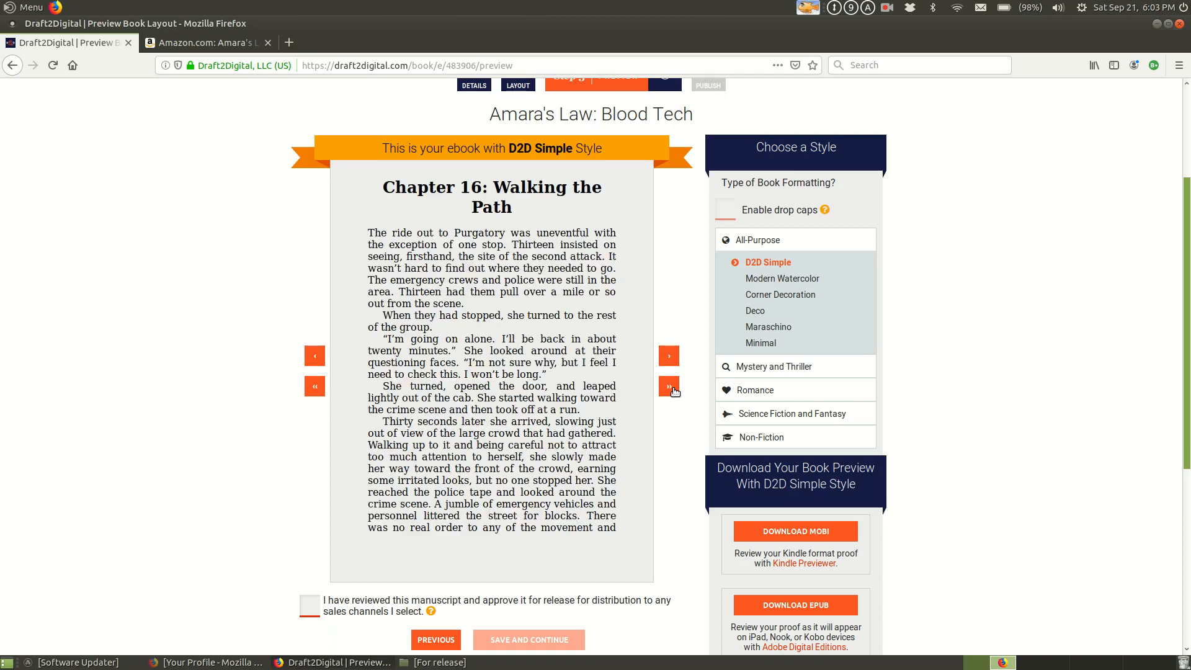
left_click(673, 391)
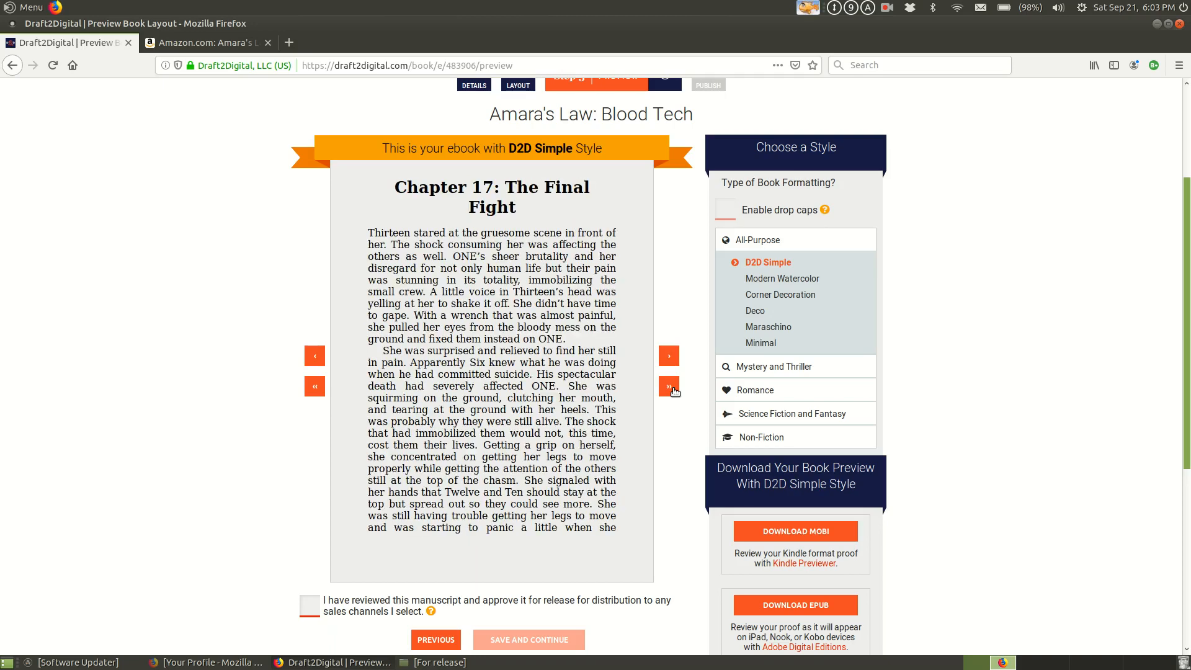
left_click(673, 389)
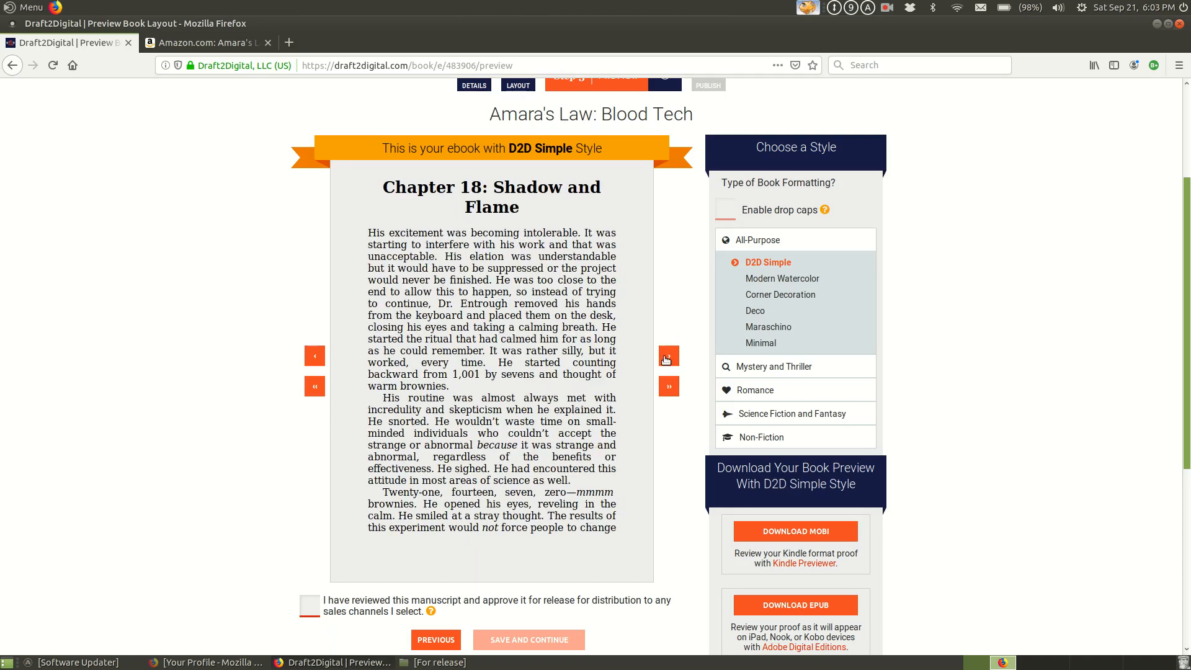
Step: Page through Chapter 18: Shadow and Flame in the preview to the end of the chapter
left_click(666, 359)
left_click(666, 359)
left_click(666, 358)
left_click(667, 358)
left_click(667, 358)
left_click(666, 359)
left_click(667, 359)
left_click(666, 359)
left_click(666, 358)
left_click(667, 358)
left_click(666, 358)
left_click(667, 359)
left_click(667, 358)
left_click(667, 358)
left_click(667, 359)
left_click(666, 359)
left_click(666, 358)
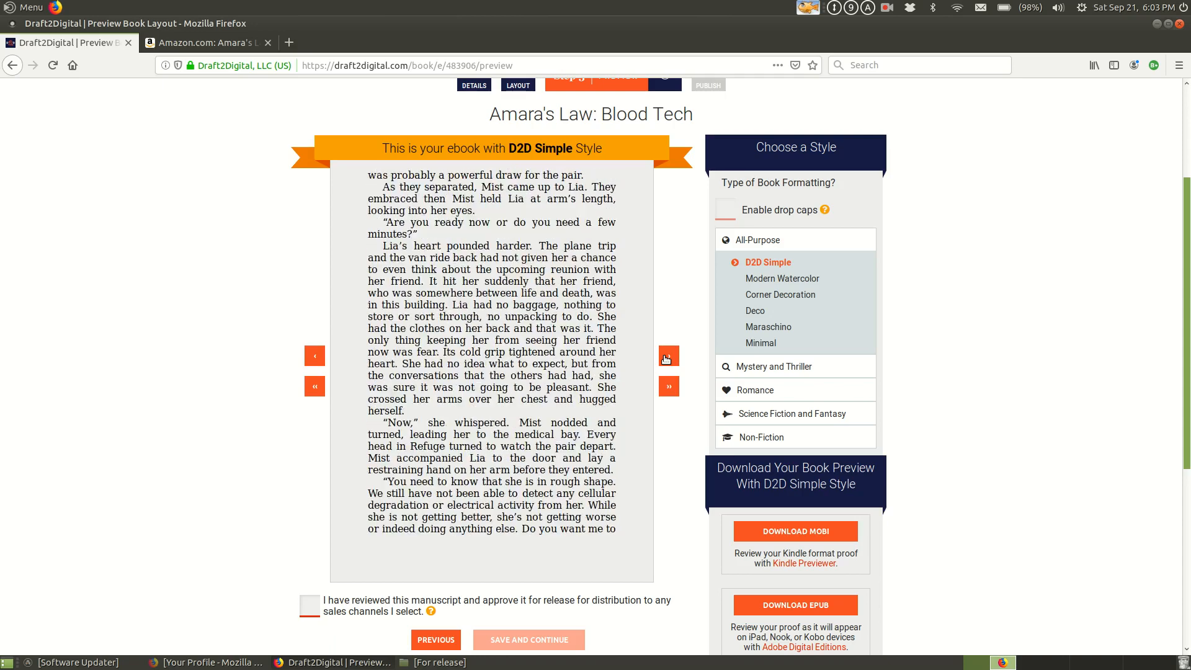
left_click(667, 358)
left_click(667, 358)
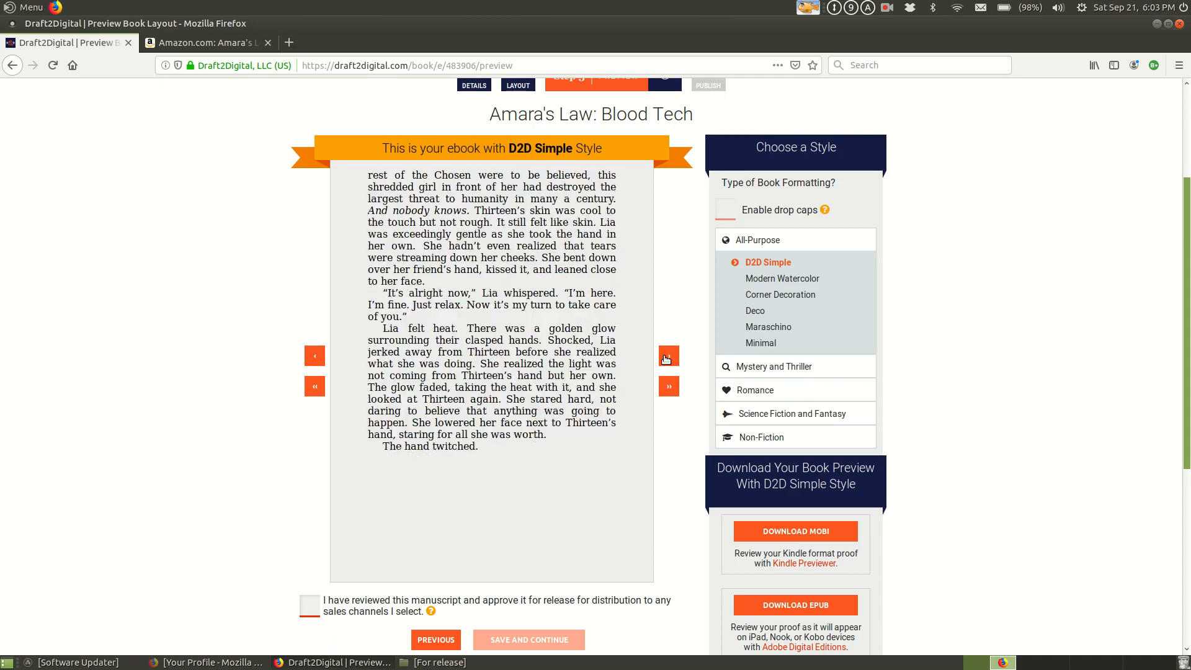
left_click(666, 359)
Step: Recheck the final pages of Chapter 18, and examine the closing thank-you page and the opening of the Bonus chapter
left_click(313, 357)
left_click(312, 358)
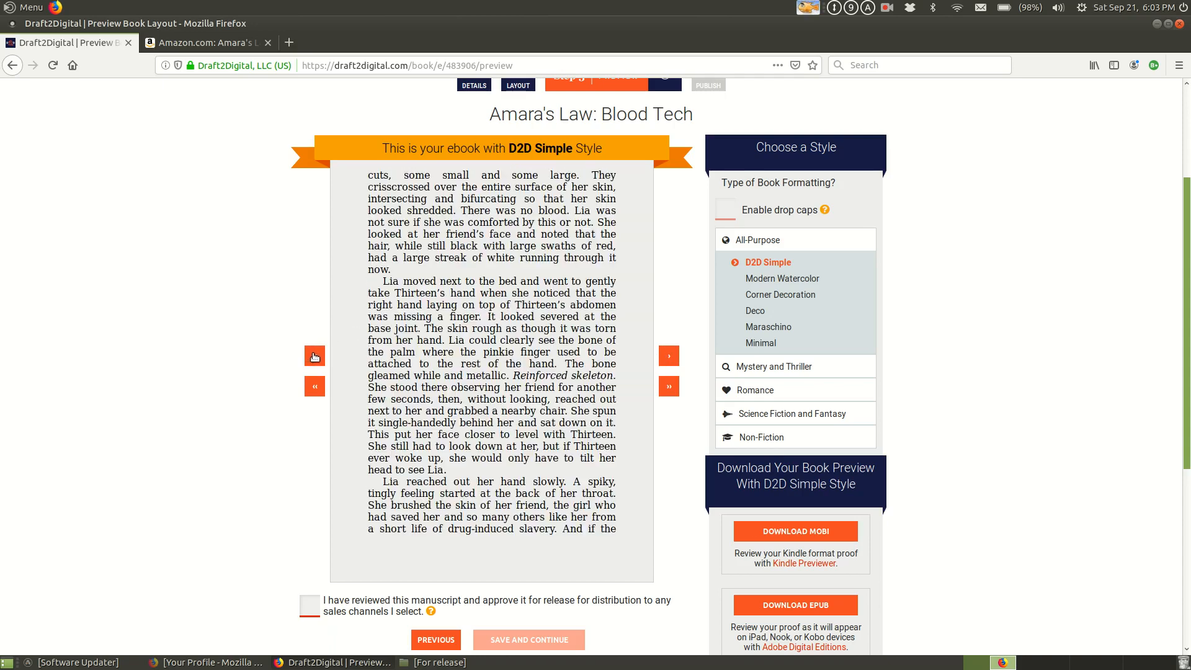
left_click(670, 357)
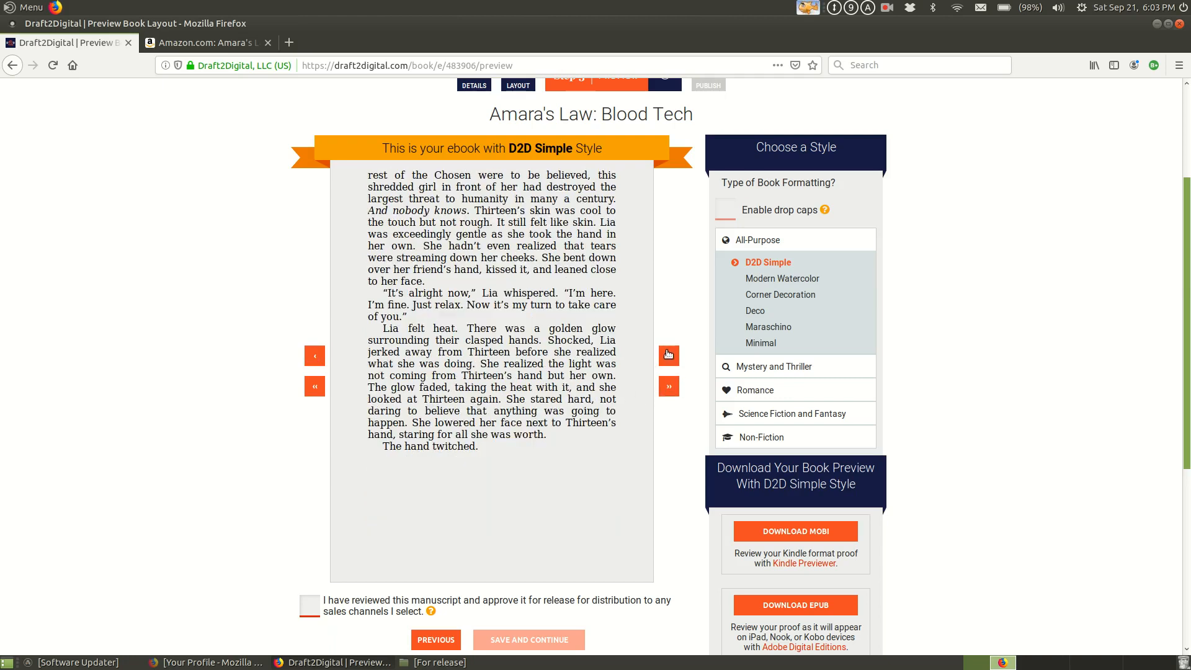
left_click(669, 356)
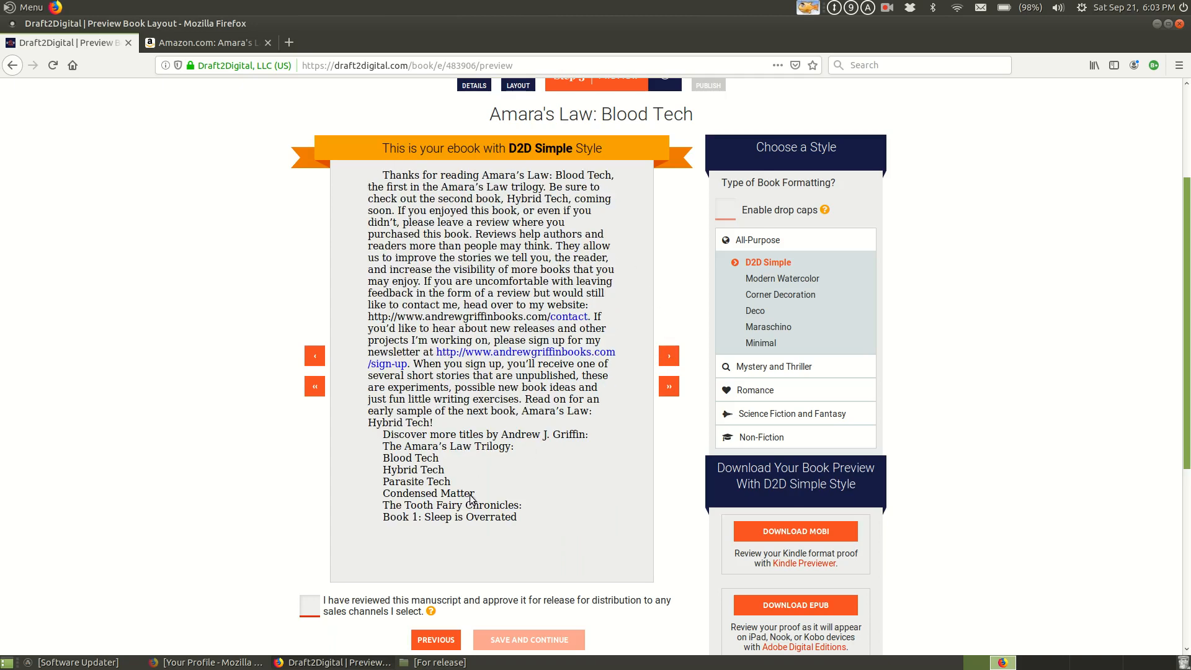
left_click(671, 356)
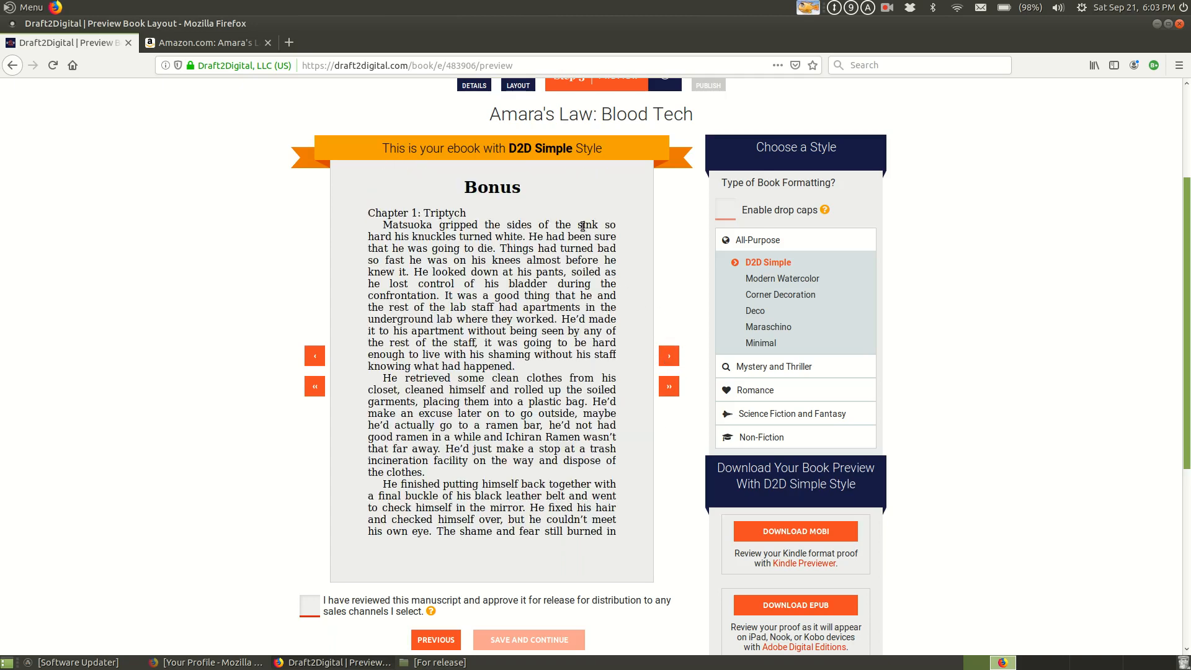
Step: Page through the Bonus chapter in the preview and examine its text formatting
left_click(669, 358)
left_click(670, 358)
left_click(669, 358)
left_click(670, 357)
left_click(669, 358)
left_click(669, 357)
left_click(670, 358)
left_click(670, 358)
left_click(671, 356)
left_click(670, 355)
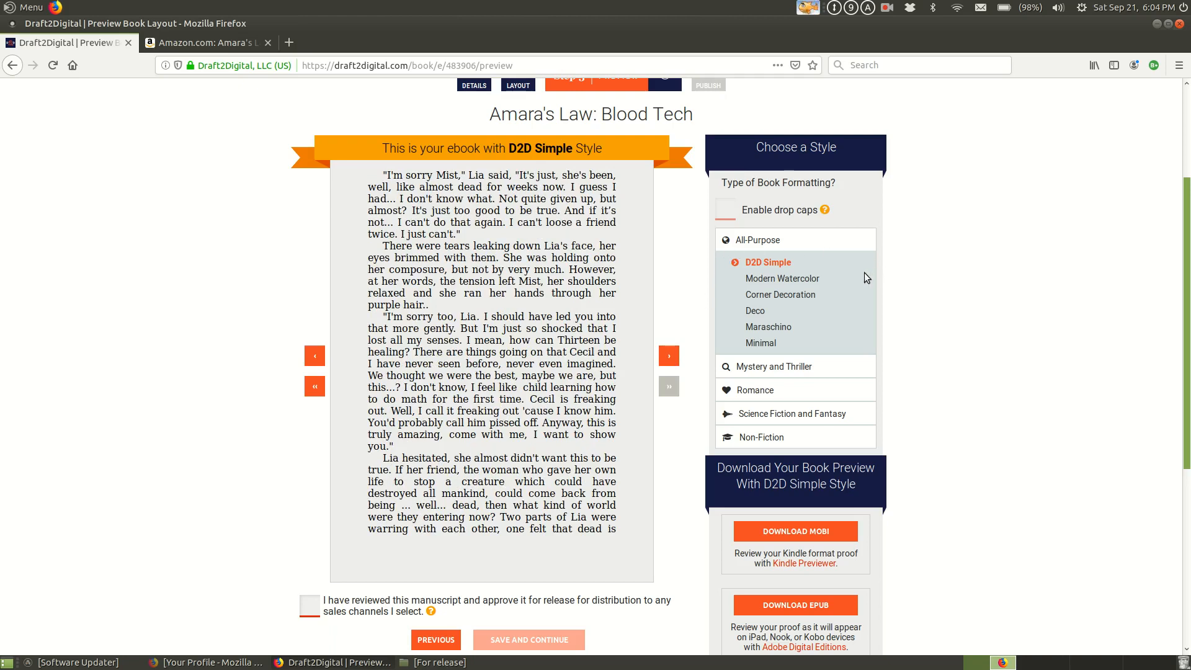
Step: Compare the Bonus chapter's scene breaks across the All-Purpose styles from D2D Simple to Minimal, including earlier pages in Minimal
scroll(883, 269, "down", 1)
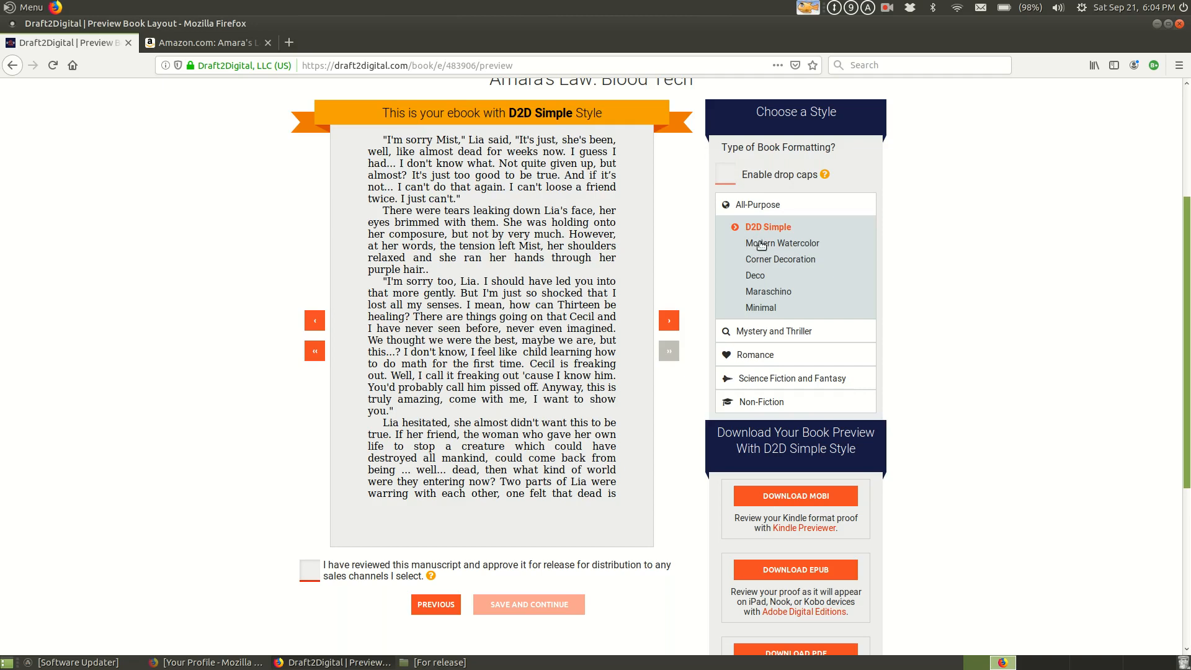
scroll(753, 202, "up", 2)
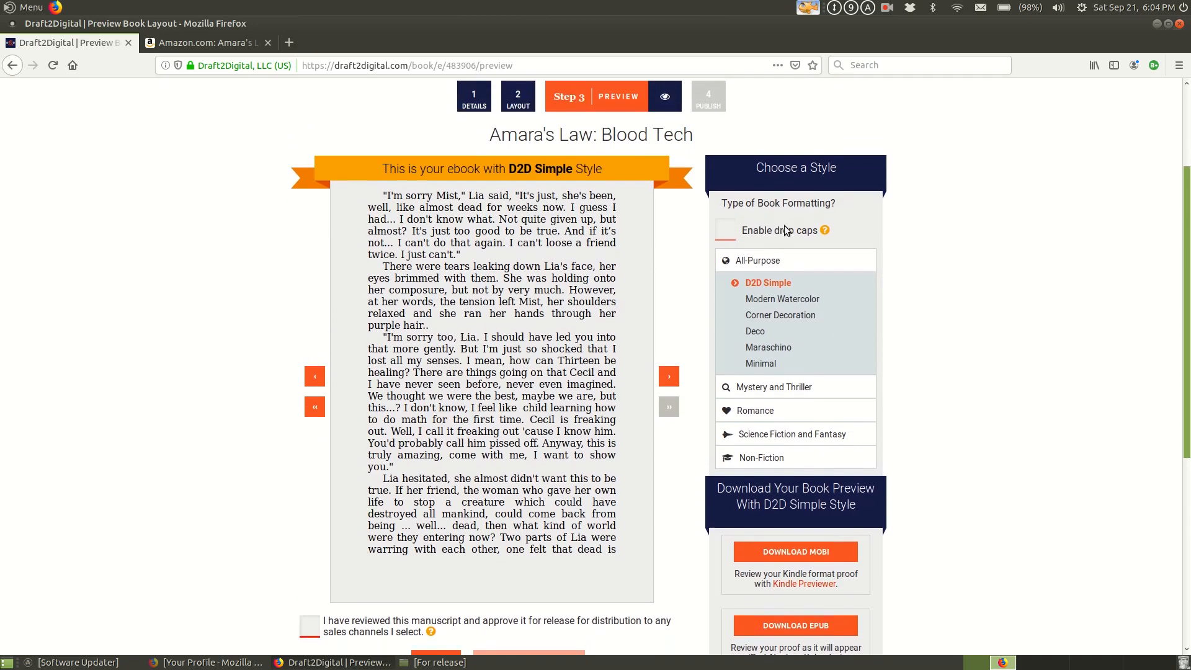
scroll(770, 279, "down", 1)
left_click(770, 281)
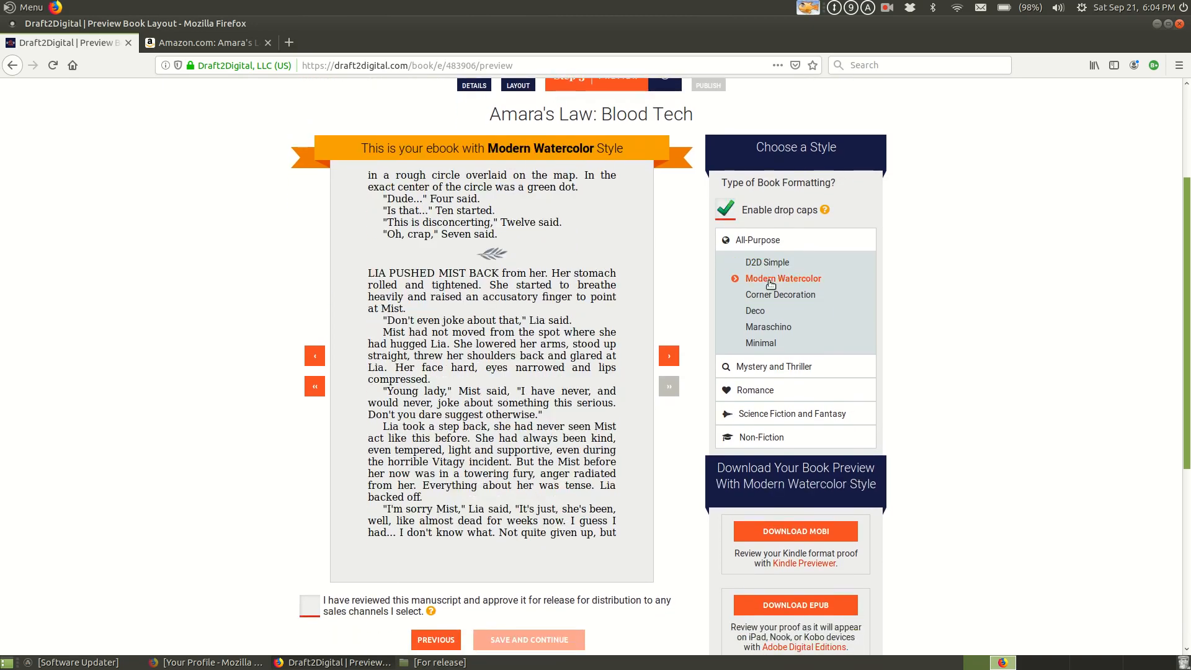
left_click(759, 264)
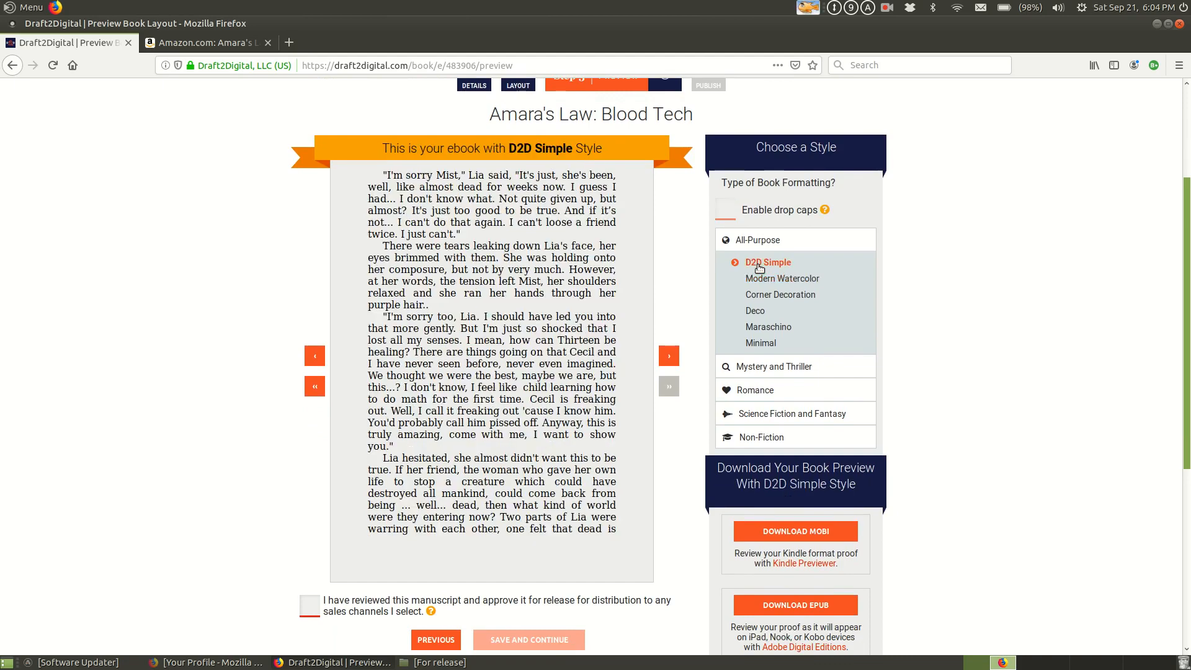
left_click(755, 280)
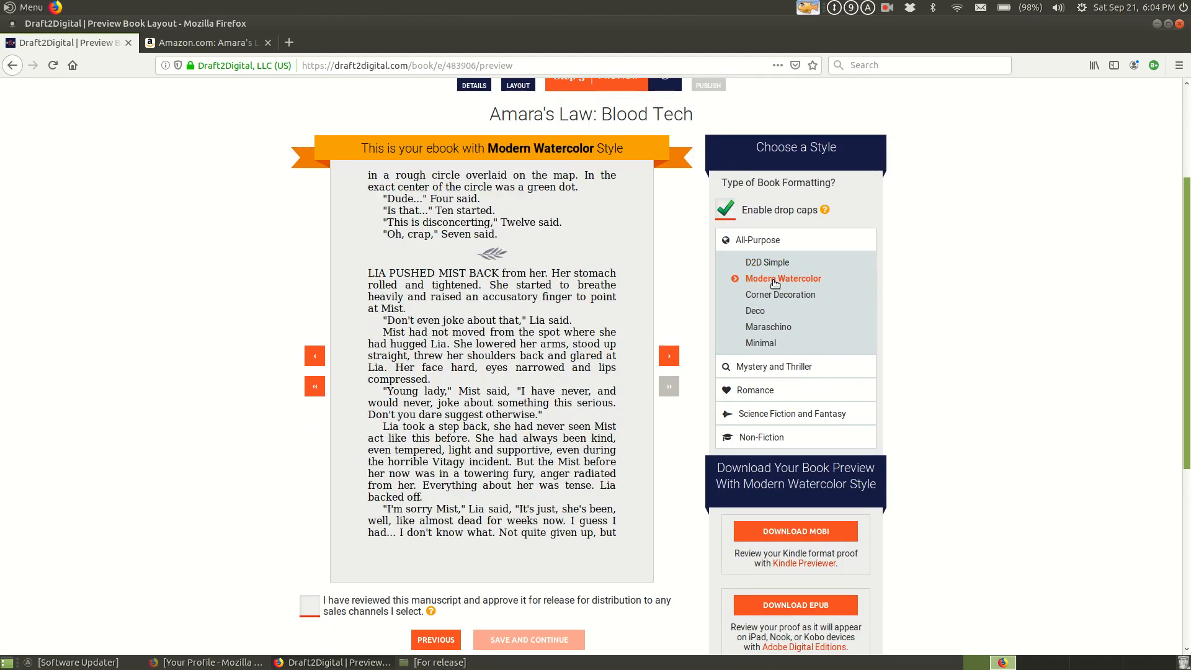
left_click(773, 299)
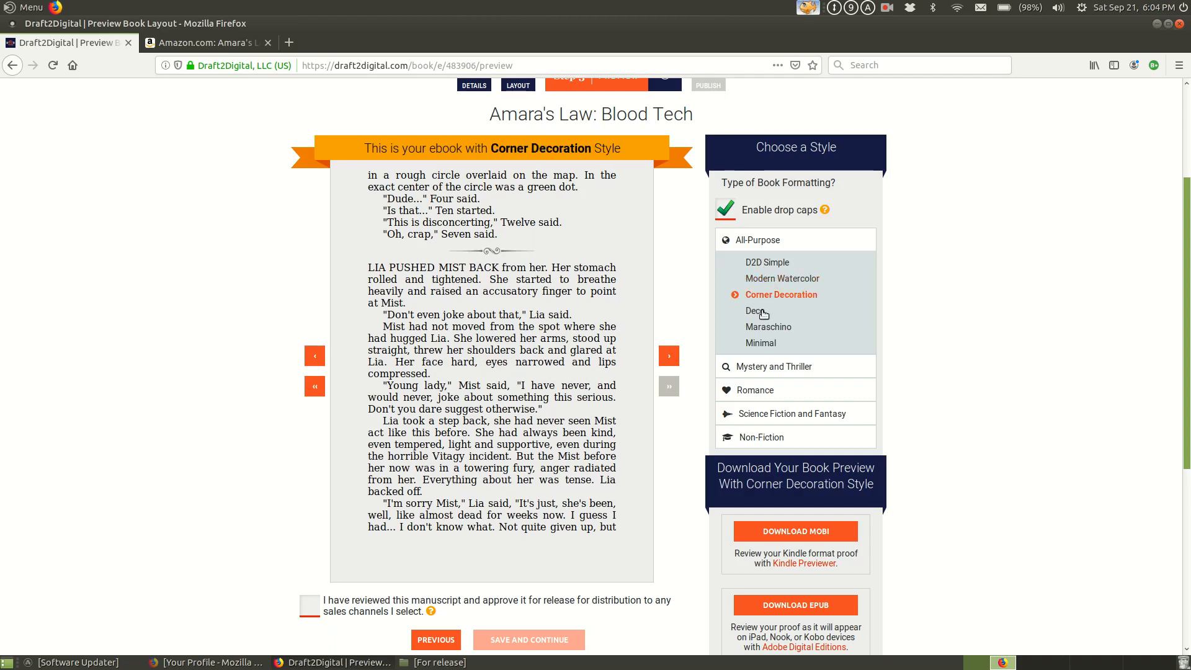
left_click(763, 313)
left_click(769, 327)
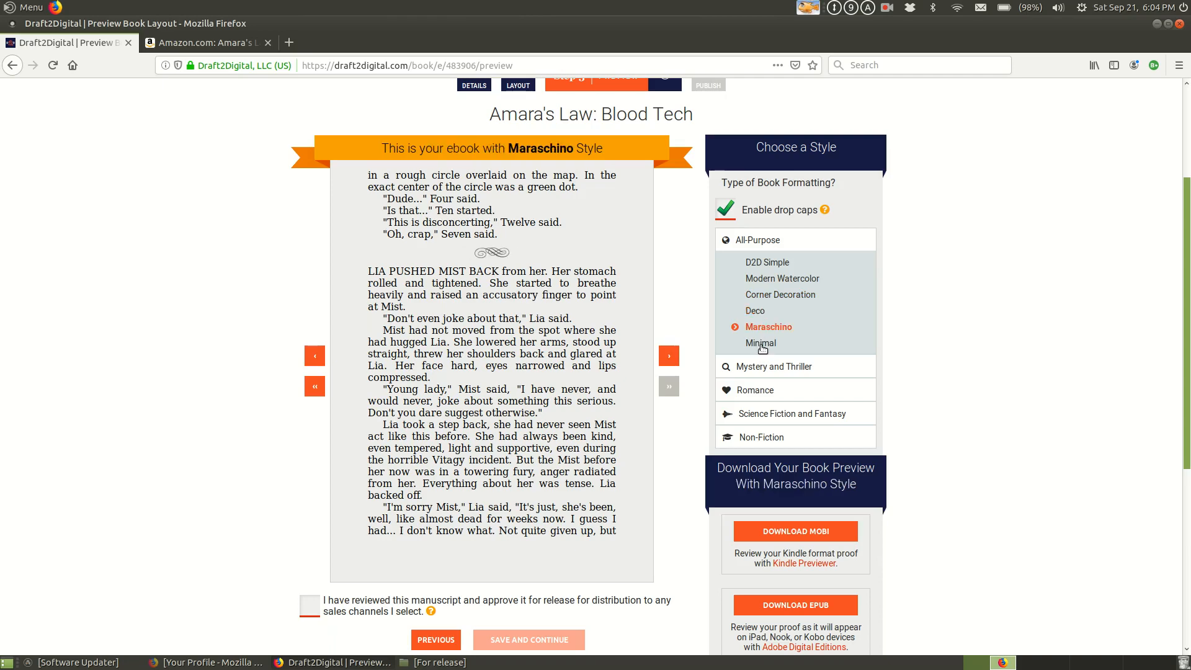
left_click(763, 345)
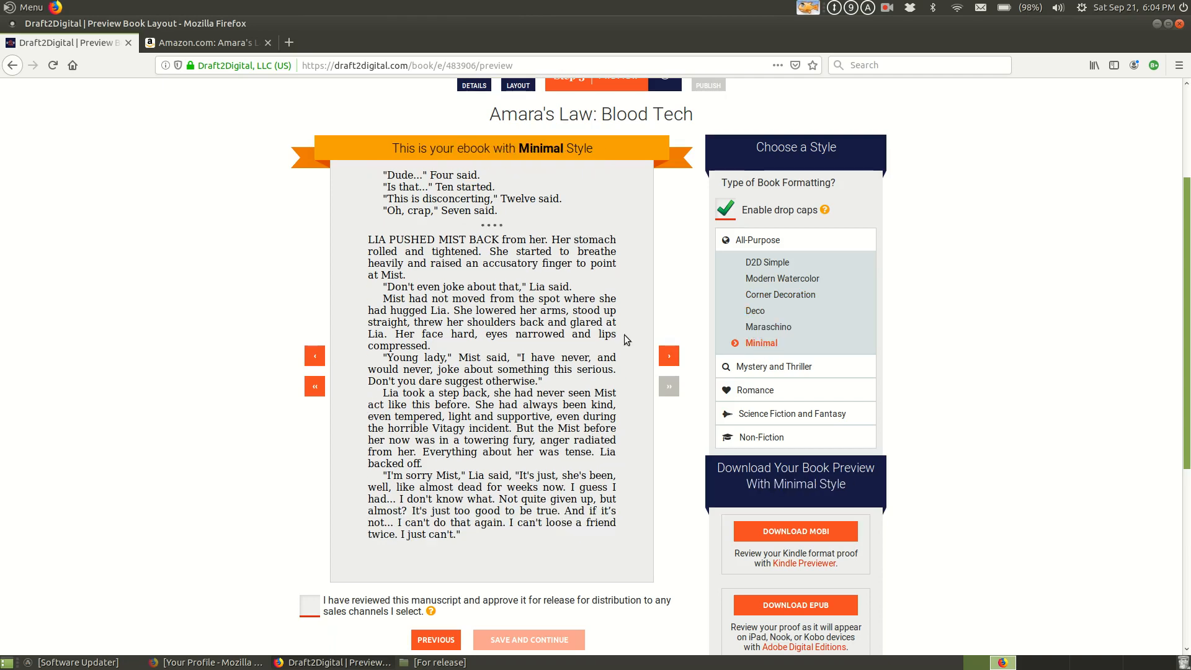
left_click(317, 355)
left_click(316, 355)
left_click(316, 355)
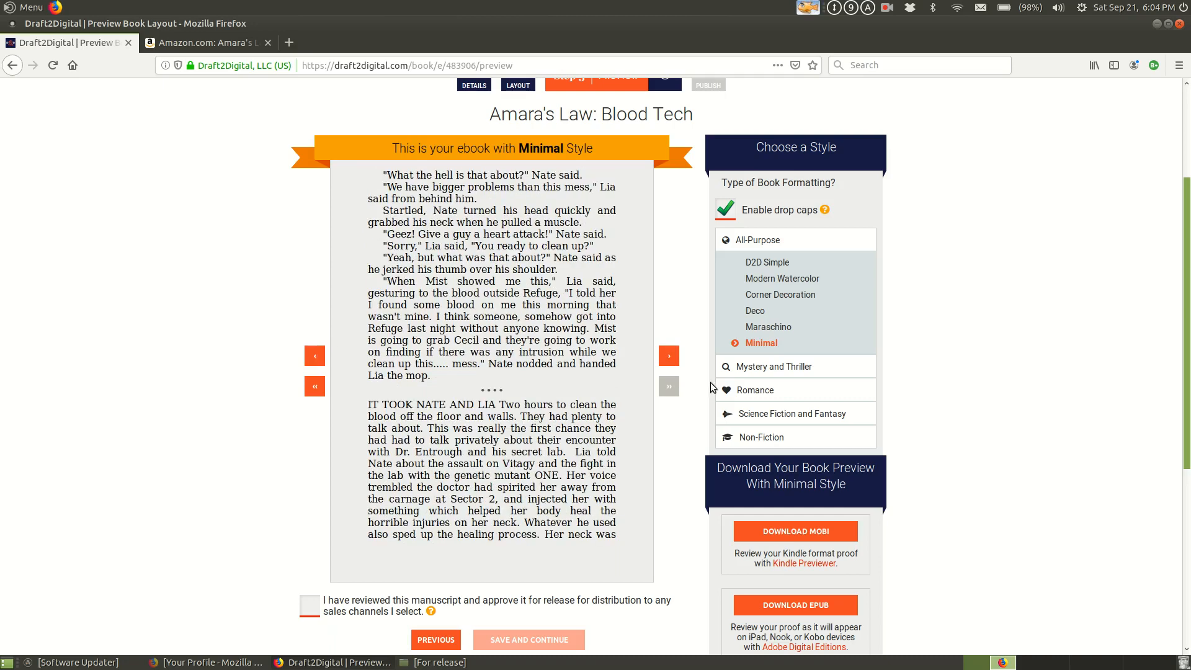
Step: Preview the book in the Maraschino style and page back to the opening of the Bonus chapter
left_click(765, 330)
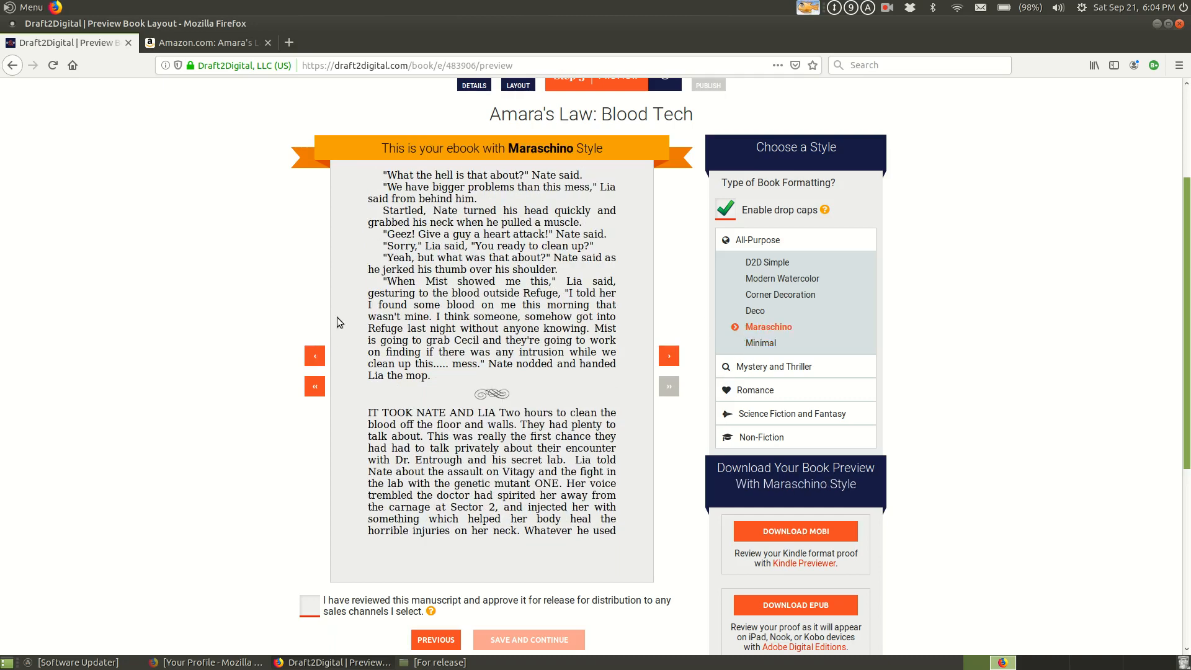
left_click(312, 357)
left_click(313, 357)
left_click(312, 357)
left_click(312, 357)
left_click(312, 357)
left_click(312, 357)
left_click(312, 356)
left_click(312, 357)
left_click(312, 357)
left_click(312, 357)
left_click(312, 356)
left_click(312, 357)
left_click(312, 356)
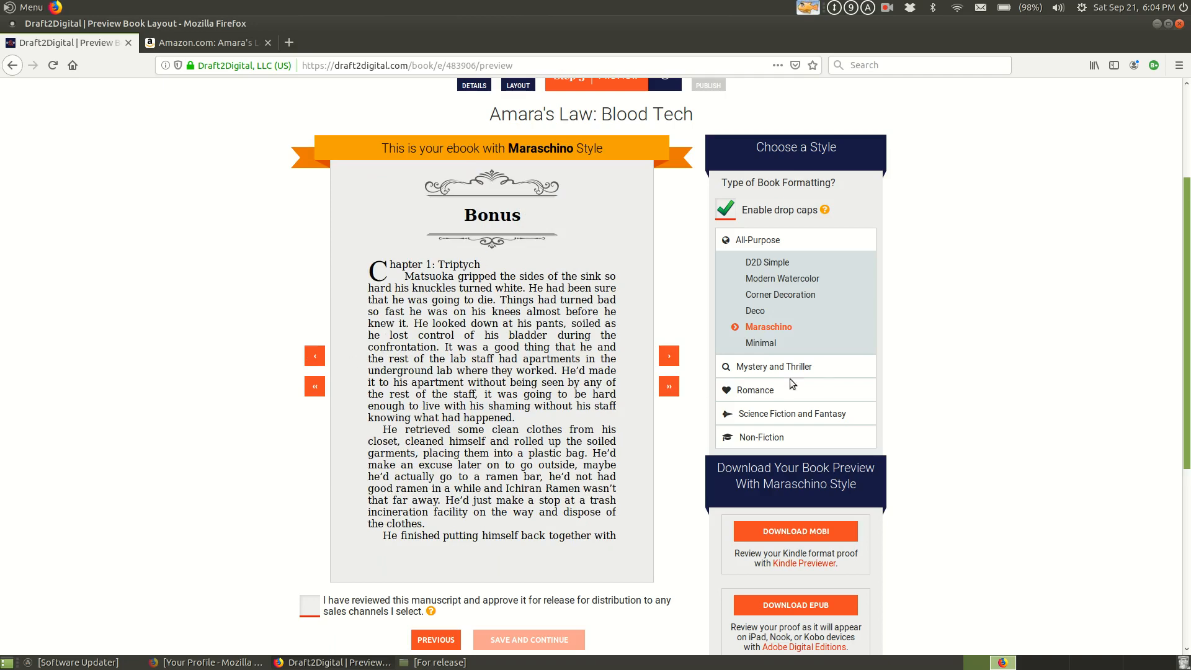
Step: Compare the Bonus chapter heading in the D2D Simple, Modern Watercolor, Corner Decoration, Deco, Maraschino and Minimal styles
left_click(770, 265)
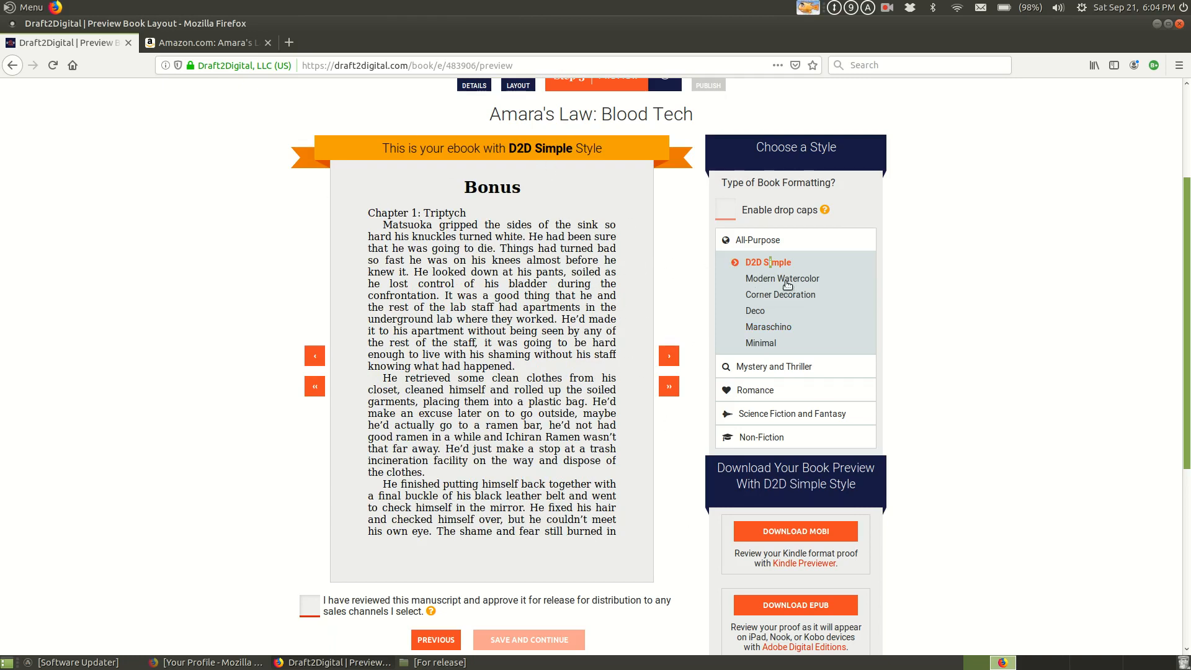
left_click(783, 279)
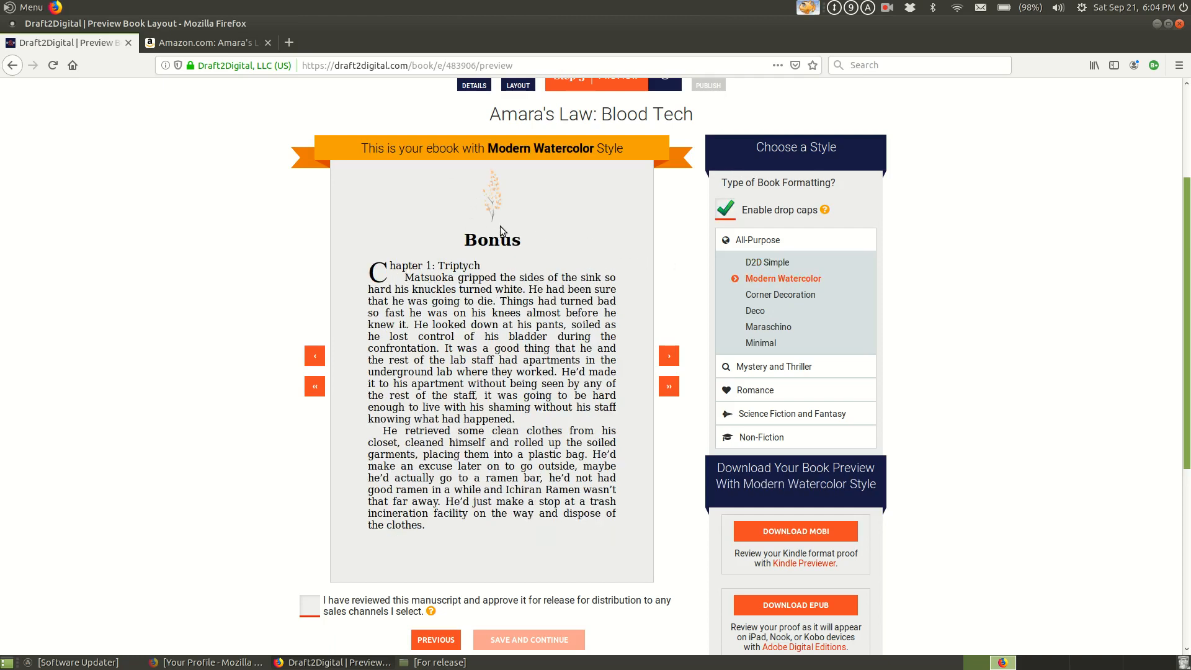
left_click(777, 297)
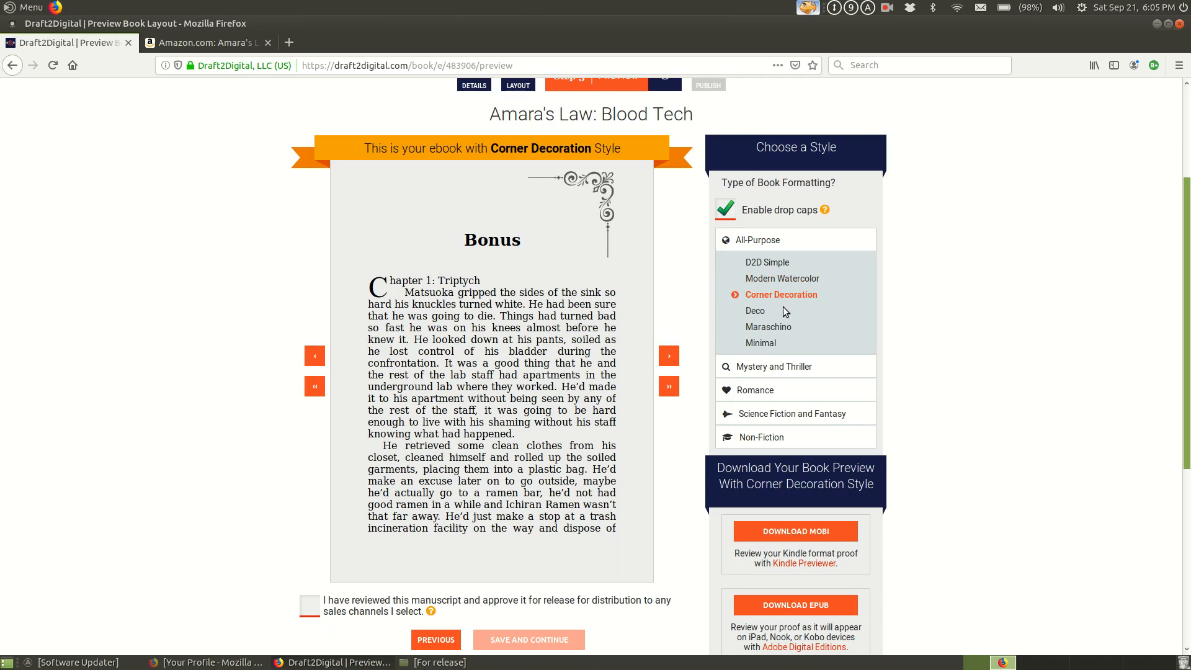
left_click(761, 311)
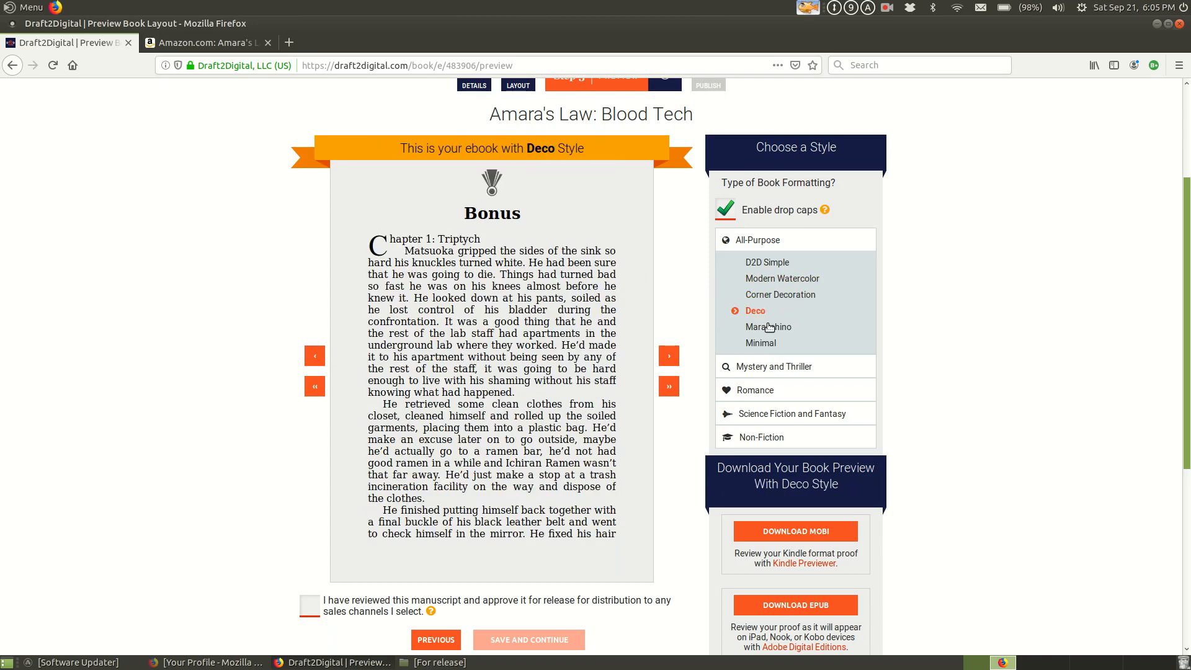
left_click(768, 326)
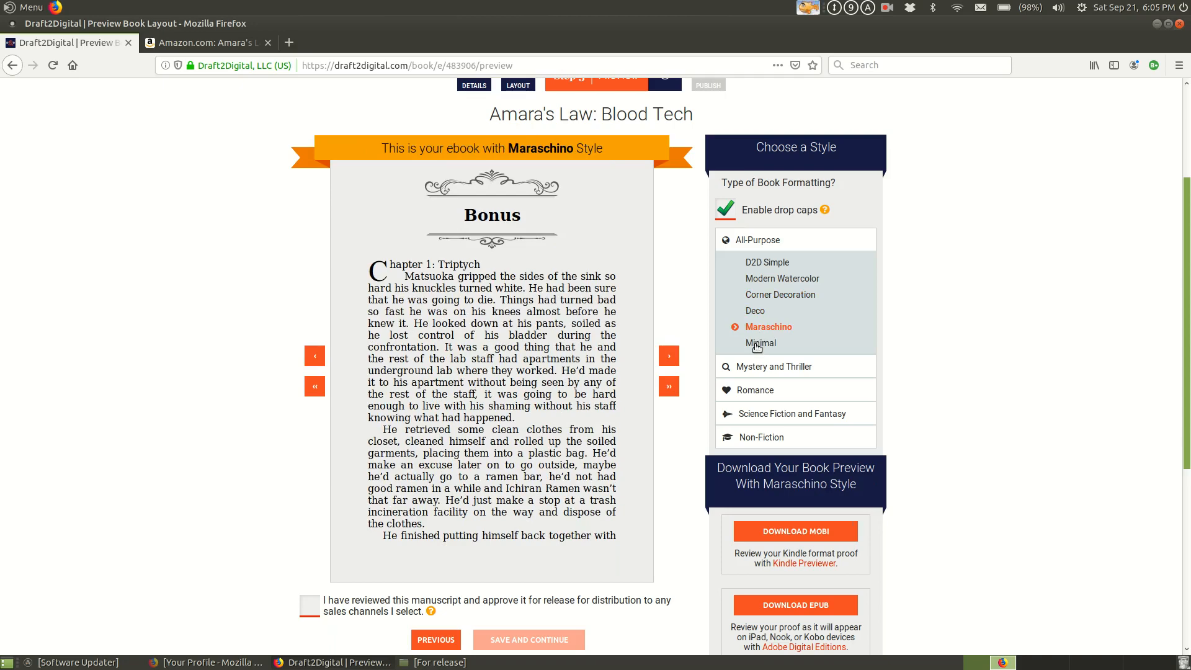
left_click(757, 345)
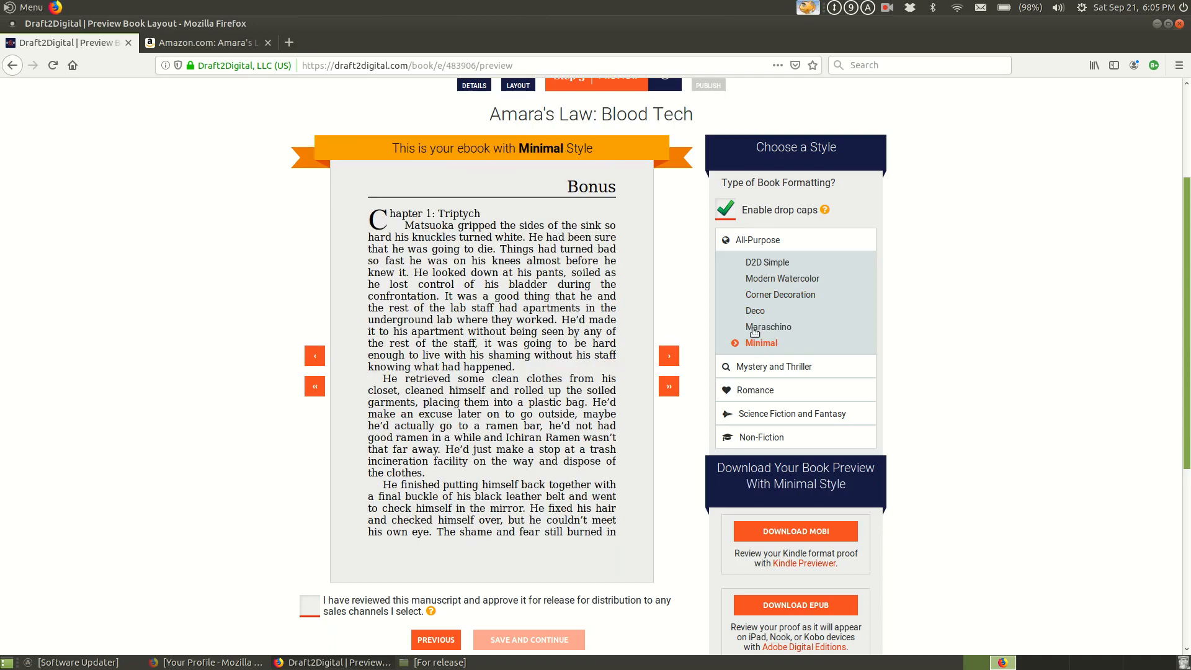
Step: Apply the Maraschino style and examine the opening page of Chapter 18: Shadow and Flame
left_click(755, 329)
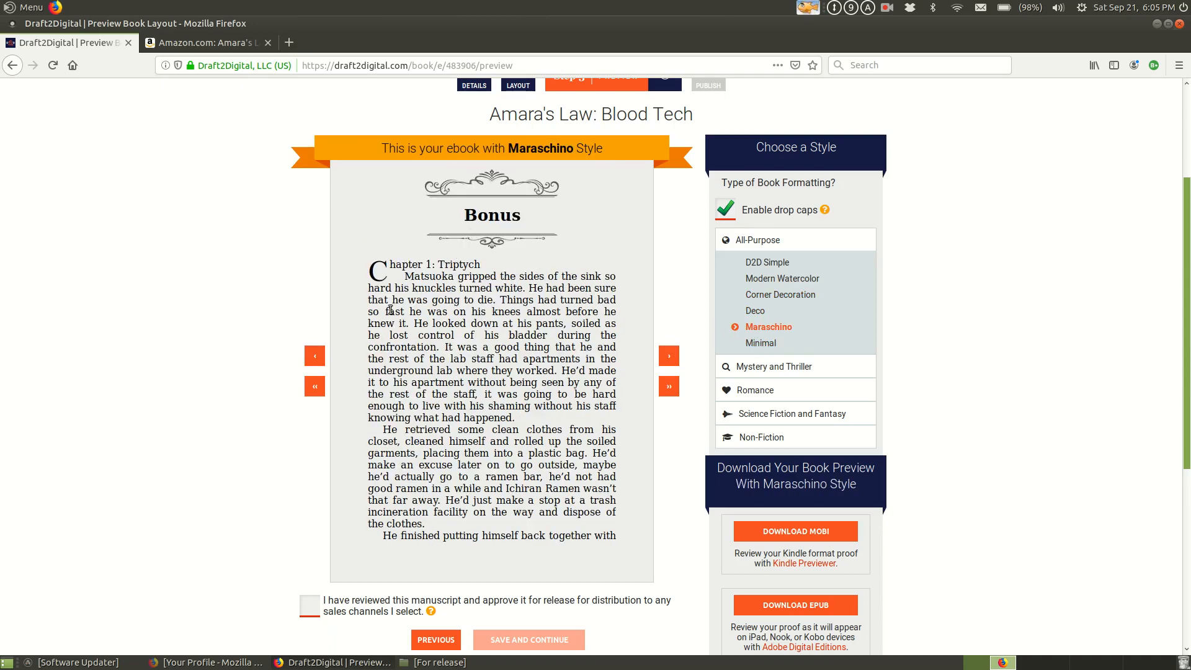
left_click(312, 387)
left_click(311, 387)
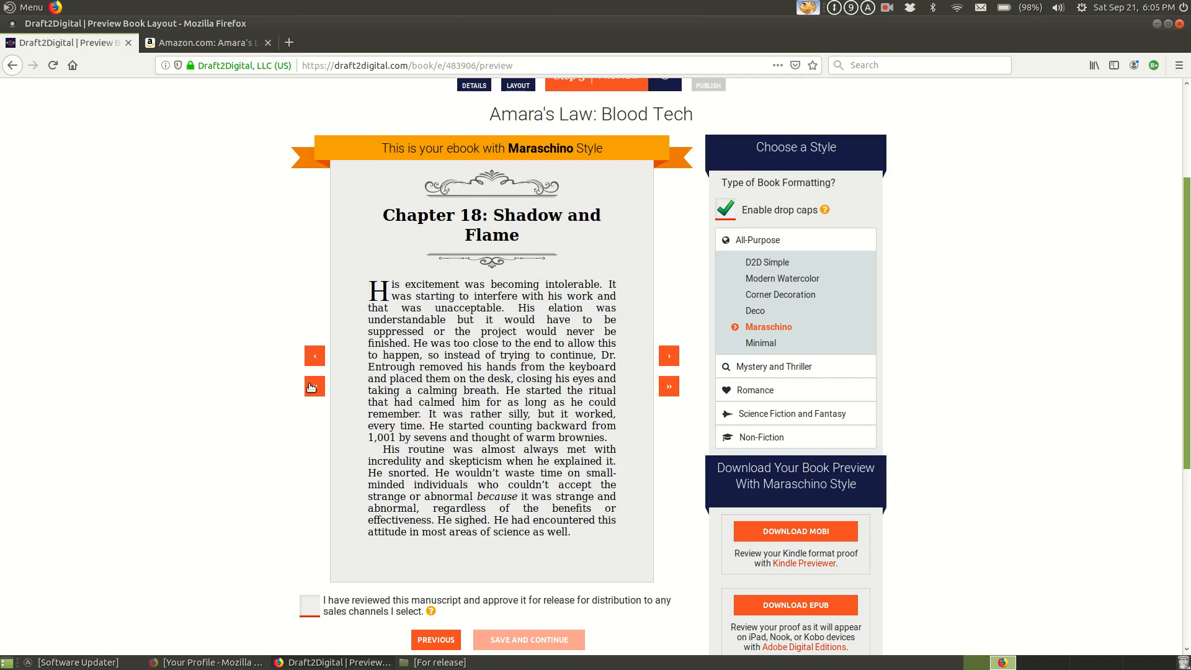
Step: Compare the Chapter 17 heading across the Science Fiction and Fantasy styles Digital Echo, Fantasy, Hard Line, Heraldic, Regal and Dragon
left_click(311, 387)
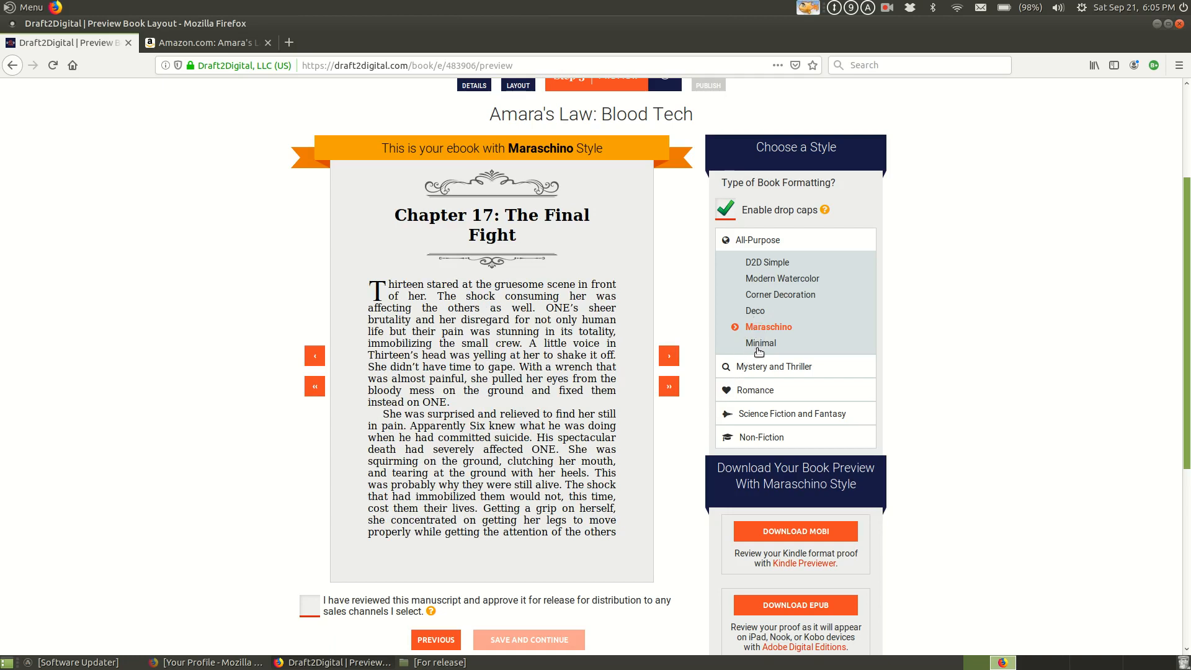
left_click(761, 415)
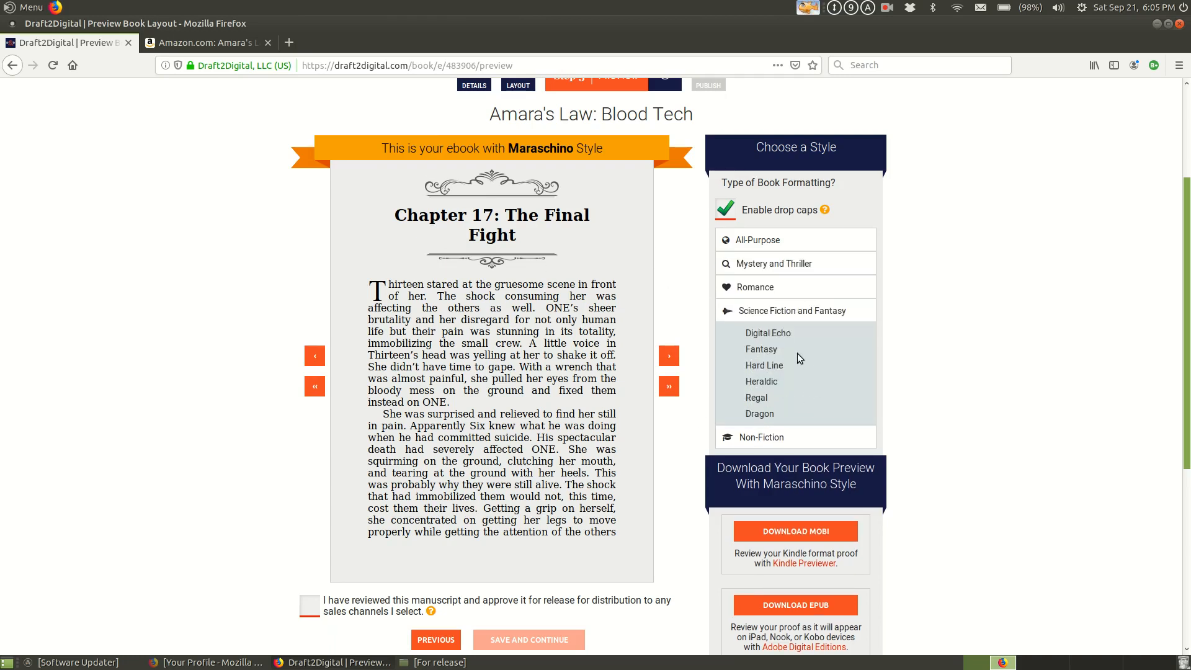
left_click(769, 333)
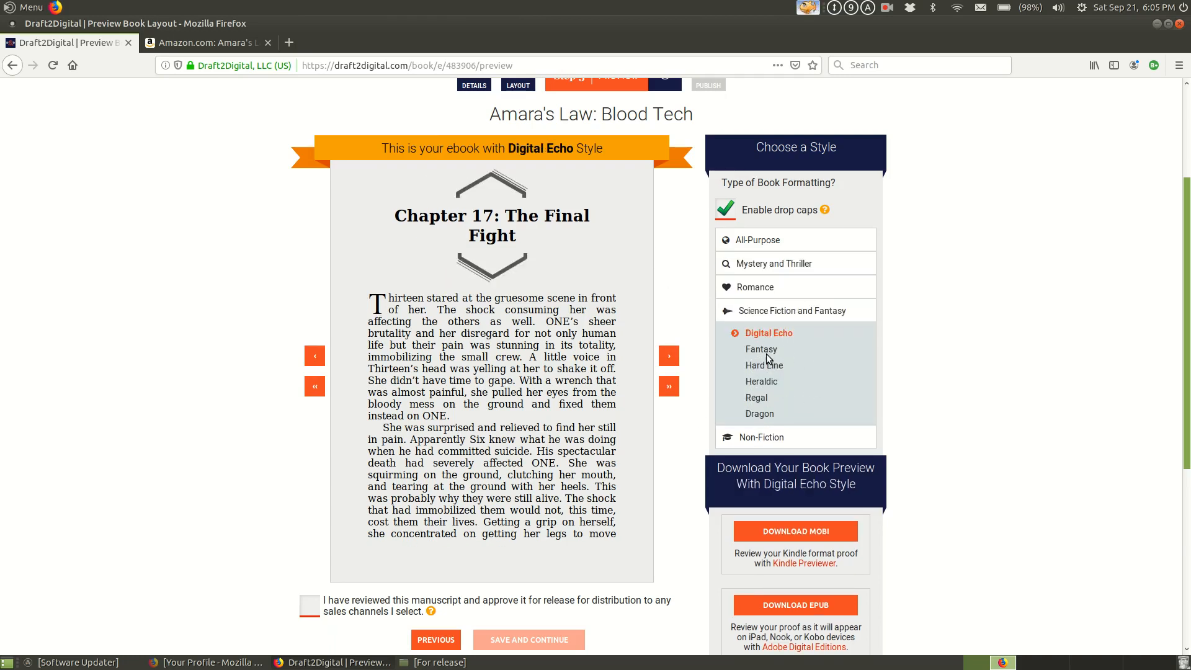
left_click(767, 351)
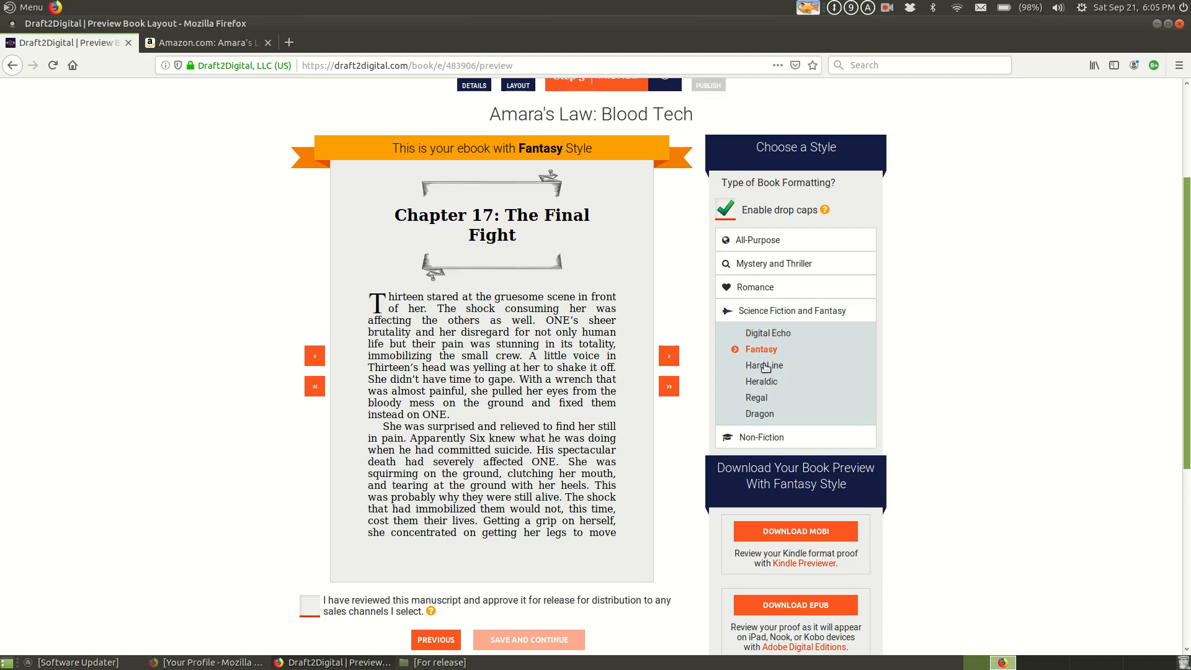
left_click(766, 366)
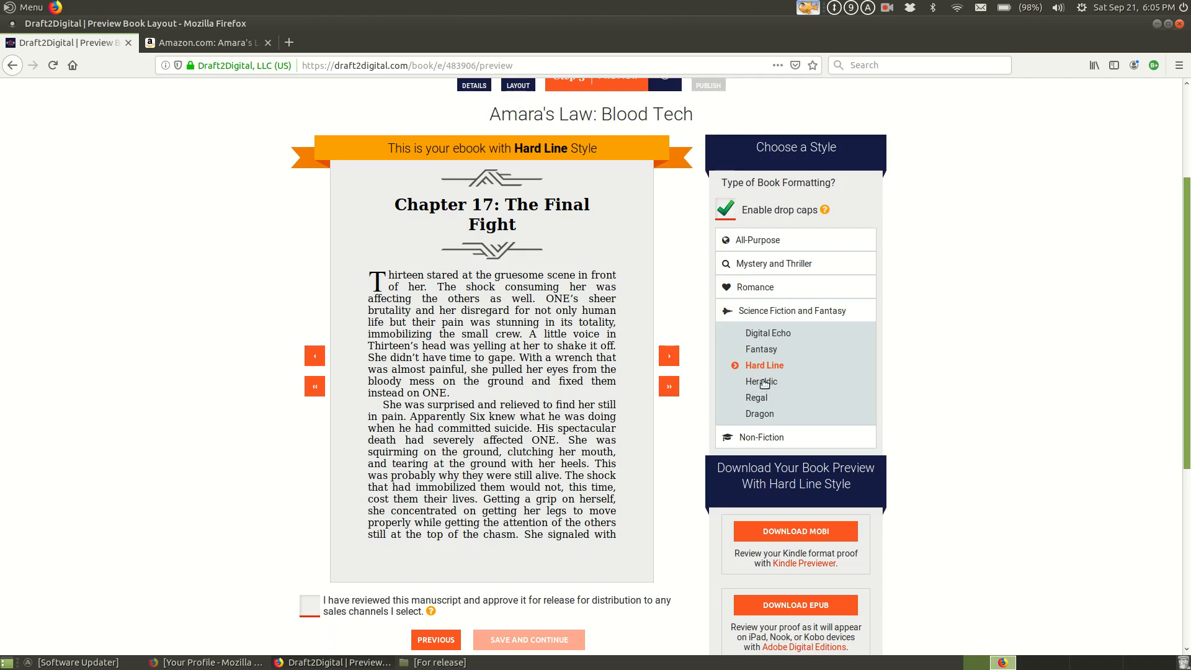
left_click(765, 383)
left_click(755, 403)
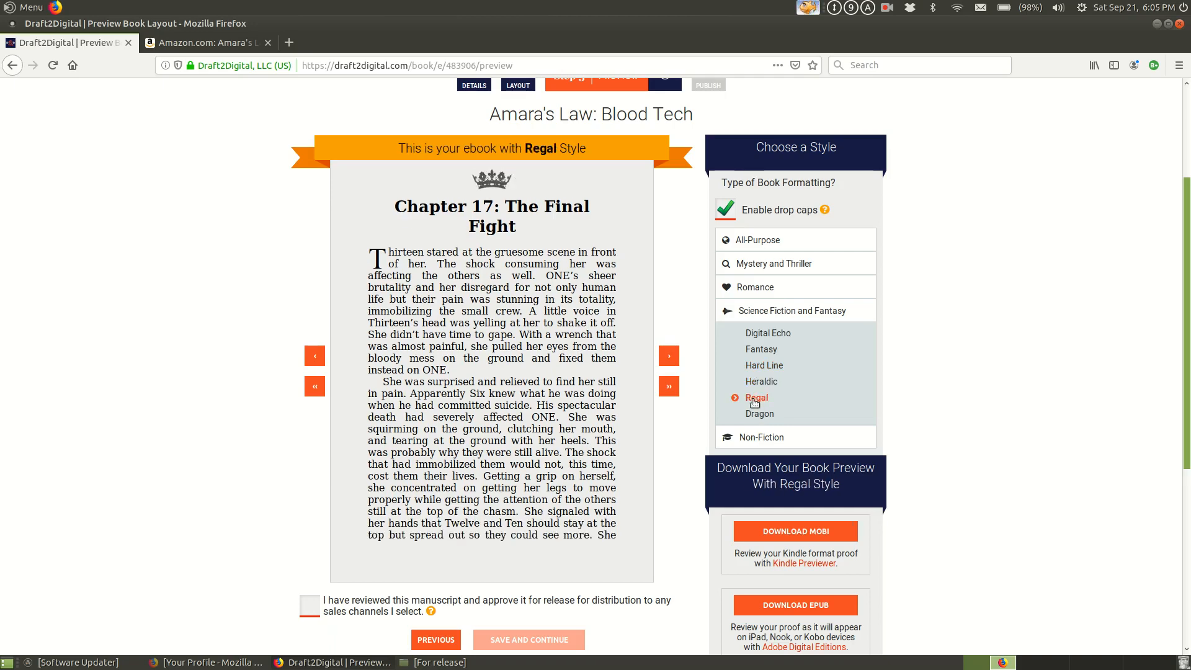
left_click(761, 414)
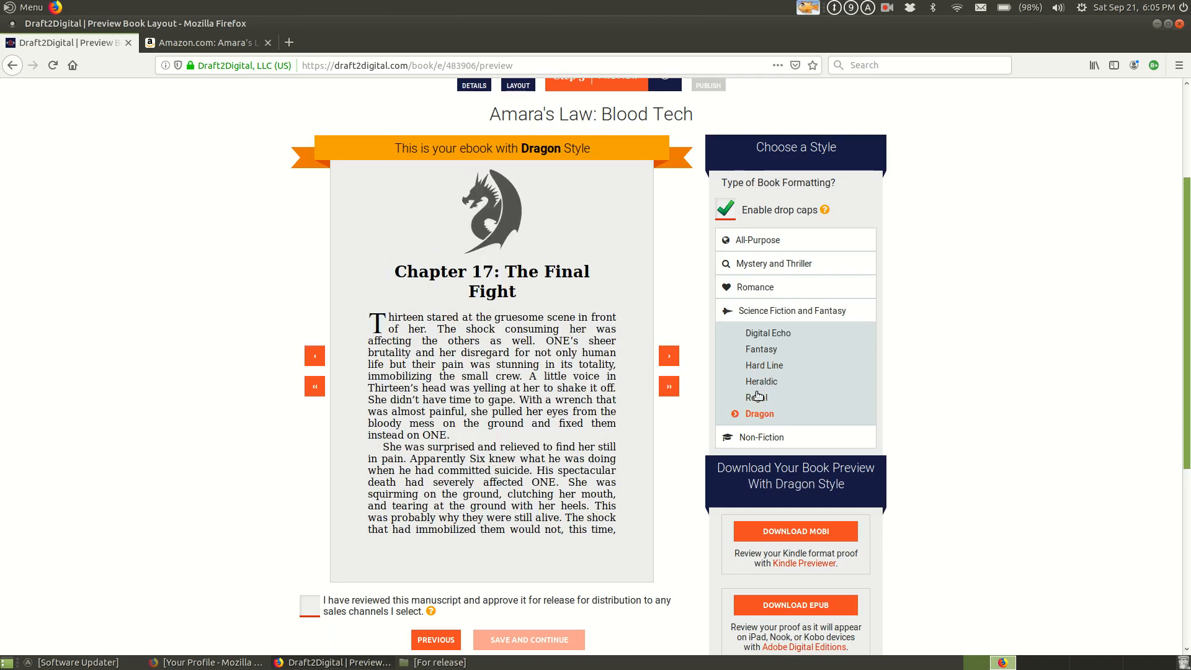
left_click(761, 382)
left_click(775, 369)
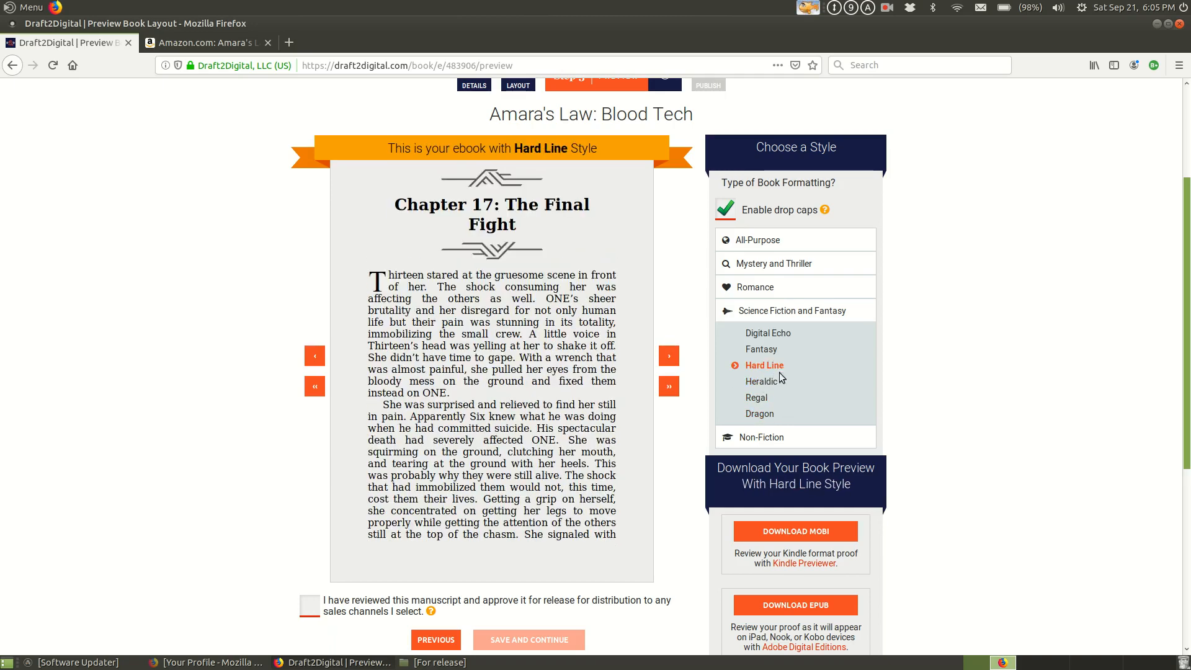
Step: Preview the book in the Digital Echo style and examine the scene break in Chapter 16: Walking the Path
left_click(762, 333)
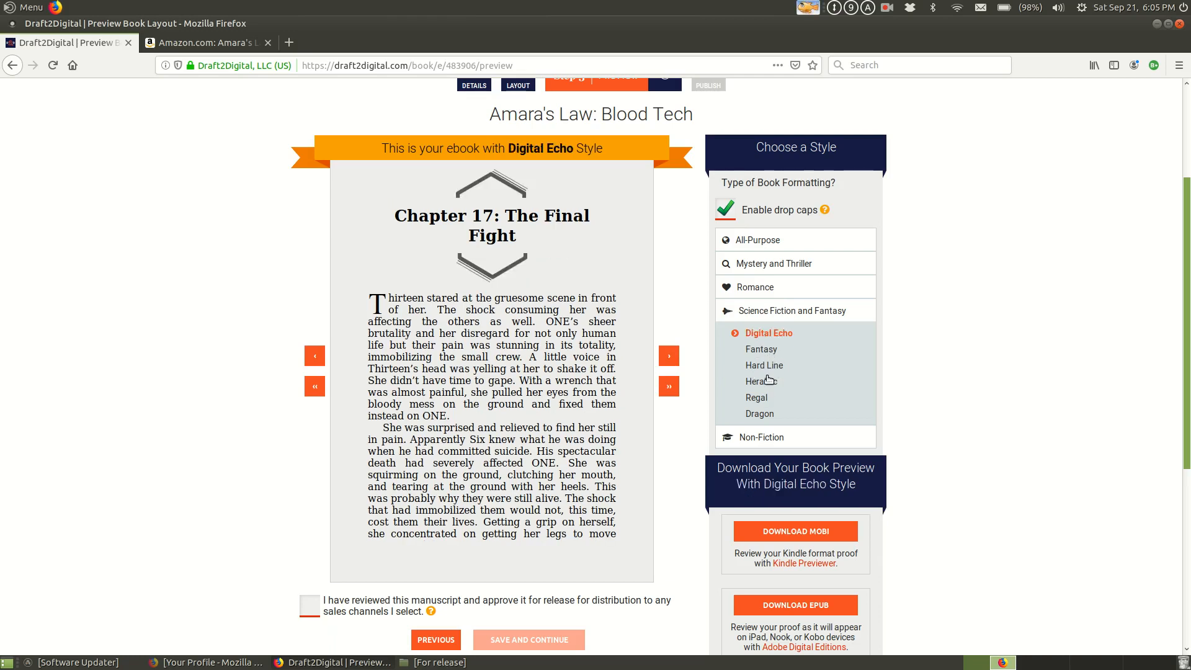
left_click(315, 389)
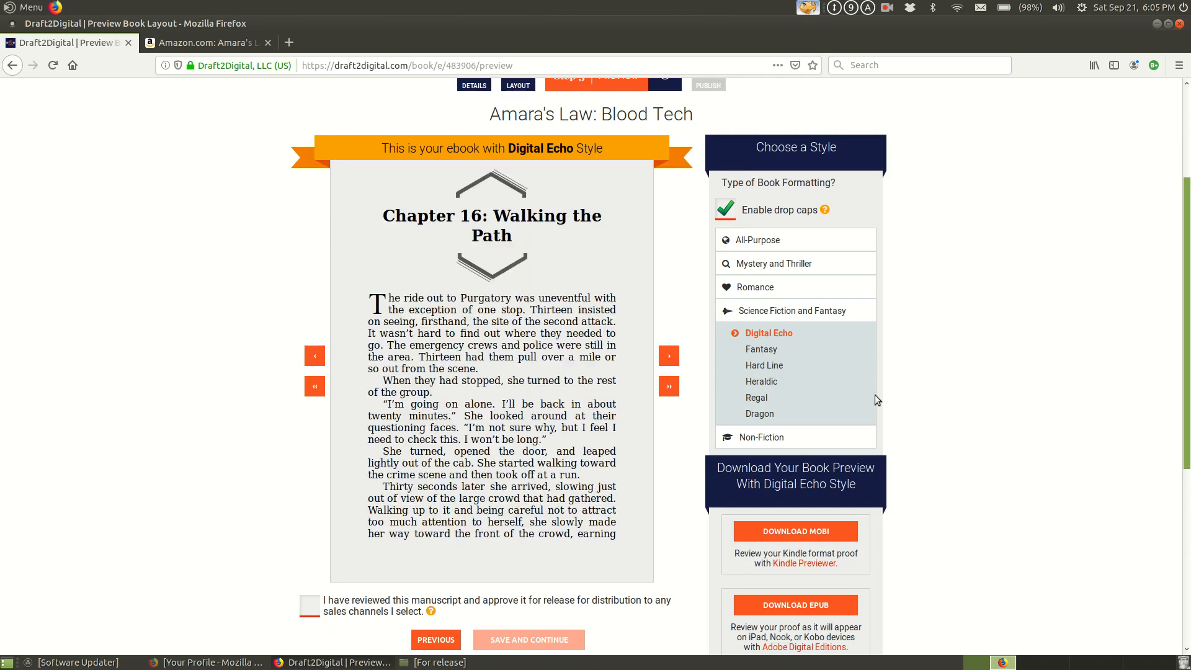
left_click(670, 357)
left_click(670, 356)
left_click(670, 356)
left_click(670, 356)
left_click(670, 356)
left_click(315, 356)
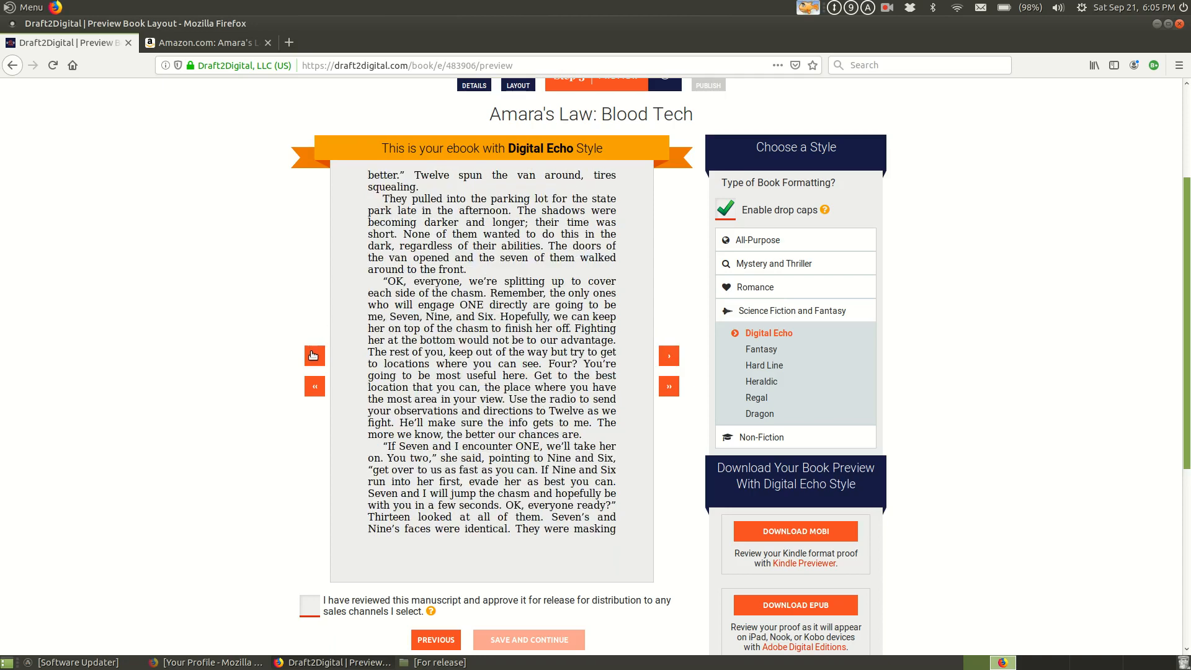
left_click(315, 356)
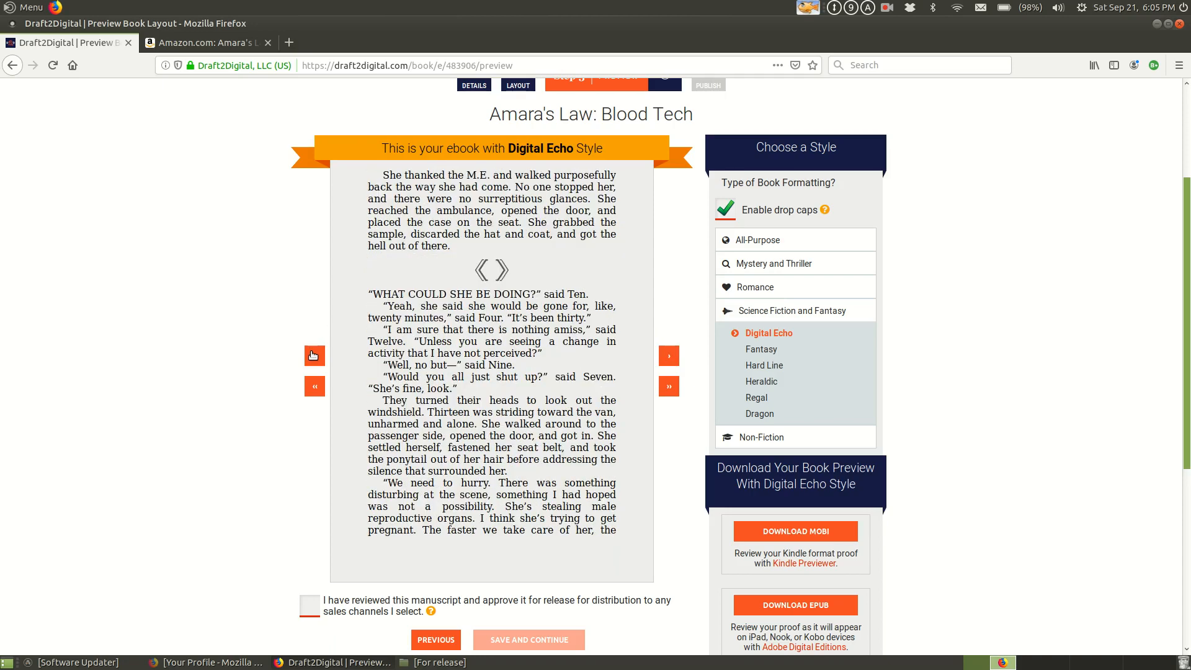
Step: Switch the preview through the Heraldic and Hard Line styles and find the Chapter 16 scene break in Hard Line
left_click(763, 384)
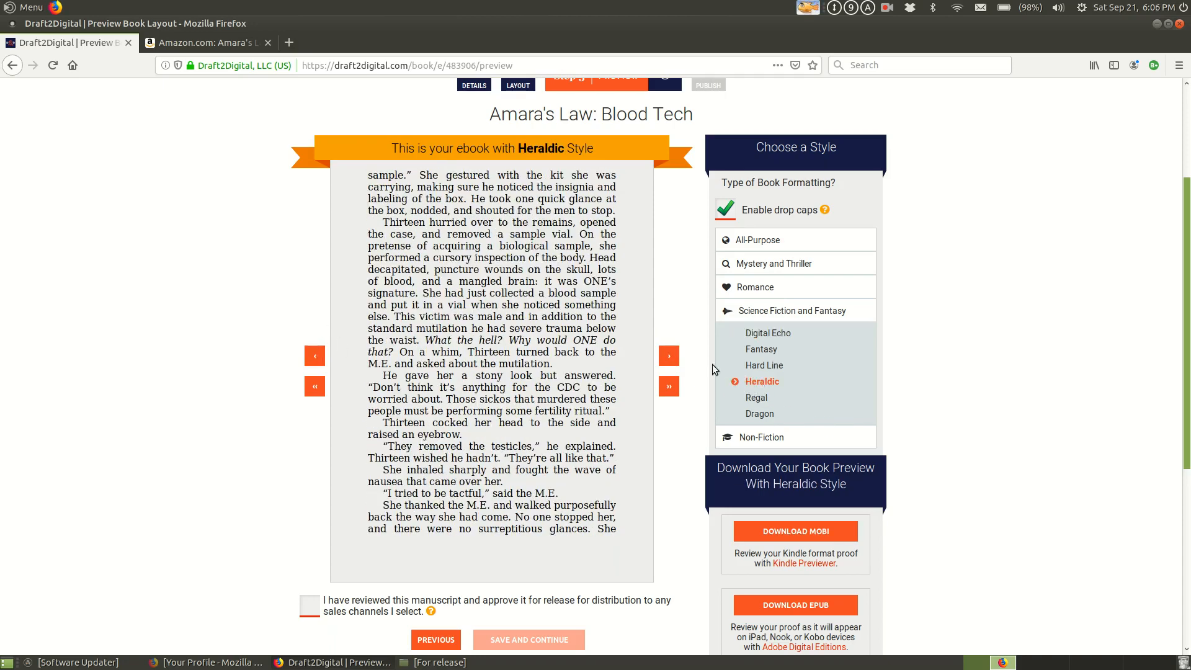
left_click(765, 371)
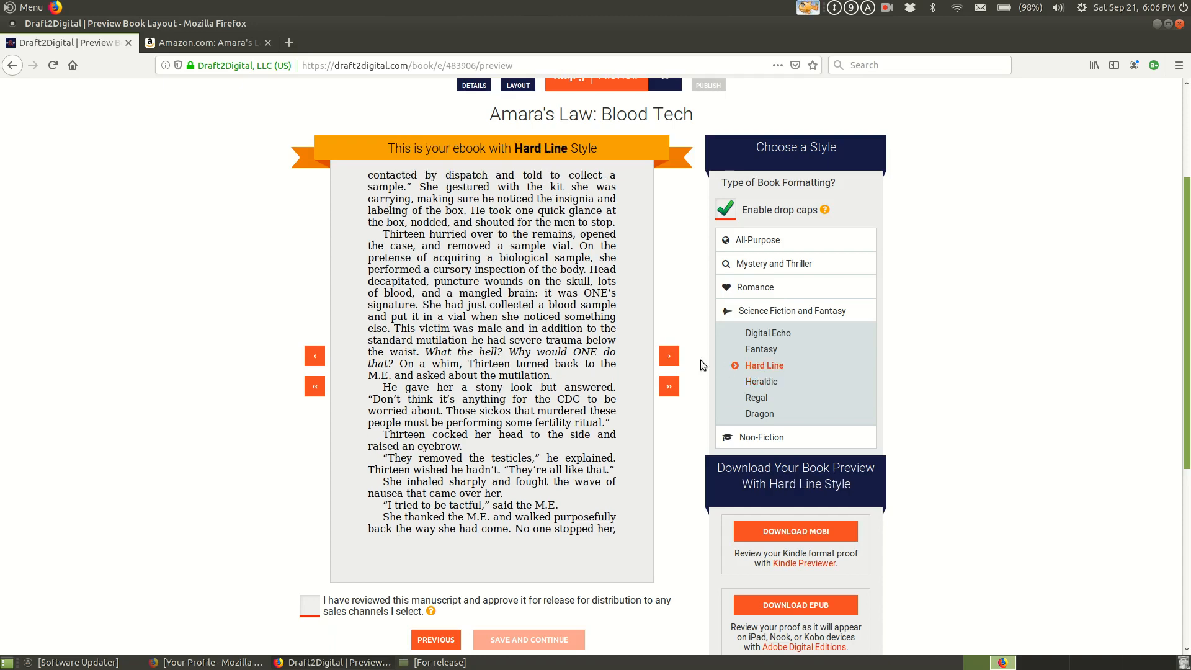
left_click(321, 360)
left_click(321, 360)
left_click(321, 360)
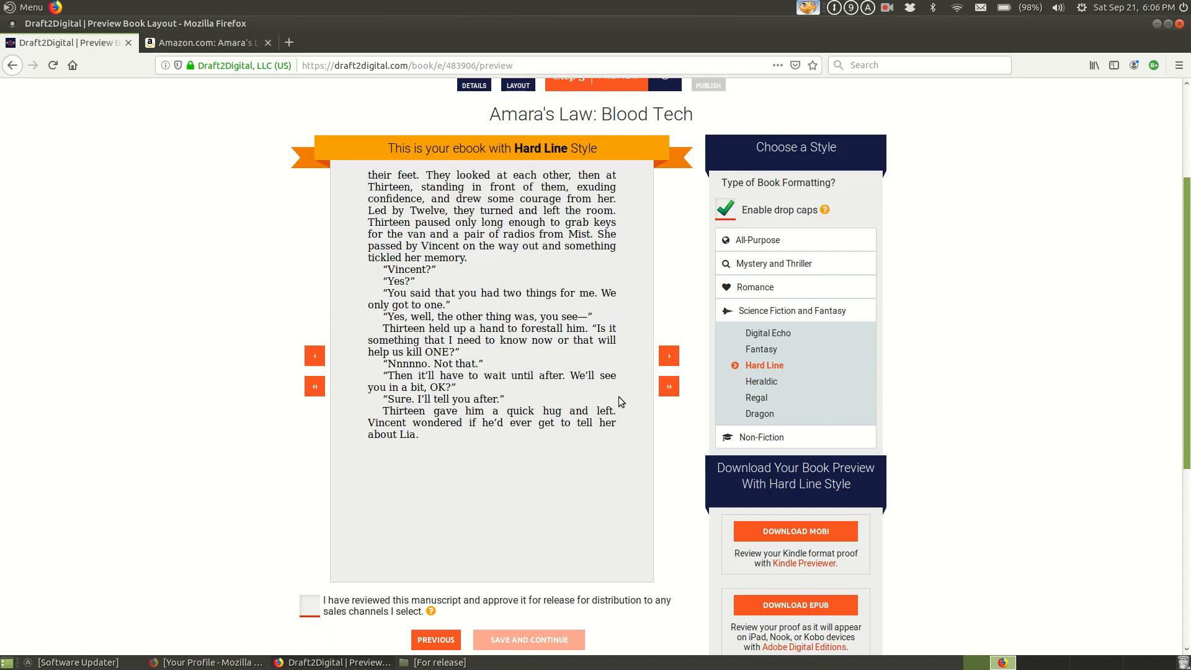
left_click(668, 357)
left_click(668, 358)
left_click(669, 357)
left_click(668, 357)
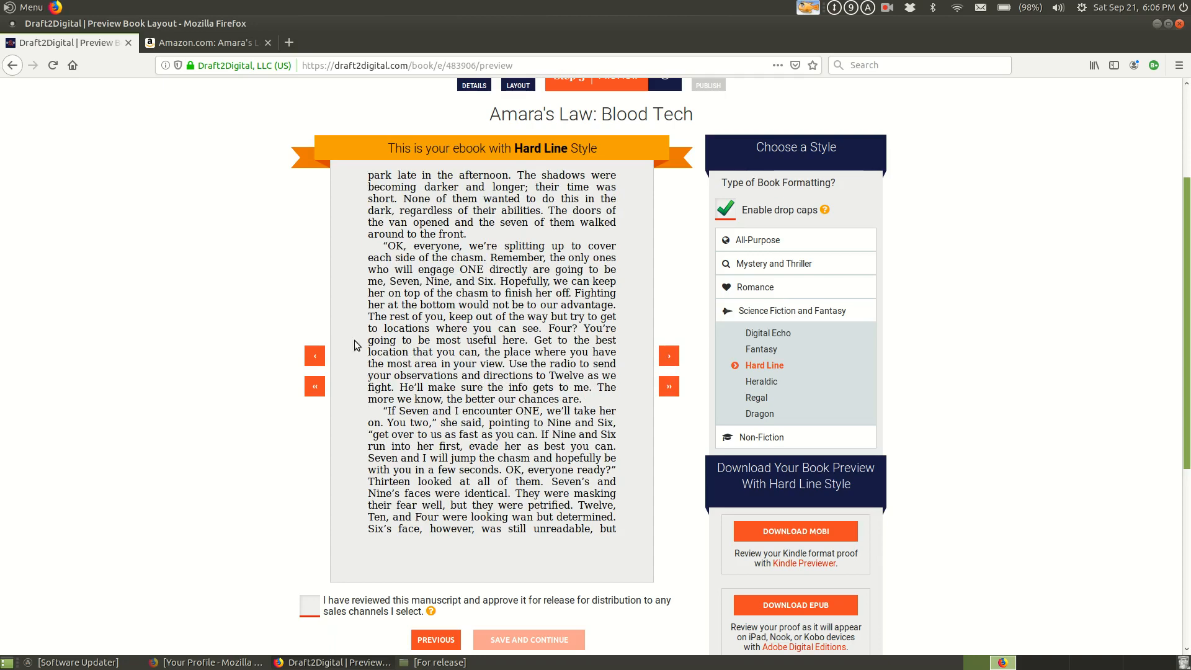
left_click(315, 357)
left_click(671, 360)
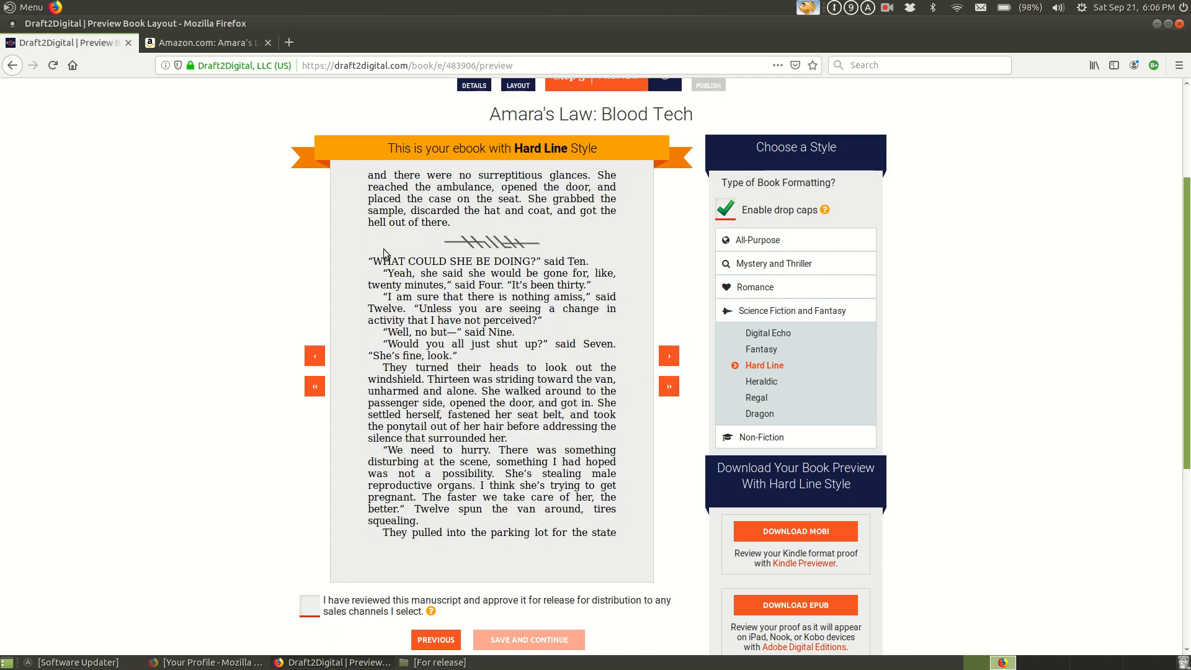
Step: Examine the Chapter 15: Finding the Path opening in Hard Line and page forward to the Chapter 16 scene break
left_click(314, 391)
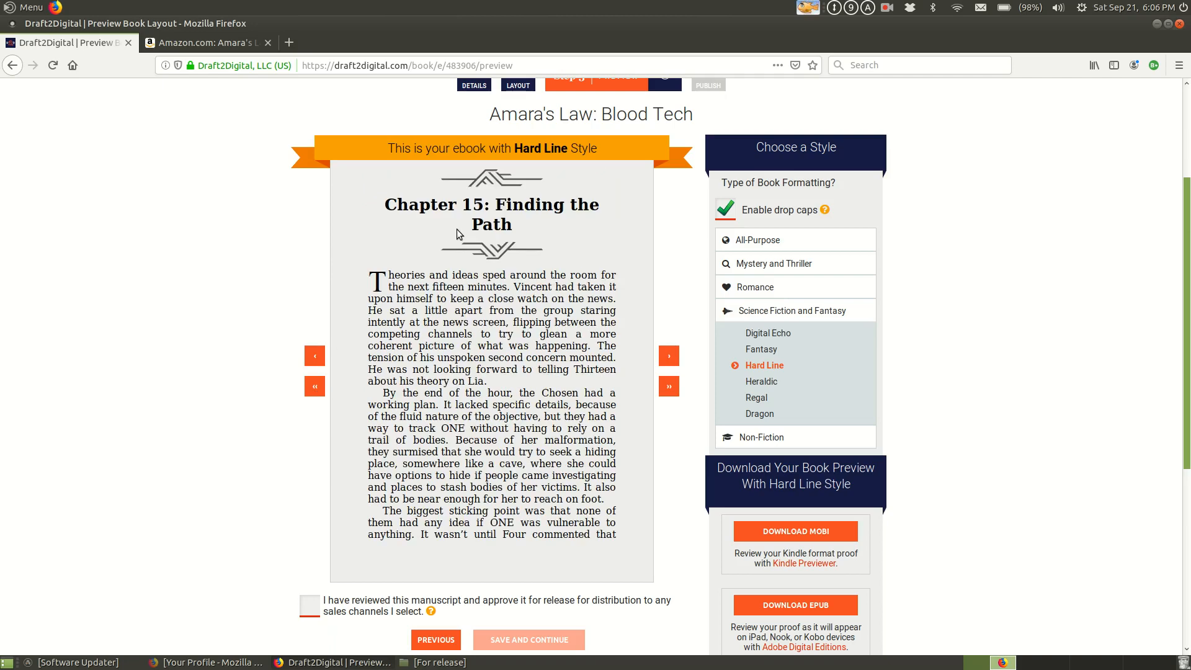
left_click(670, 357)
left_click(670, 358)
left_click(670, 357)
left_click(670, 358)
left_click(670, 357)
left_click(670, 358)
left_click(670, 357)
left_click(670, 357)
left_click(670, 357)
left_click(671, 357)
left_click(670, 357)
left_click(670, 357)
left_click(671, 357)
left_click(671, 357)
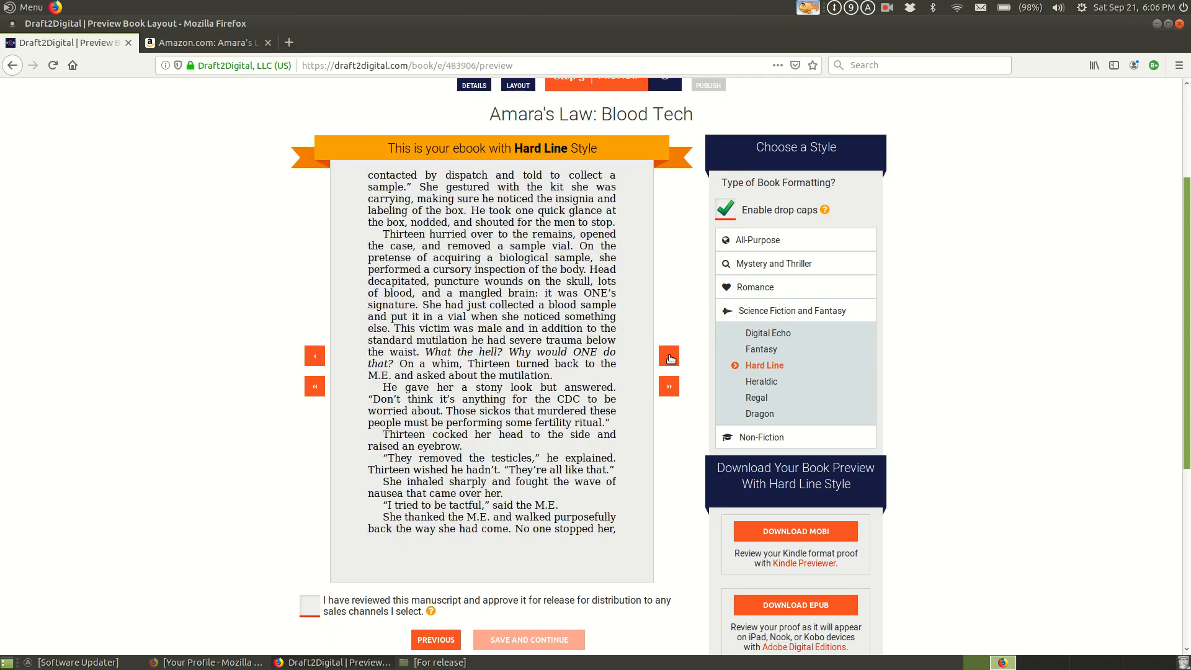
left_click(670, 358)
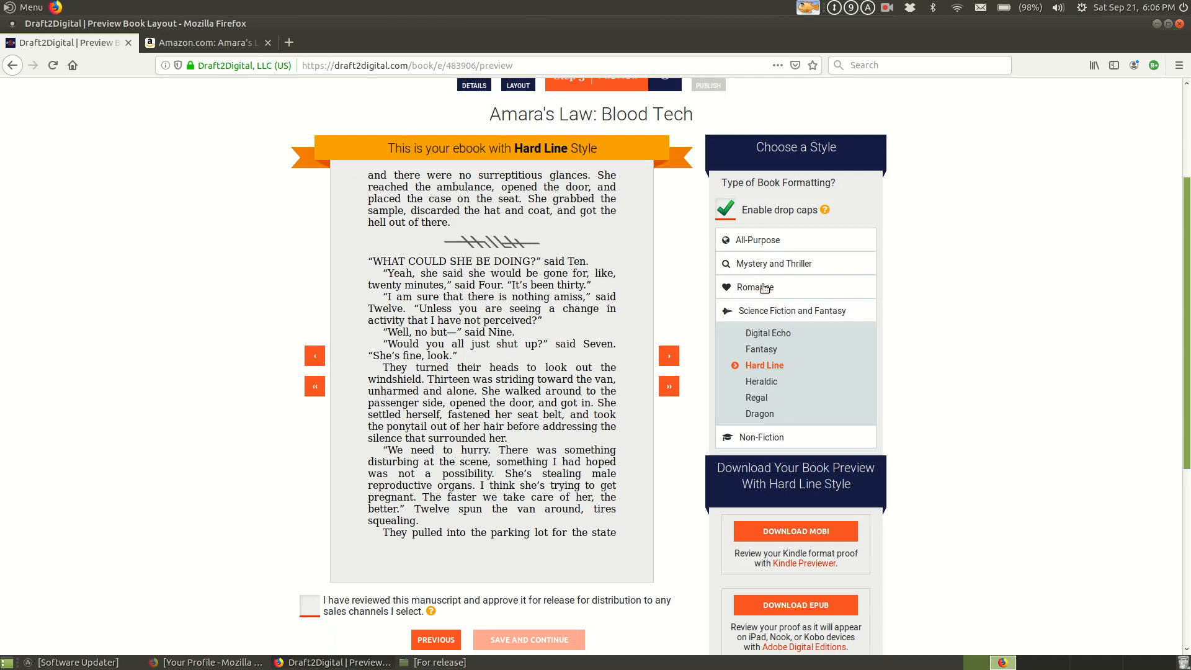
Step: Browse the Mystery and Thriller styles, and preview the opening of Chapter 16 in the All-Purpose style D2D Simple
left_click(793, 265)
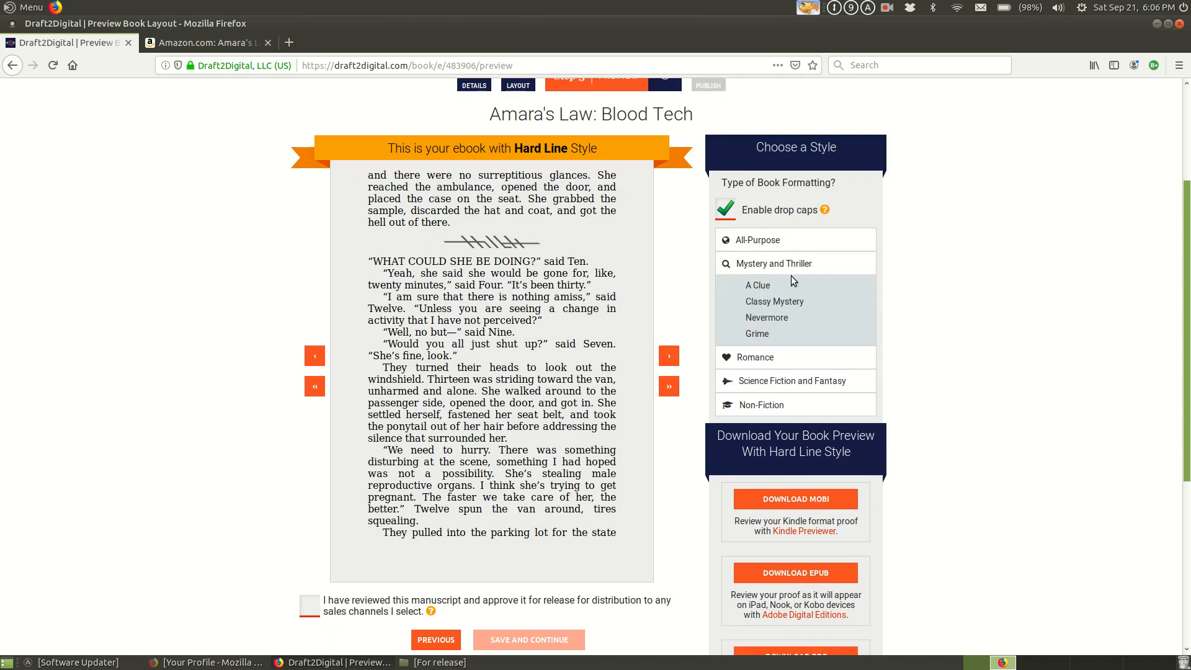
left_click(780, 381)
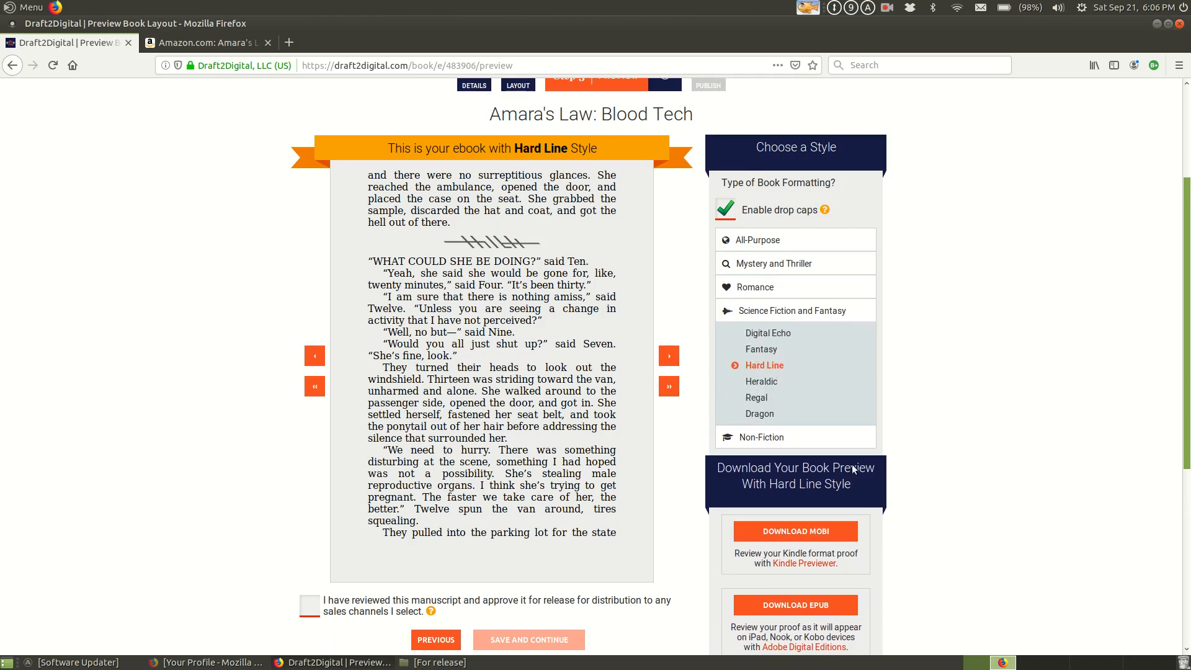
left_click(771, 246)
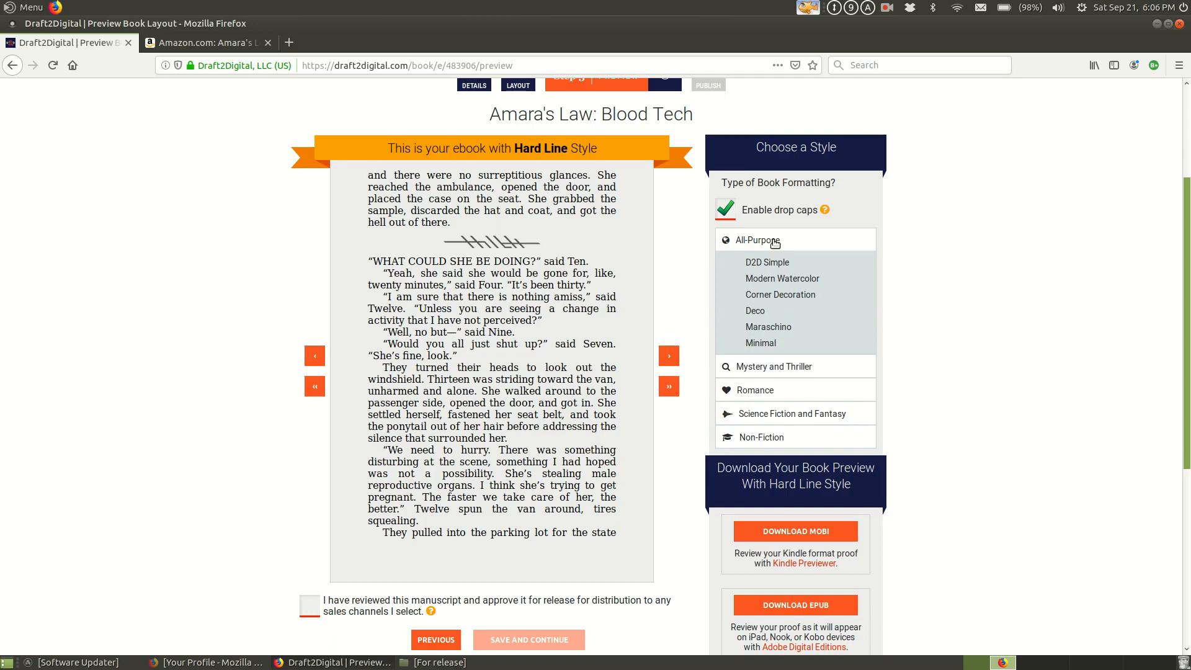
left_click(779, 261)
left_click(314, 356)
left_click(315, 356)
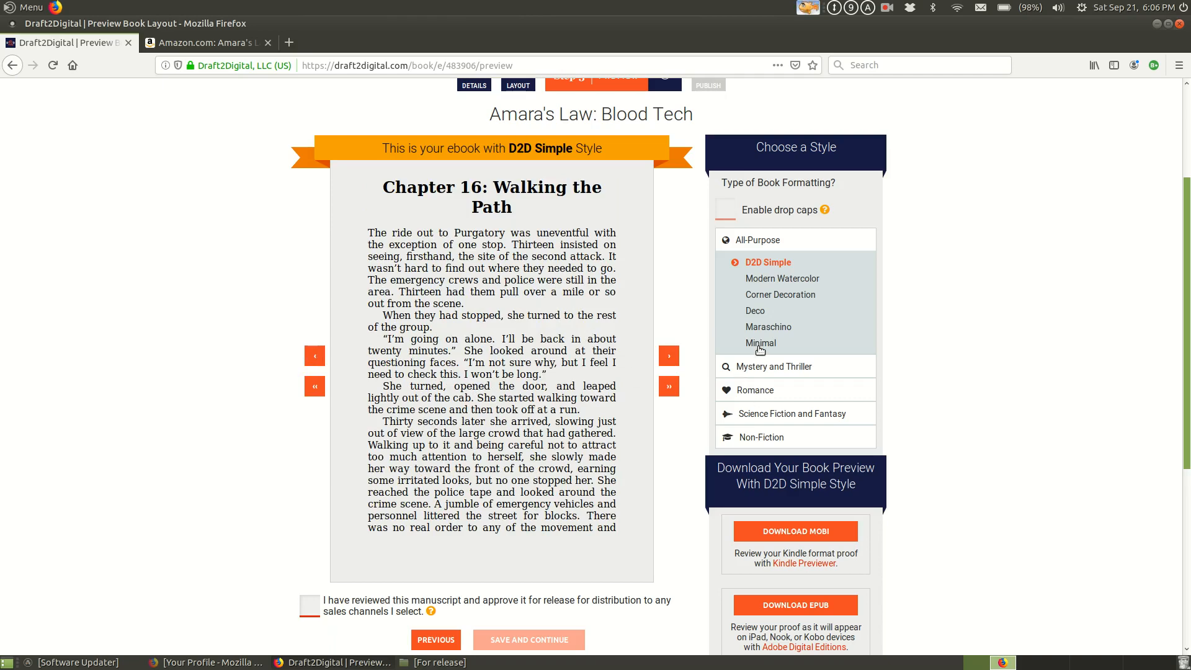
Step: Preview Chapter 16 in the Minimal style and examine its heading and scene break
left_click(762, 348)
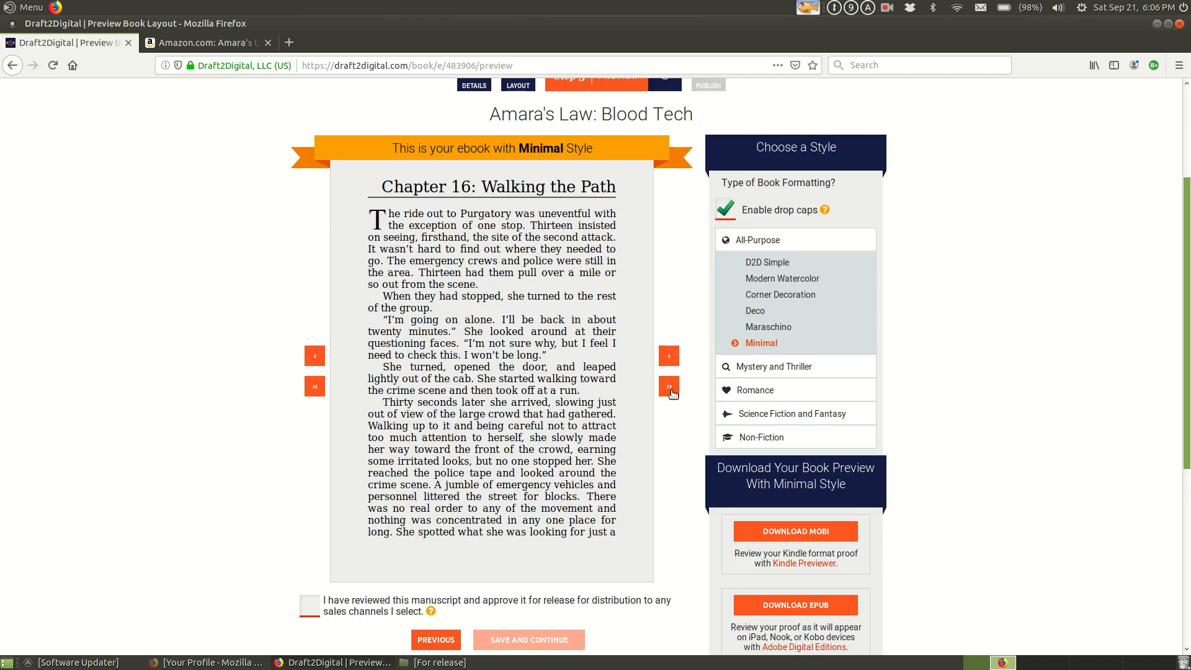
left_click(668, 356)
left_click(668, 356)
left_click(669, 356)
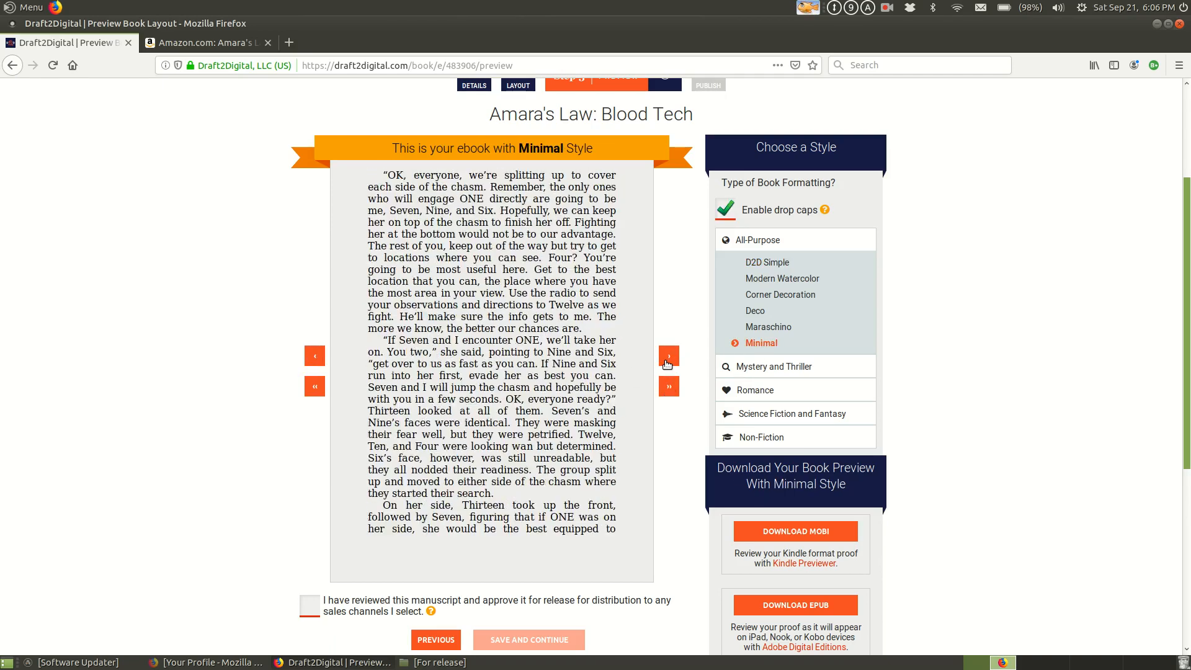
left_click(315, 356)
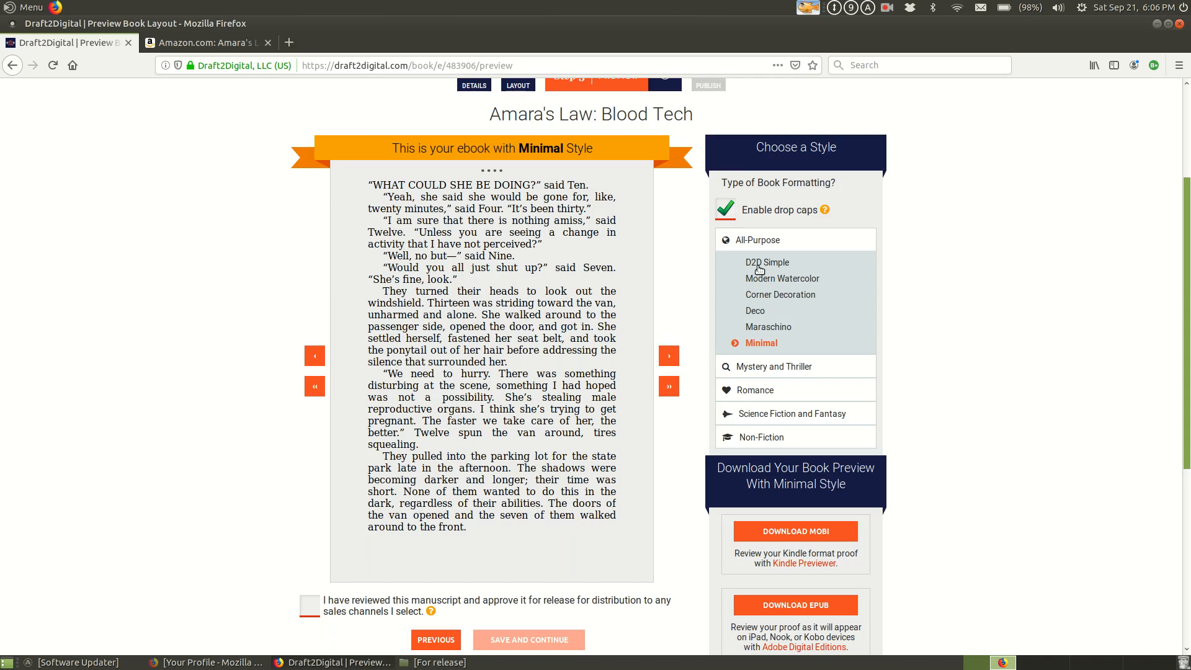
Step: Apply the D2D Simple style to the book and review the page layout around the Chapter 16 scene break
left_click(762, 265)
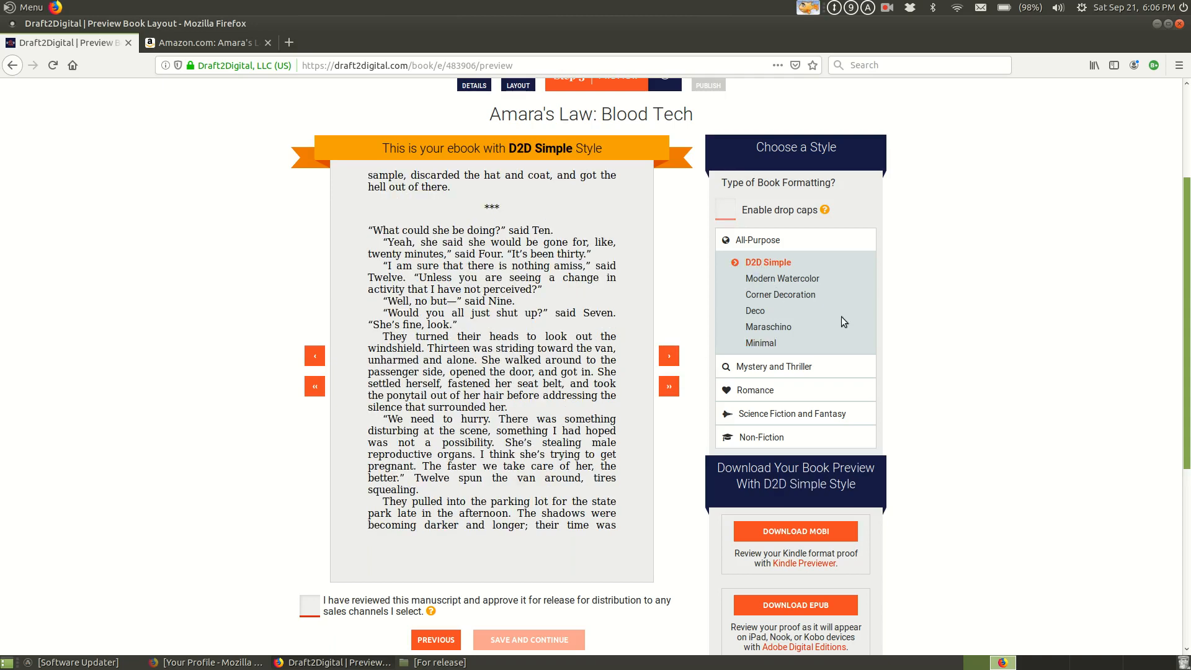
scroll(783, 309, "down", 2)
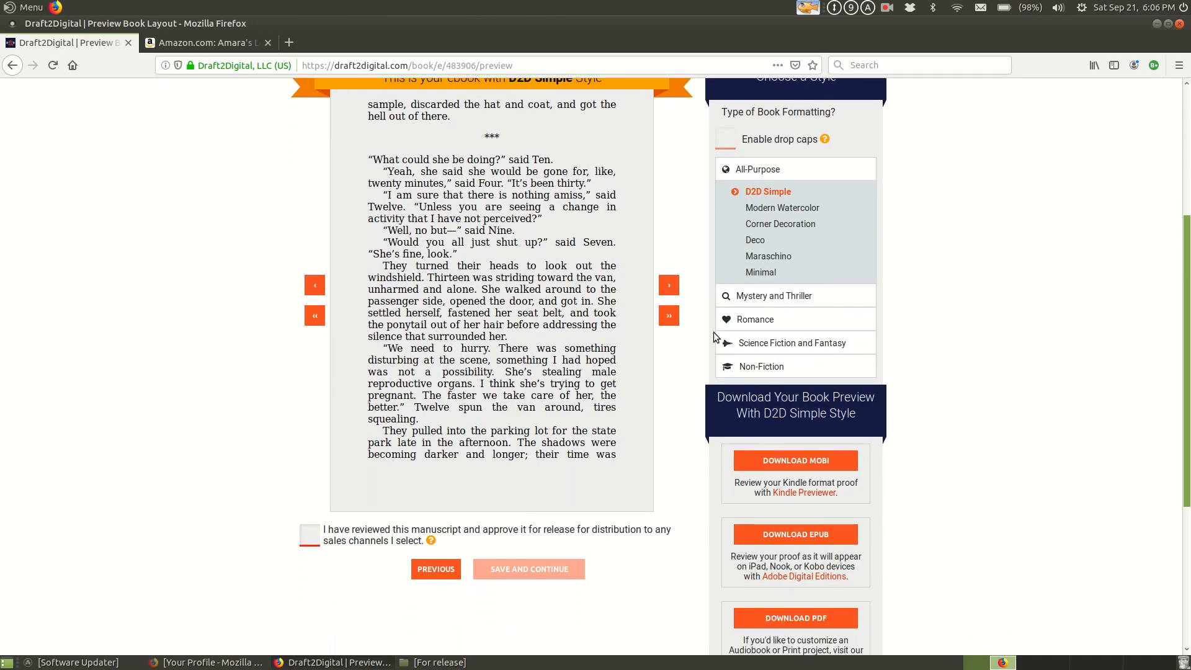
scroll(720, 330, "up", 4)
scroll(695, 326, "down", 3)
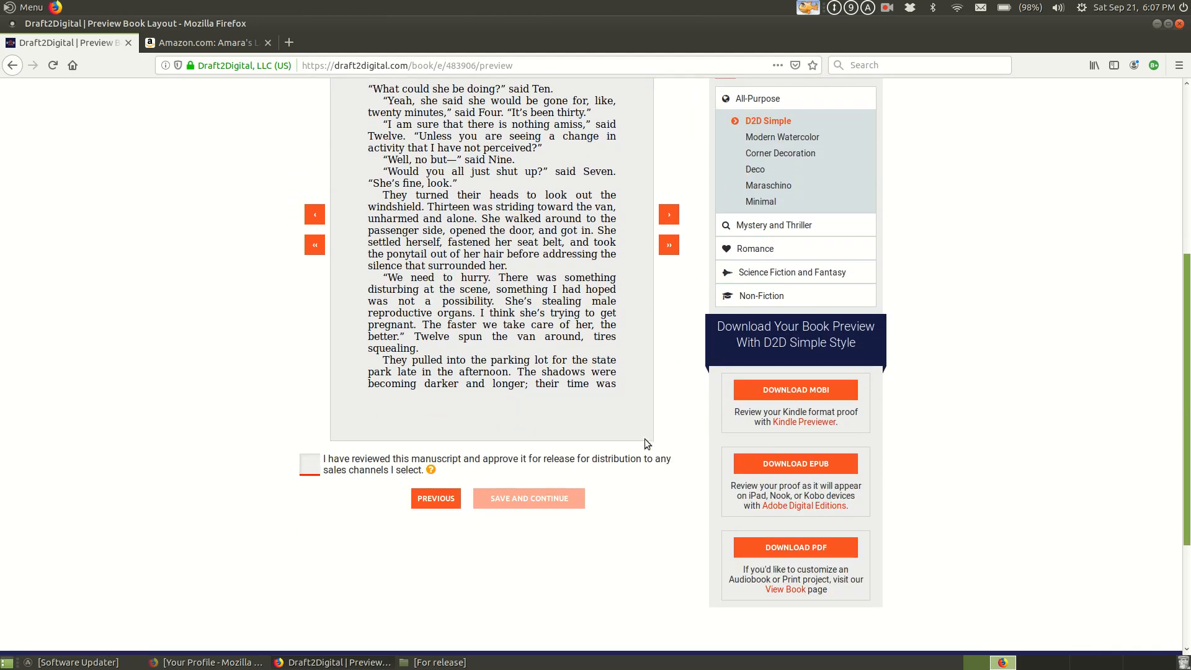
scroll(564, 411, "up", 2)
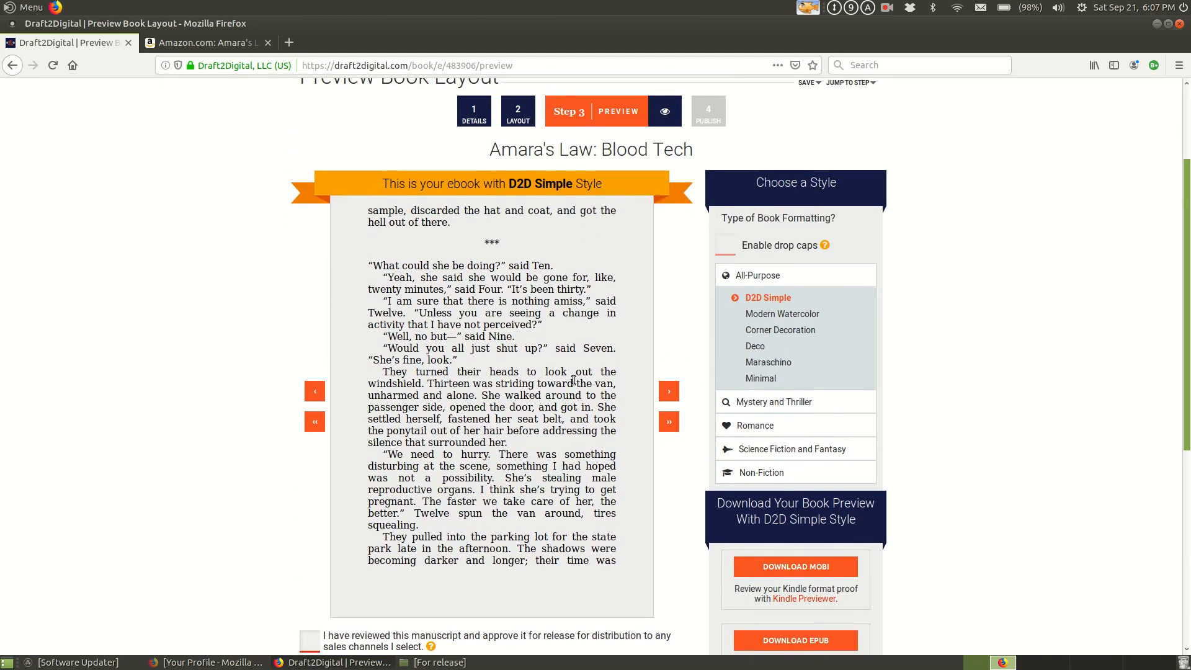
scroll(552, 388, "down", 3)
scroll(551, 388, "down", 1)
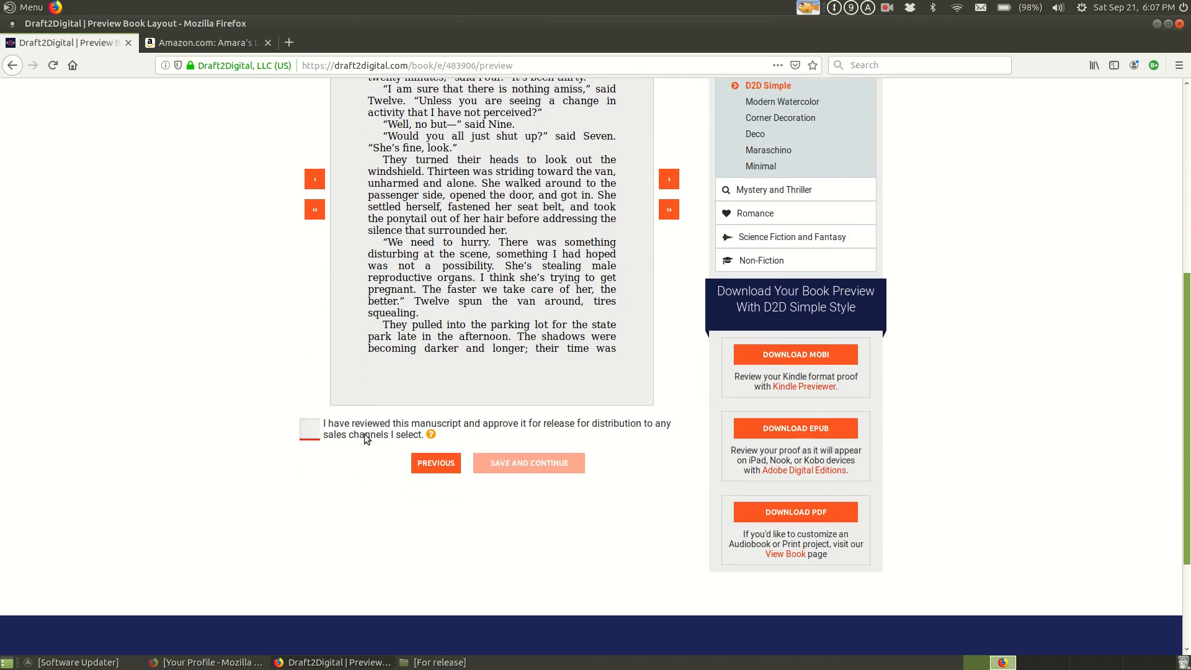
Step: Approve the reviewed manuscript for release to the selected sales channels and look over the MOBI, EPUB and PDF preview downloads
left_click(310, 428)
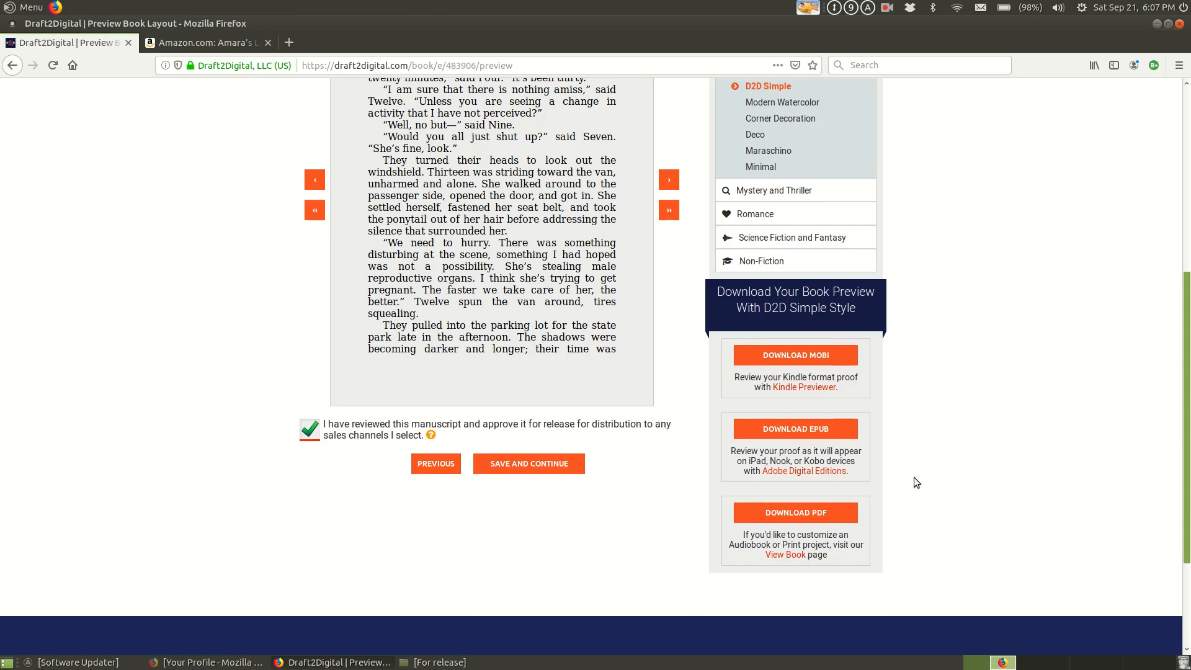
scroll(914, 478, "up", 3)
scroll(914, 478, "up", 5)
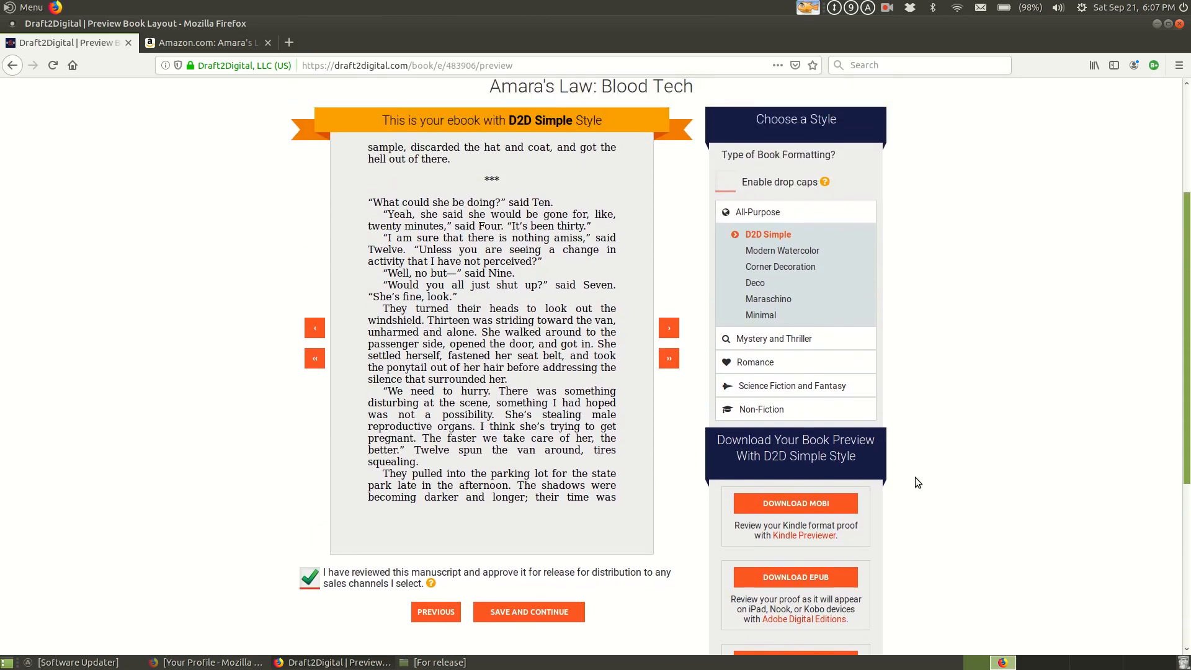
scroll(915, 478, "down", 3)
scroll(915, 481, "down", 6)
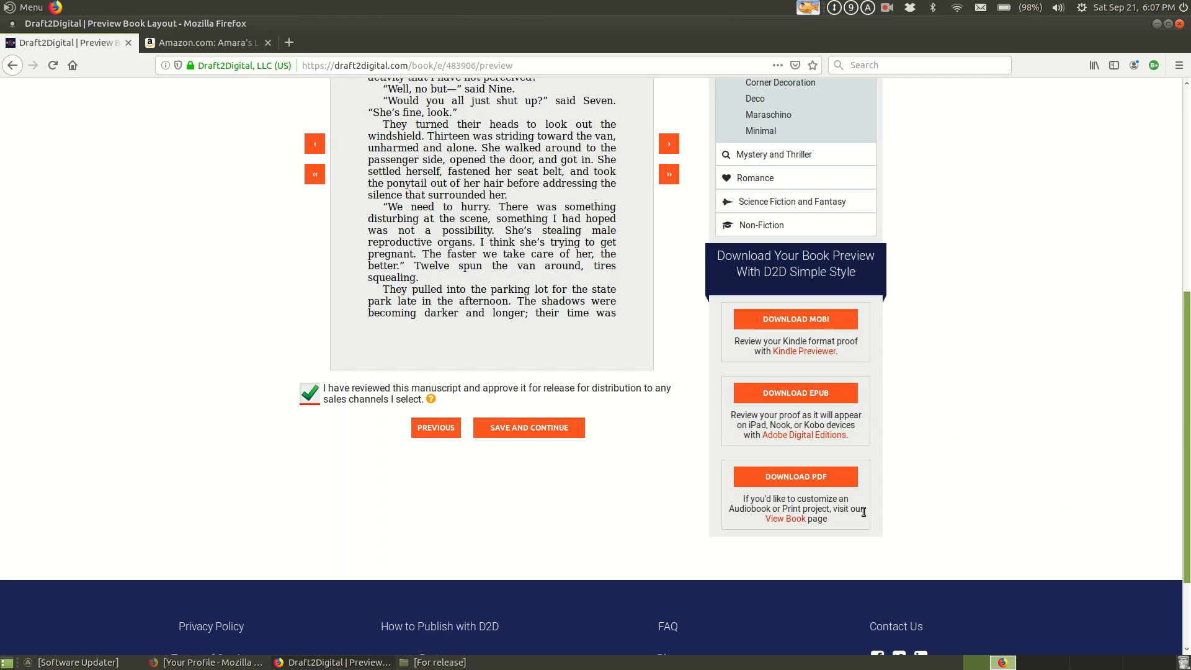
Step: Dismiss the mouse battery notice, save the approved D2D Simple preview and continue to the publishing stage
scroll(706, 412, "up", 3)
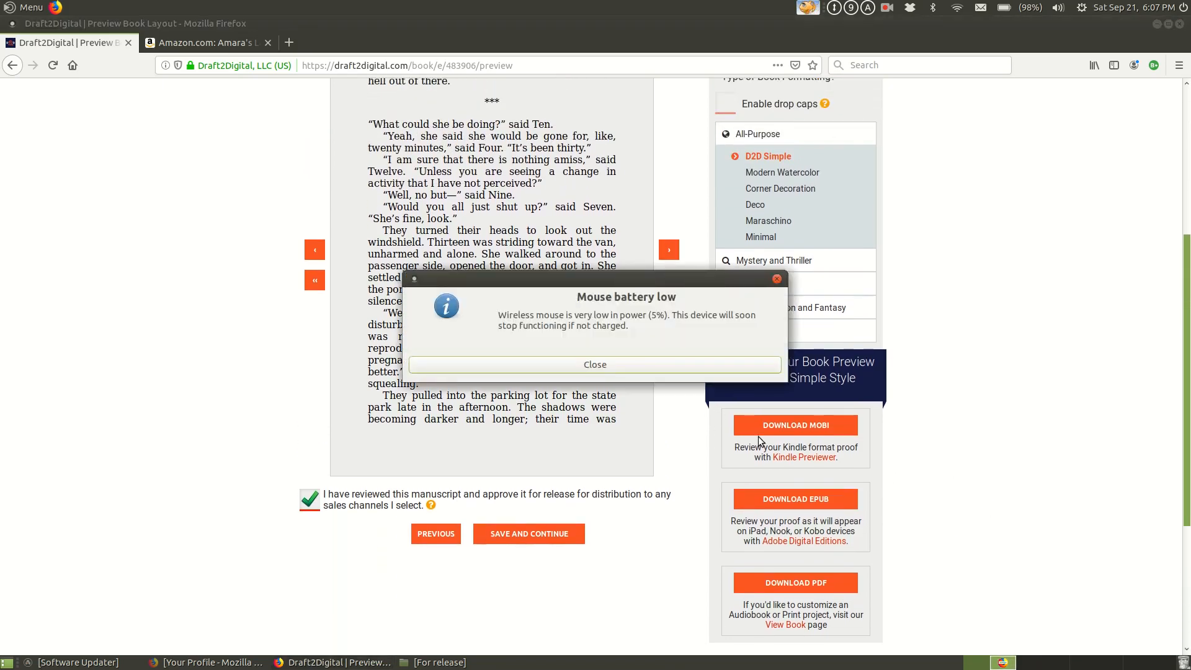
left_click(675, 365)
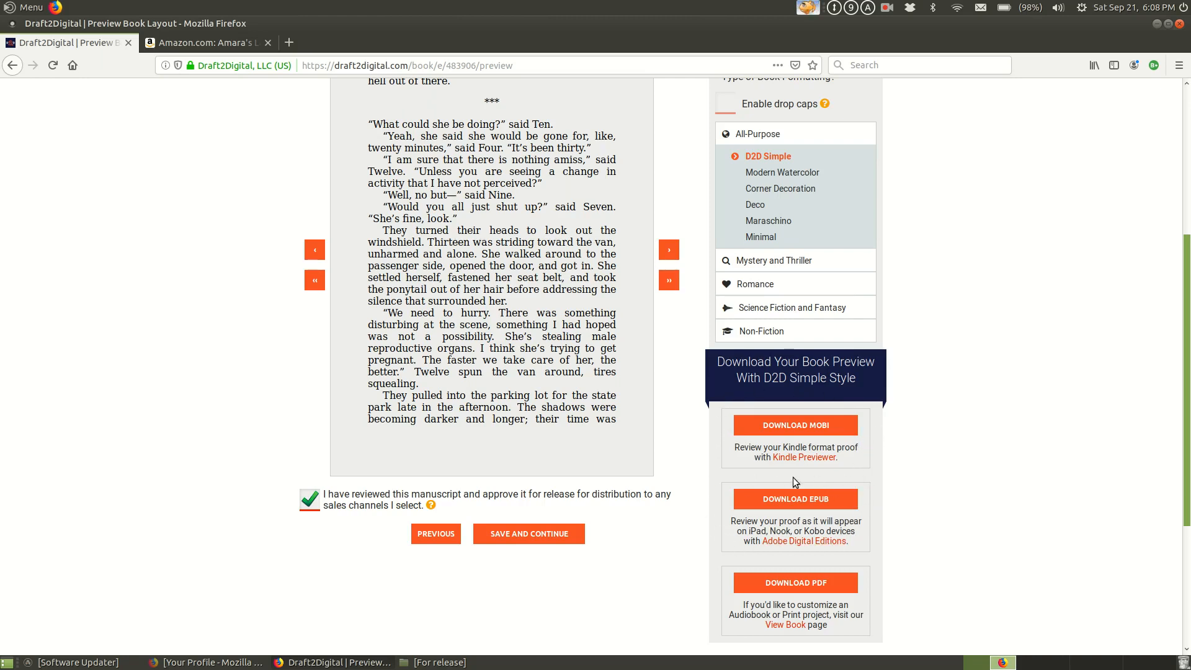
scroll(689, 428, "up", 2)
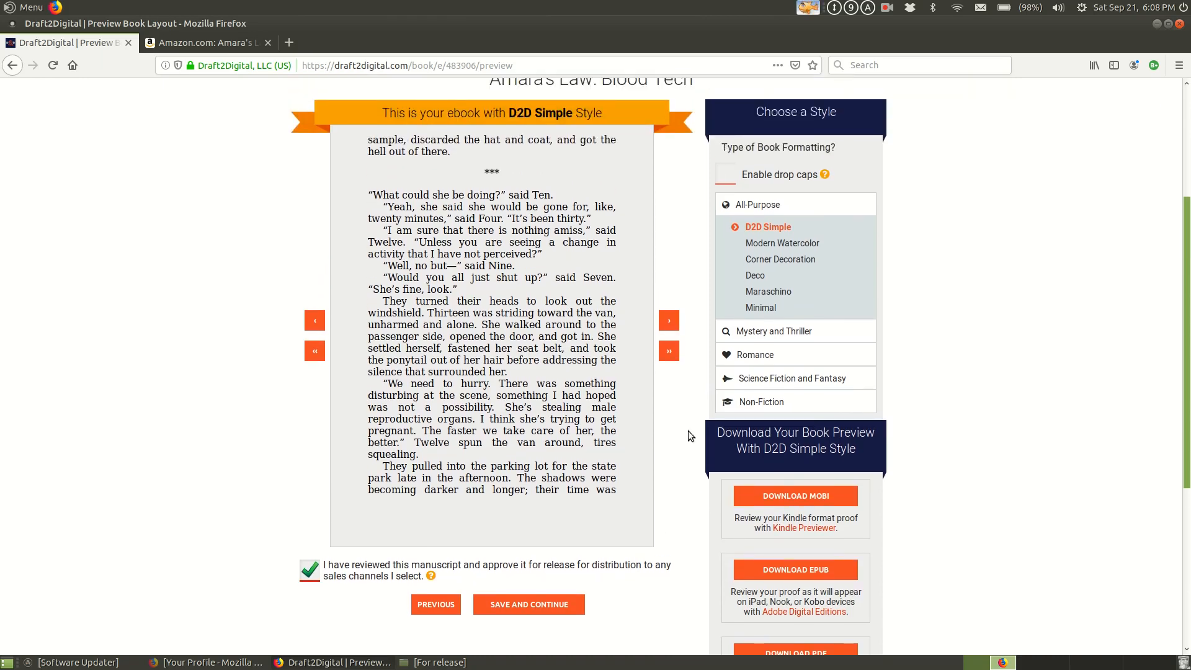
scroll(688, 429, "up", 1)
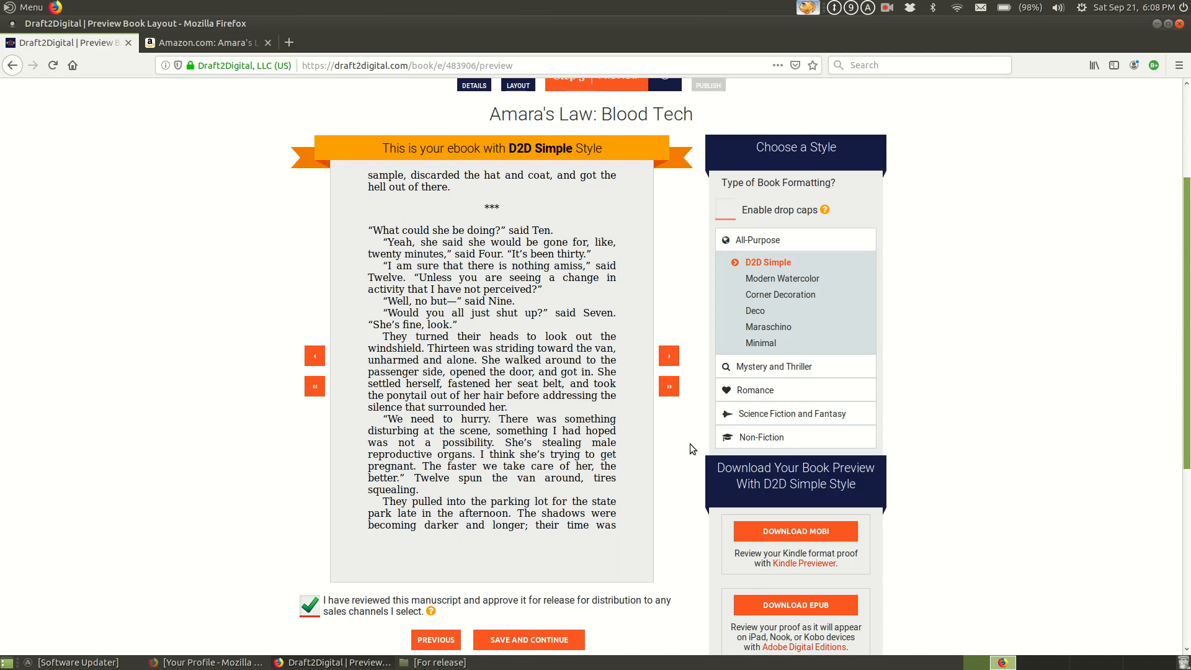
scroll(690, 448, "up", 2)
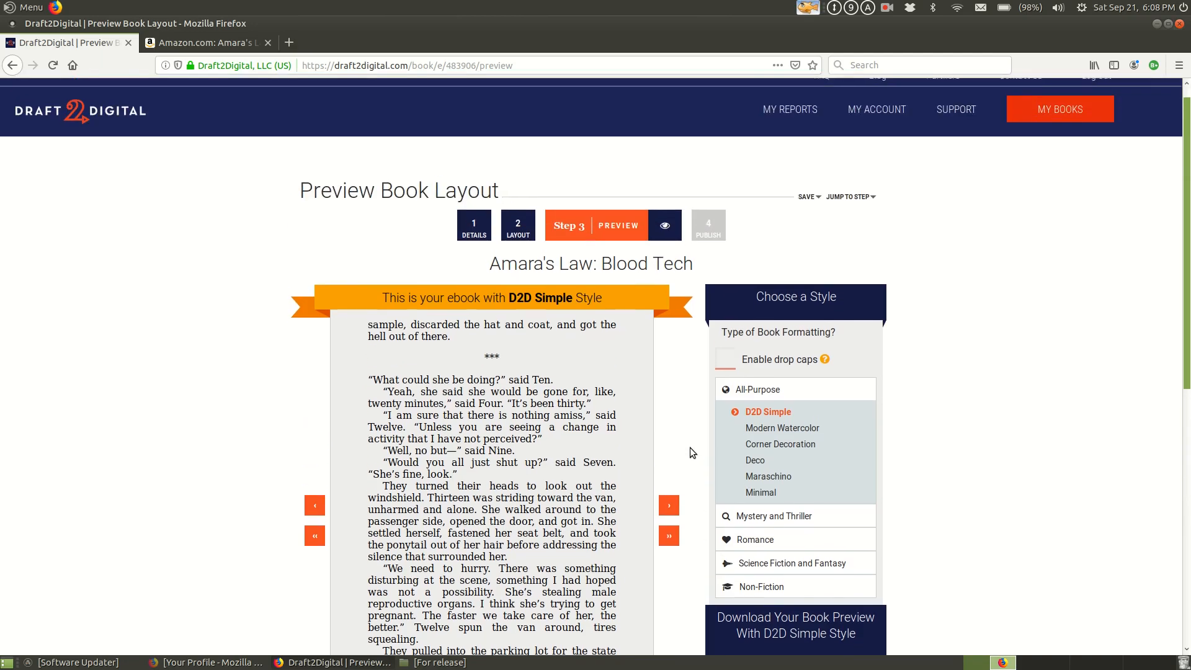
scroll(690, 448, "down", 5)
scroll(656, 460, "down", 1)
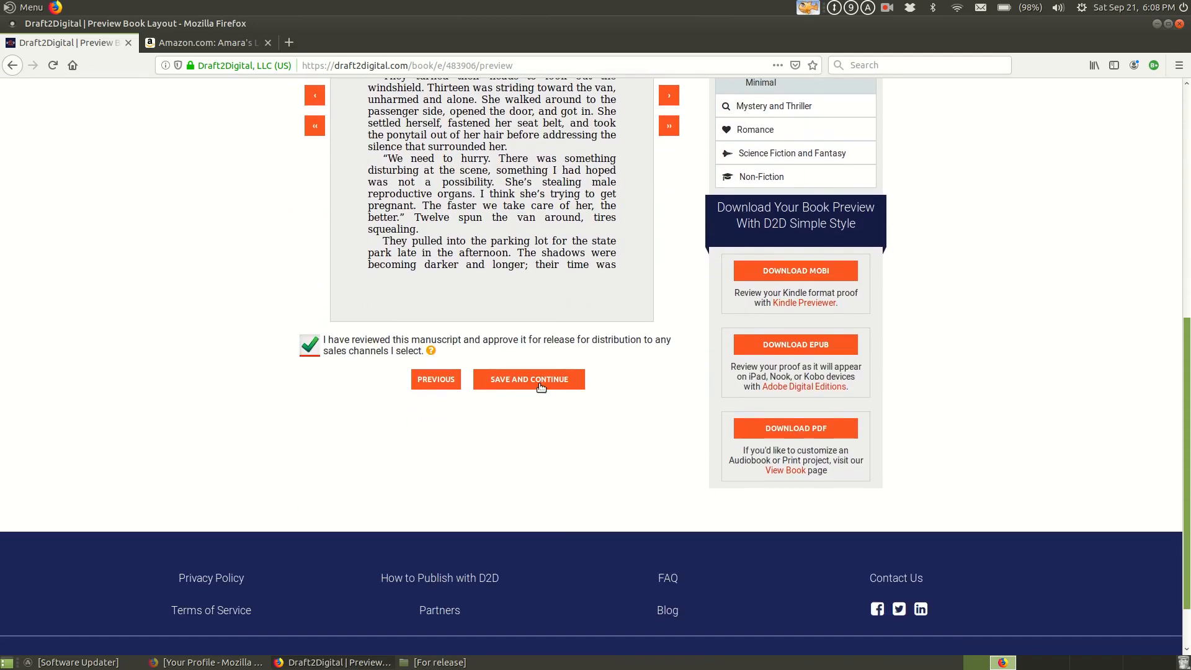
left_click(539, 381)
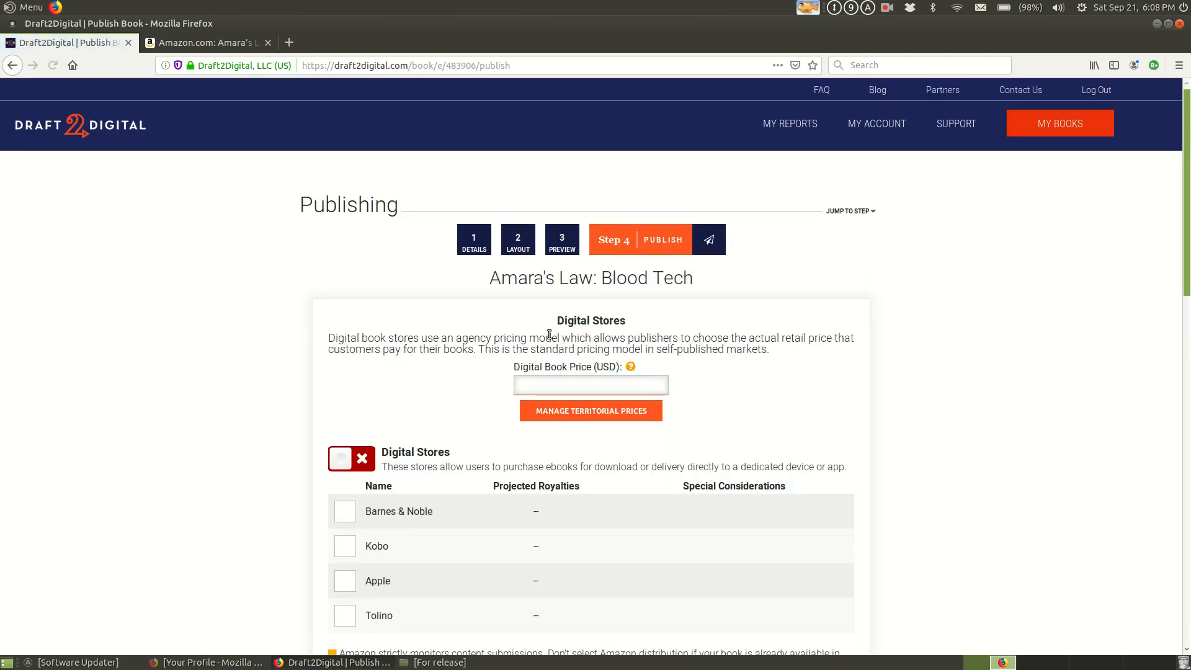
Step: Check the pricing guidance and set the digital book price to 3.99 USD
scroll(360, 317, "down", 3)
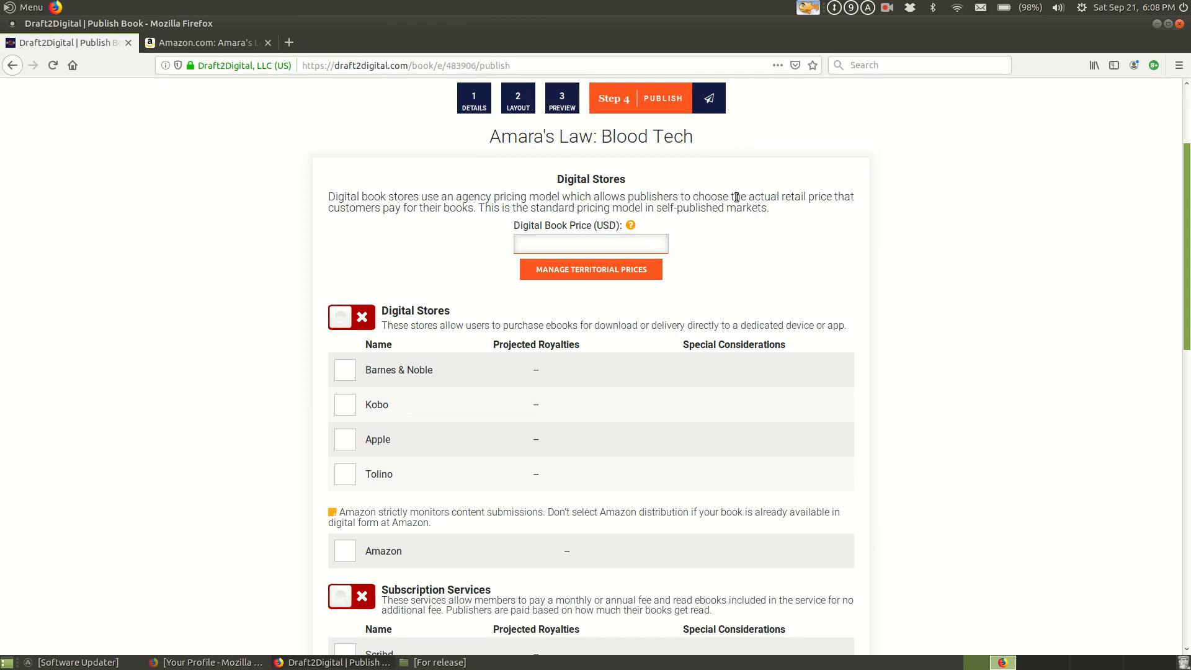
mouse_move(630, 230)
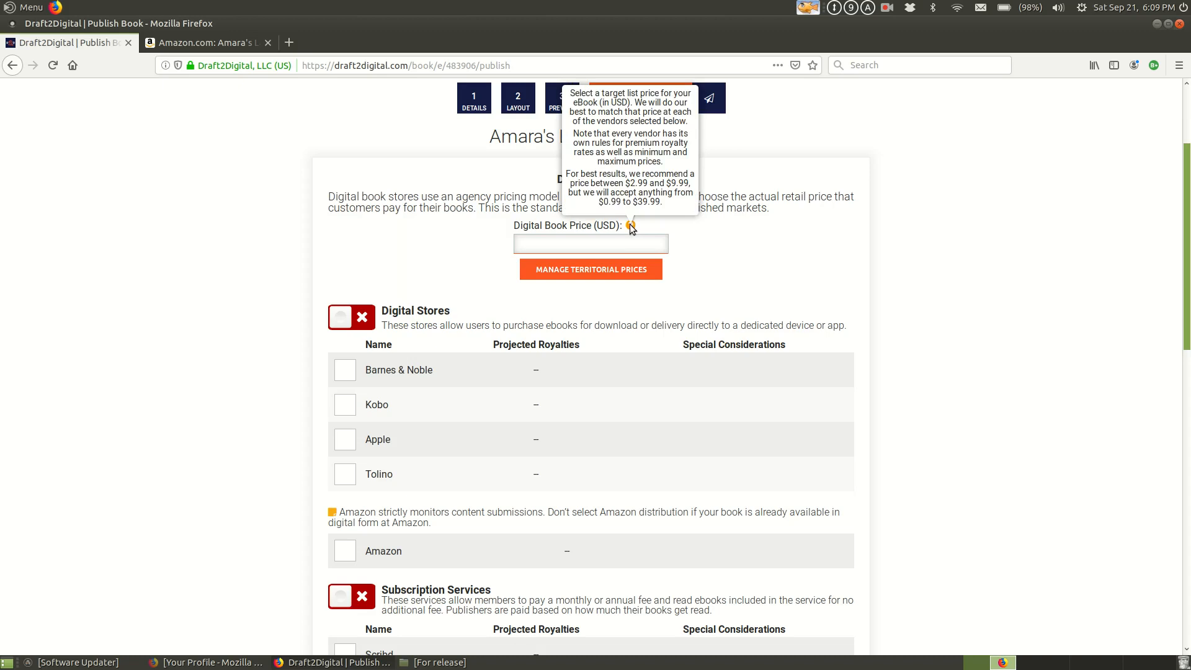
left_click(623, 244)
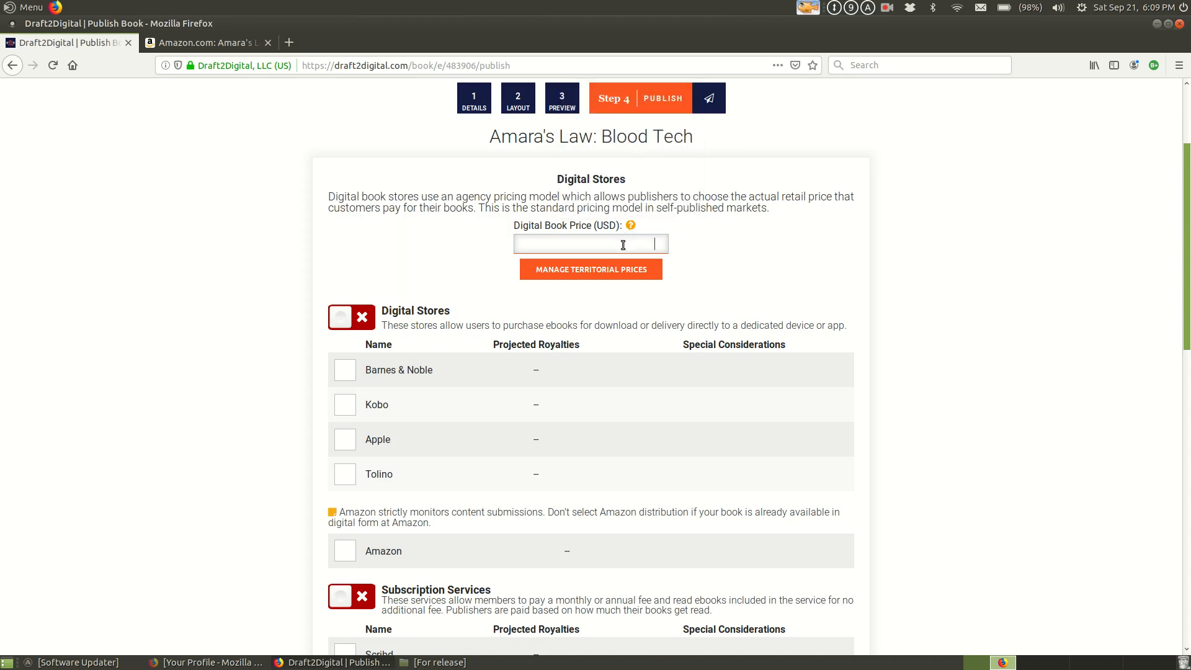
type("3")
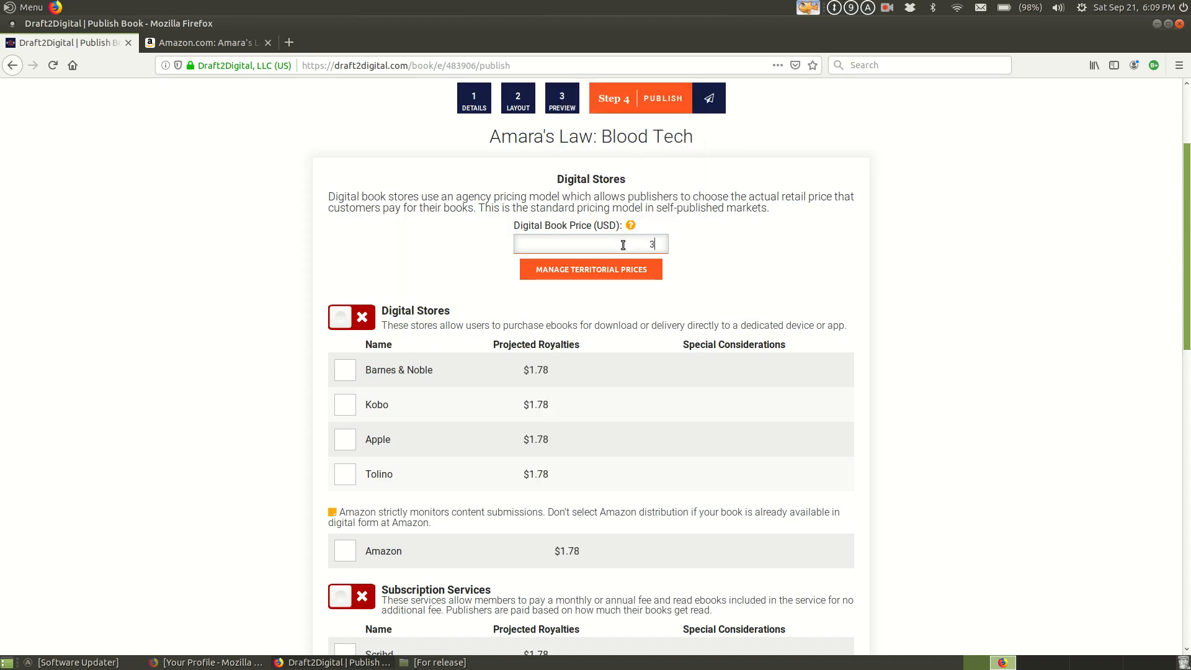
type(".99")
Step: Enable distribution to all the digital stores Barnes & Noble, Kobo, Apple and Tolino, leaving Amazon out
scroll(407, 282, "down", 1)
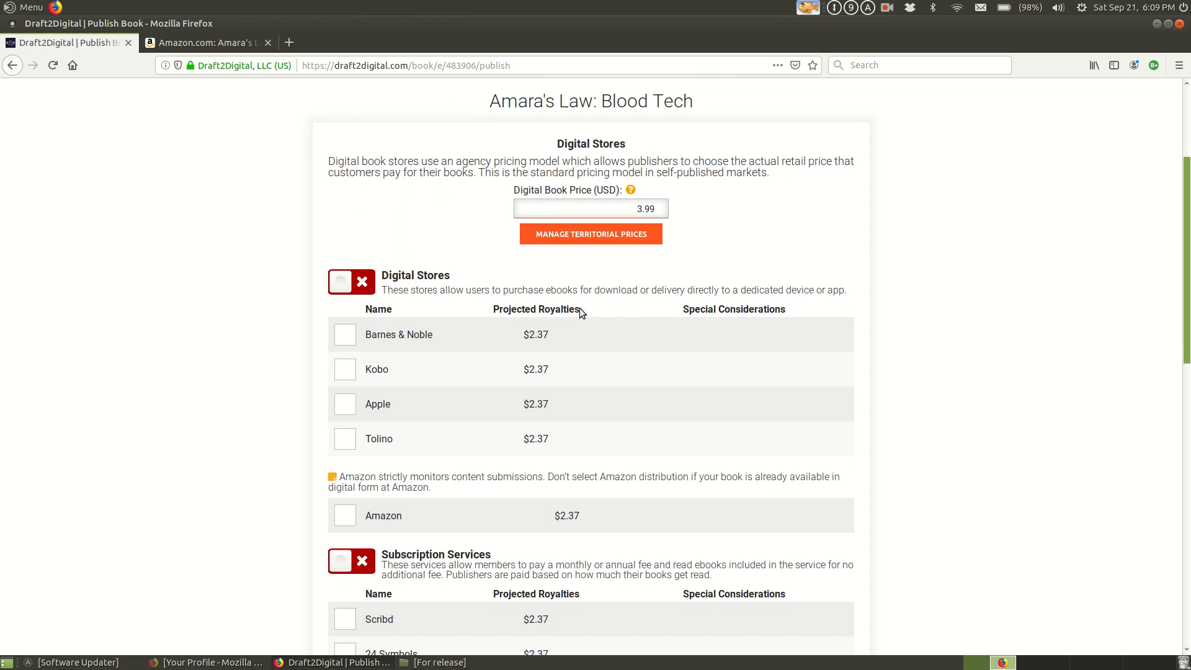
scroll(304, 287, "down", 2)
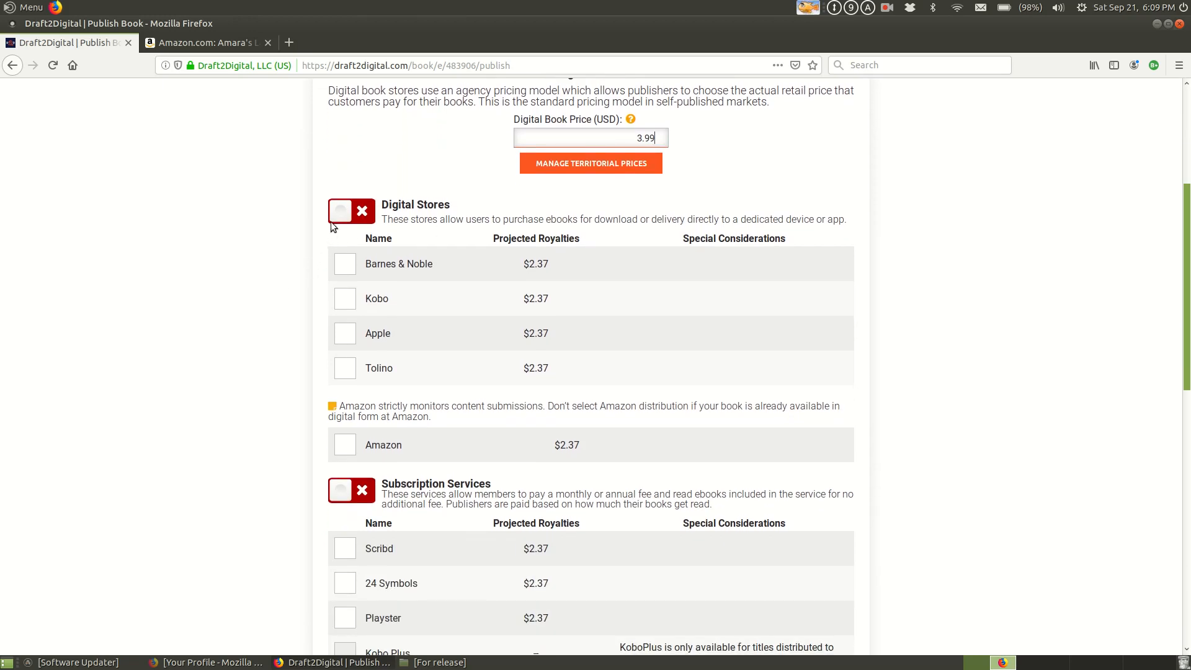
left_click(337, 218)
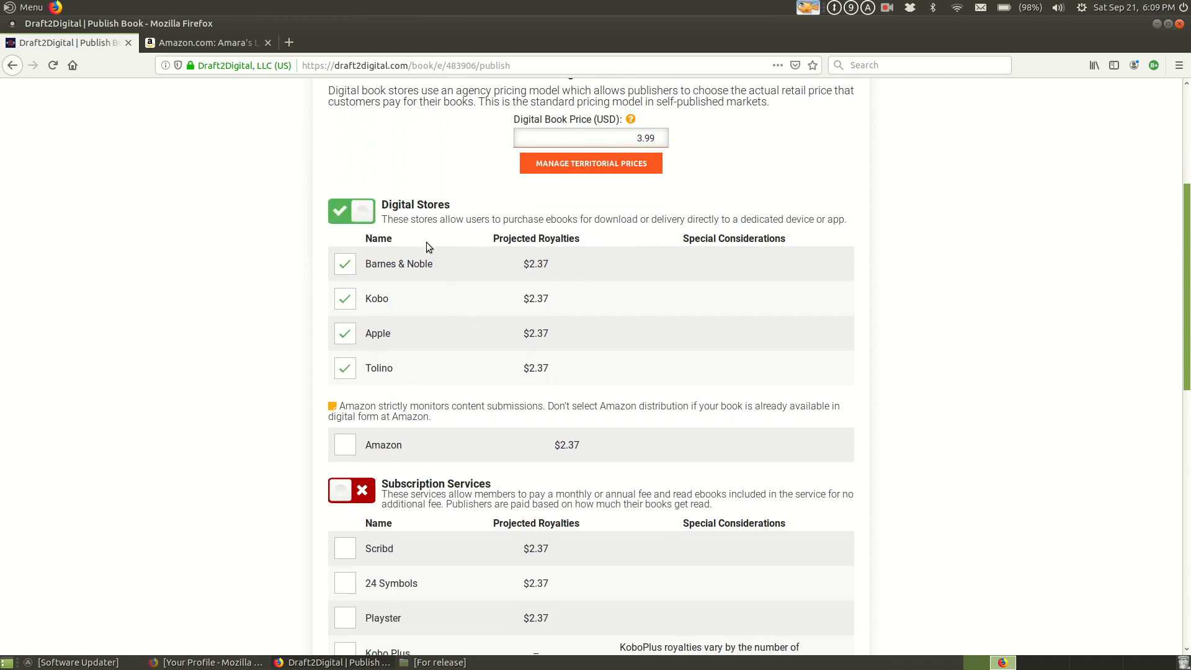
Step: Enable all subscription services: Scribd, 24 Symbols, Playster and Kobo Plus
scroll(335, 412, "down", 3)
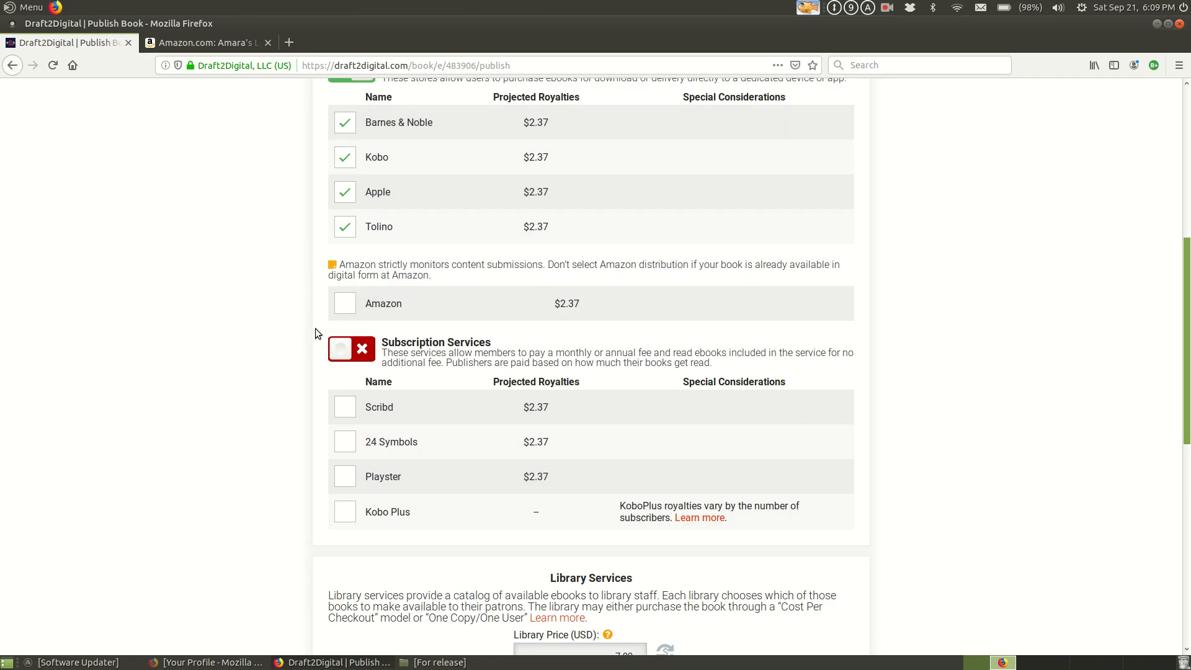
scroll(313, 329, "down", 3)
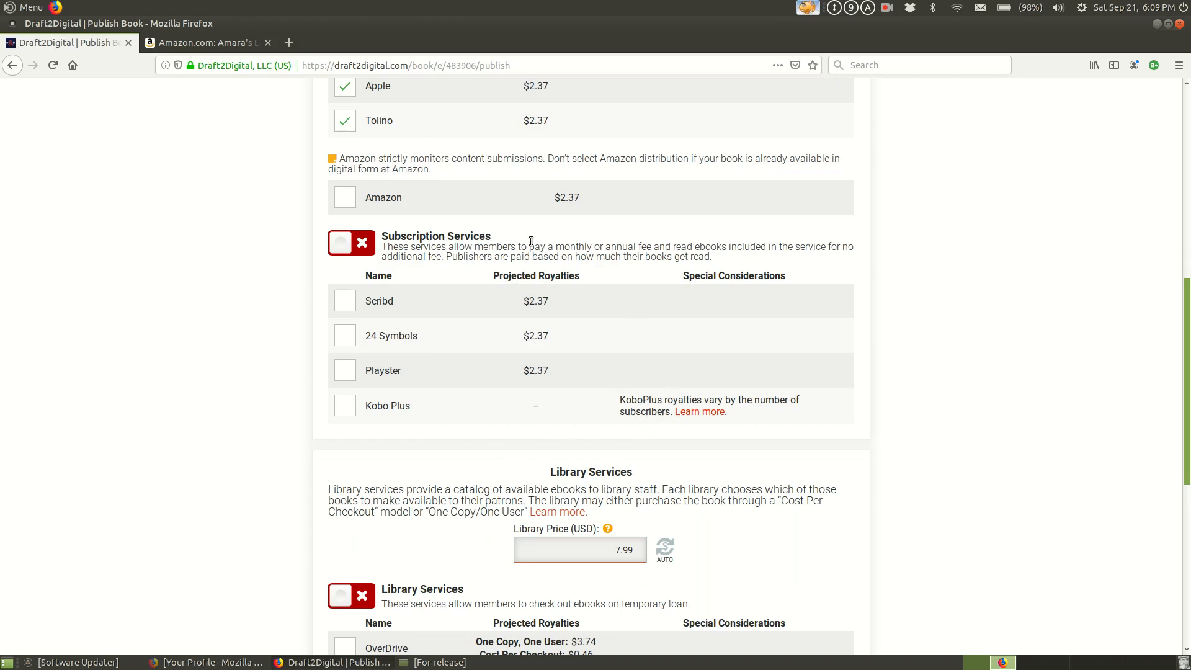
scroll(524, 276, "up", 5)
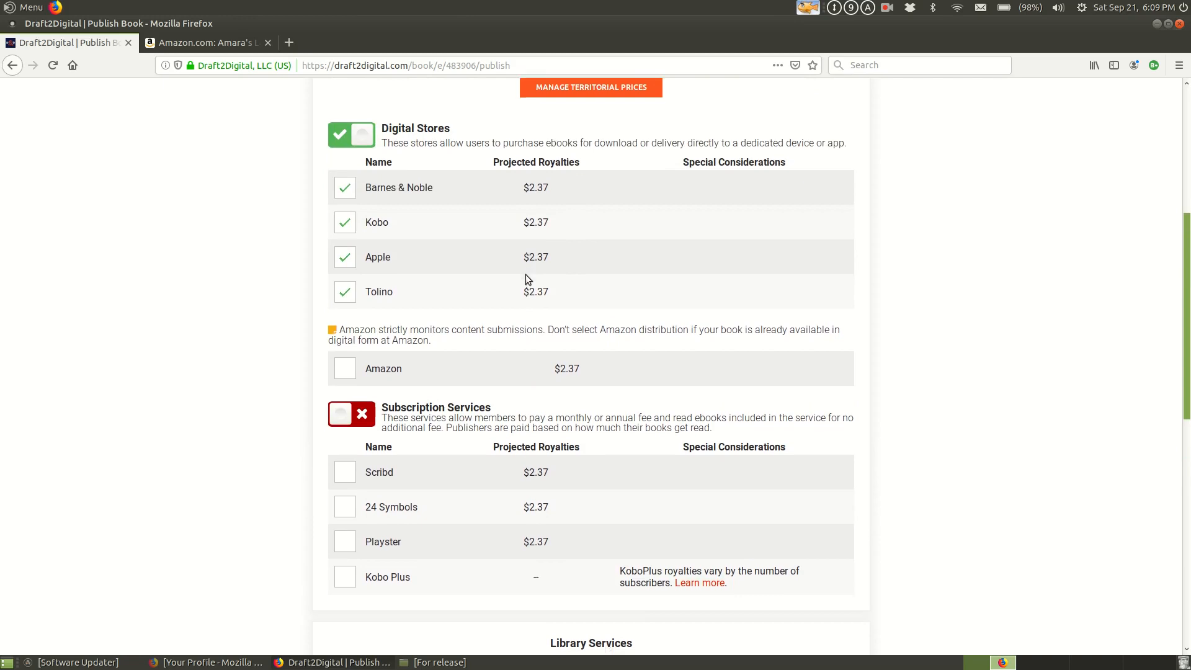
scroll(526, 276, "down", 5)
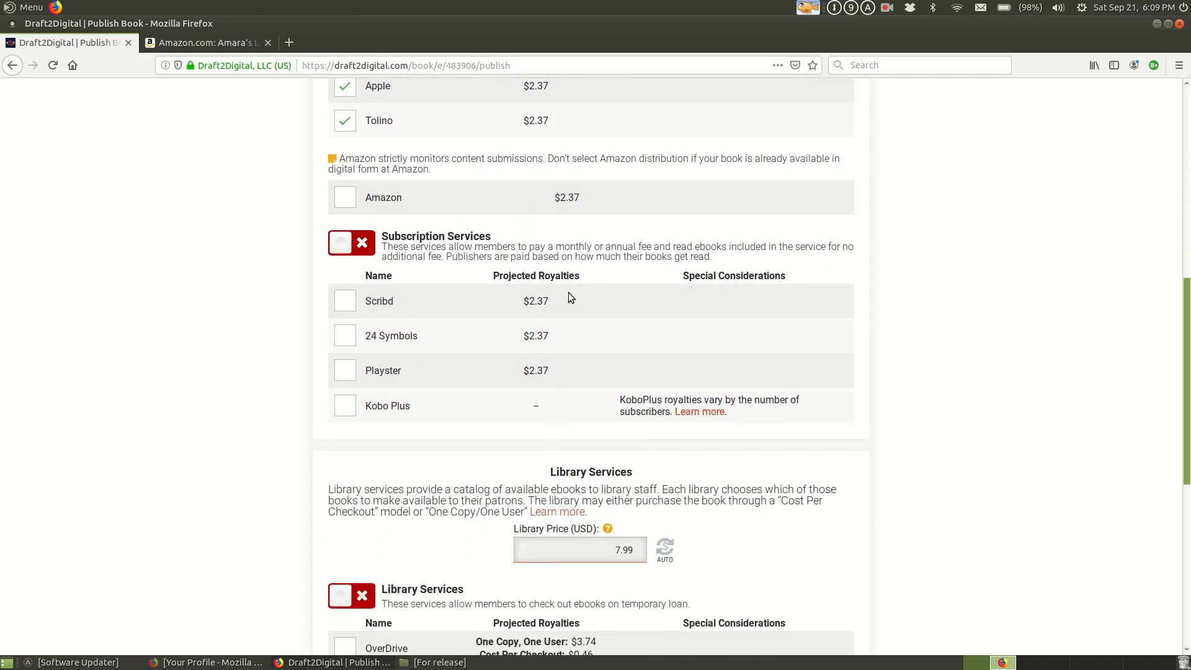
left_click(343, 246)
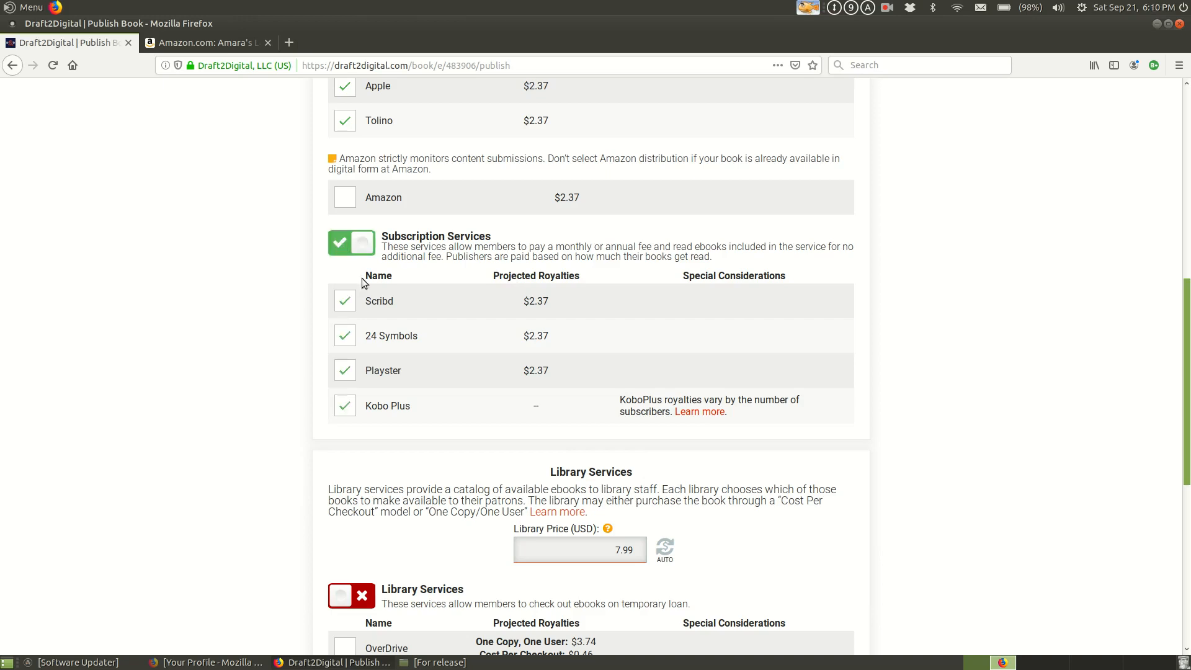
Step: Enable the library services OverDrive, Bibliotheca and Baker & Taylor, and exclude Hoopla
scroll(403, 304, "down", 3)
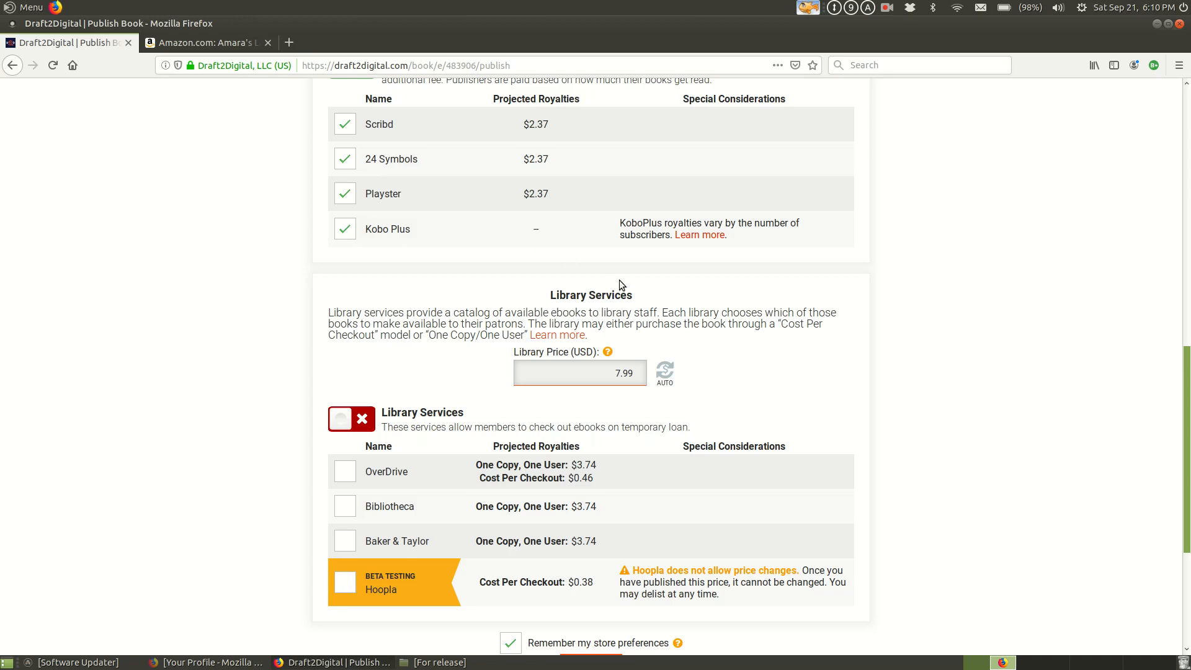
mouse_move(611, 355)
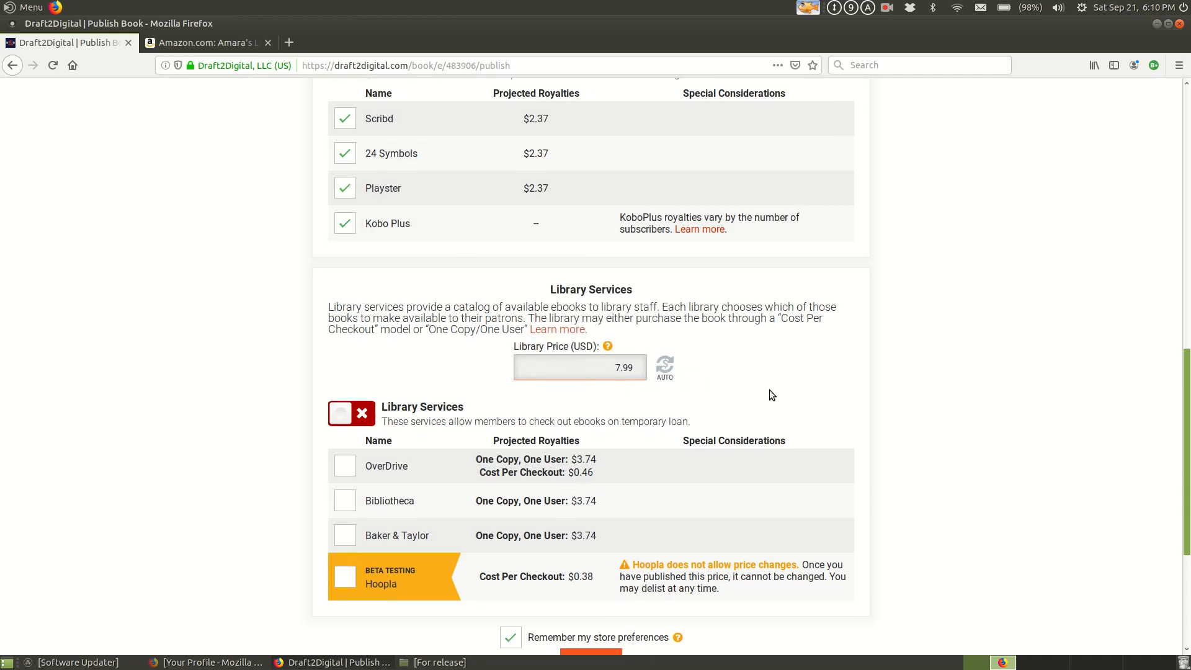
scroll(770, 389, "down", 3)
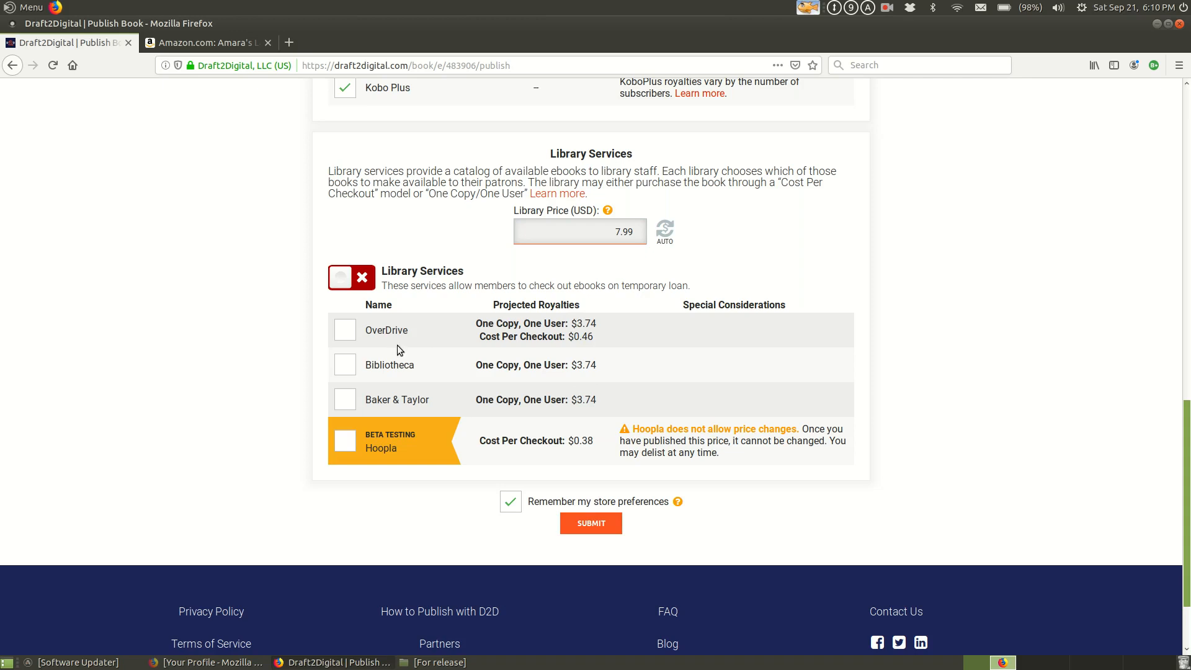
left_click(339, 280)
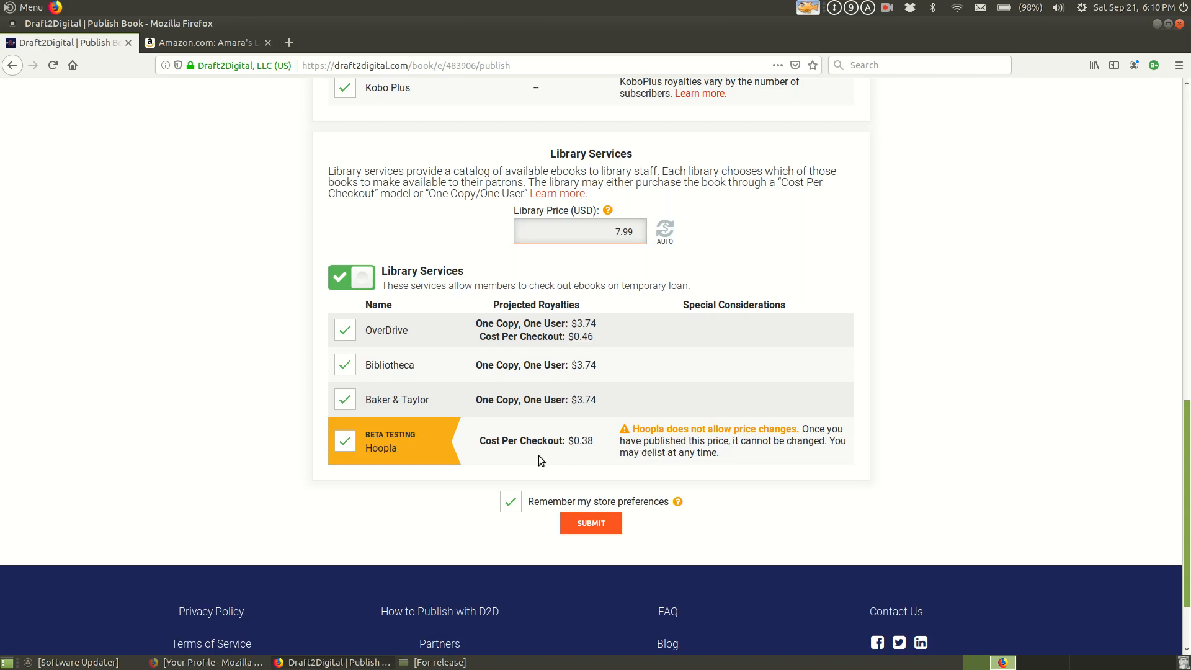
left_click(344, 443)
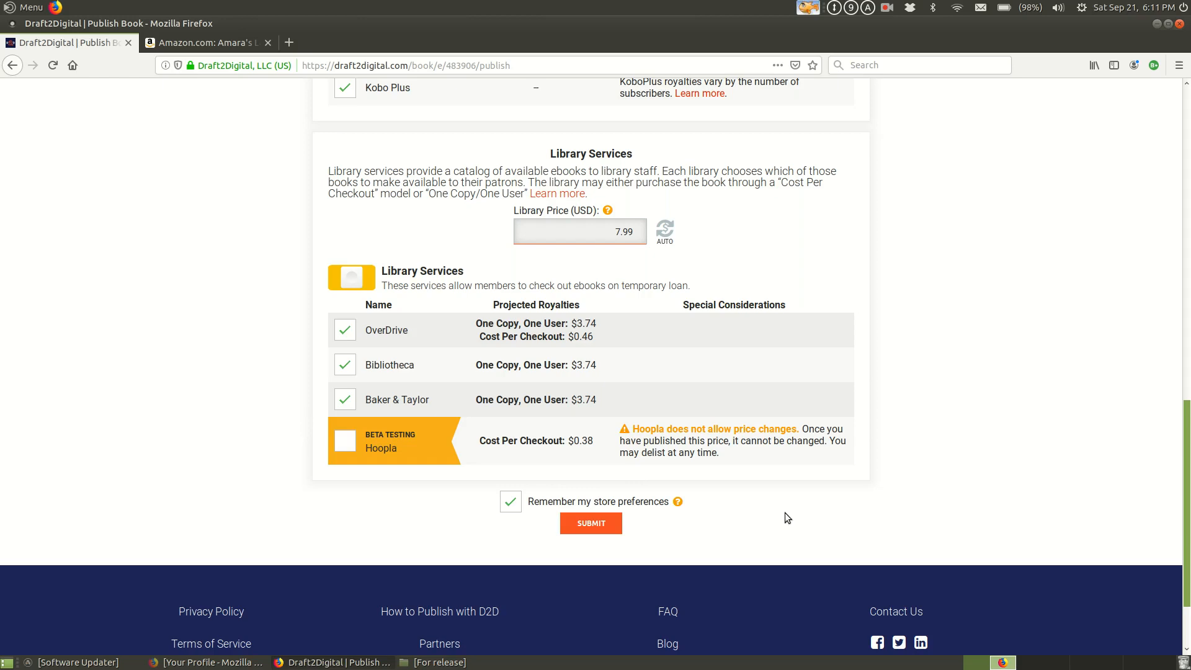
Step: Turn off remembering the store preferences and review the prices and selected sales channels
left_click(510, 502)
scroll(813, 522, "up", 10)
scroll(797, 533, "up", 10)
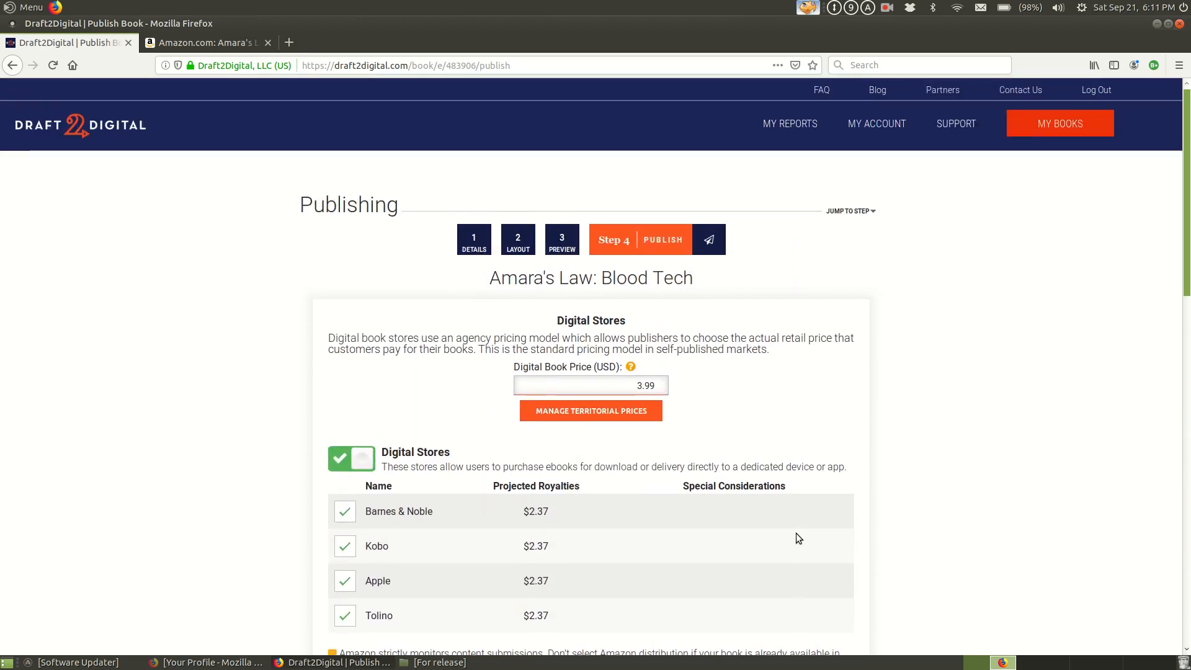
scroll(797, 534, "down", 15)
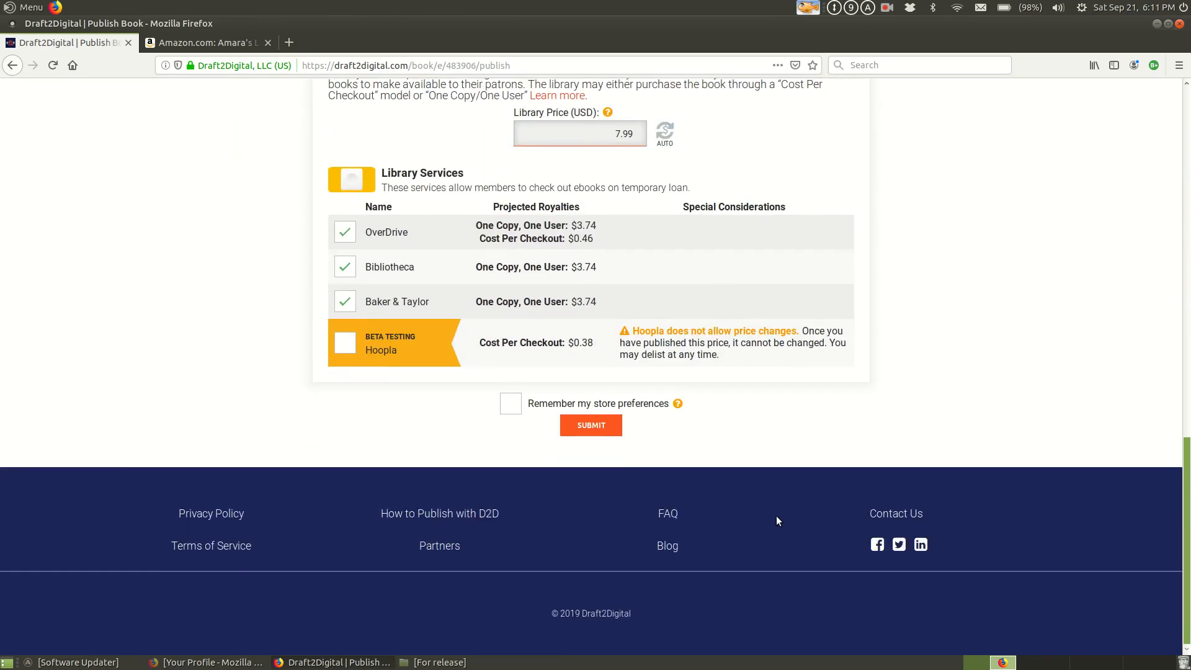
scroll(686, 423, "up", 10)
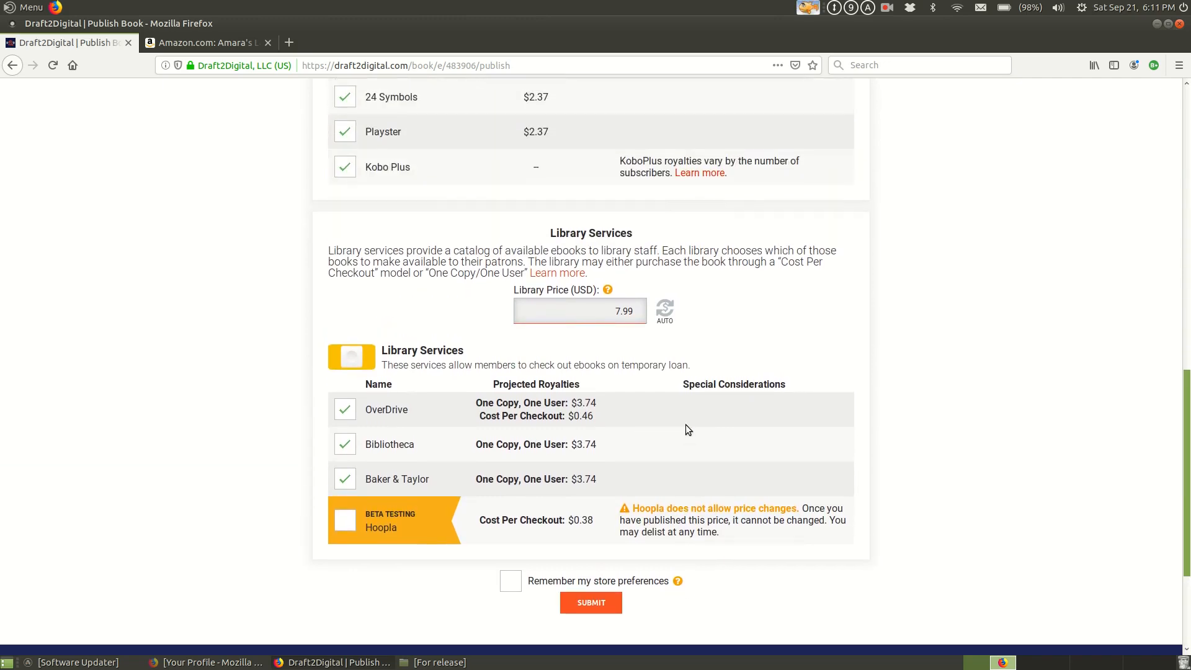
scroll(687, 427, "up", 8)
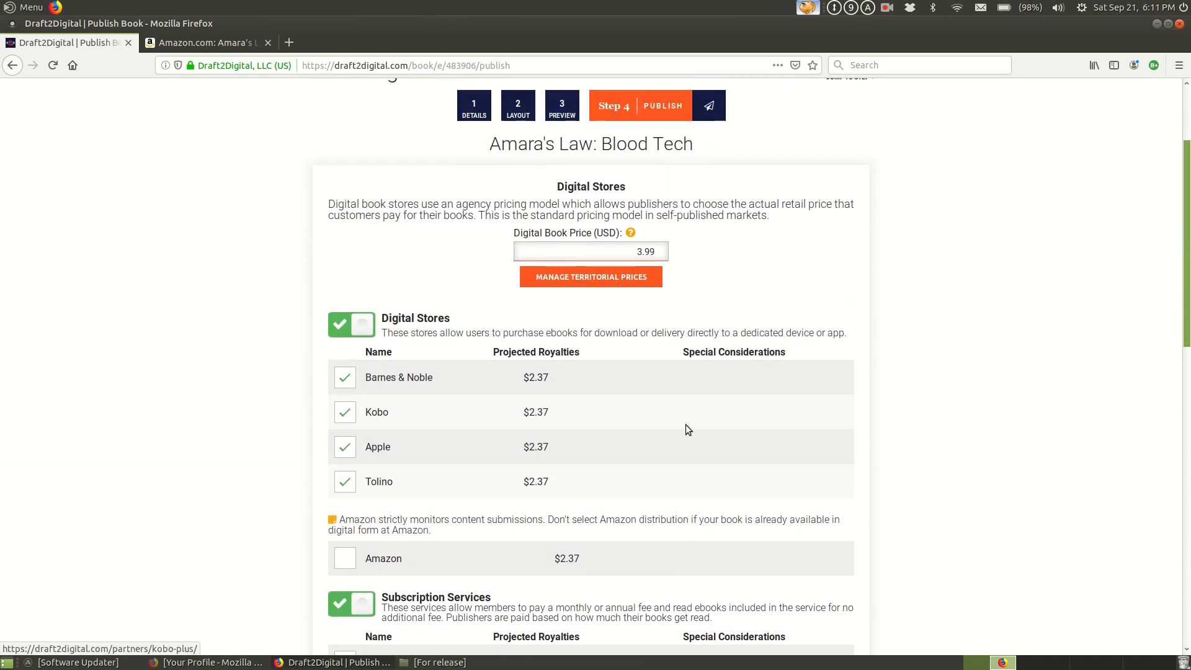
scroll(687, 424, "down", 12)
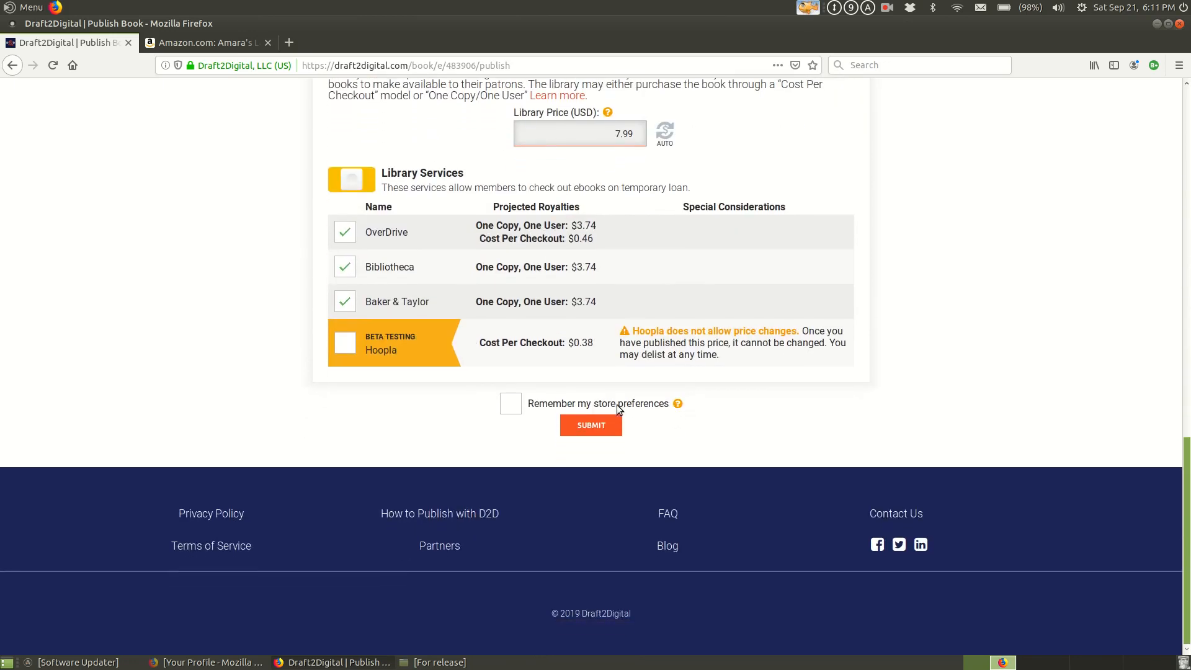
mouse_move(675, 405)
Step: Submit the book, declare yourself its original creator, confirm the rights and Terms of Service, and publish it
left_click(588, 427)
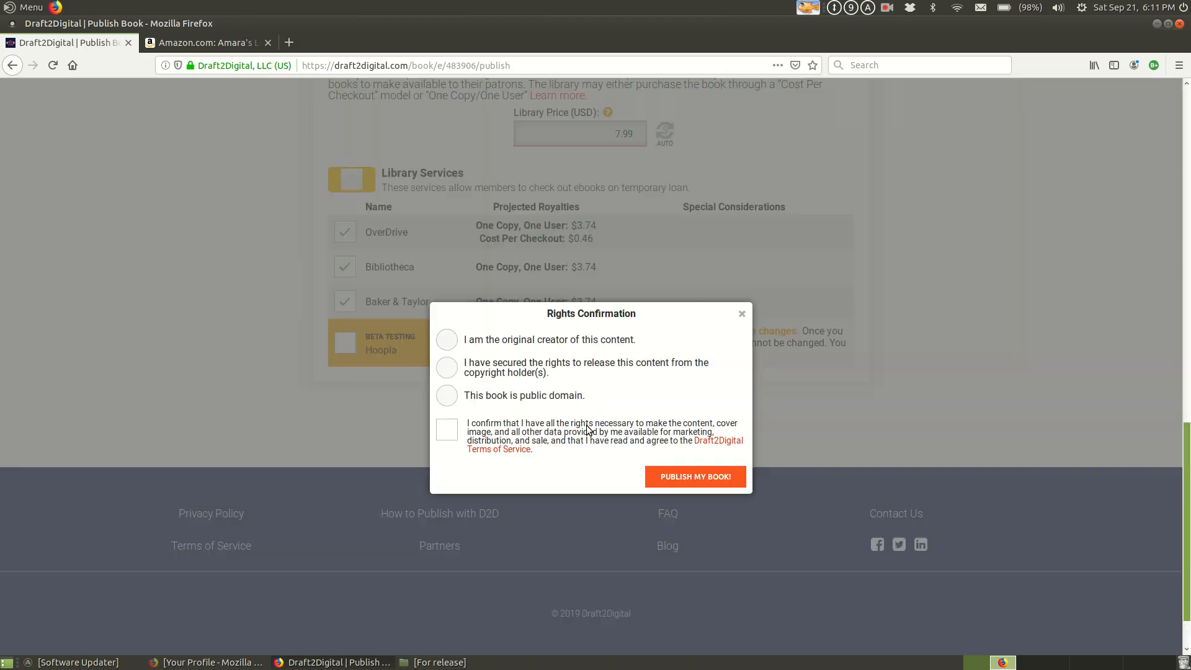
left_click(448, 342)
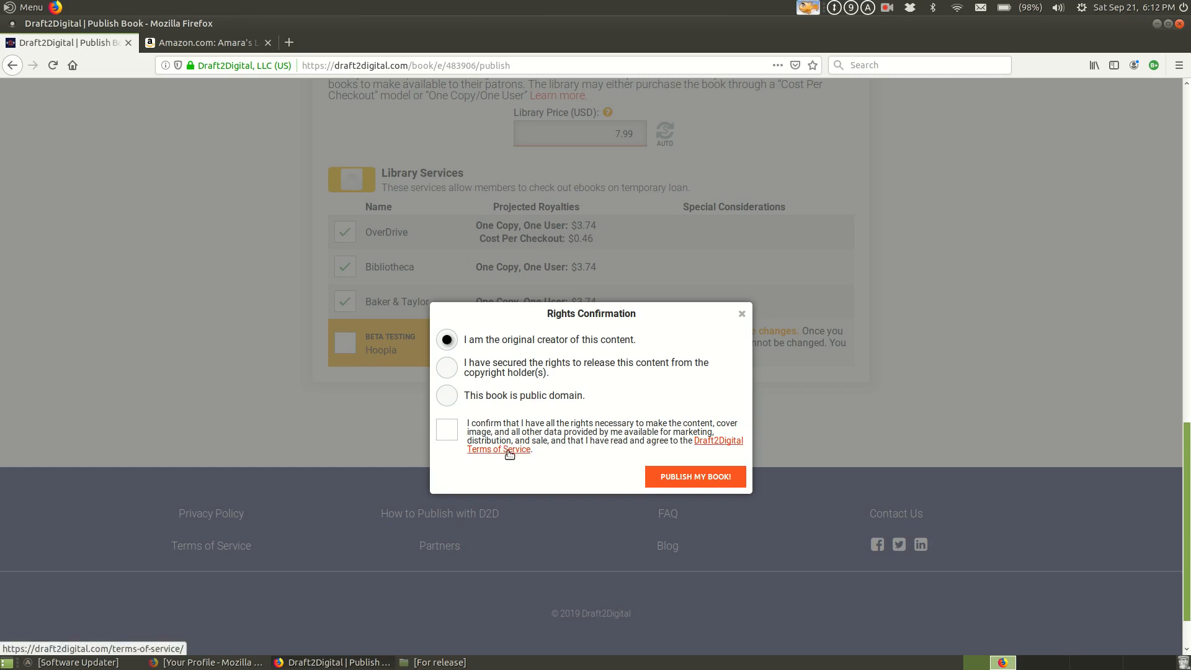
left_click(448, 429)
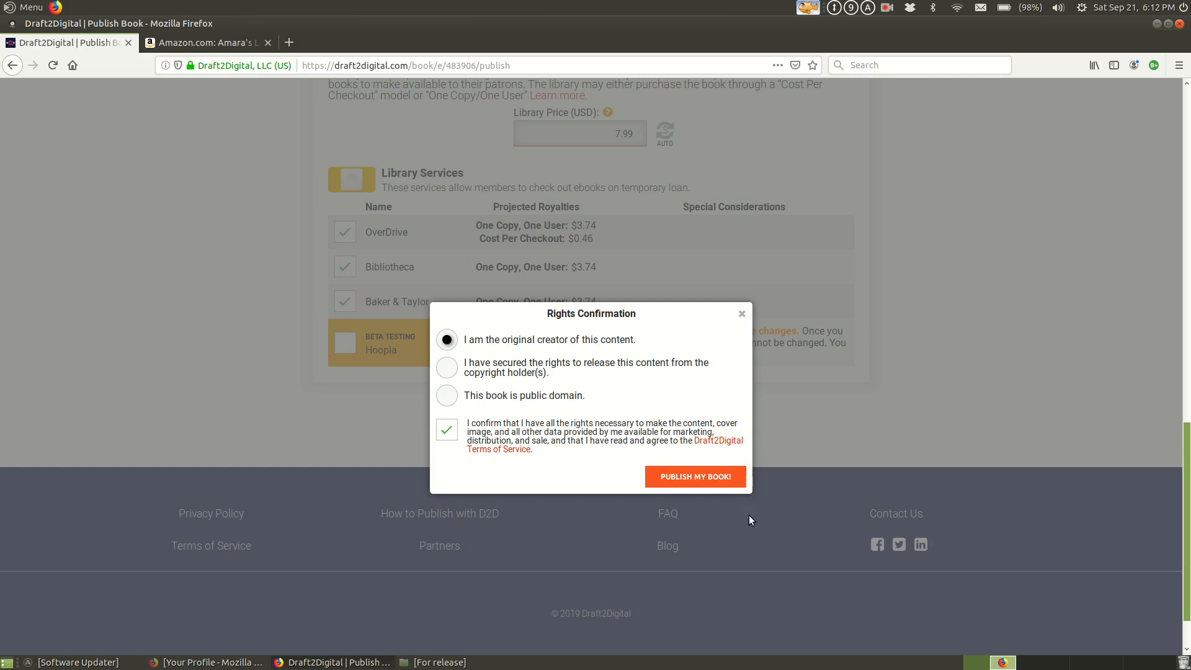
left_click(699, 477)
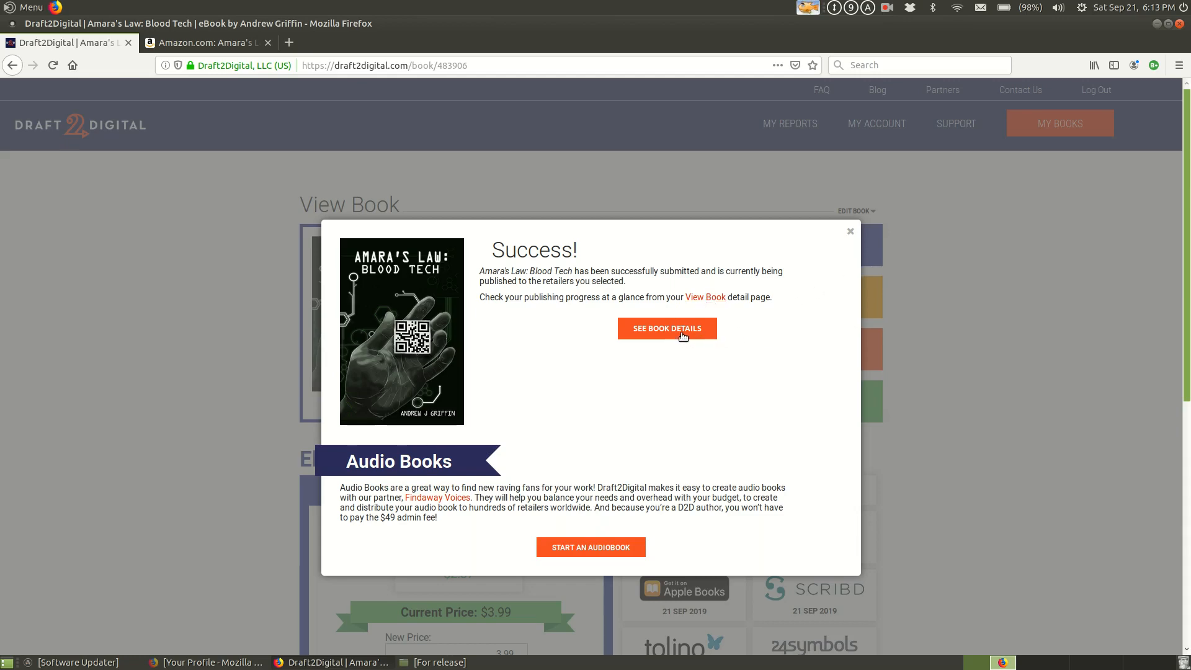
Step: Open the published book's details and examine the publishing status for each retailer
left_click(683, 335)
scroll(955, 273, "down", 1)
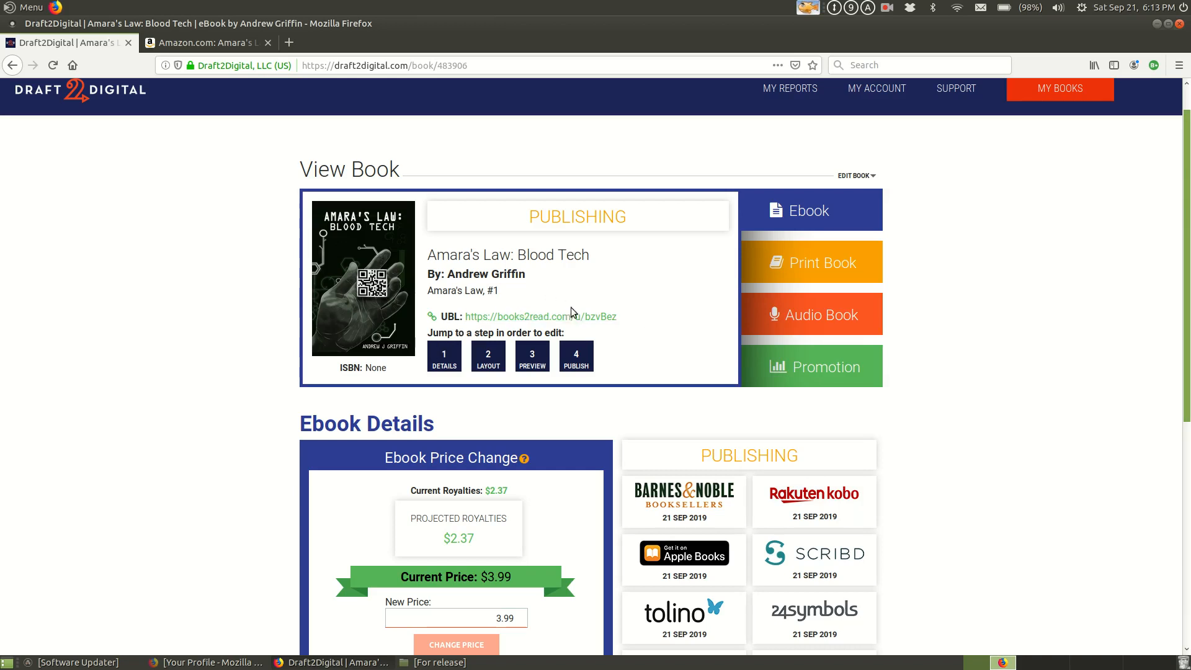
scroll(985, 349, "down", 3)
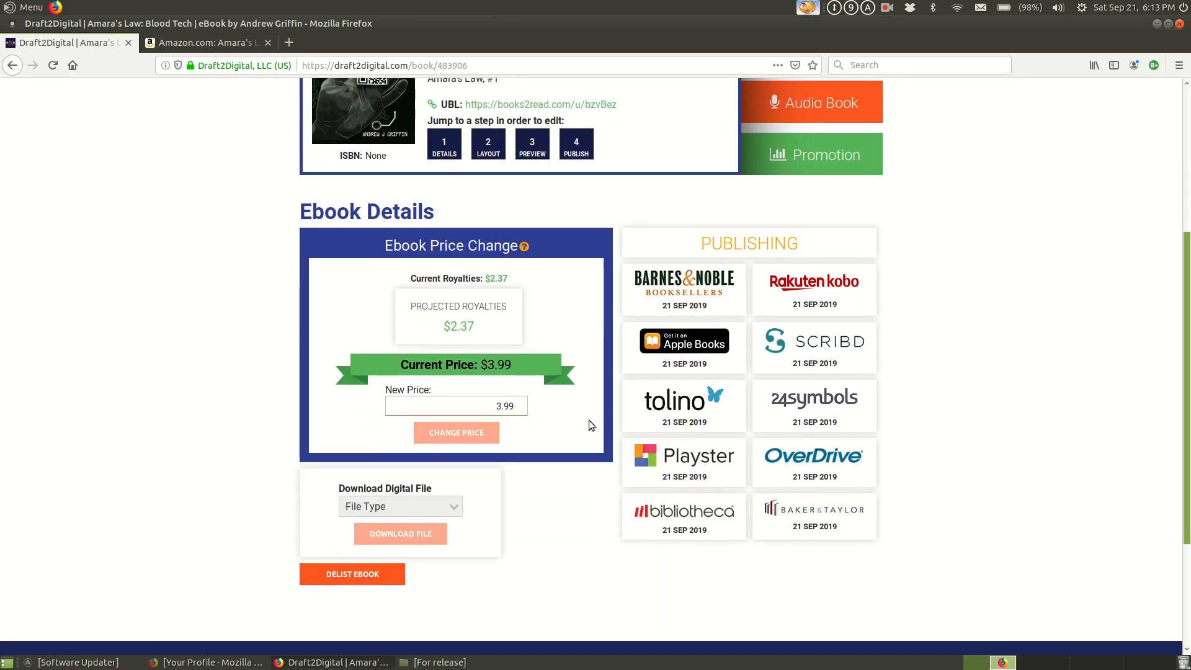
Step: Examine the file types offered for downloading the e-book's digital file, leaving none selected
scroll(867, 506, "up", 3)
scroll(866, 506, "down", 3)
left_click(458, 513)
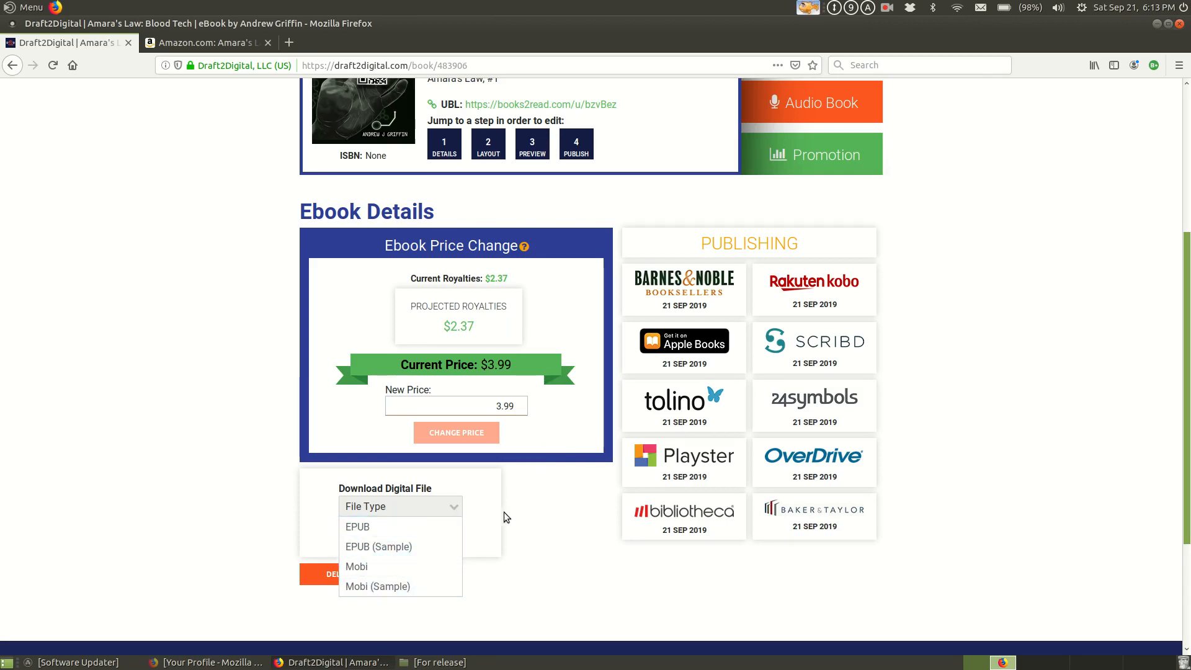
left_click(548, 538)
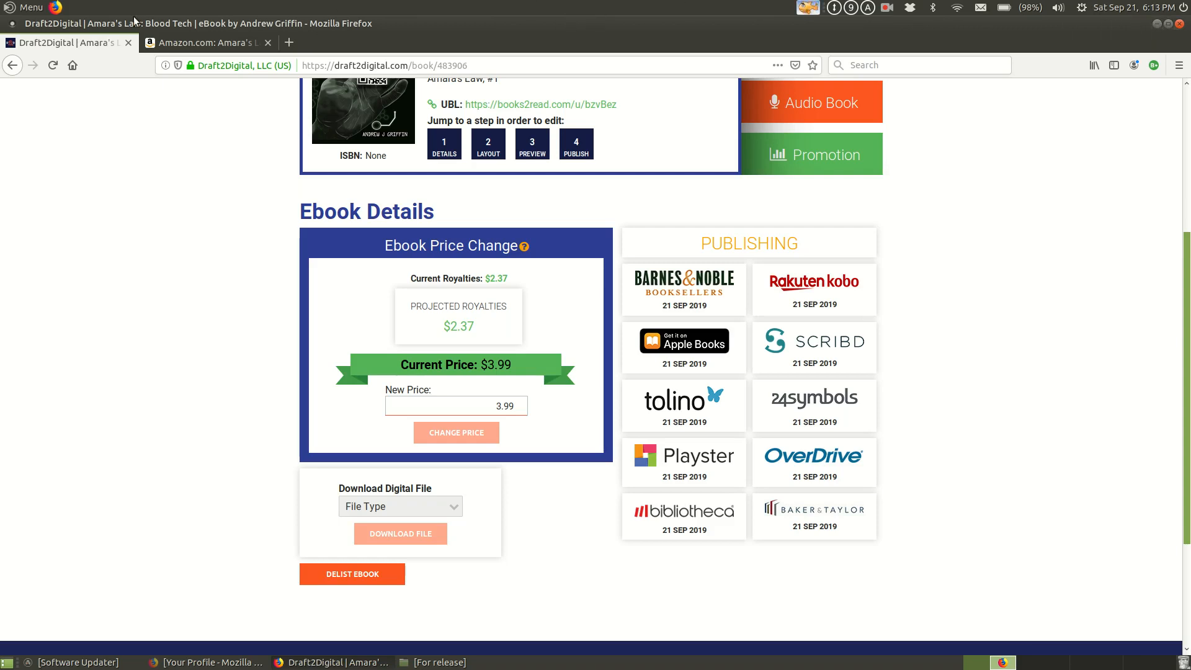
Step: Bring the Twelves-Escape.mobi file into view on the desktop, move it away again and return to the book's page
left_click(1159, 26)
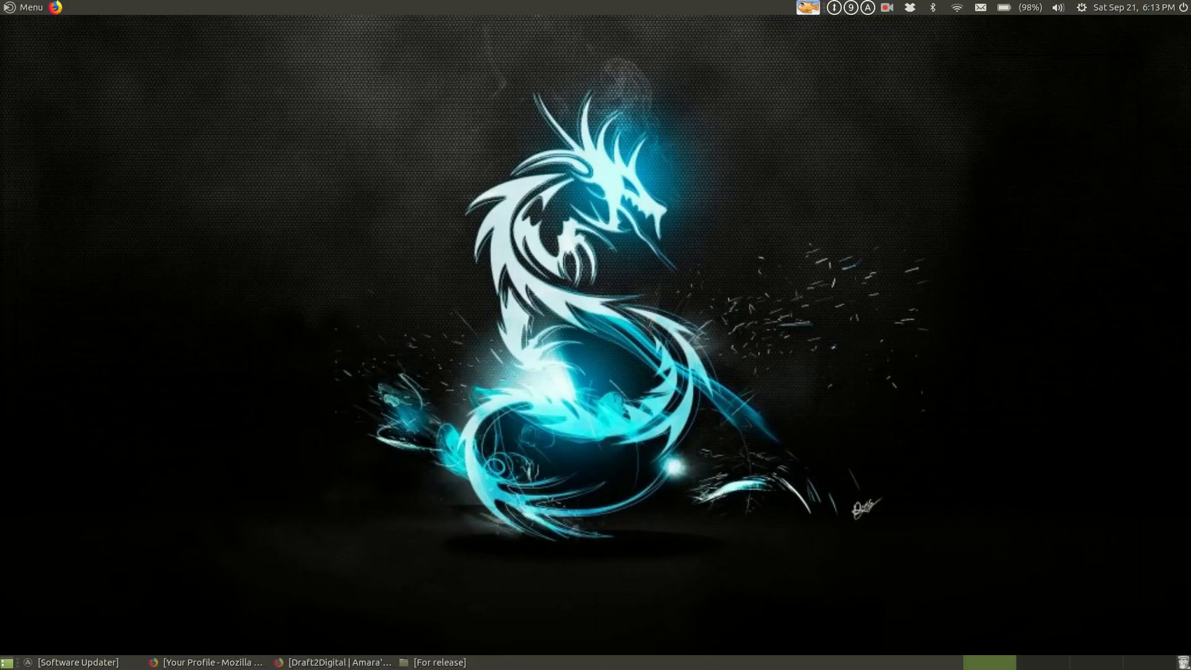
left_click_drag(413, 566, 657, 315)
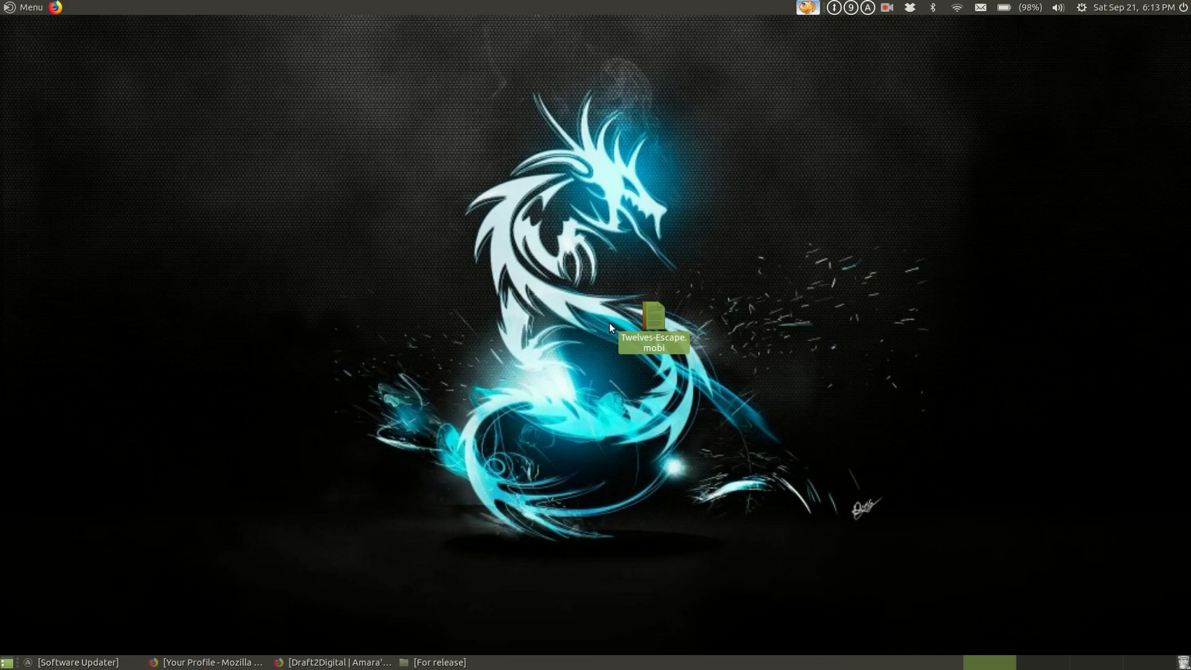
left_click_drag(653, 314, 0, 77)
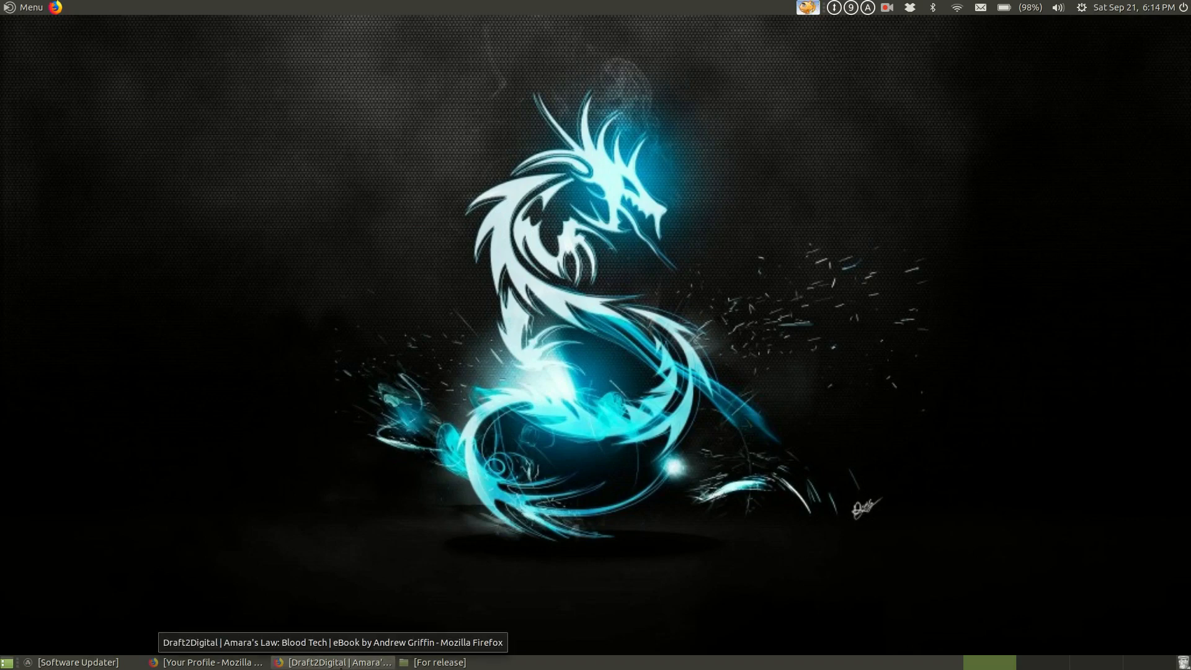
left_click(330, 663)
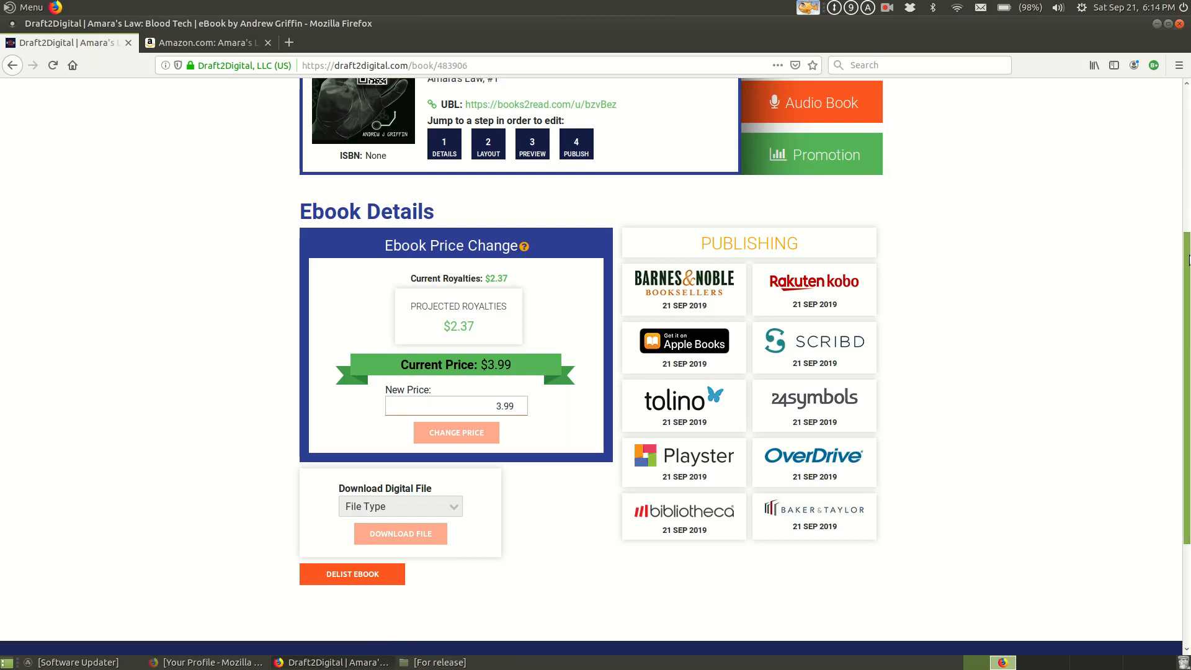
Step: Review the book's overview on the View Book page and look at its editing options
scroll(1173, 132, "up", 4)
scroll(1173, 132, "up", 1)
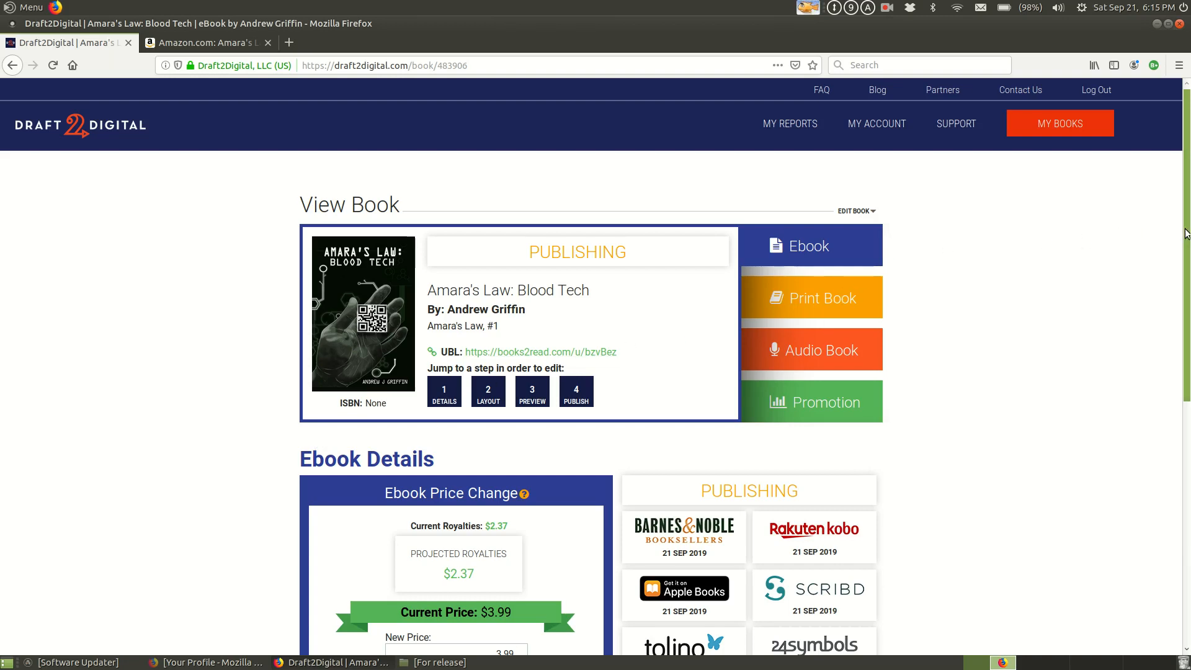
mouse_move(1187, 233)
left_mouse_down()
mouse_move(1186, 472)
mouse_move(1186, 235)
left_mouse_up()
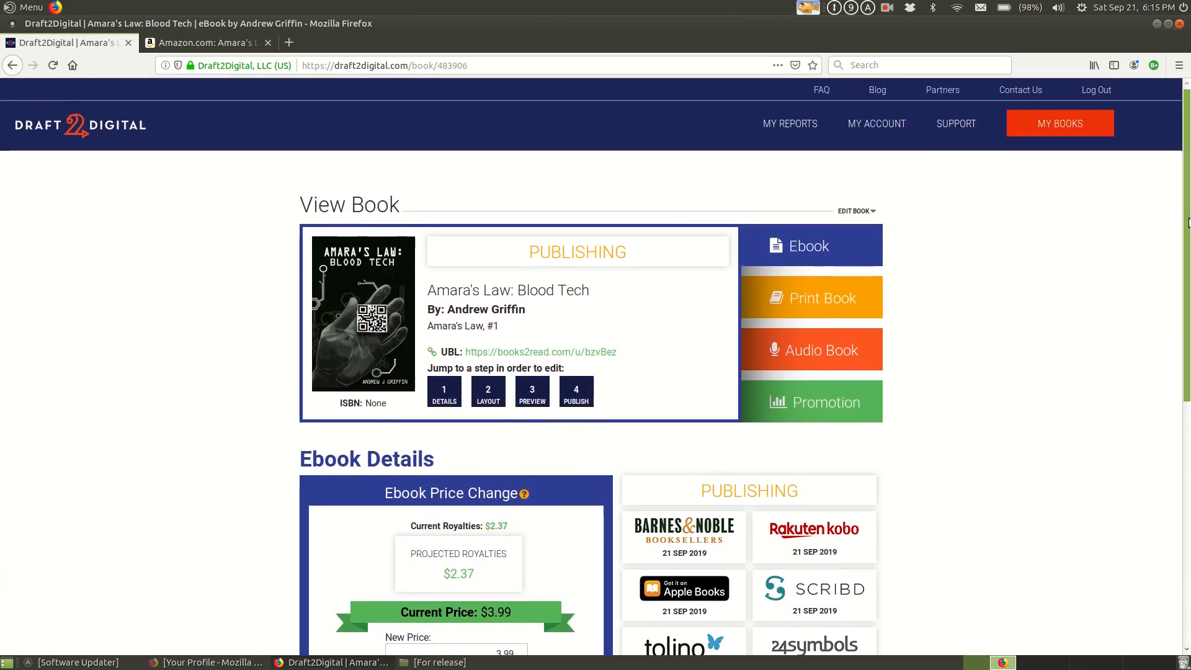
left_click(846, 212)
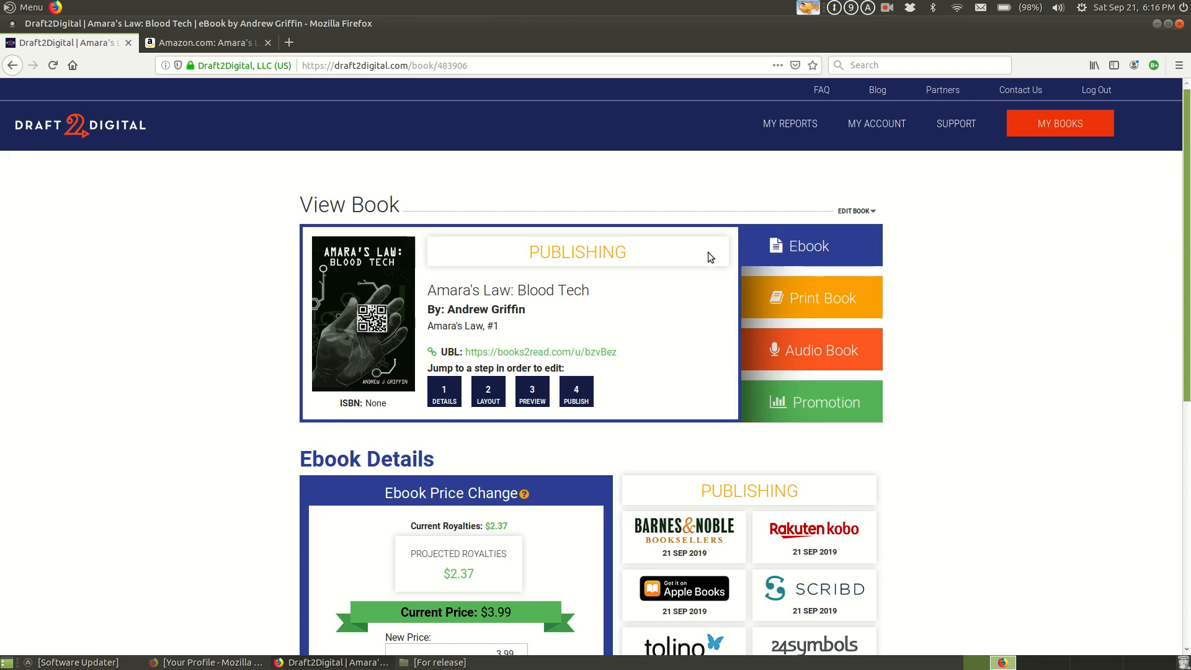
scroll(1187, 224, "down", 5)
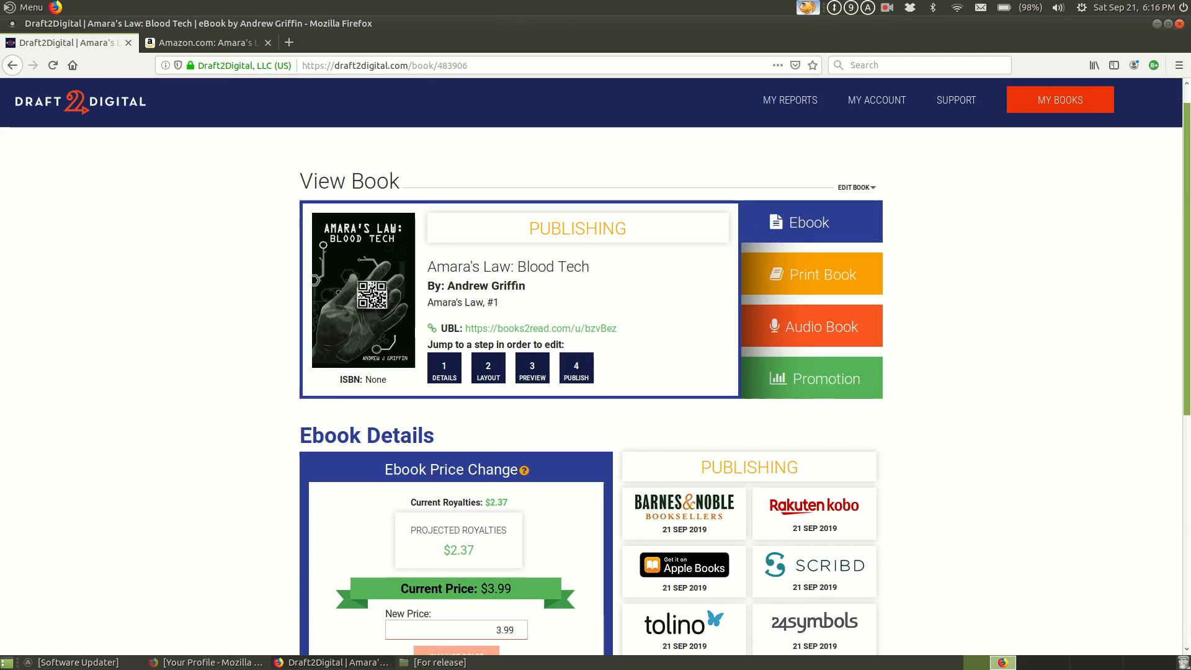
scroll(1187, 225, "up", 5)
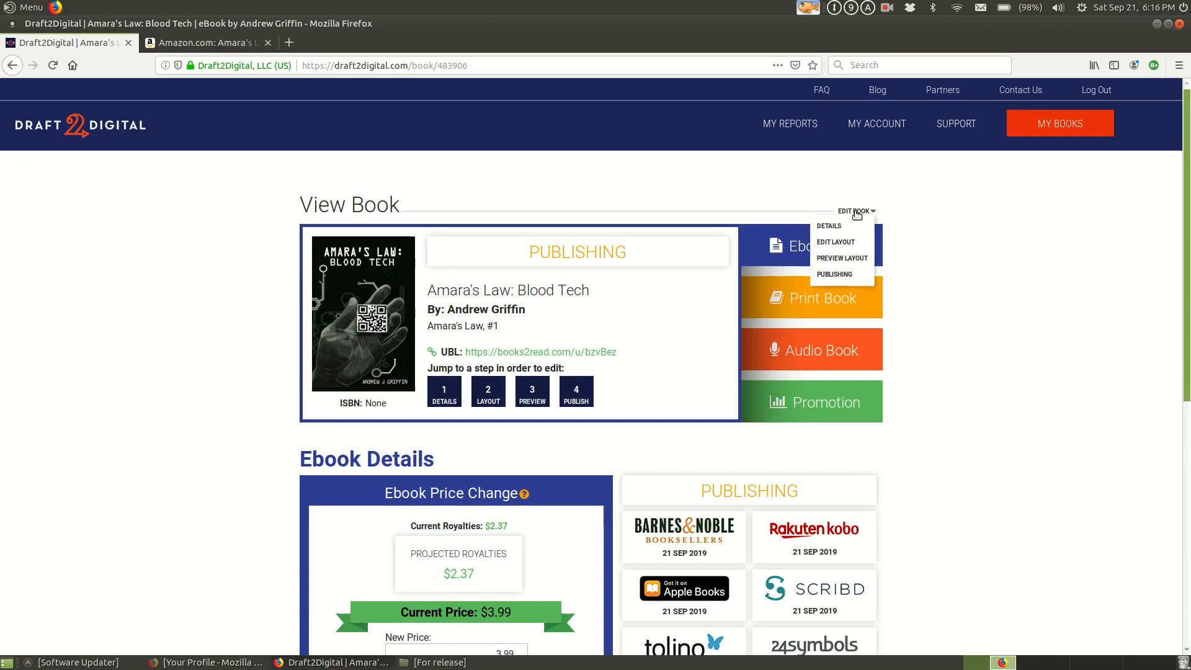
Step: Examine the Print Book details with their PDF download options and the Audio Book offer for the book
left_click(820, 302)
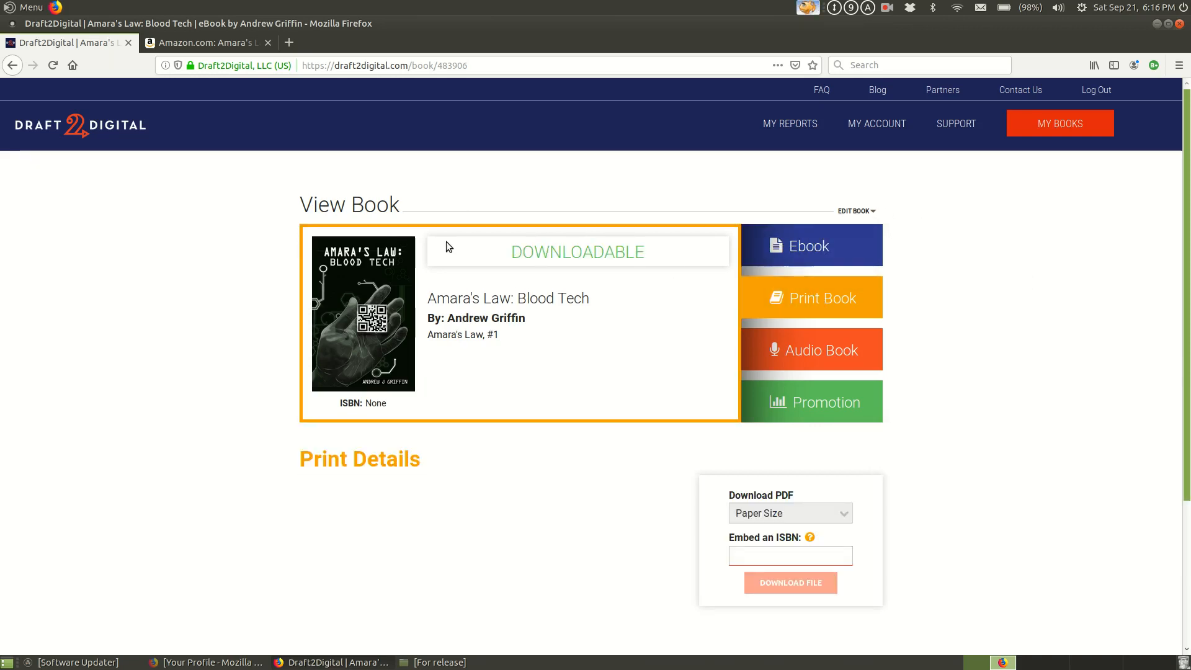
scroll(927, 470, "down", 3)
scroll(927, 472, "up", 3)
left_click(820, 352)
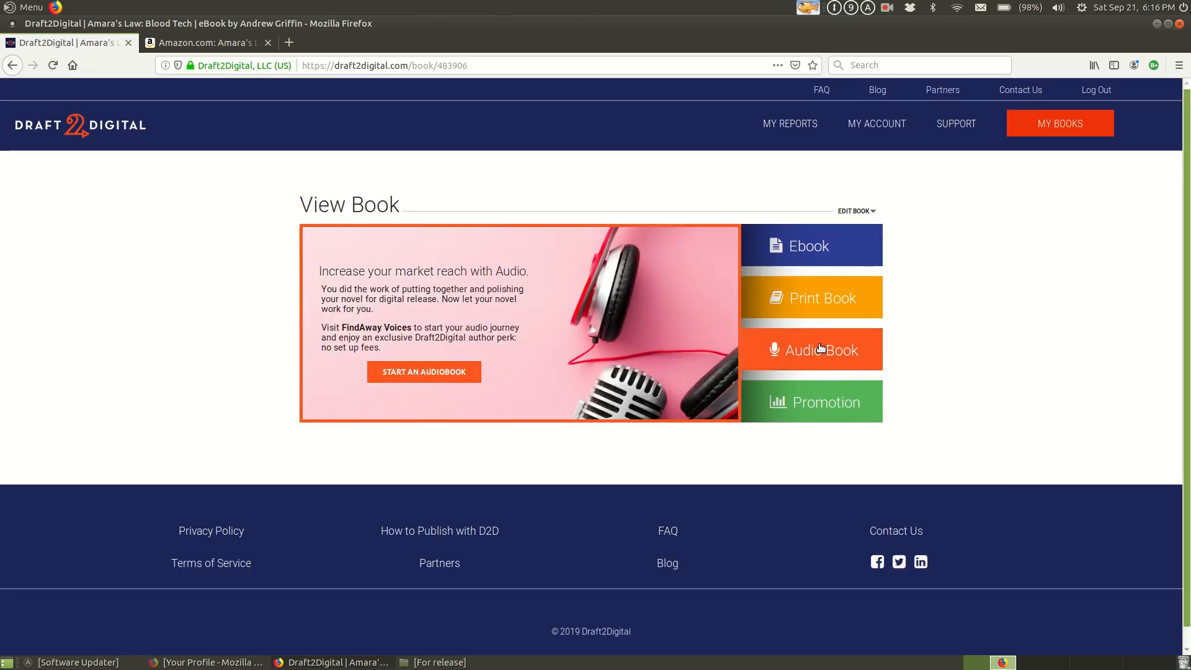
left_click(831, 303)
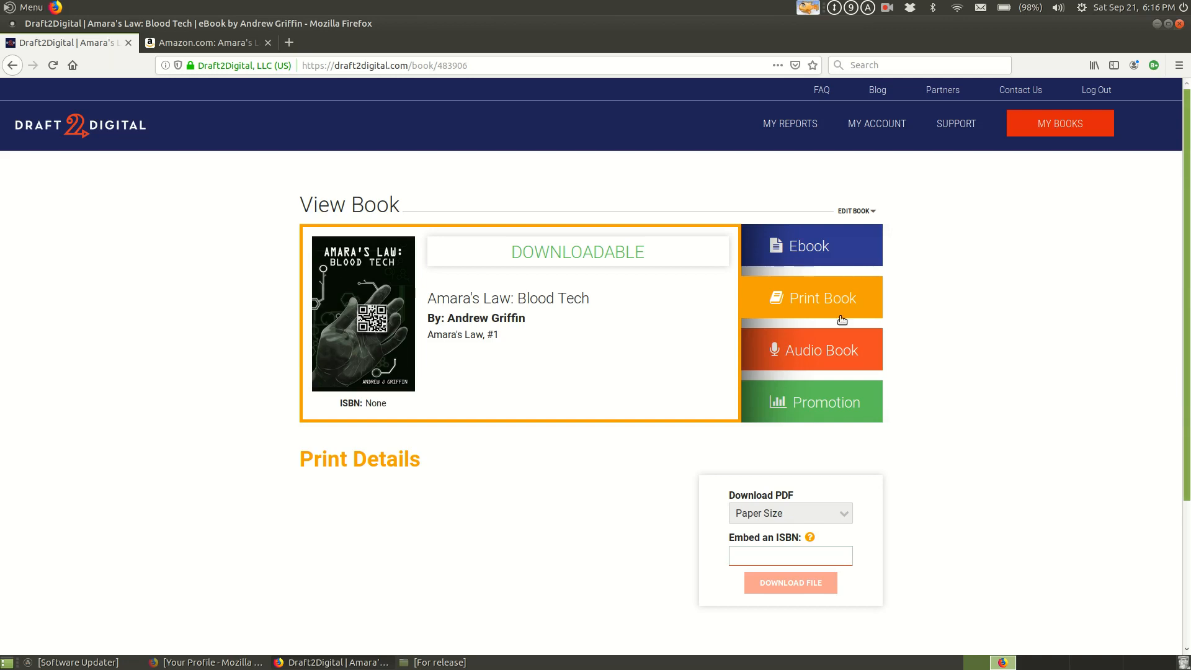
Step: Examine the book's Promotion details, including the promotional price scheduling form and the recent sales chart
left_click(831, 406)
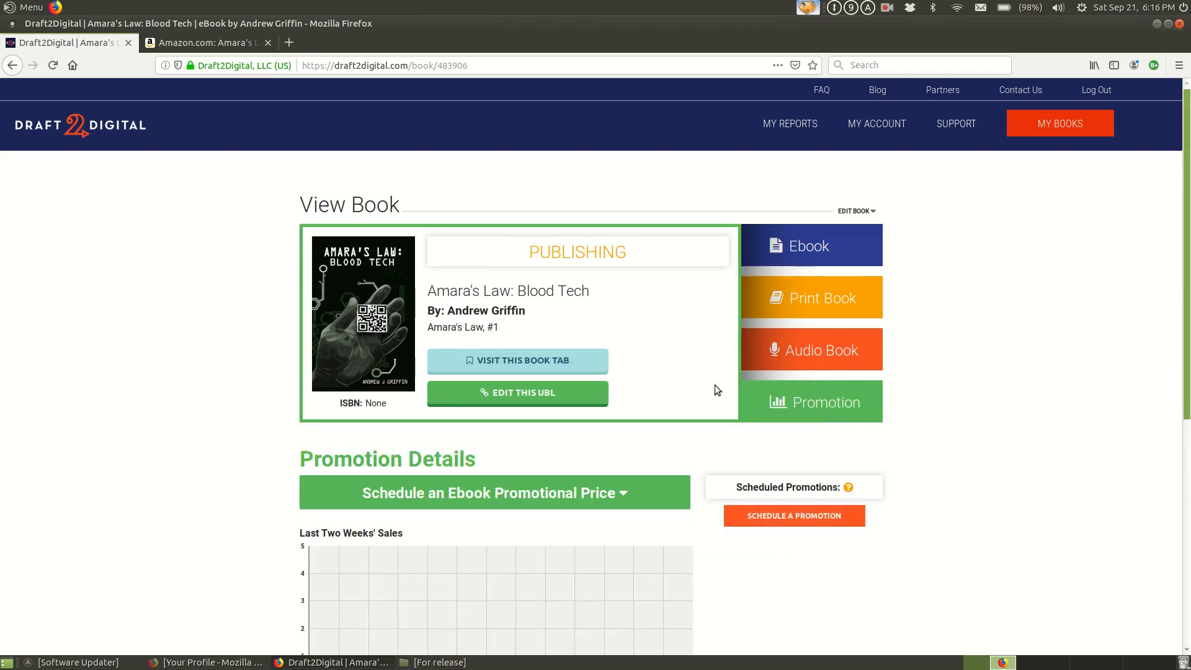
scroll(710, 383, "down", 4)
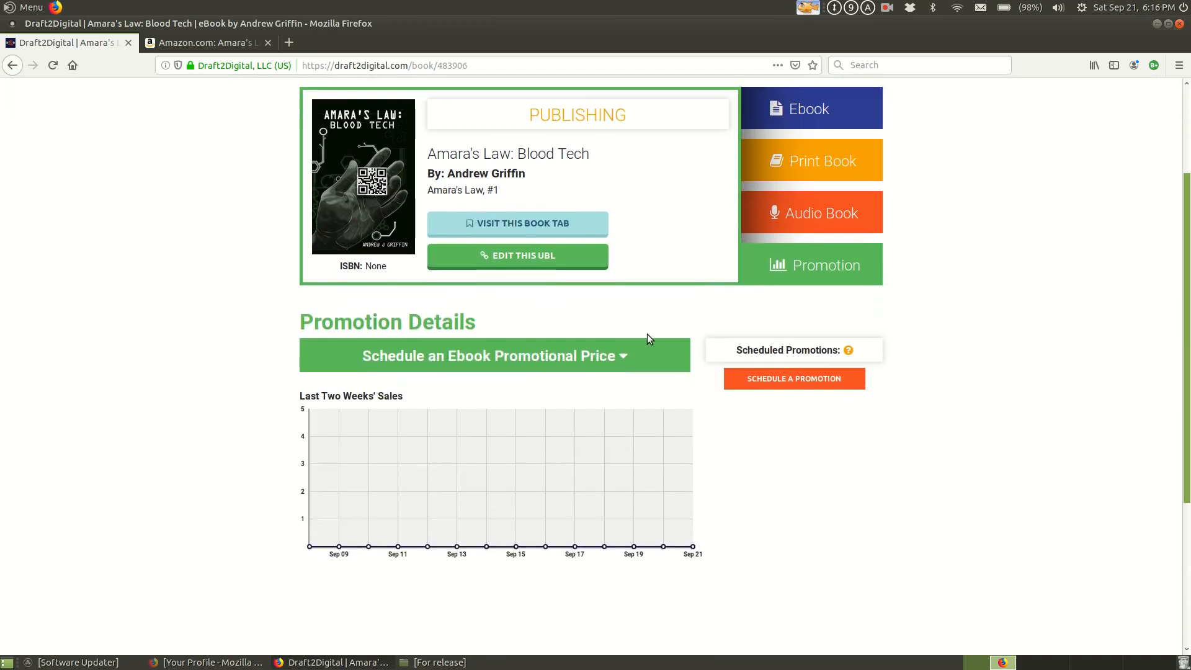
left_click(625, 358)
scroll(621, 368, "down", 3)
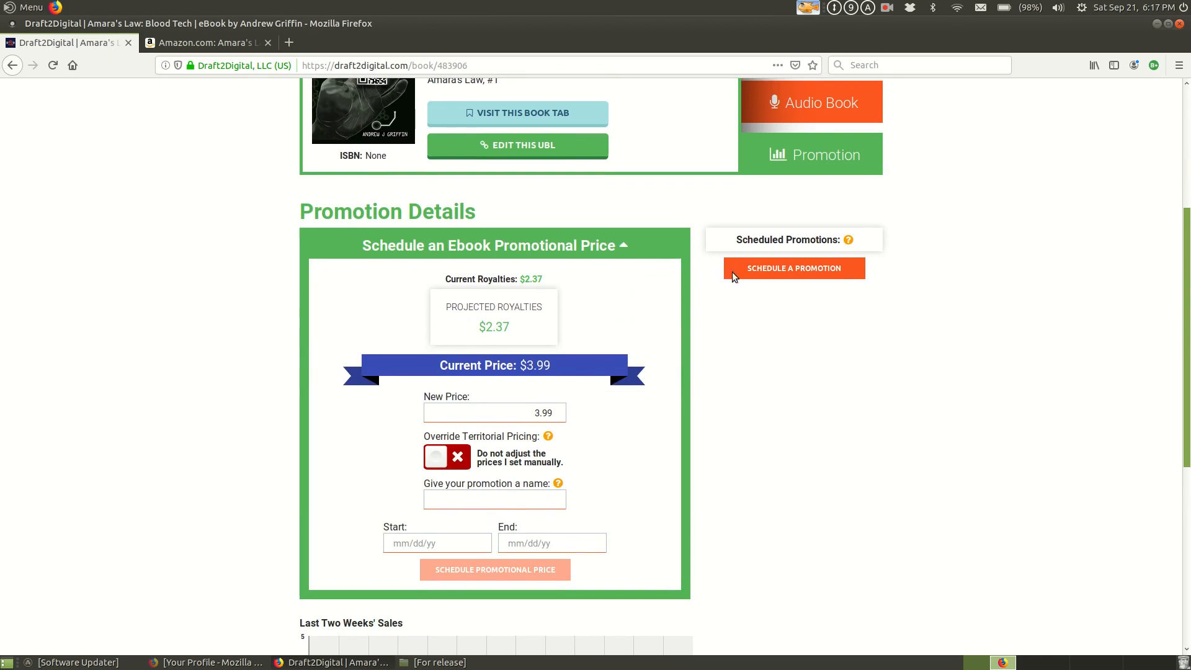
left_click(622, 246)
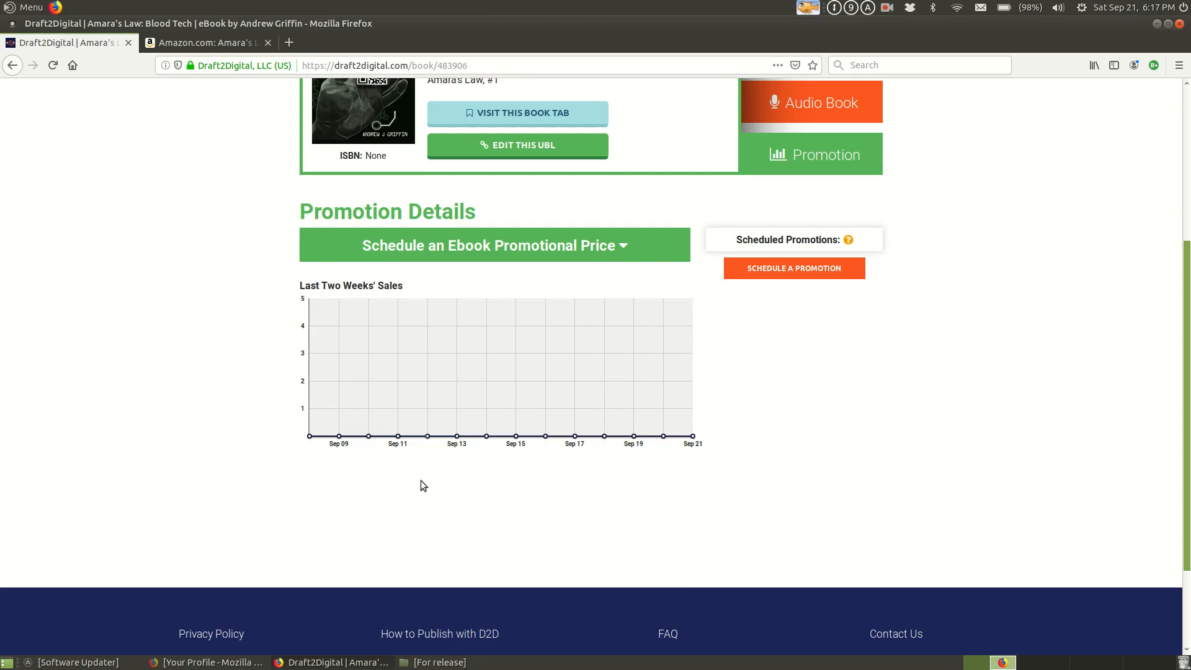
scroll(858, 520, "up", 4)
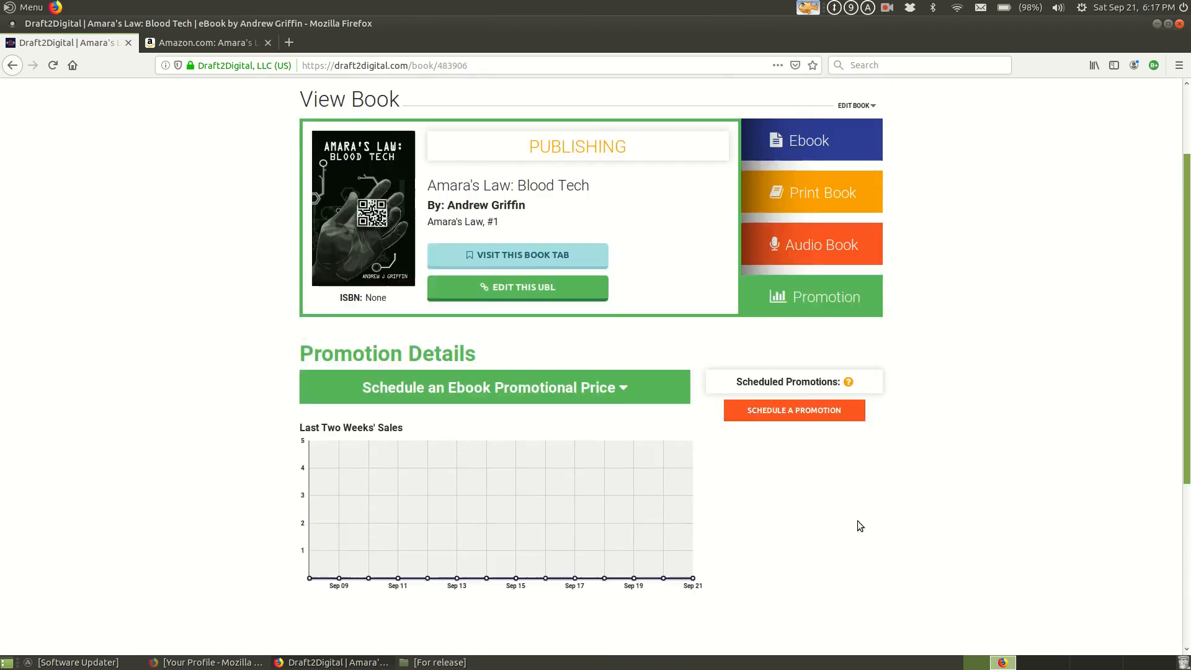